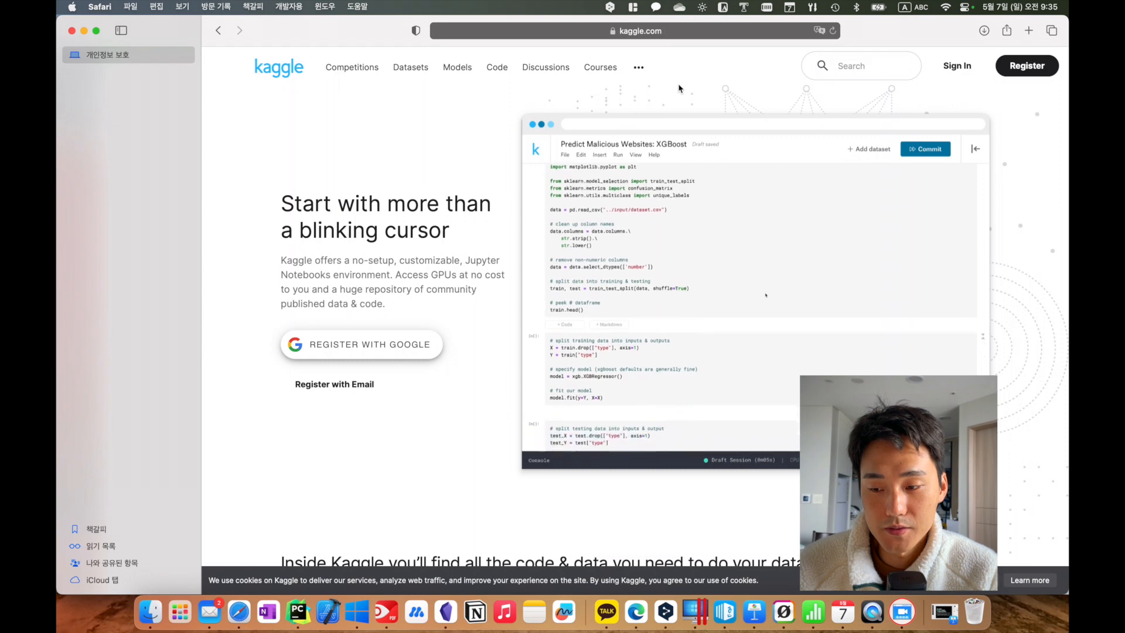
- Register a Kaggle account using the email option and agree to the privacy policy and terms
left_click(1033, 68)
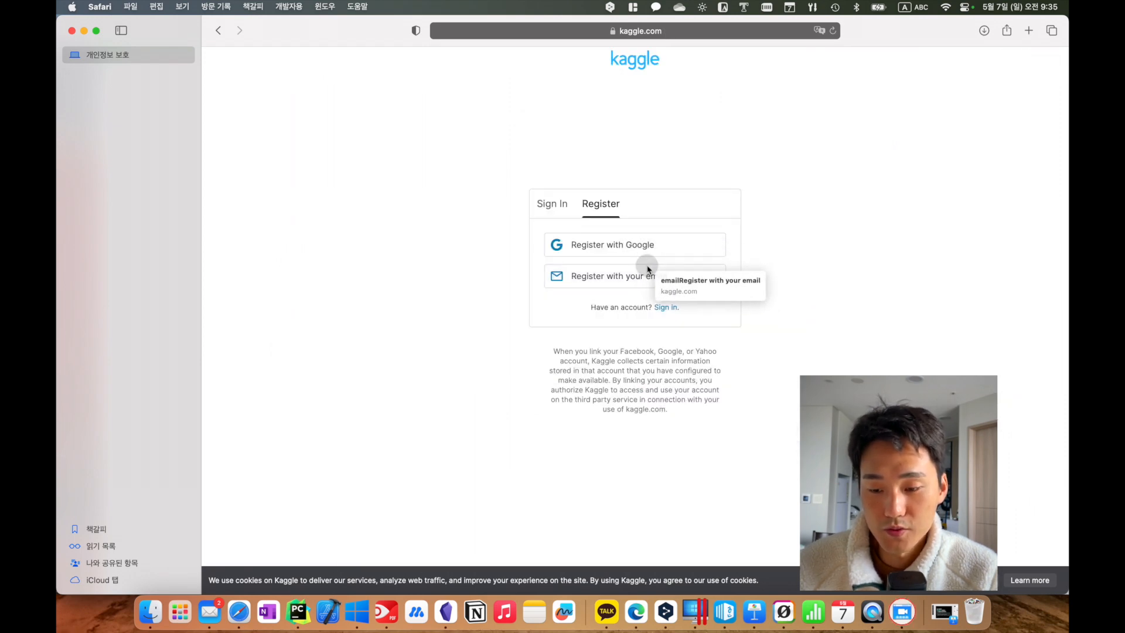
left_click(666, 282)
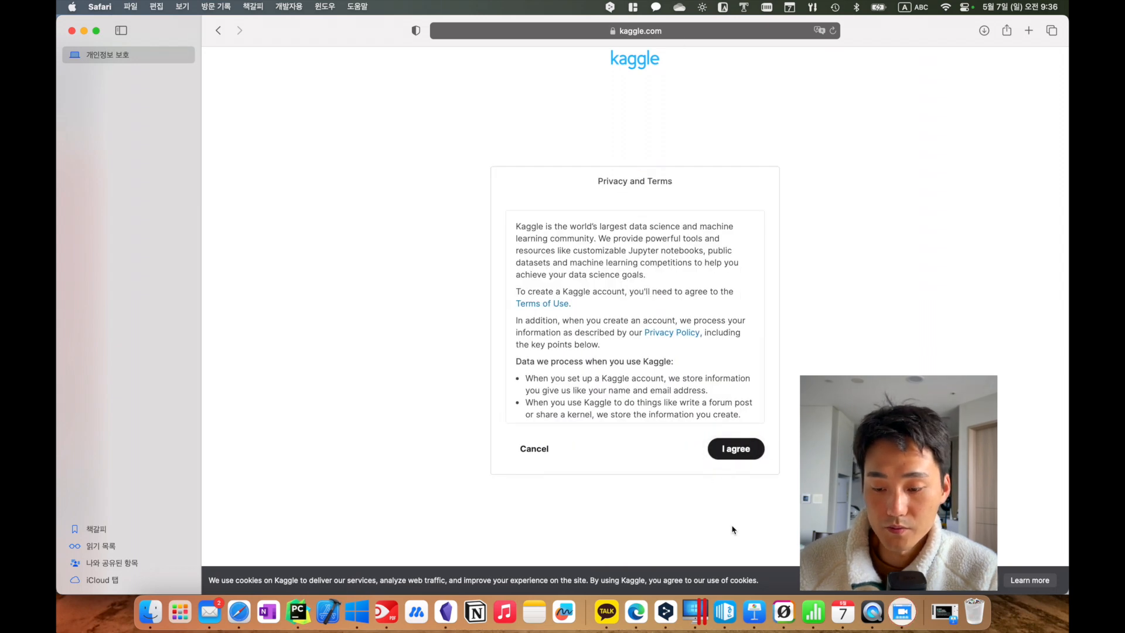
left_click(739, 450)
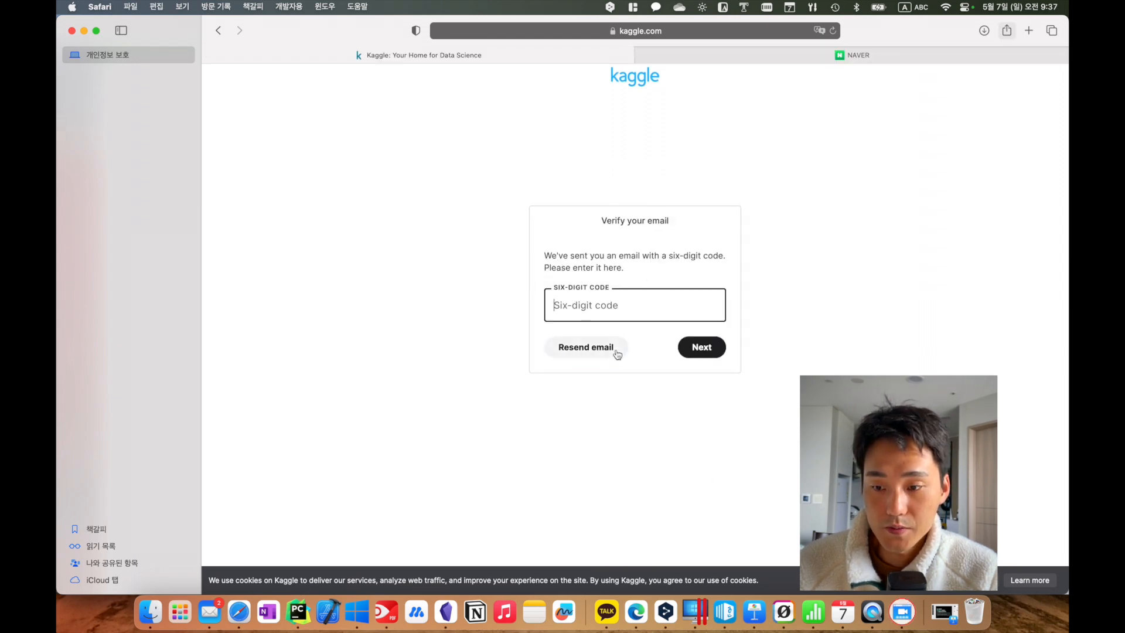
- Copy the verification code from the Kaggle email in Naver Mail and submit it in the account's email verification form
left_click(853, 55)
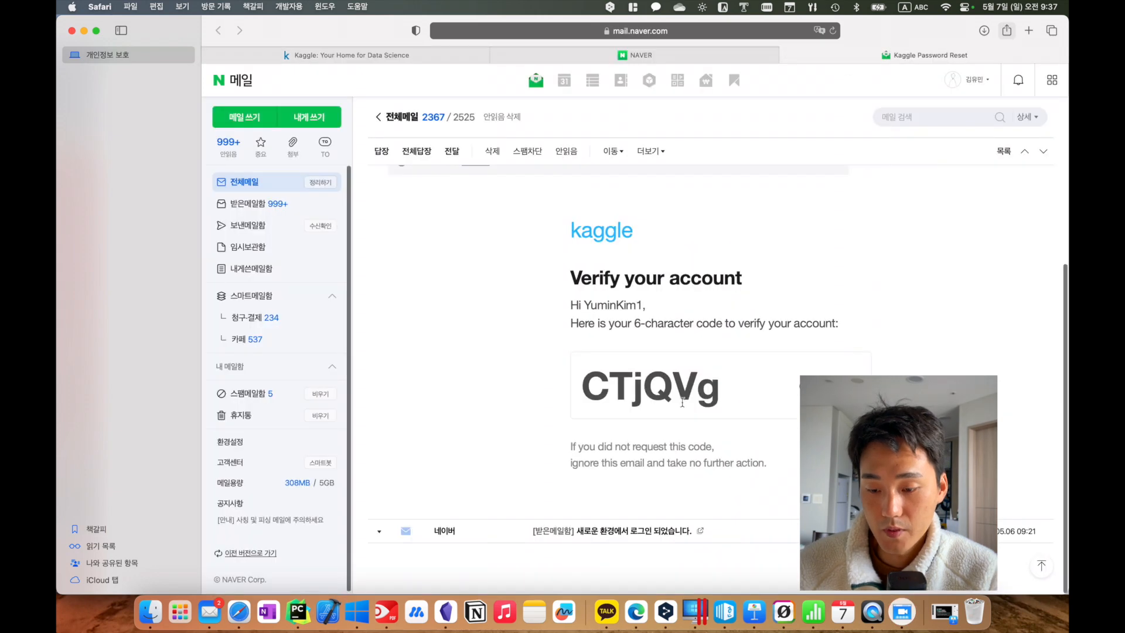
double_click(659, 394)
key("super+c")
left_click(372, 55)
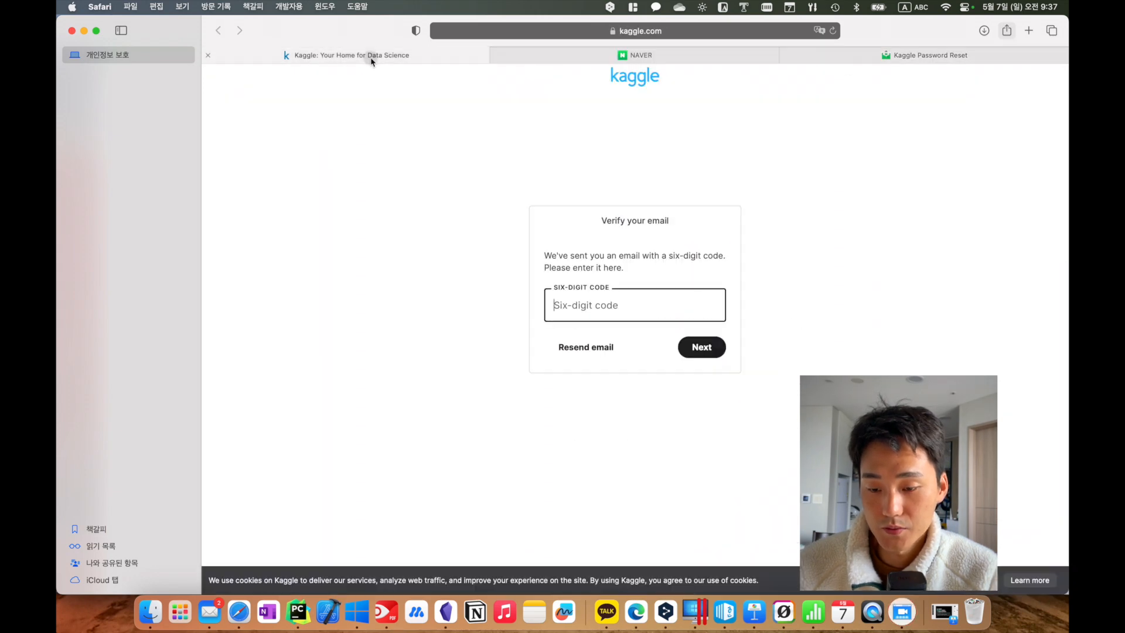
key("super+v")
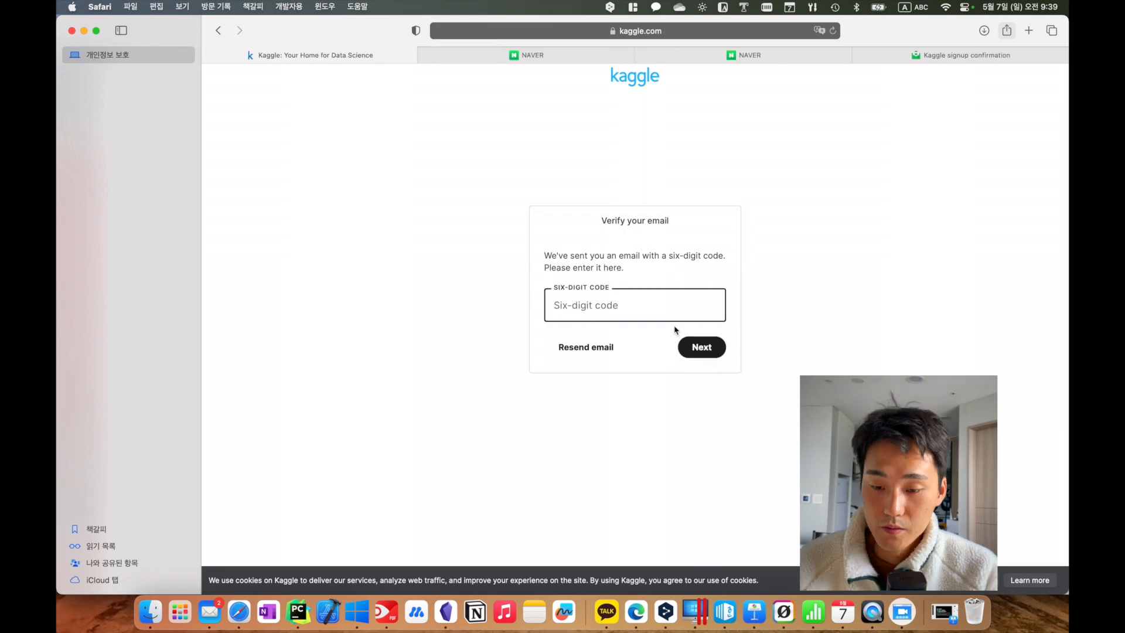
key("super+v")
left_click(703, 348)
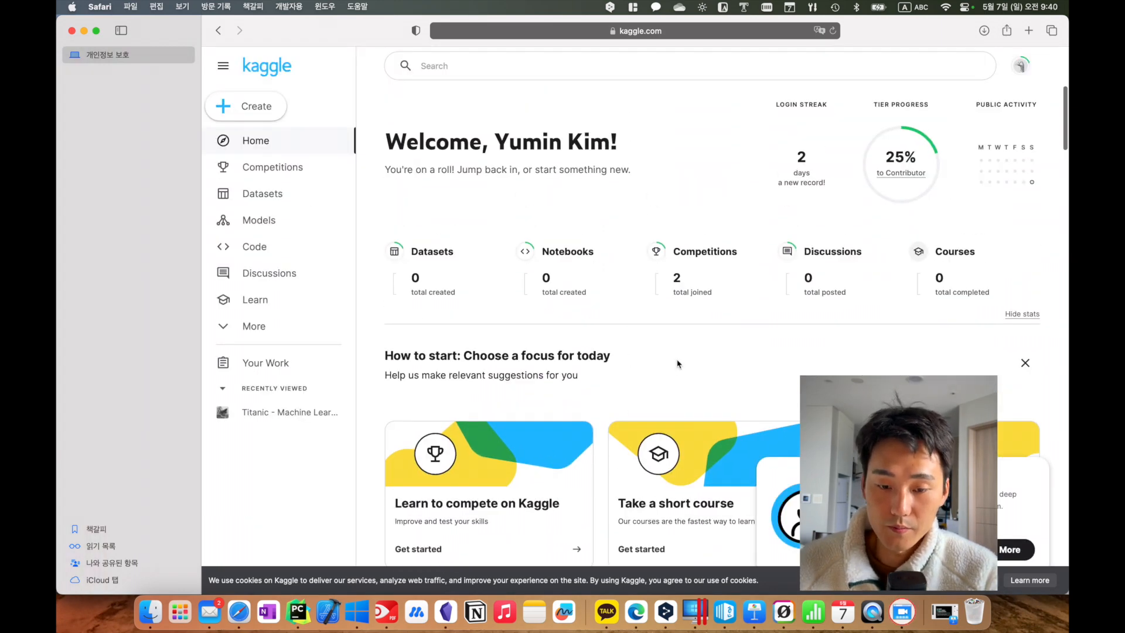
- Open the Competitions page and look over its categories and the Get Started competitions
left_click(321, 171)
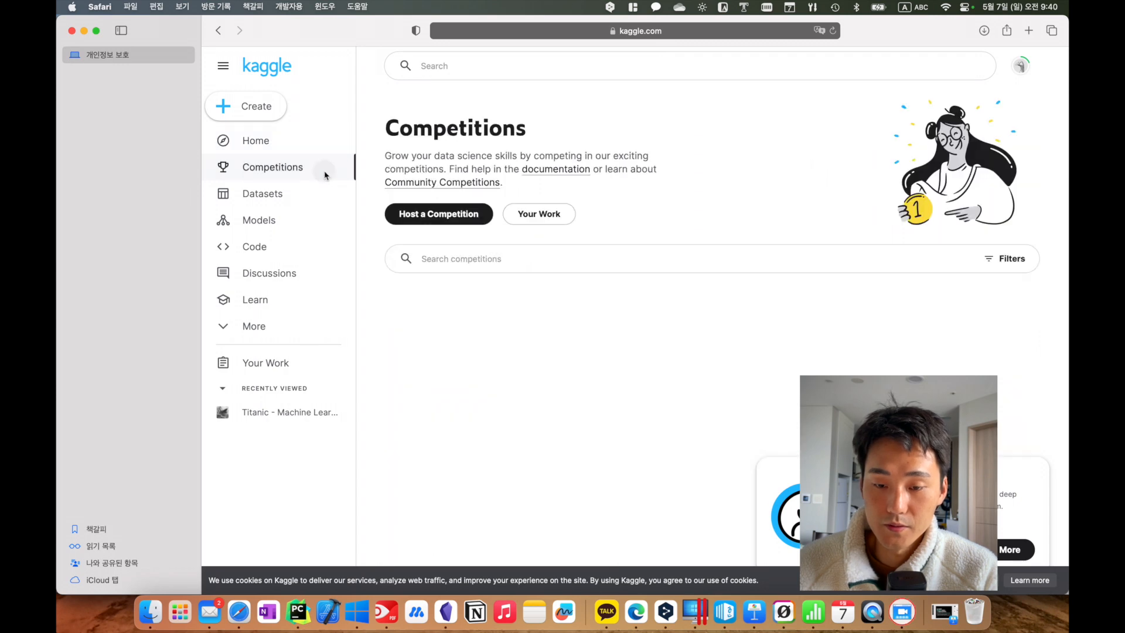
scroll(703, 299, "down", 3)
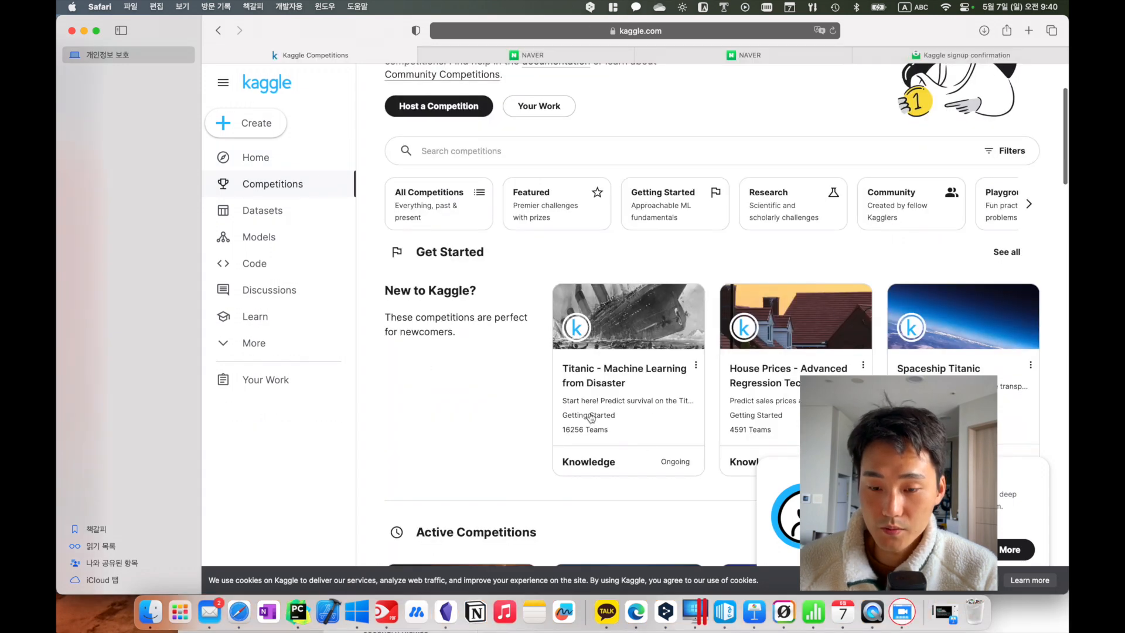
scroll(591, 418, "up", 3)
scroll(601, 430, "down", 2)
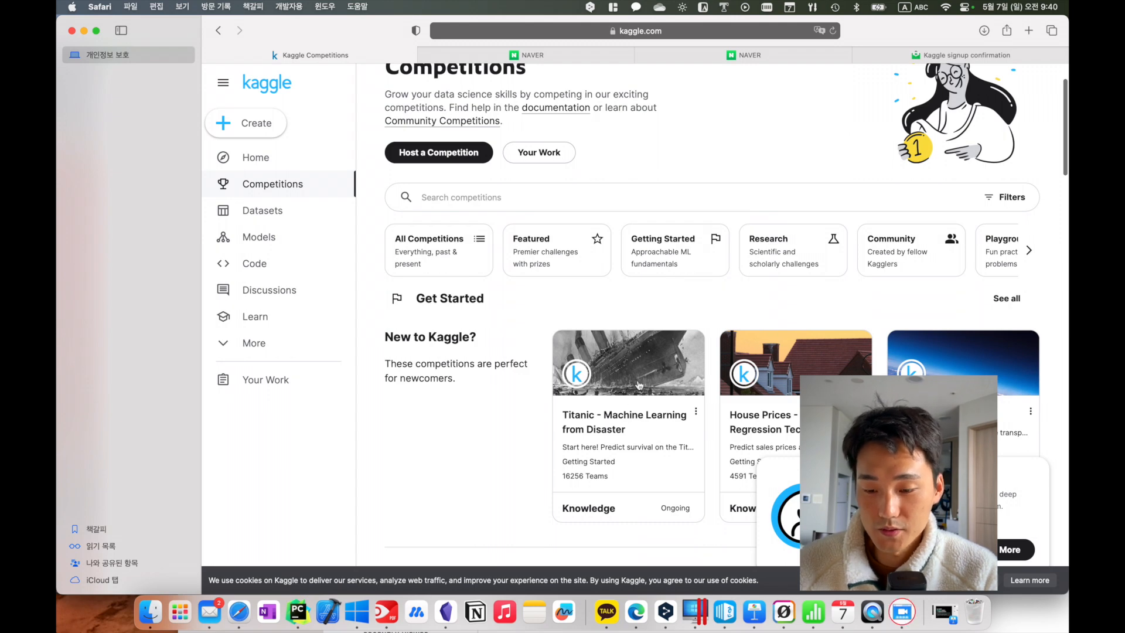
scroll(680, 519, "down", 2)
scroll(571, 224, "up", 3)
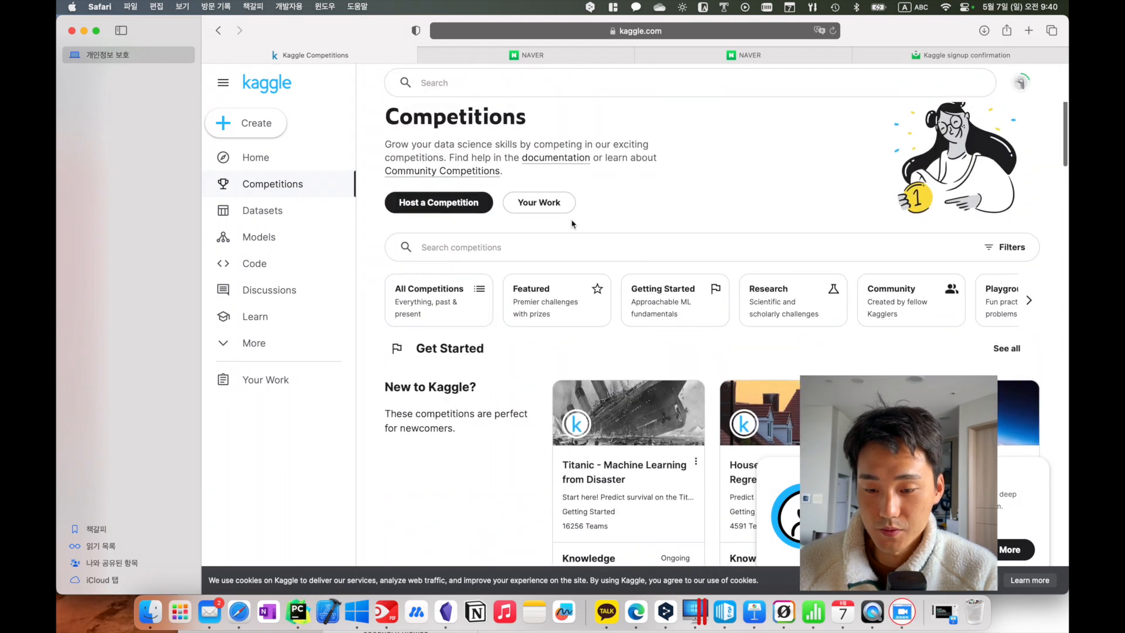
- Search the competitions for "tit" and clear the search
type("tit")
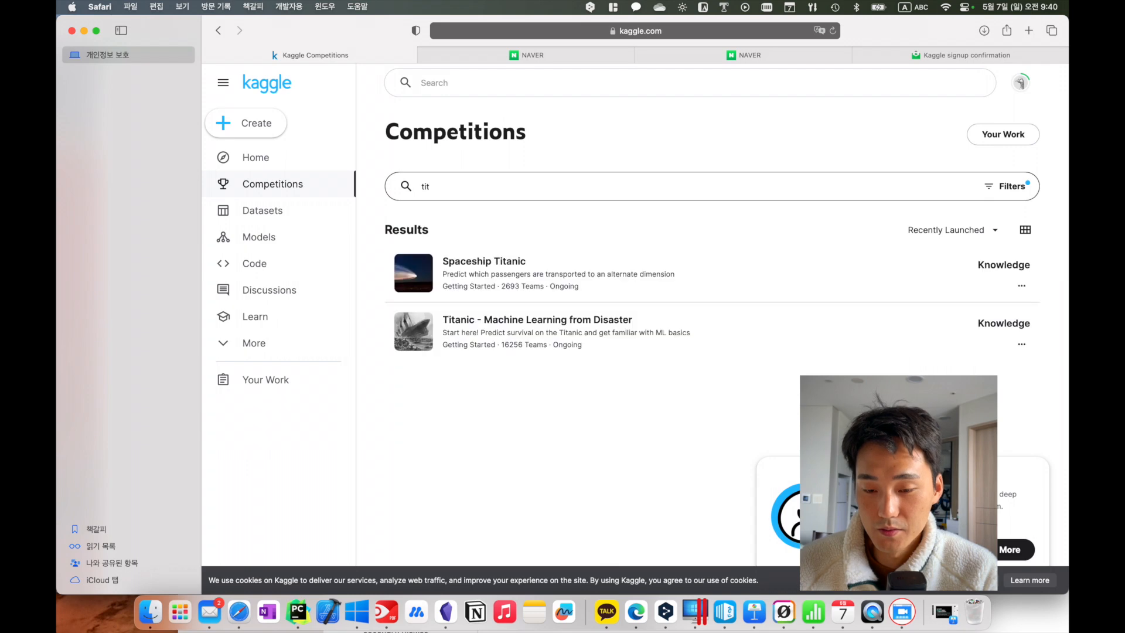
key("BackSpace")
key("BackSpace")
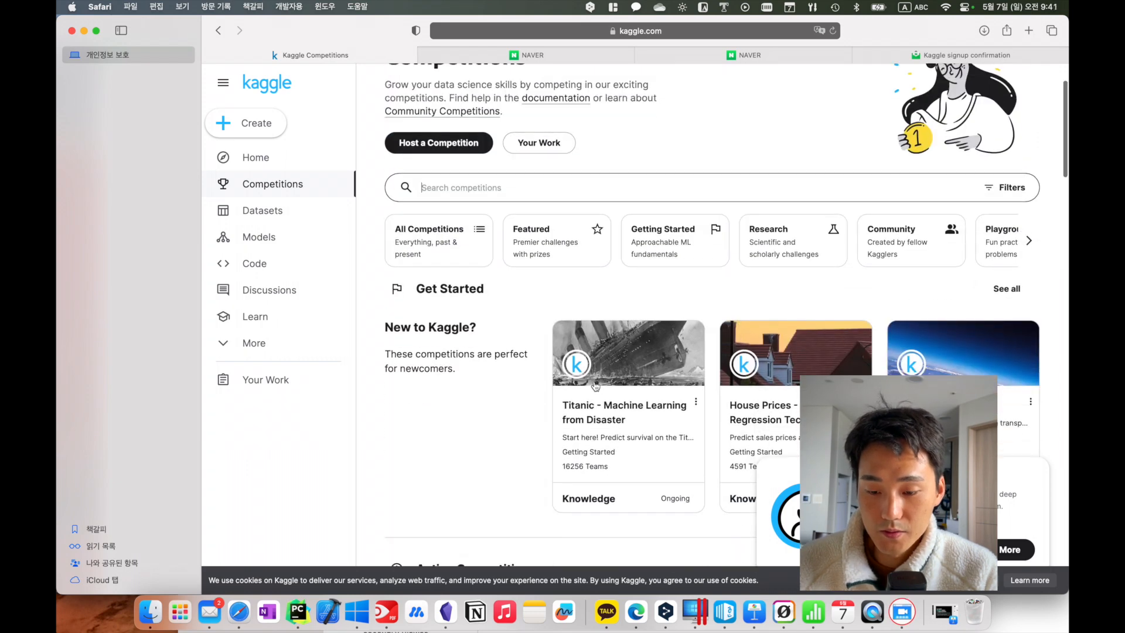
- Open the "Titanic - Machine Learning from Disaster" competition and read through its overview description
left_click(601, 389)
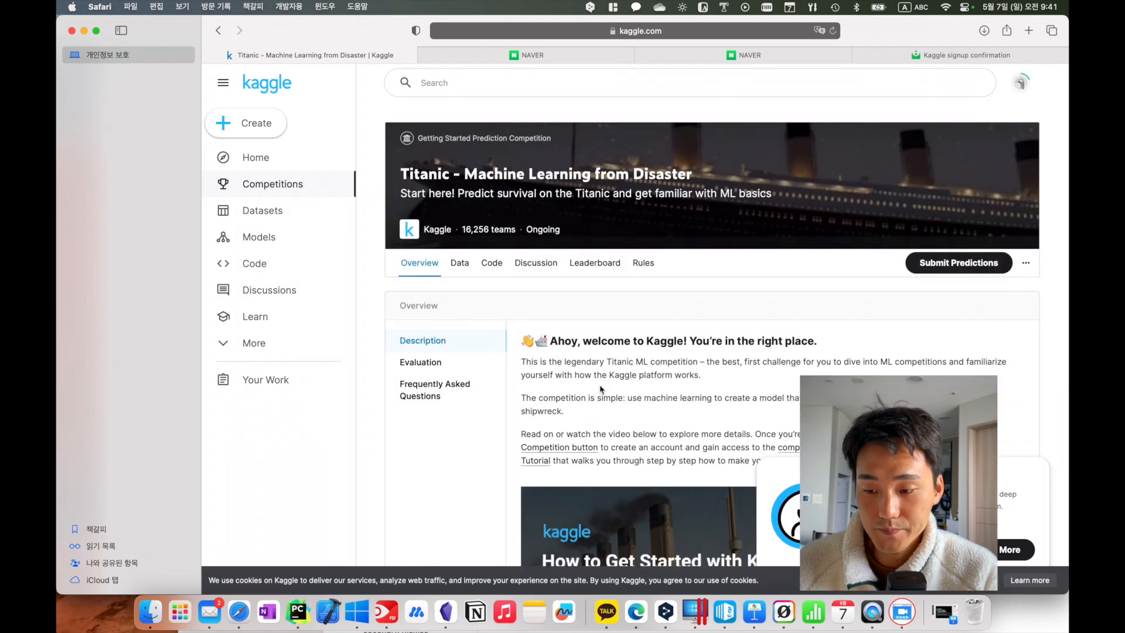
scroll(888, 314, "down", 1)
scroll(926, 322, "down", 10)
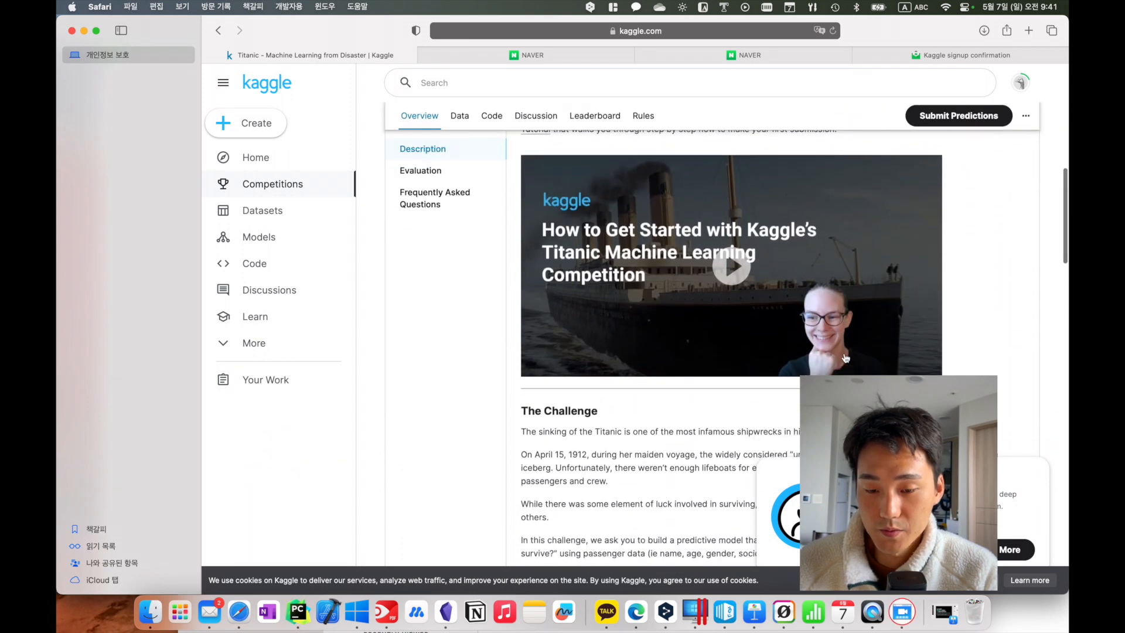
scroll(846, 358, "up", 10)
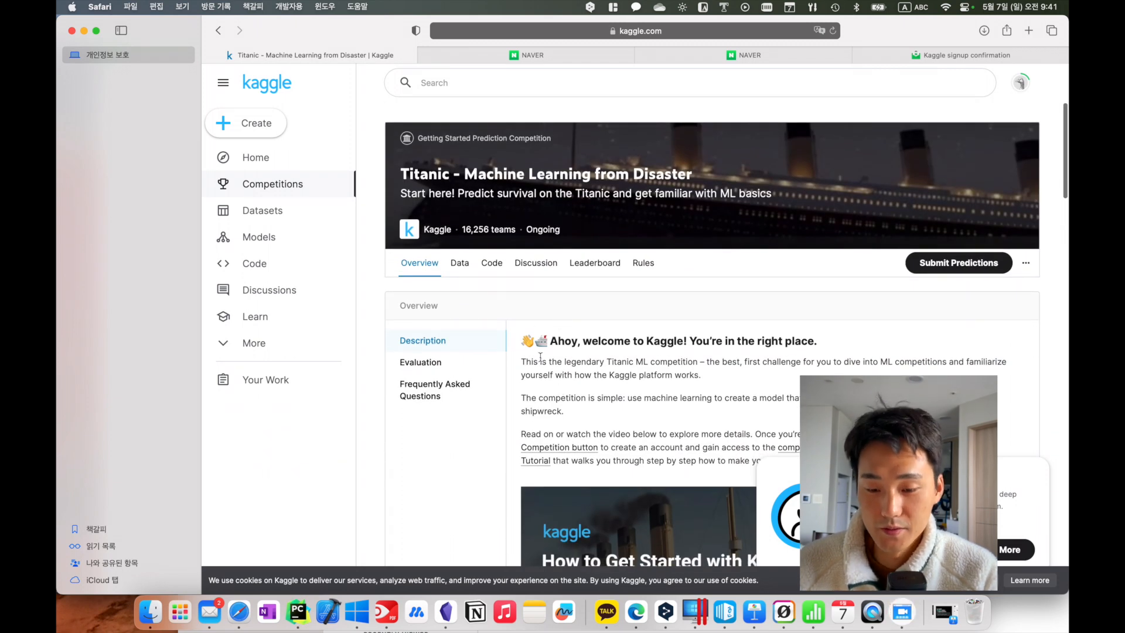
scroll(540, 357, "down", 15)
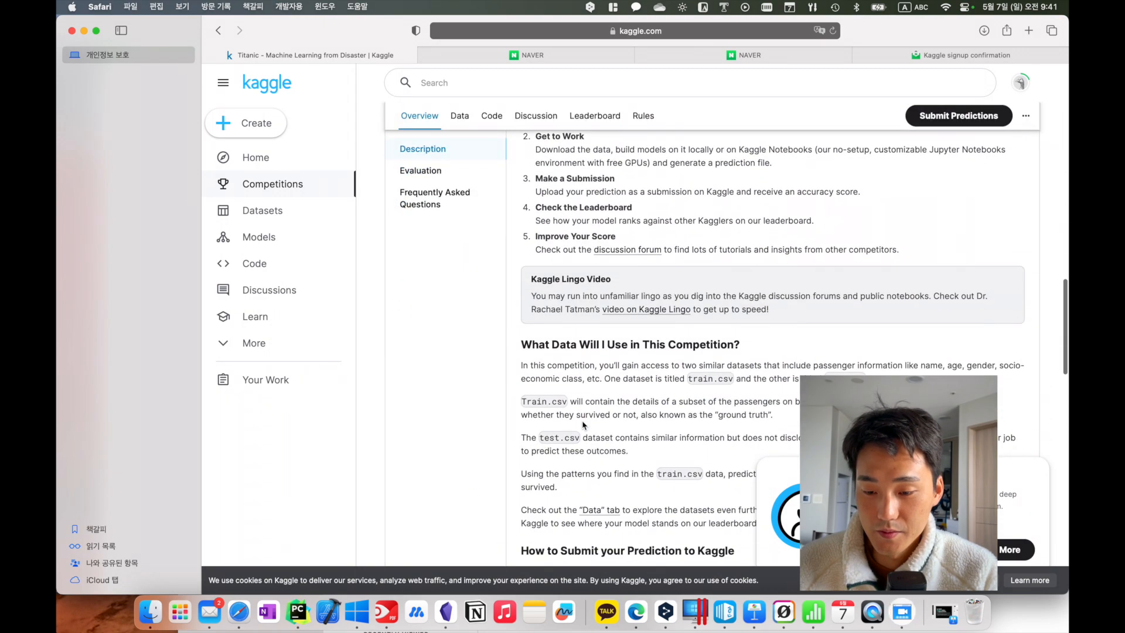
scroll(583, 425, "up", 15)
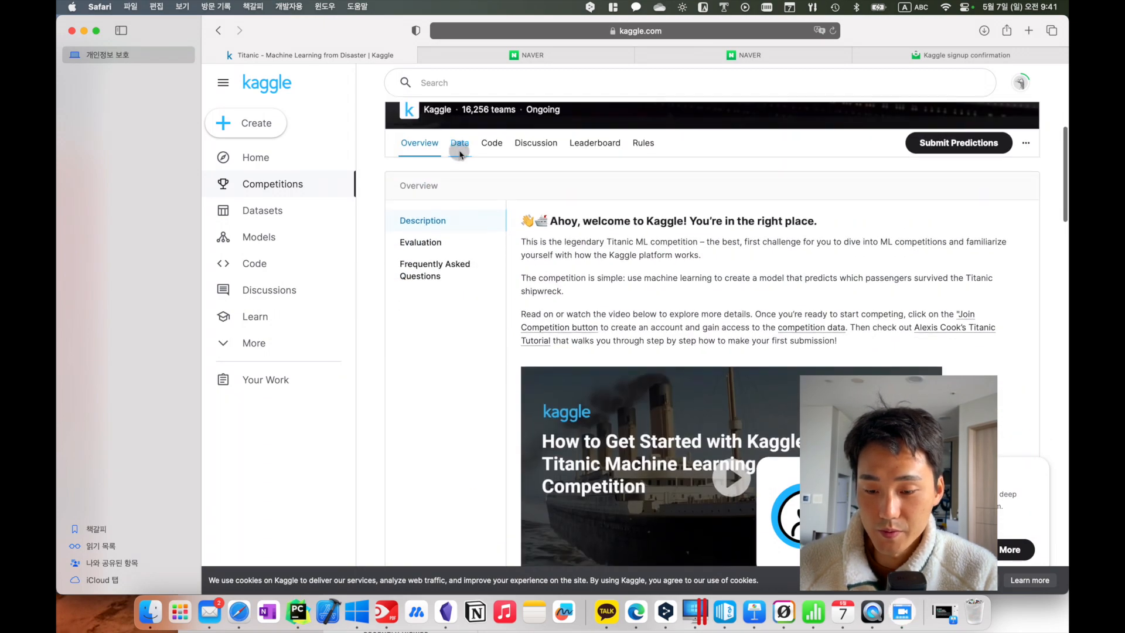
- Open the Titanic competition's data page and review the dataset description and the gender_submission.csv preview
left_click(460, 151)
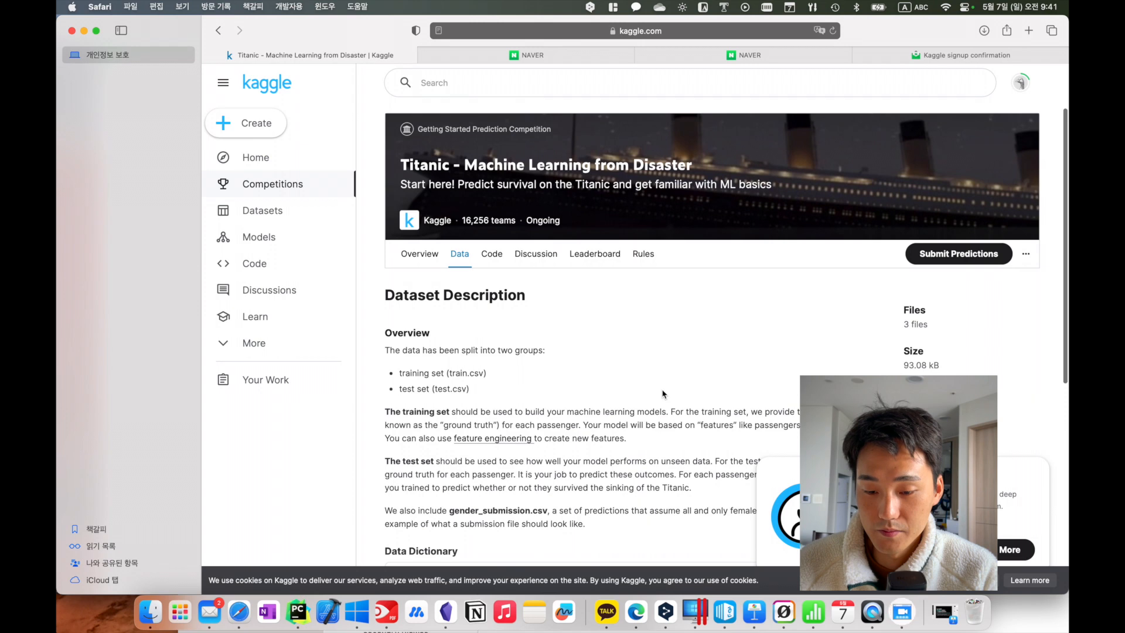
scroll(664, 394, "down", 6)
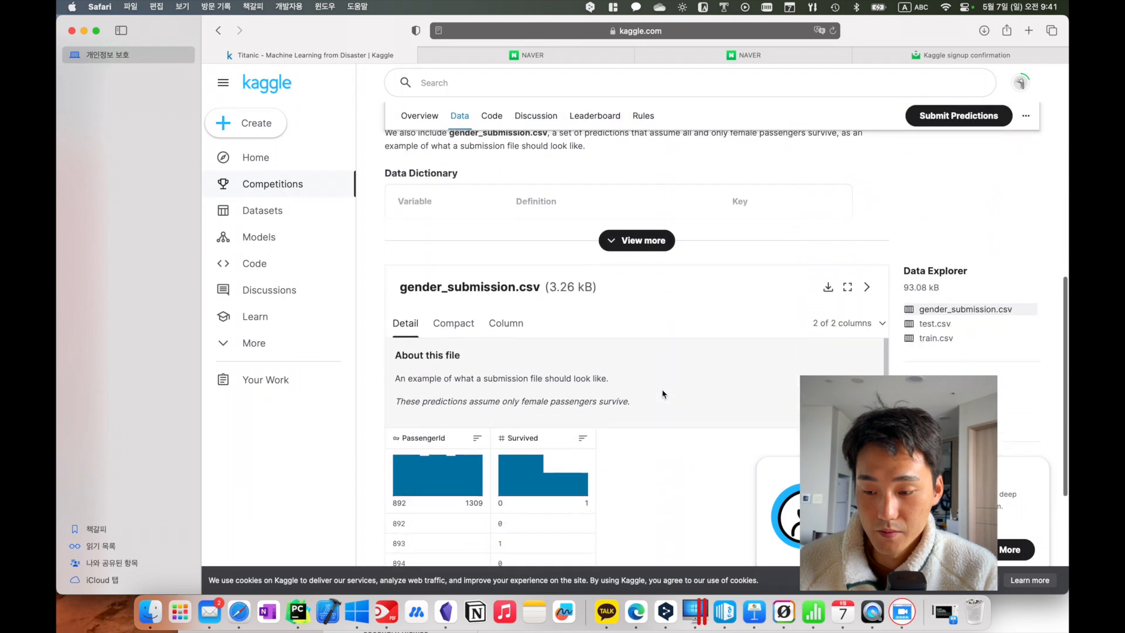
scroll(664, 394, "down", 3)
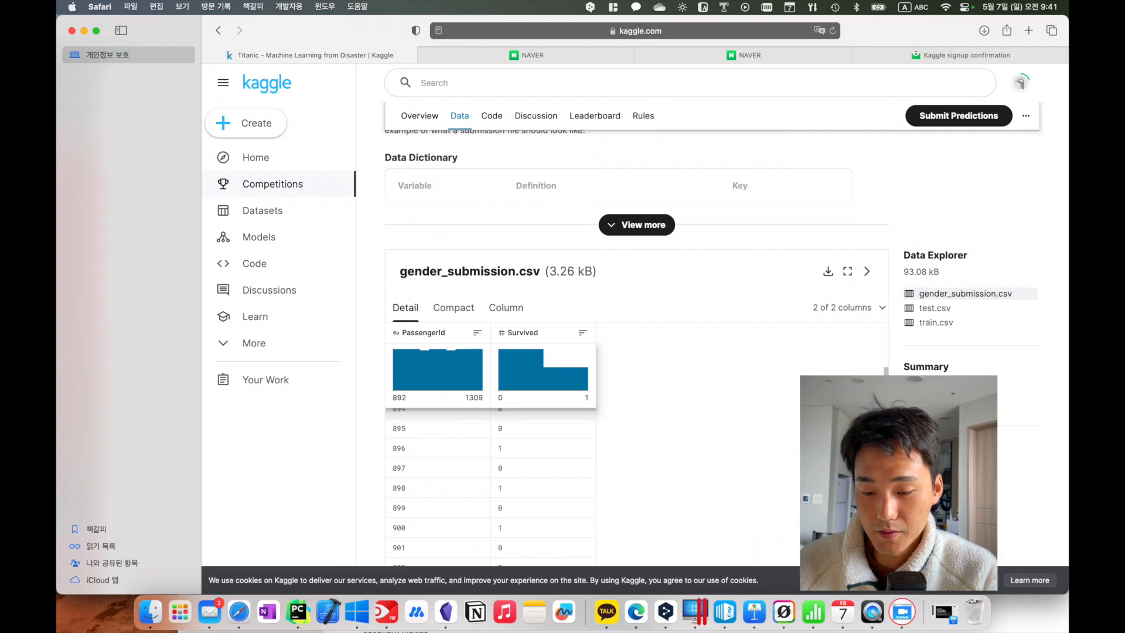
scroll(492, 487, "down", 1)
scroll(797, 382, "up", 10)
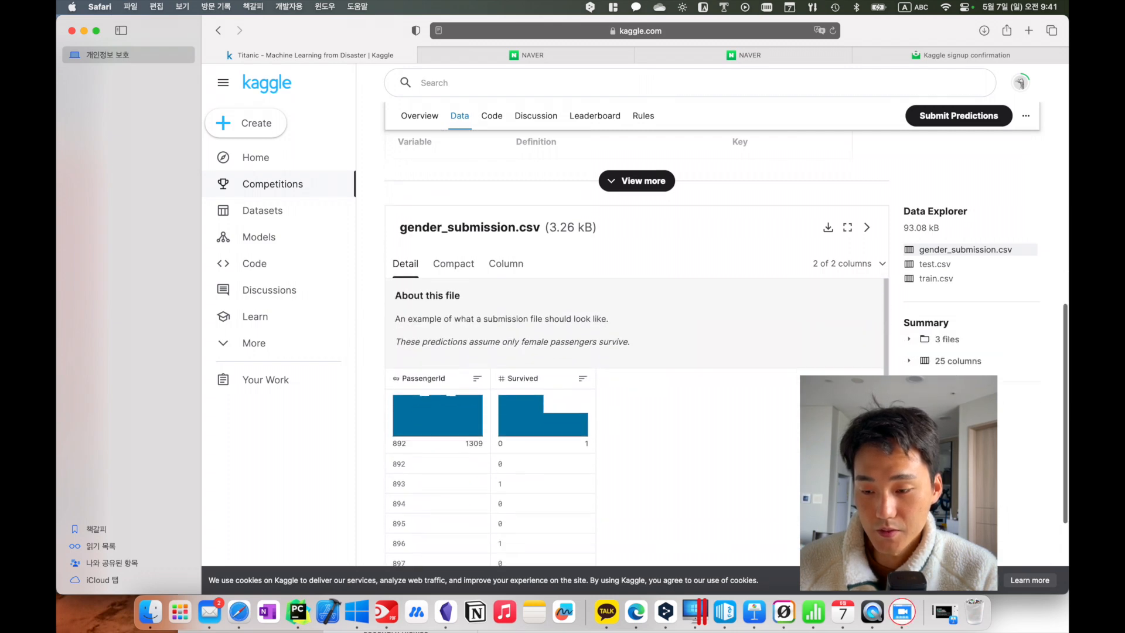
scroll(795, 383, "down", 3)
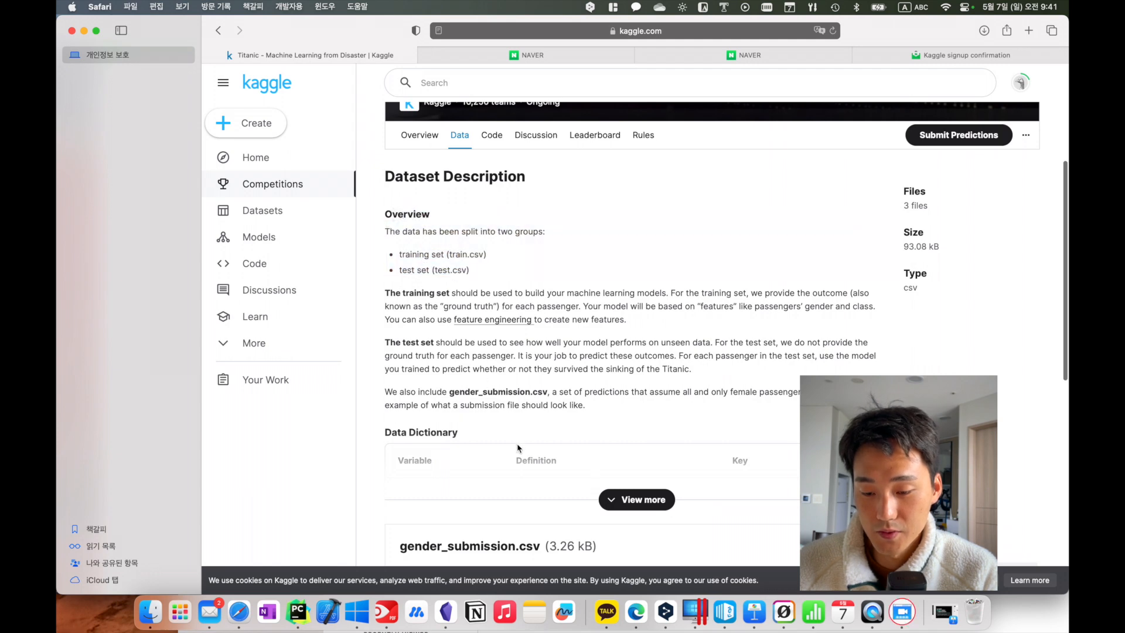
- Expand the full Data Dictionary and examine the survival variable's definition and key
left_click(648, 507)
scroll(647, 506, "down", 5)
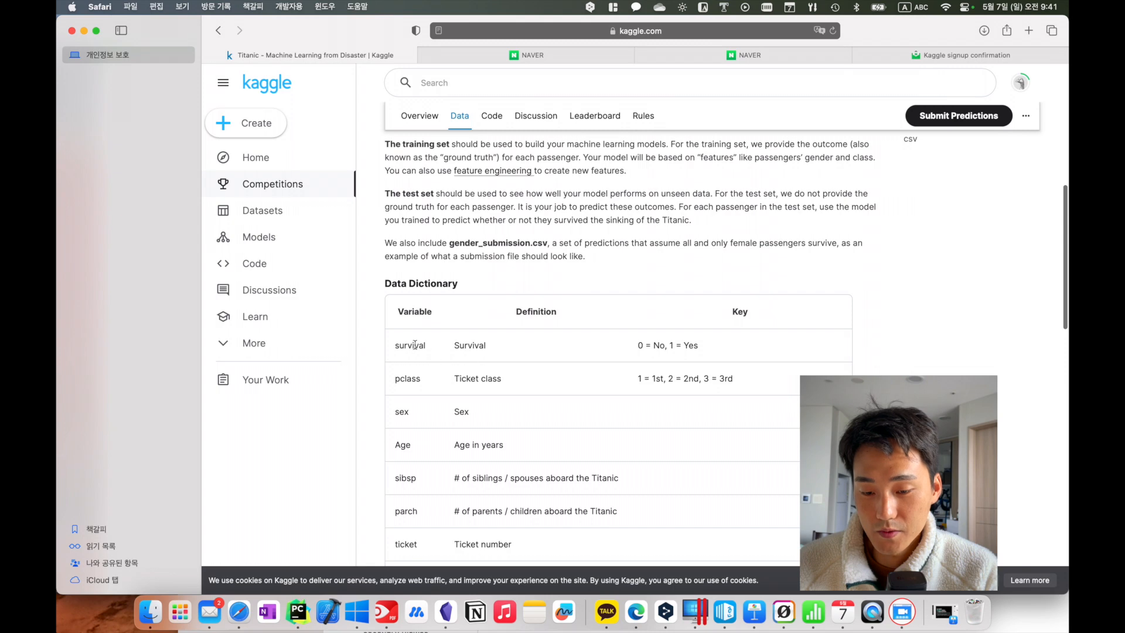
left_click_drag(414, 345, 510, 346)
left_click(647, 352)
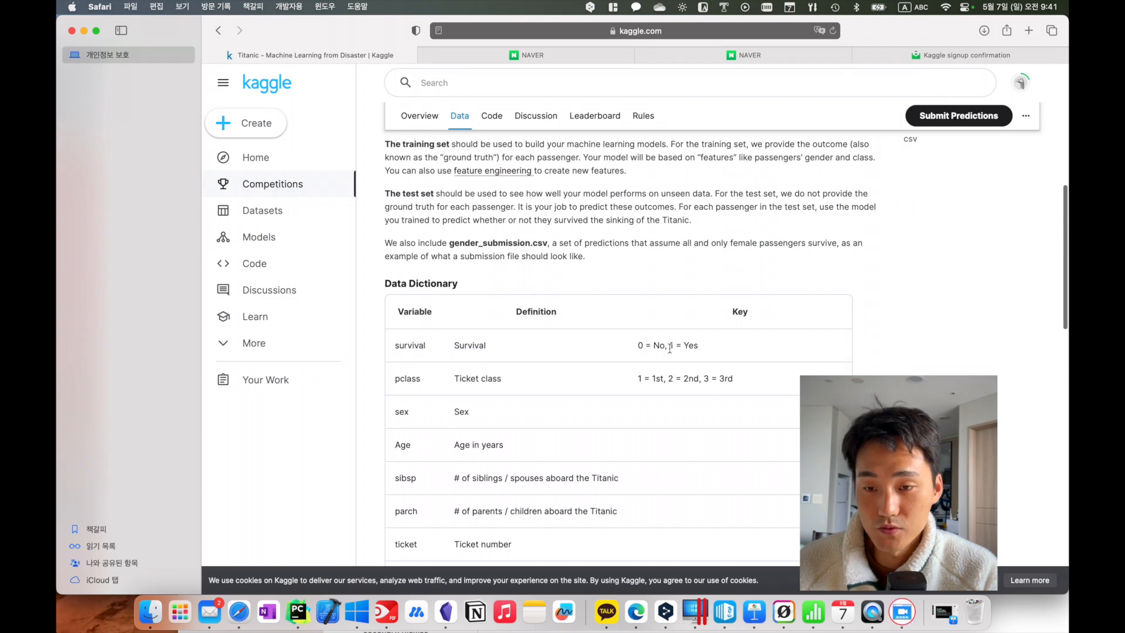
mouse_move(669, 347)
left_mouse_down()
mouse_move(641, 347)
mouse_move(681, 346)
left_mouse_up()
left_click(642, 353)
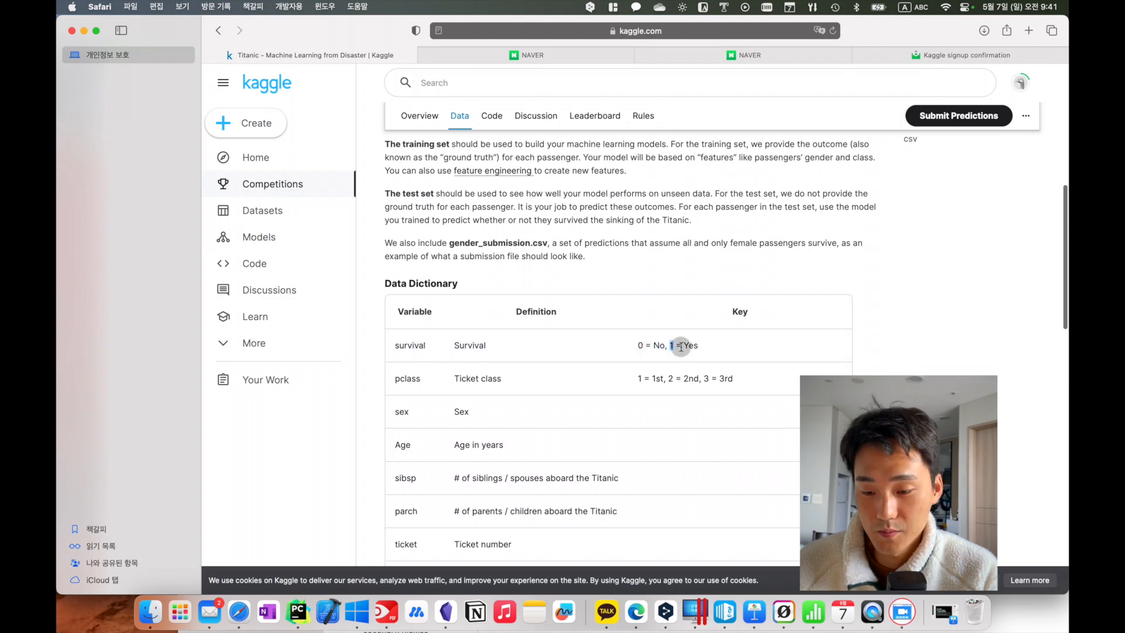
left_click(721, 347)
scroll(710, 373, "down", 1)
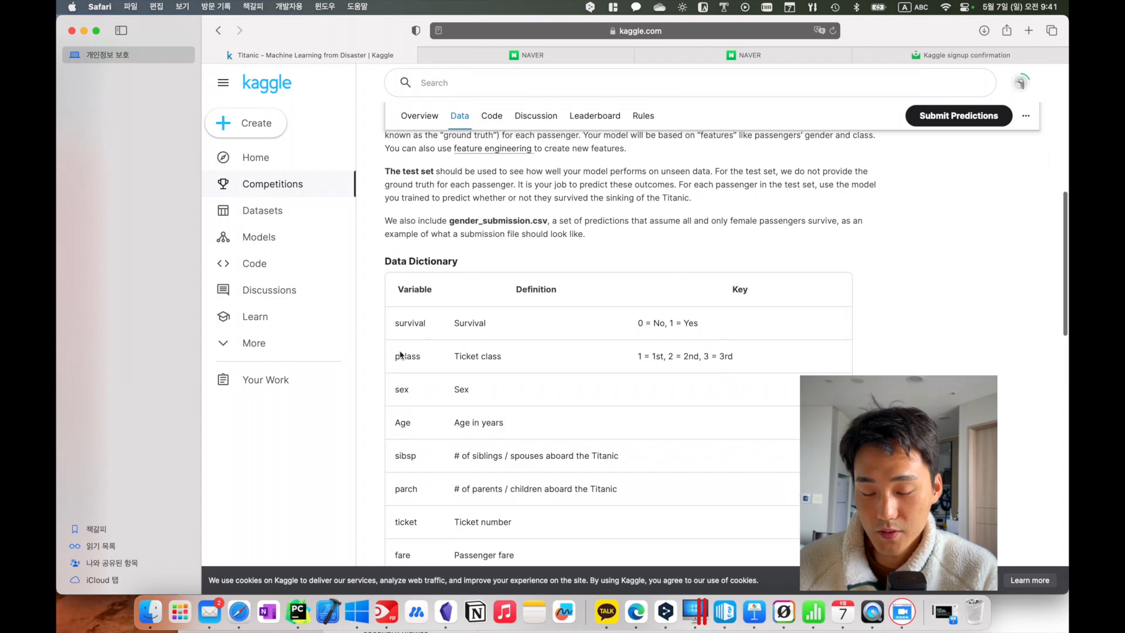
- Examine the pclass, sex and Age variables in the Data Dictionary, including the ticket class key
left_click(467, 364)
left_click_drag(405, 363, 538, 360)
left_click(538, 361)
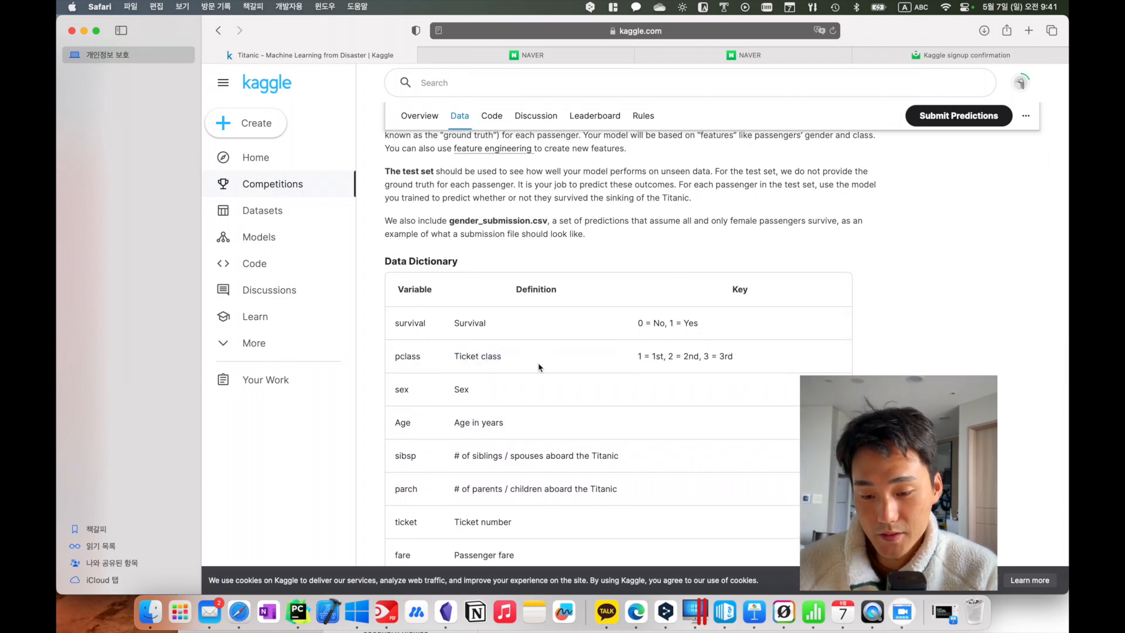
left_click_drag(647, 355, 724, 356)
left_click(675, 356)
left_click(724, 356)
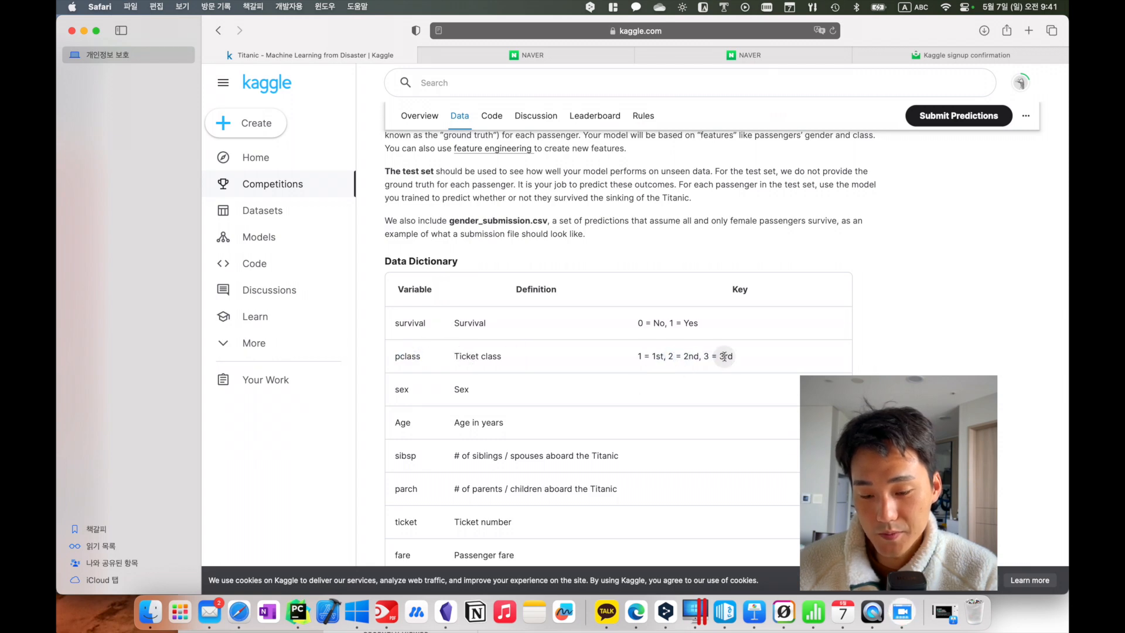
left_click_drag(401, 390, 515, 395)
left_click(515, 394)
scroll(486, 400, "down", 1)
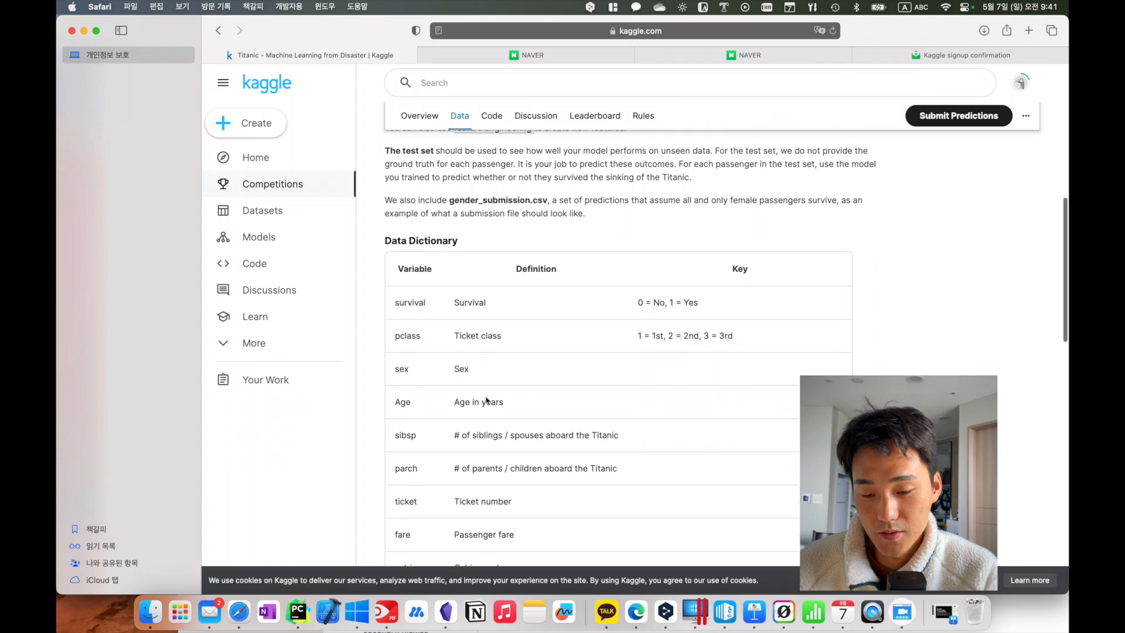
scroll(469, 411, "down", 2)
left_click_drag(425, 348, 470, 344)
left_click(488, 347)
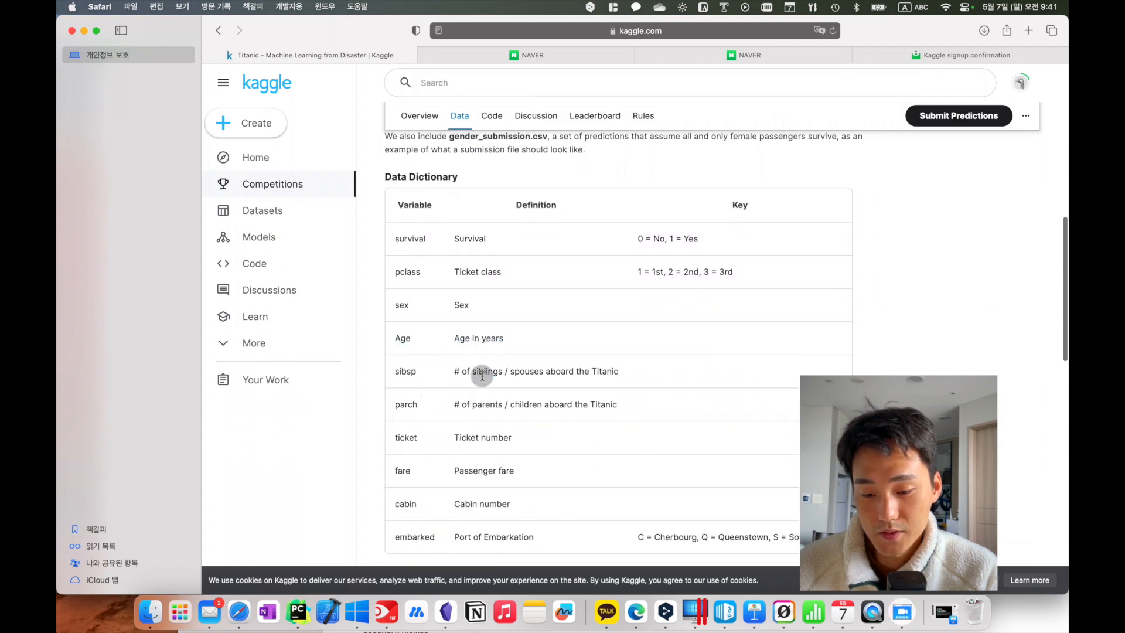
- Examine the sibsp and parch definitions in the Data Dictionary, covering siblings/spouses and parents/children aboard
left_click_drag(472, 372, 583, 372)
left_click(486, 373)
left_click(584, 372)
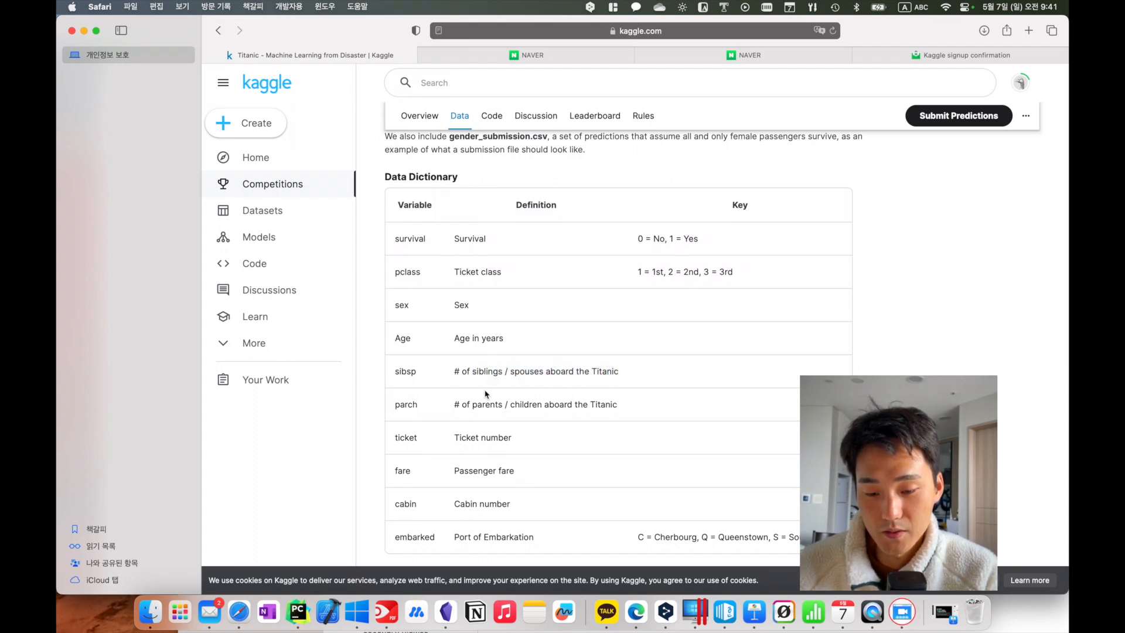
mouse_move(478, 404)
left_mouse_down()
mouse_move(527, 406)
mouse_move(480, 405)
mouse_move(487, 413)
left_mouse_up()
left_click(527, 406)
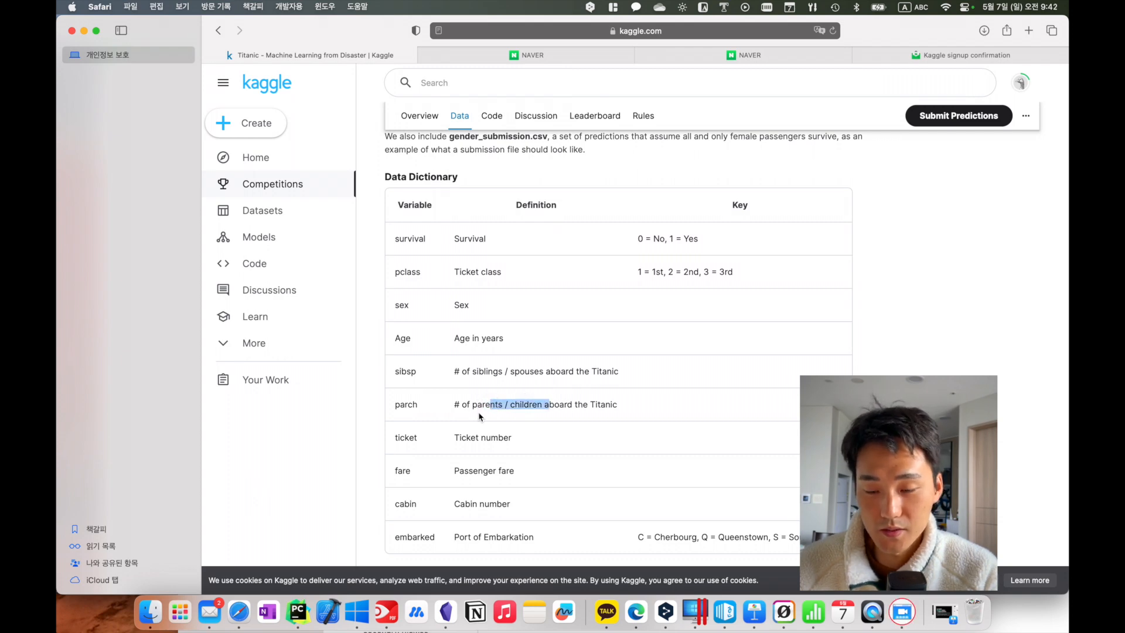
left_click(488, 418)
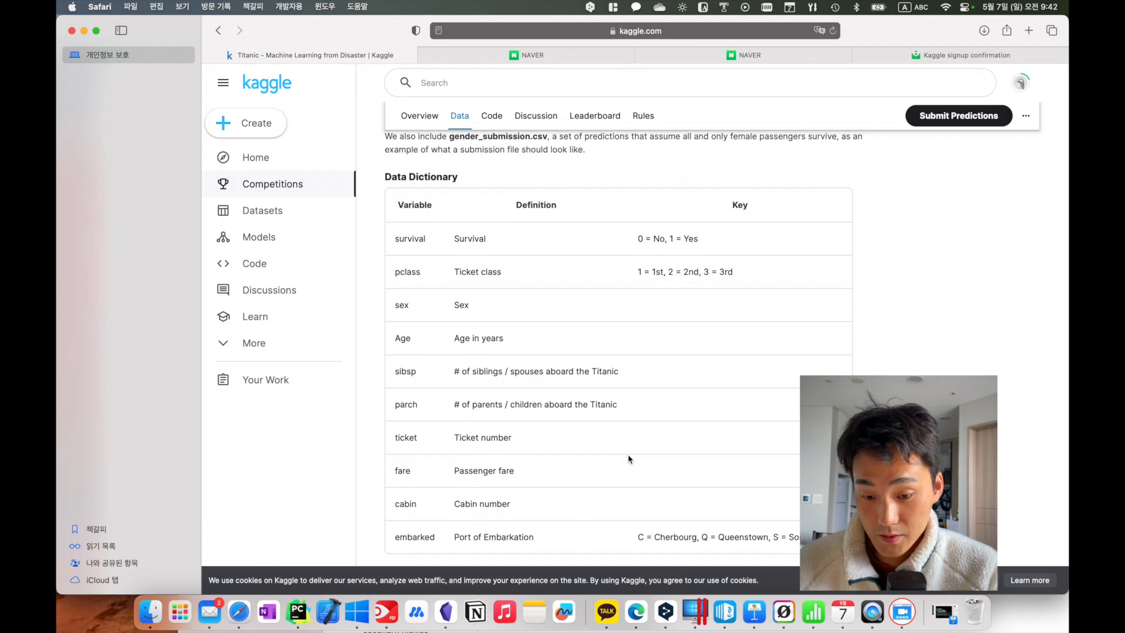
- Examine the ticket, fare and cabin definitions in the Data Dictionary
triple_click(495, 435)
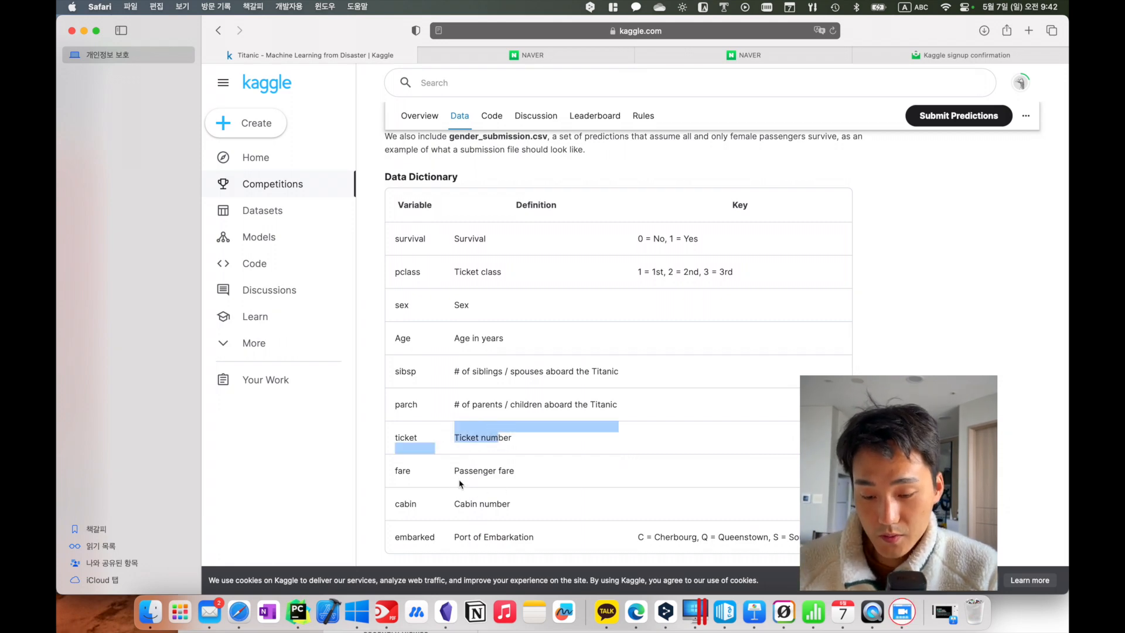
triple_click(527, 469)
scroll(530, 474, "down", 2)
triple_click(527, 461)
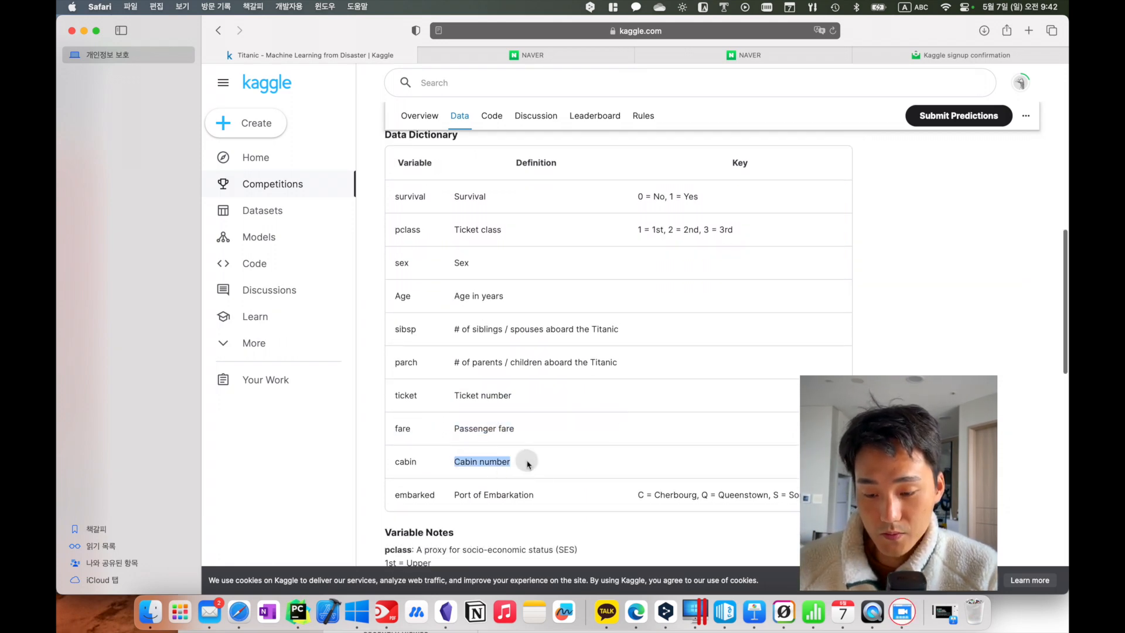
scroll(527, 462, "down", 2)
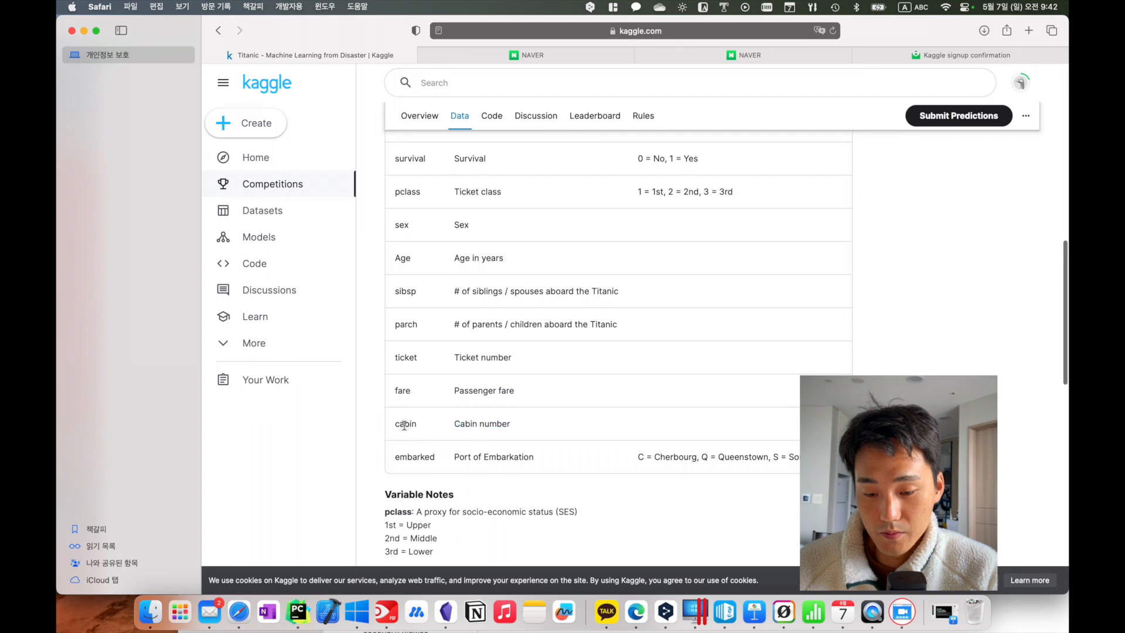
triple_click(433, 431)
triple_click(435, 431)
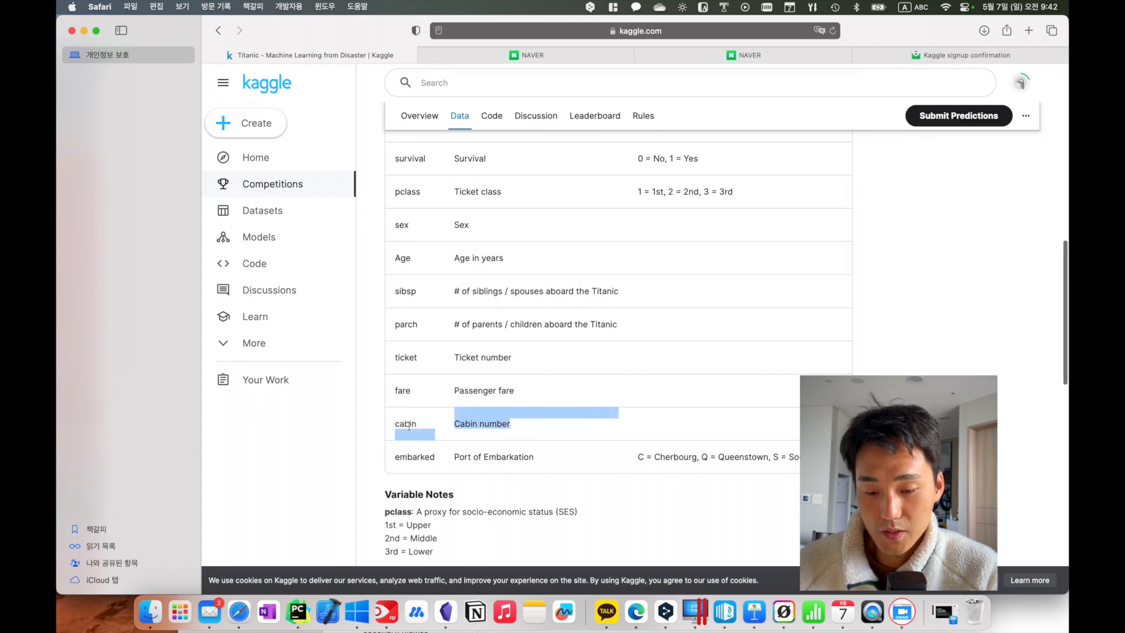
left_click_drag(405, 425, 517, 438)
- Examine the embarked variable's definition and its port key in the Data Dictionary
left_click_drag(413, 461, 471, 460)
left_click(549, 463)
left_click(586, 481)
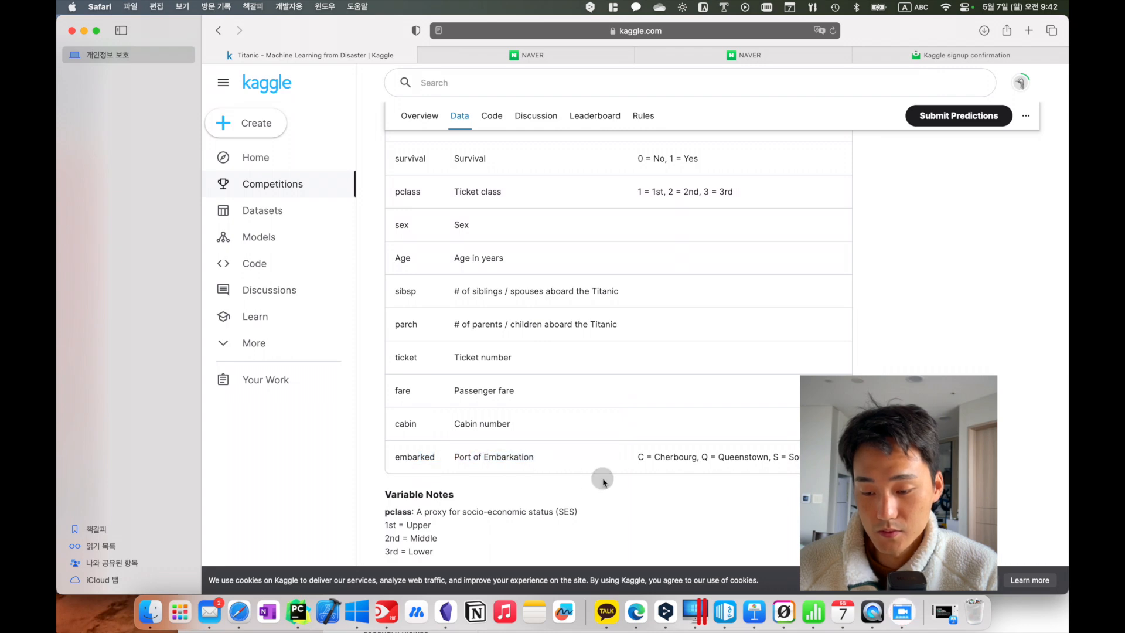
left_click_drag(621, 463, 728, 455)
left_click(839, 458)
scroll(728, 455, "down", 3)
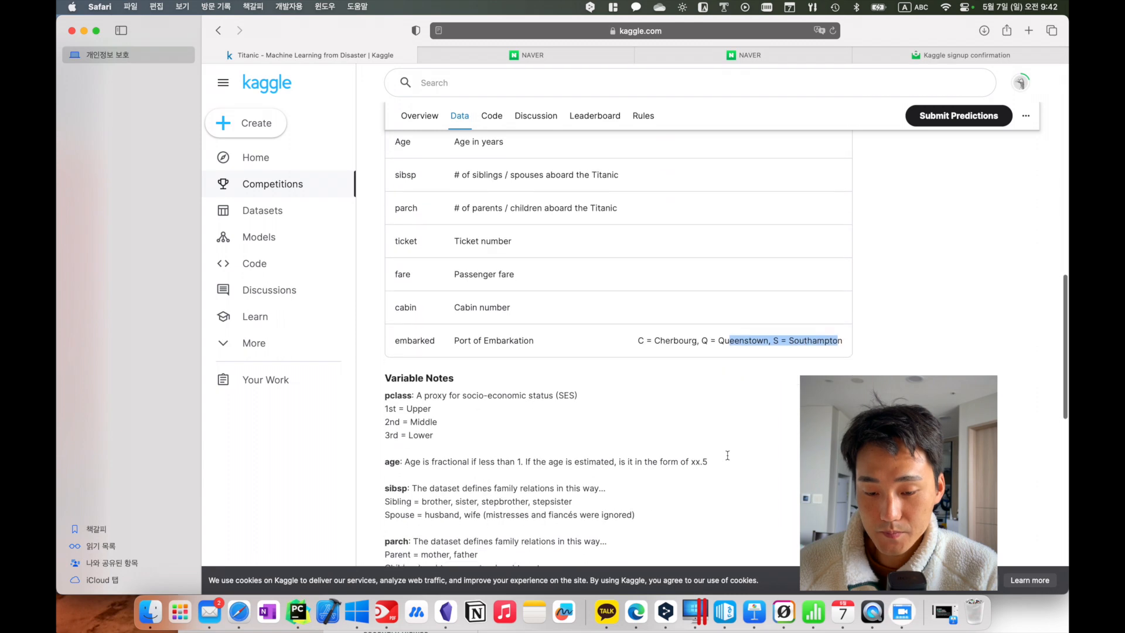
- Read the Variable Notes on pclass, age, sibsp and parch, down to the gender_submission.csv preview
left_click_drag(434, 379, 516, 472)
scroll(518, 472, "down", 3)
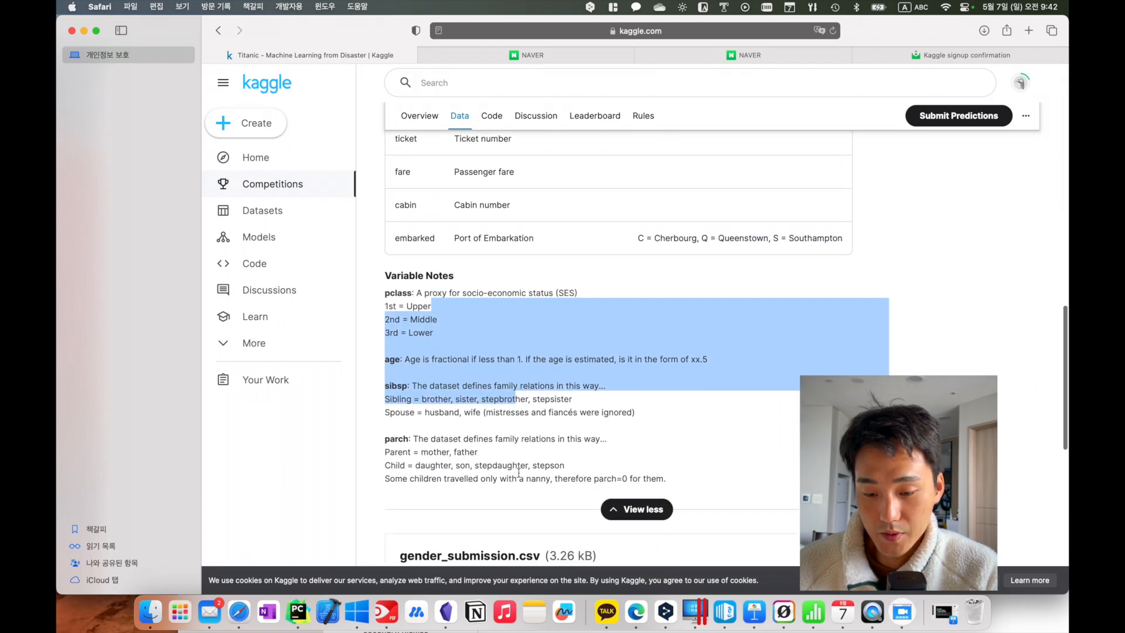
scroll(519, 472, "down", 2)
left_click(535, 421)
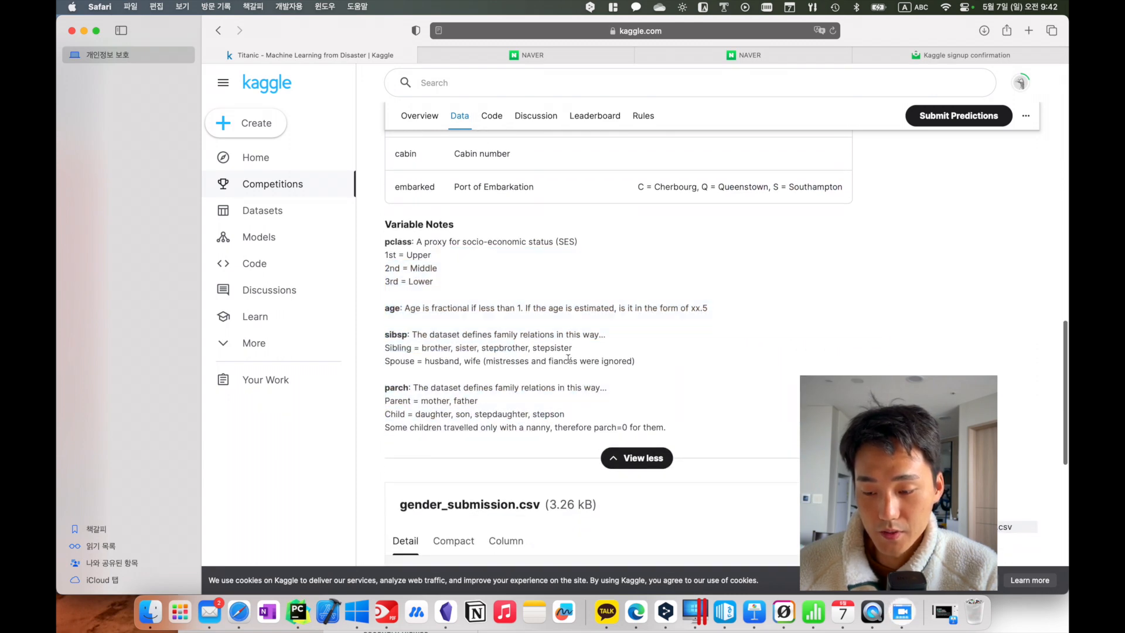
scroll(568, 358, "down", 5)
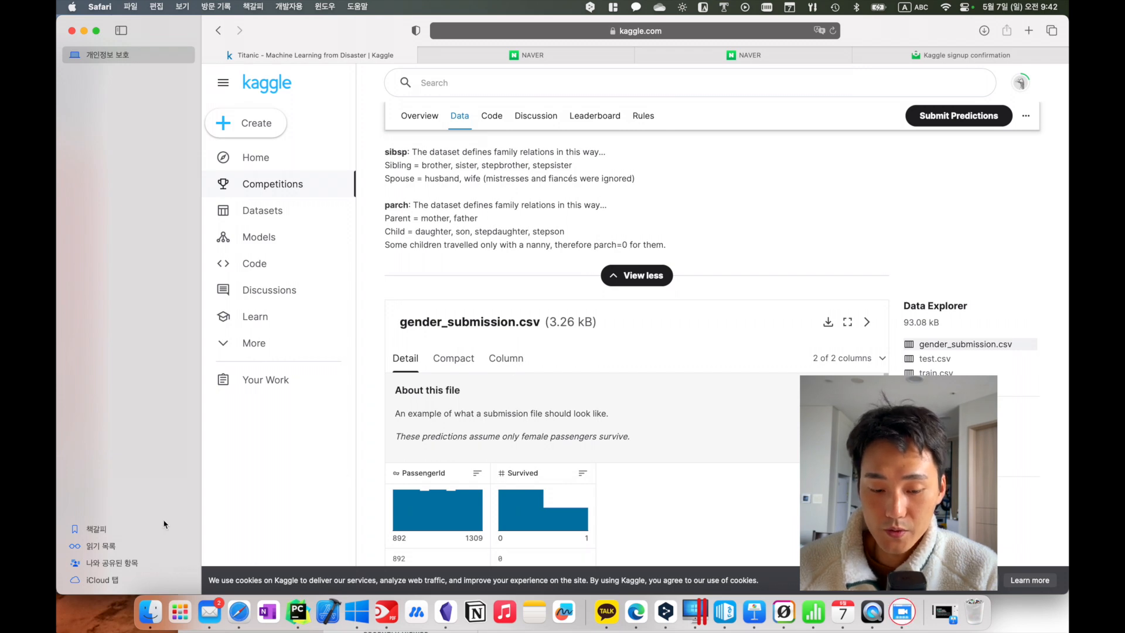
- Switch to Finder's titanic folder, go over gender_submission.csv and test.csv, and select train.csv
left_click(150, 611)
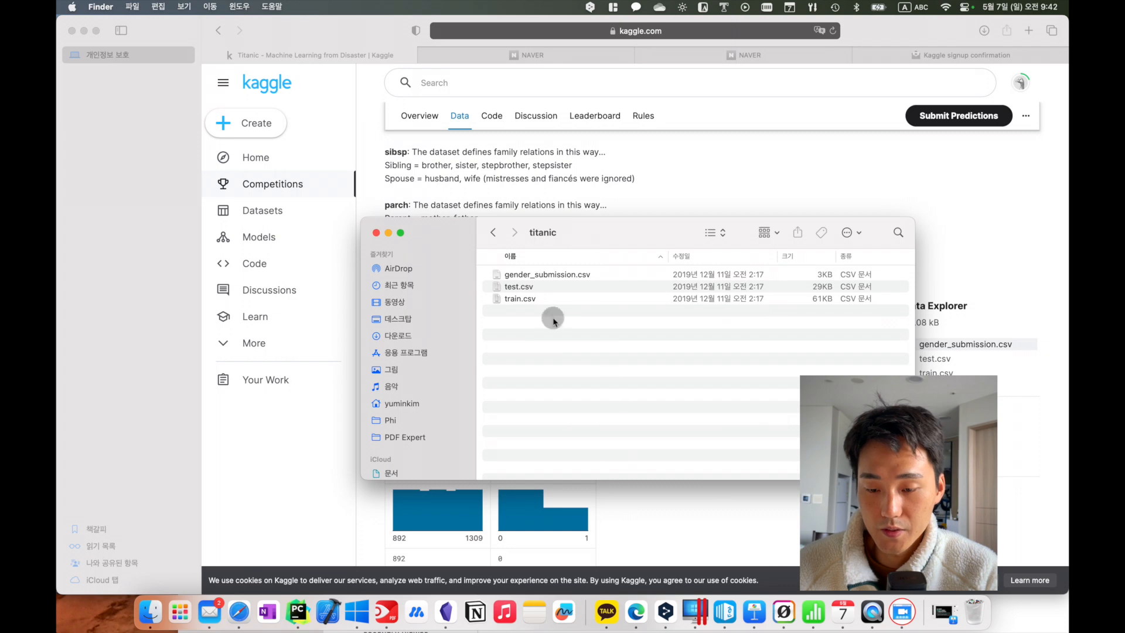
left_click(550, 298)
left_click(638, 402)
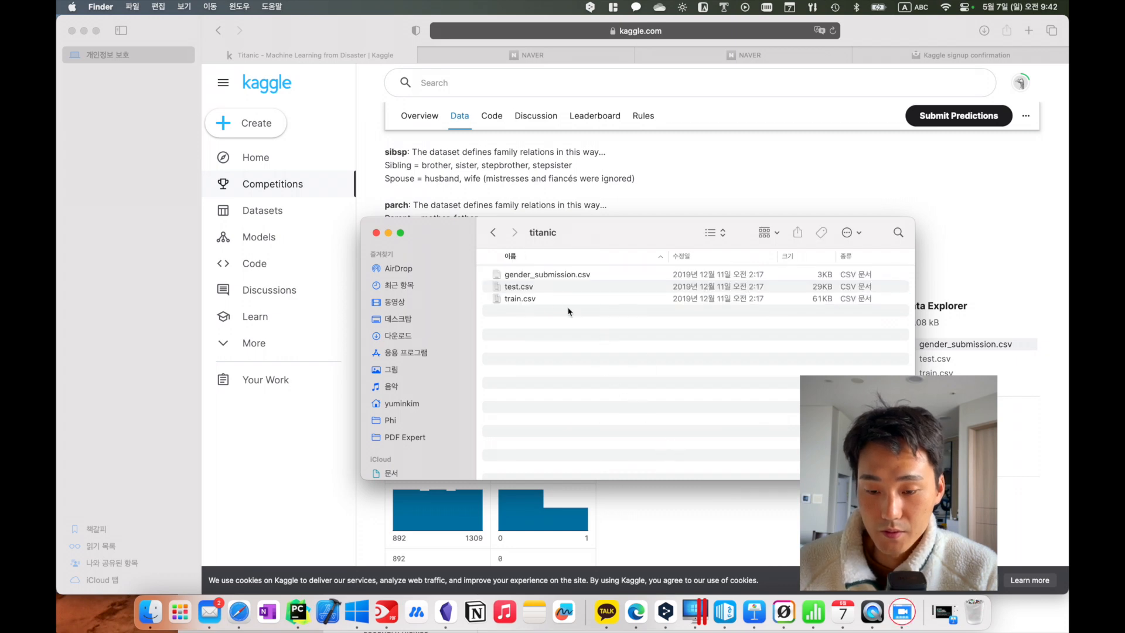
left_click(561, 275)
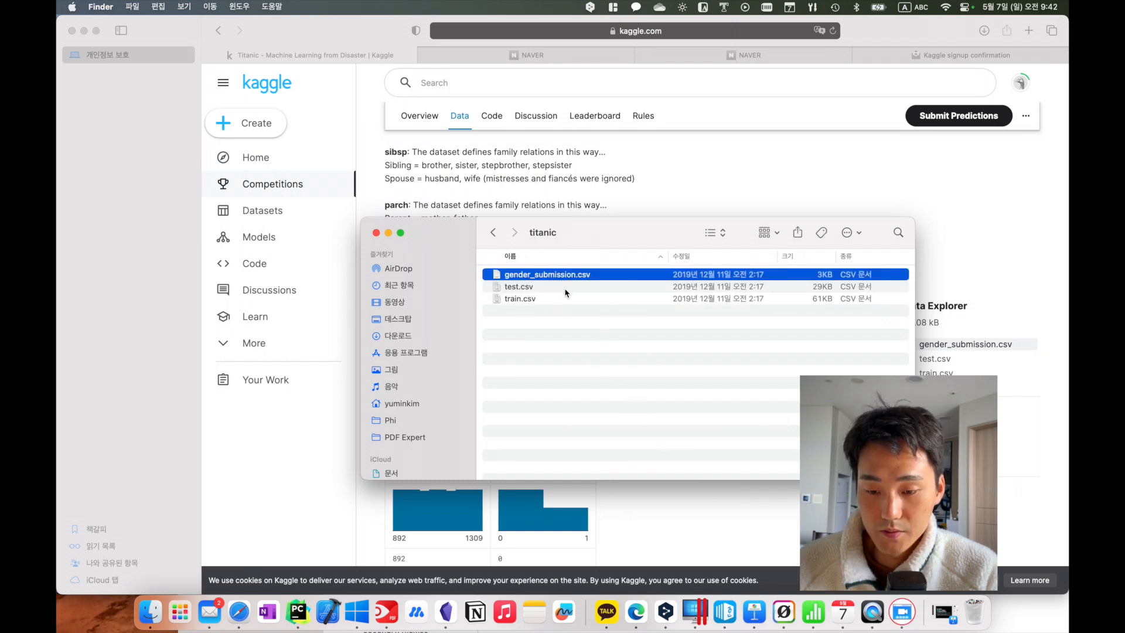
left_click(565, 298)
left_click(561, 287)
left_click(562, 298)
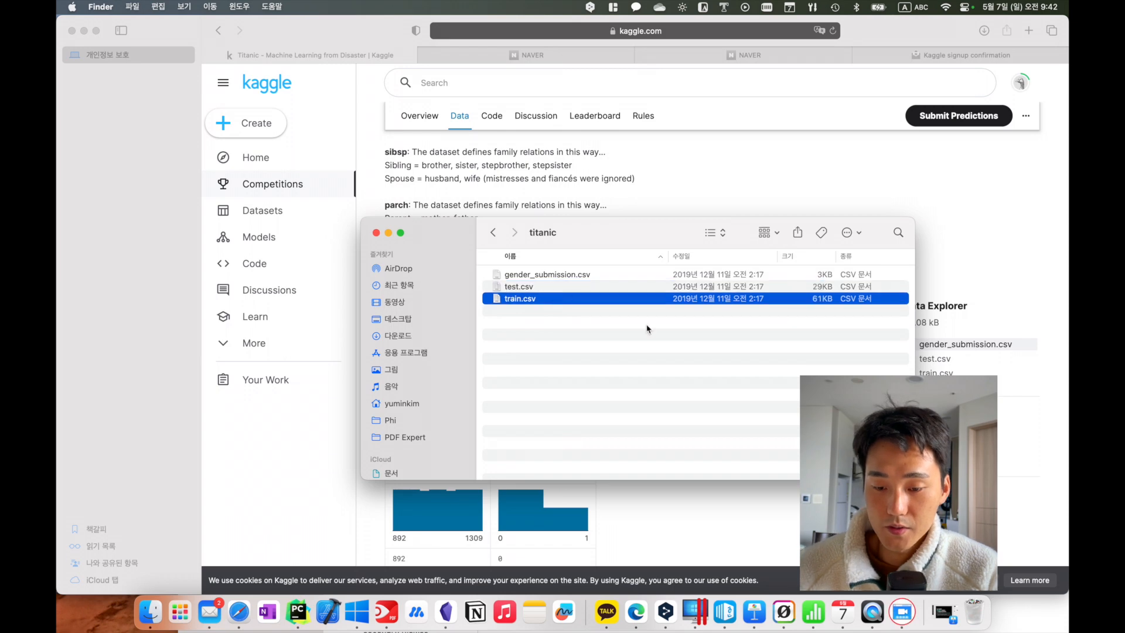
- Preview train.csv, test.csv and gender_submission.csv in Quick Look and compare their columns, especially Survived
key("space")
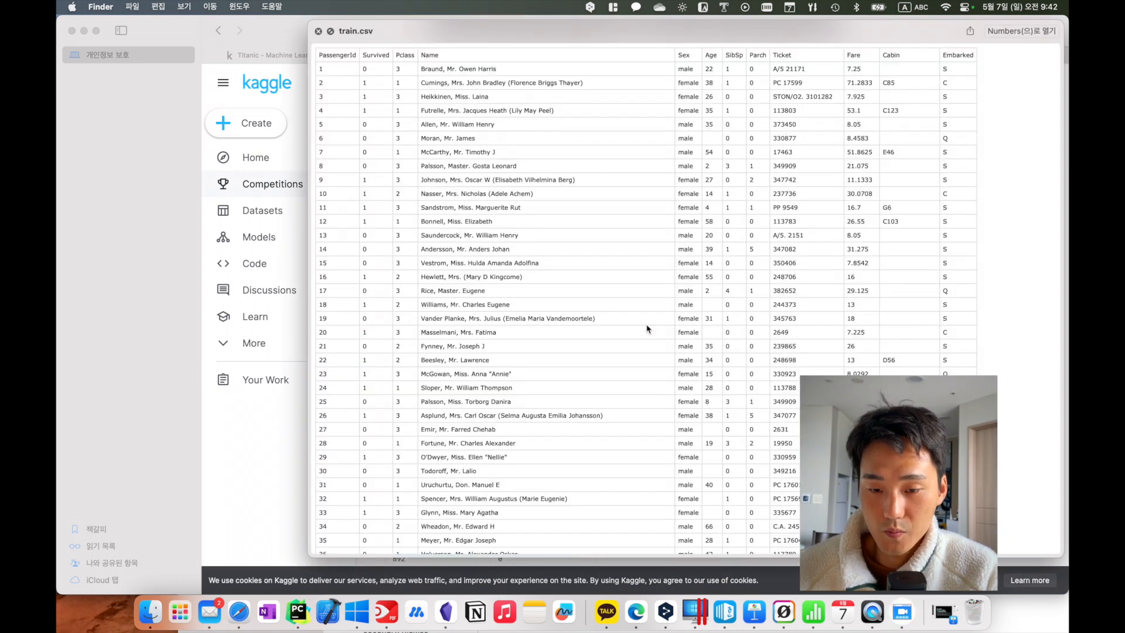
key("Up")
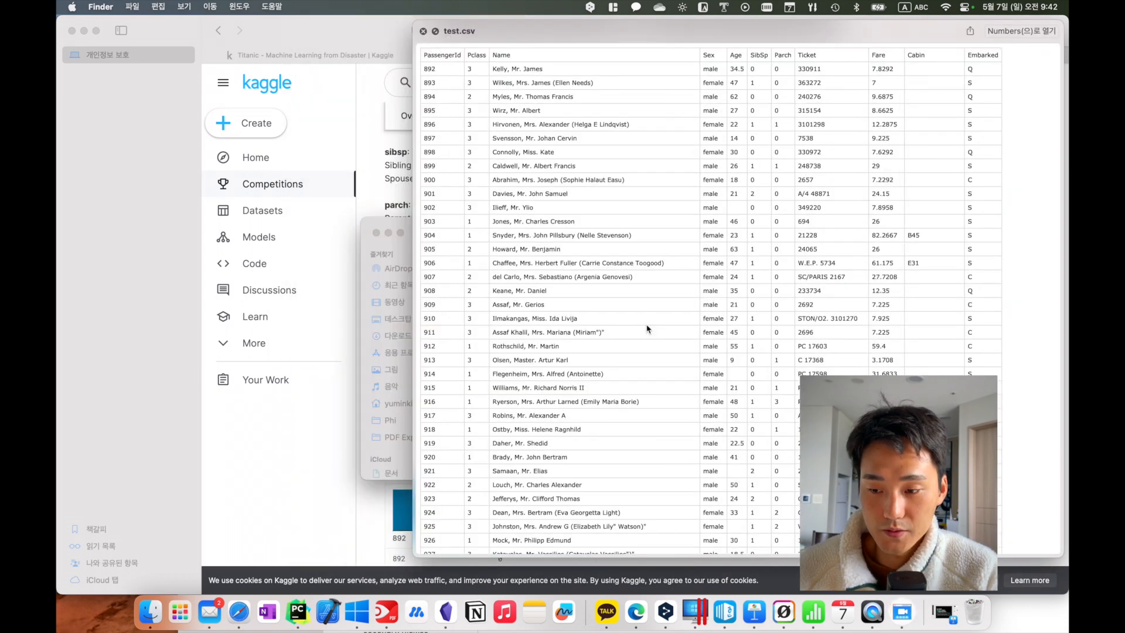
key("Up")
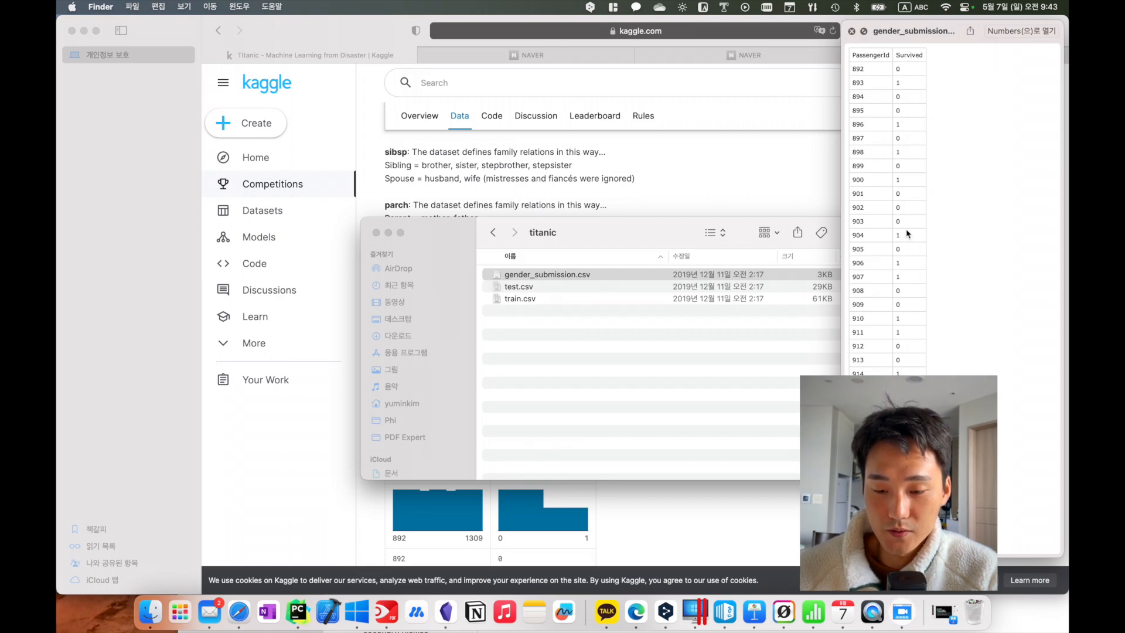
key("Down")
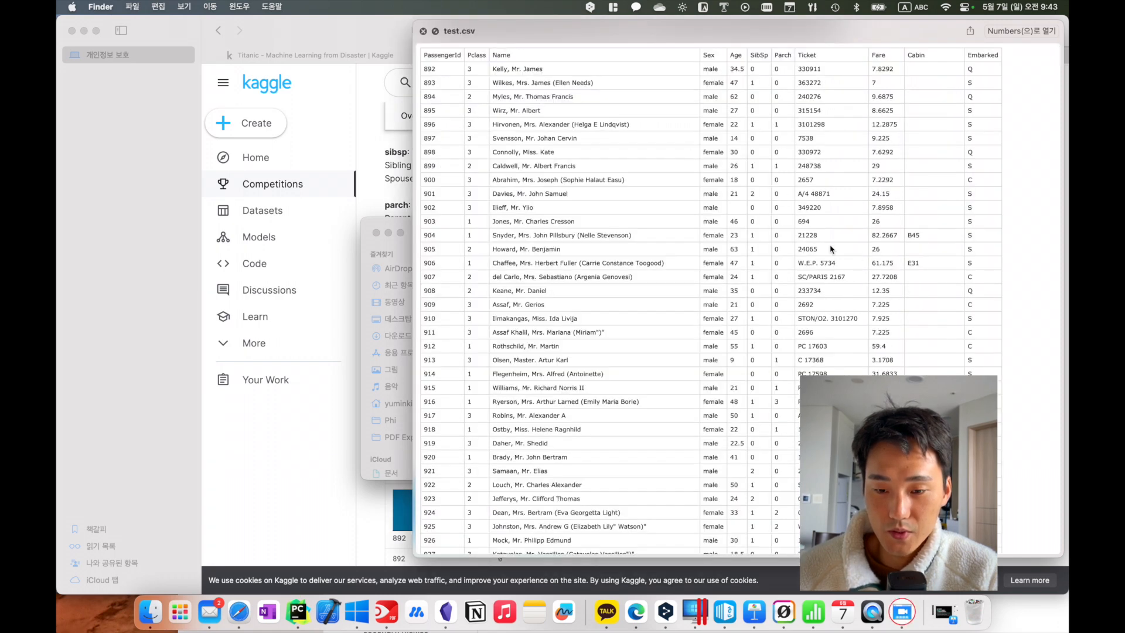
key("Down")
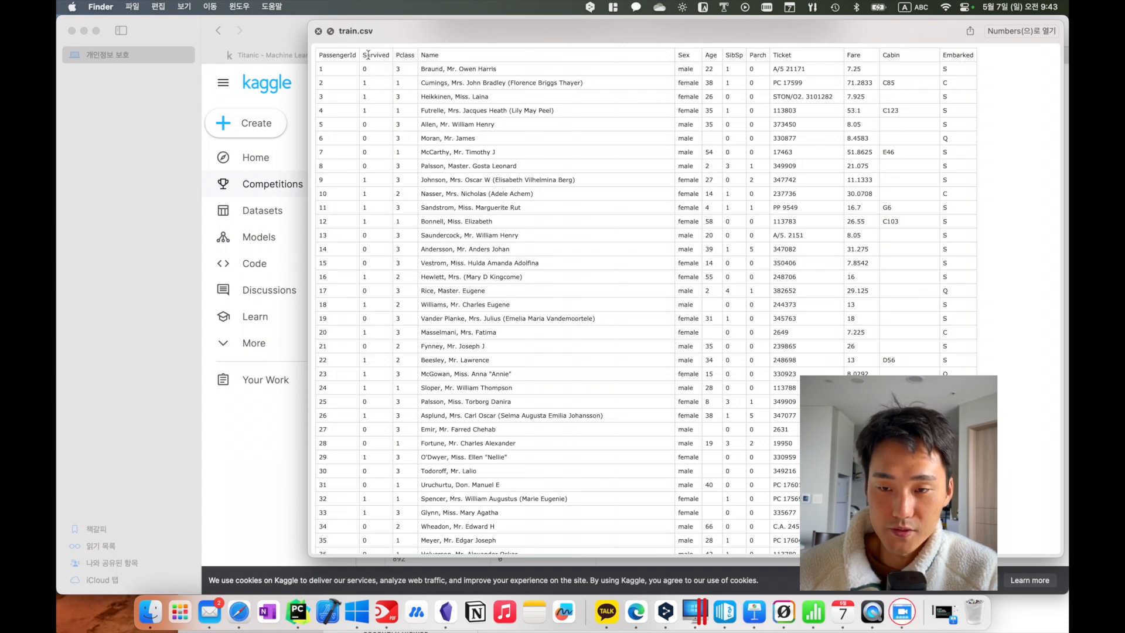
key("Up")
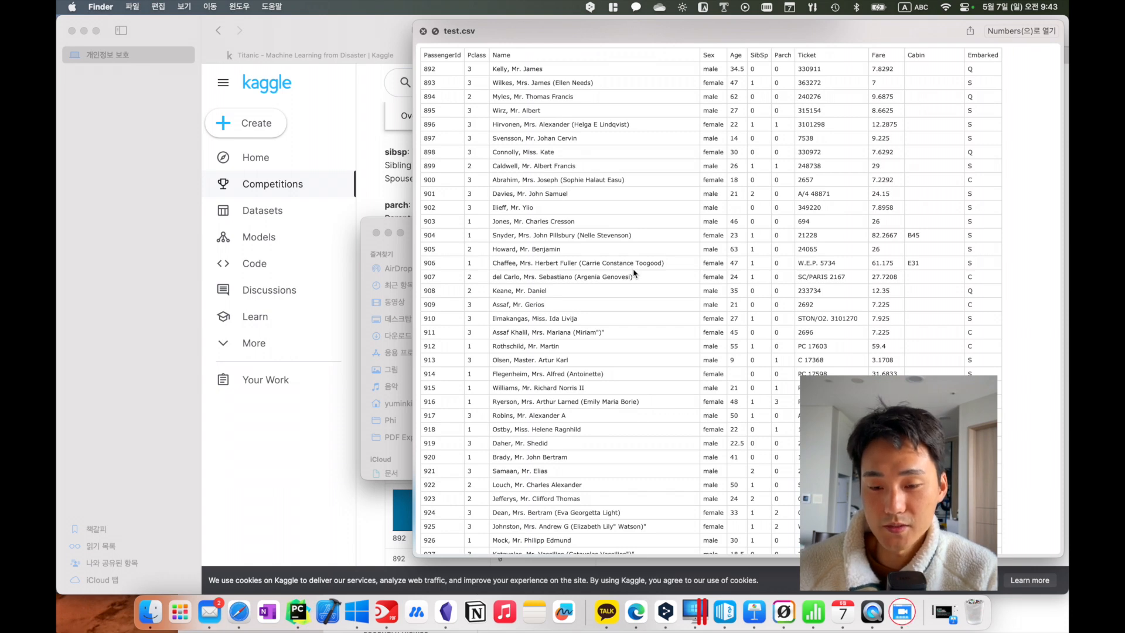
key("Up")
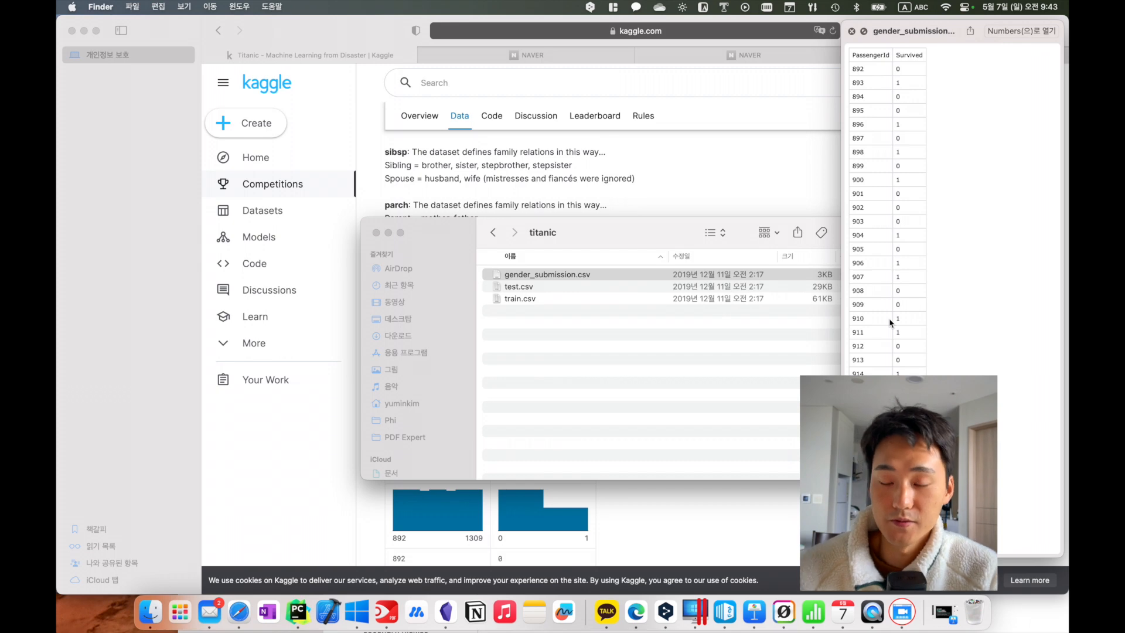
- Compare the passenger IDs in the test.csv and gender_submission.csv previews, and close the preview
left_click(548, 289)
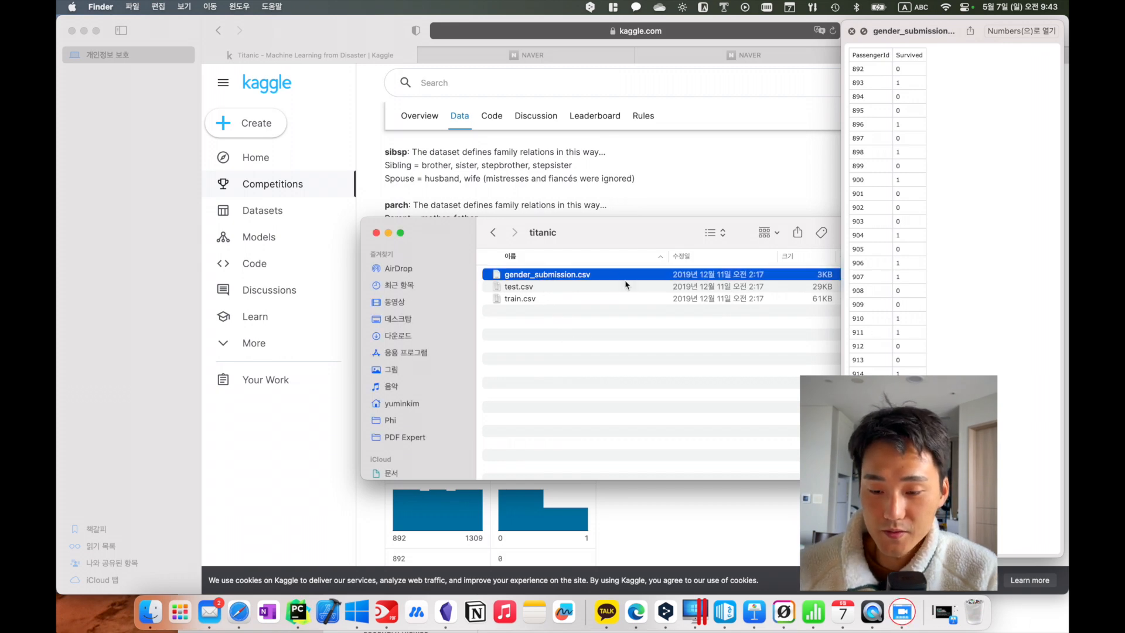
left_click(608, 289)
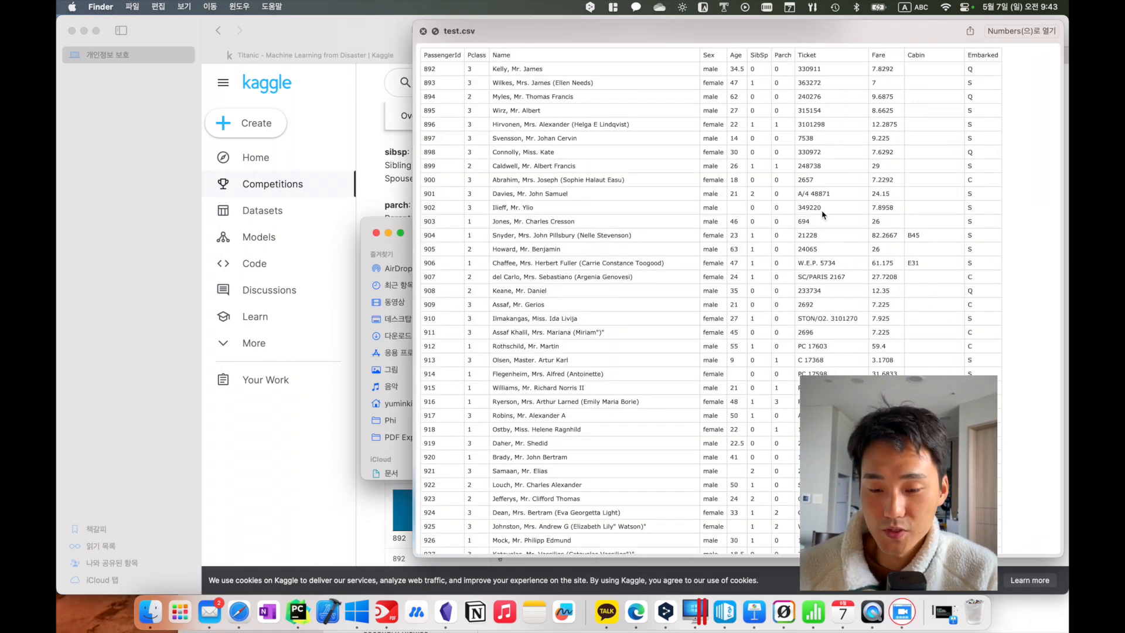
key("Up")
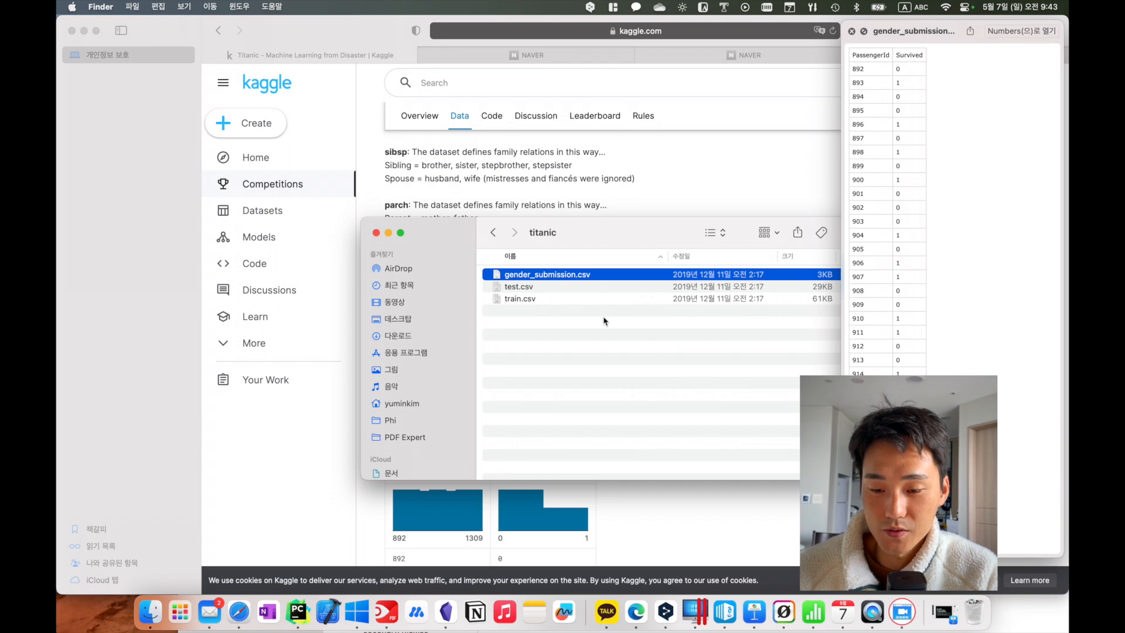
key("Down")
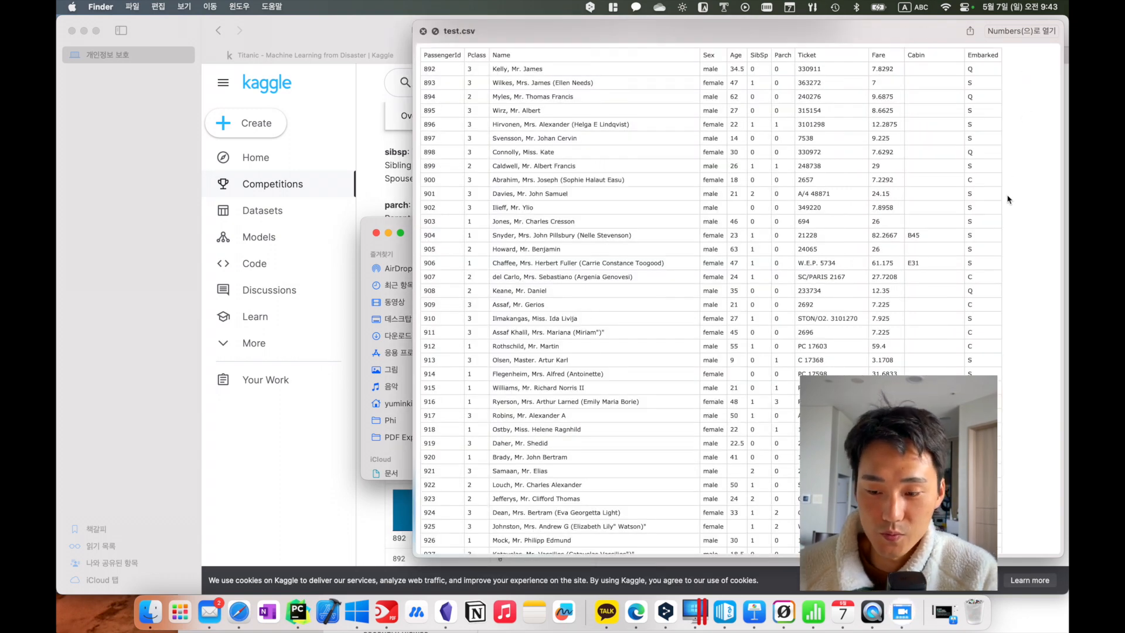
key("Up")
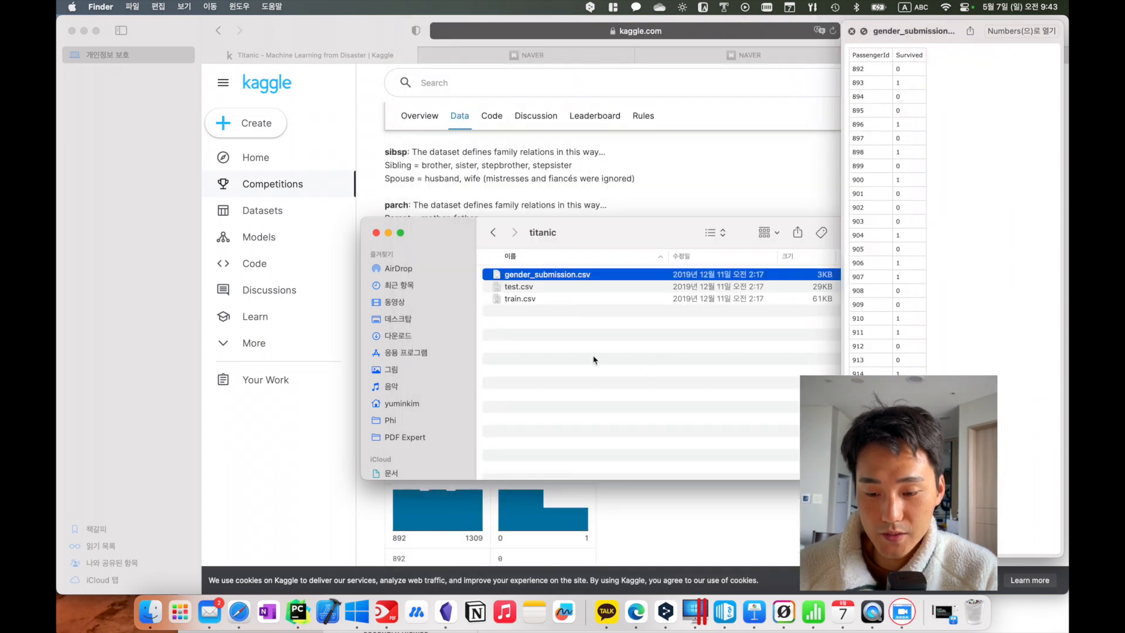
left_click(533, 340)
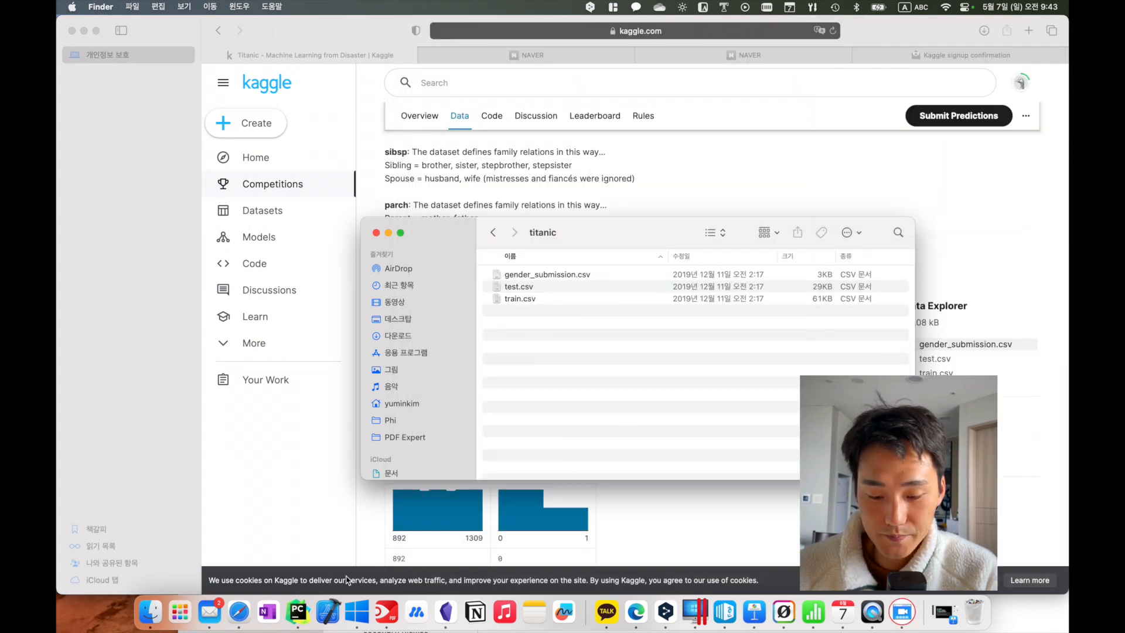
- Switch to the Windows 10 virtual machine and examine the columns of train.csv in Excel
left_click(357, 611)
left_click(462, 345)
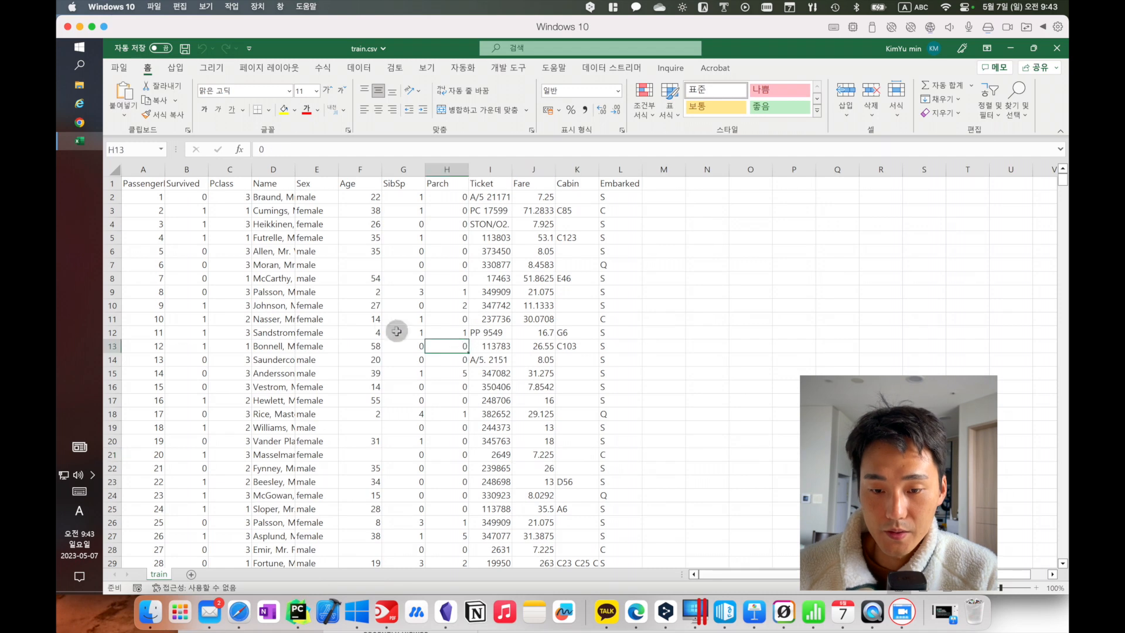
left_click(366, 320)
scroll(504, 360, "down", 1)
scroll(503, 360, "up", 1)
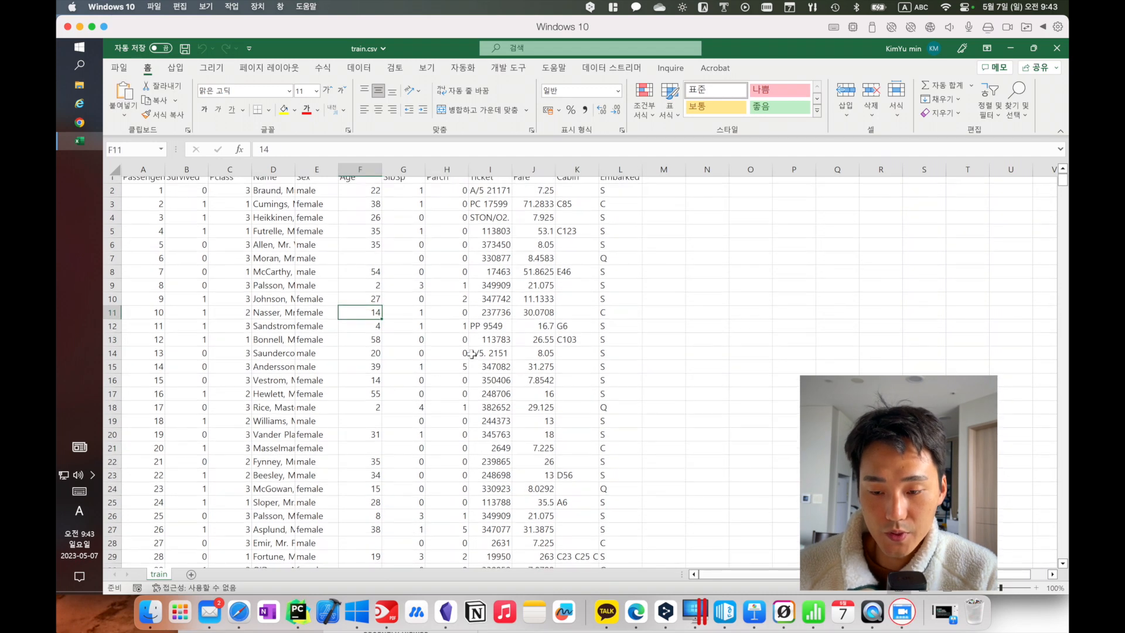
left_click(495, 360)
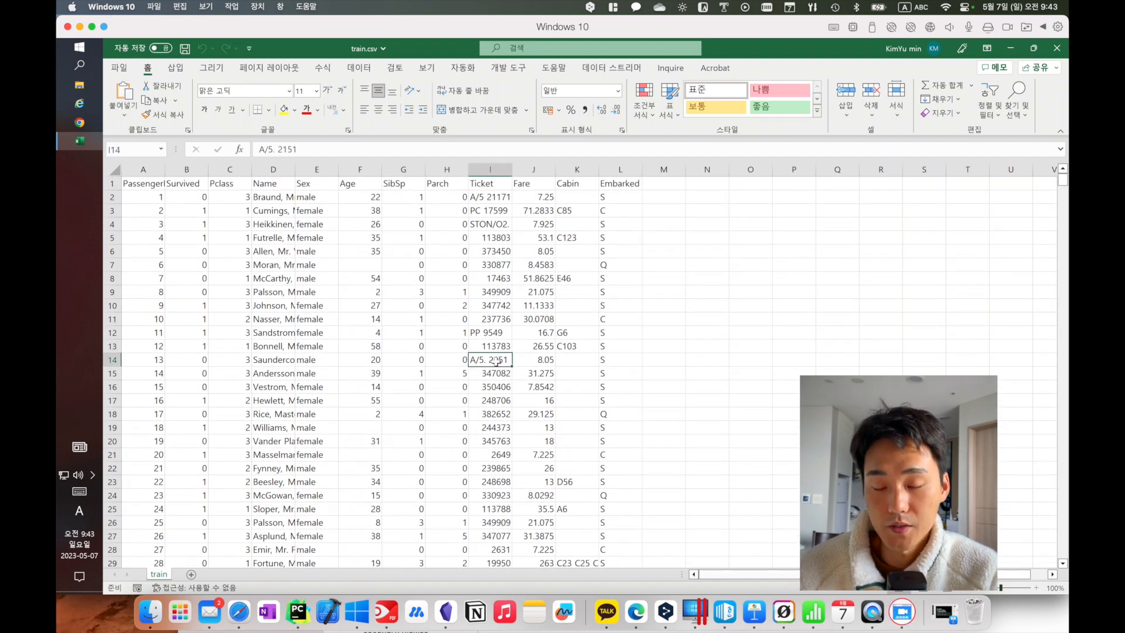
left_click(700, 265)
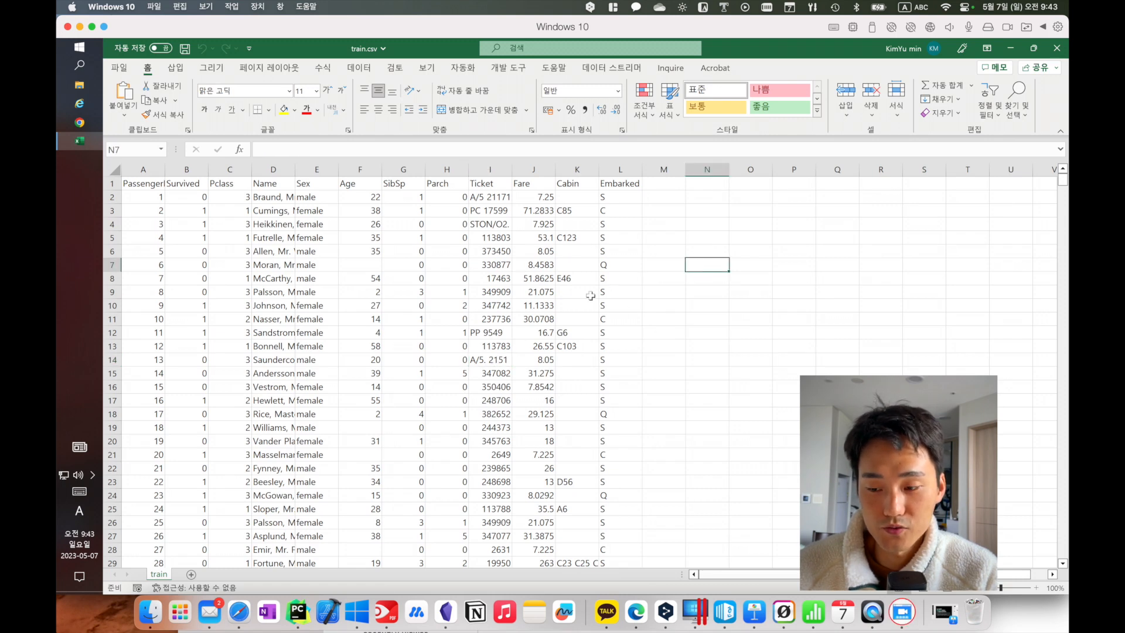
- Go to the end of the train.csv data and check its last passenger rows
scroll(590, 296, "down", 3)
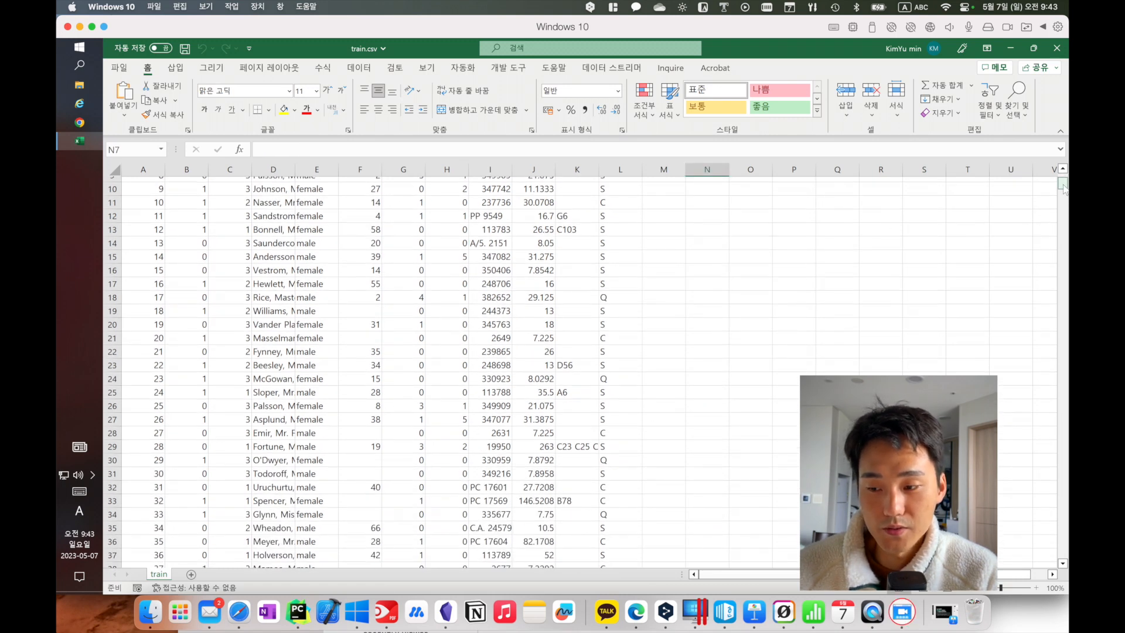
left_click_drag(1063, 187, 1047, 555)
left_click(696, 427)
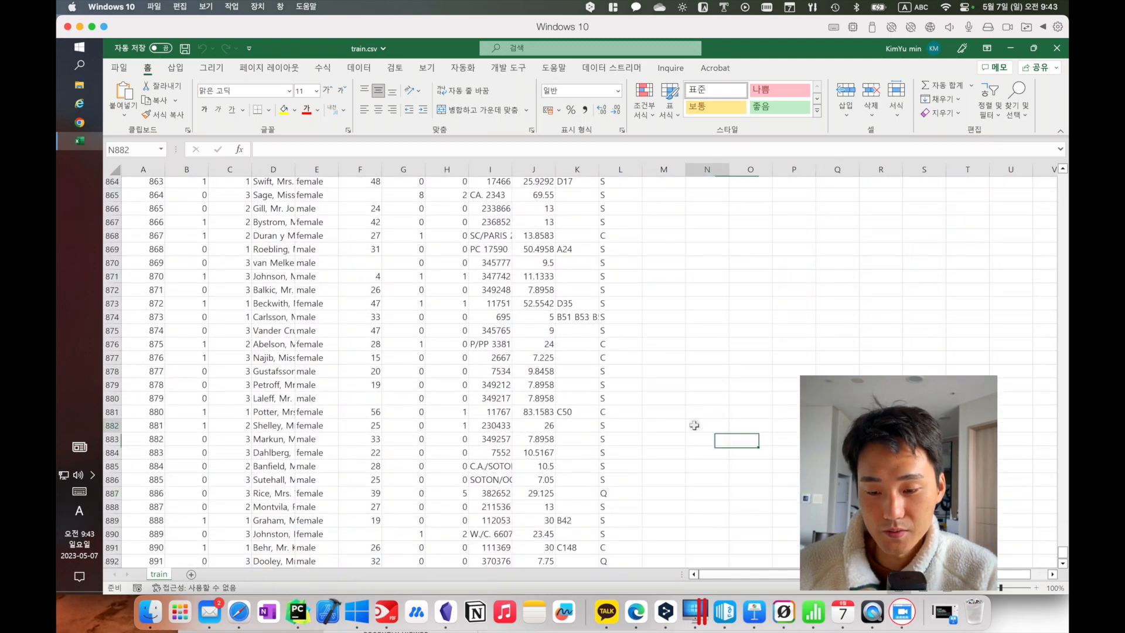
- Examine the last data row of train.csv, including its Embarked cell L892, and go back to the header row
scroll(695, 432, "down", 1)
left_click(609, 544)
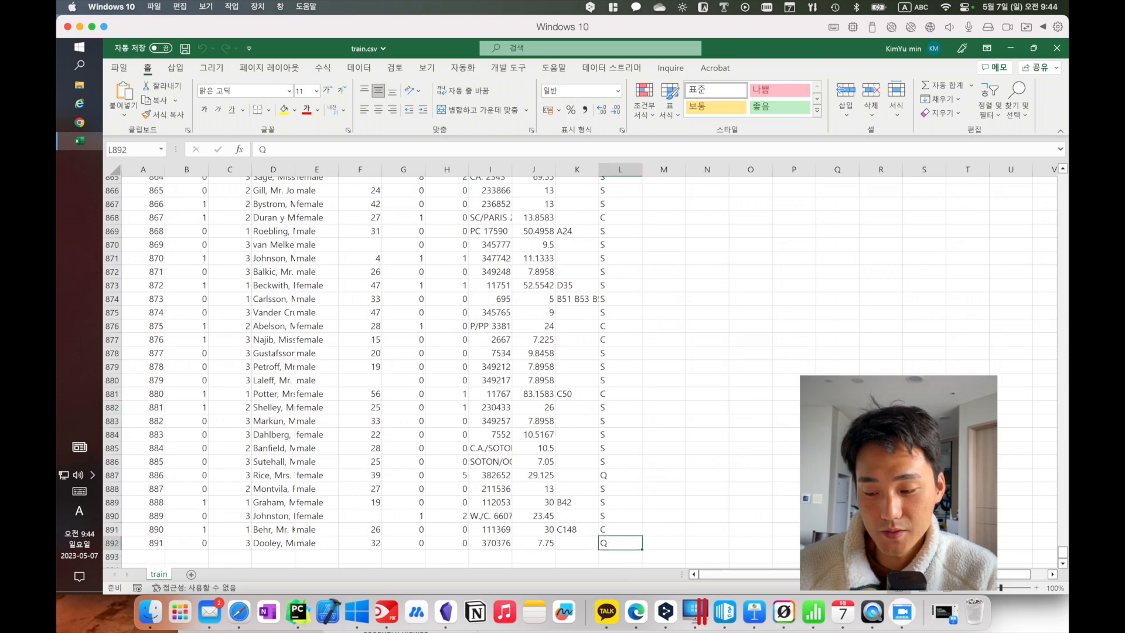
left_click_drag(1062, 553, 1061, 176)
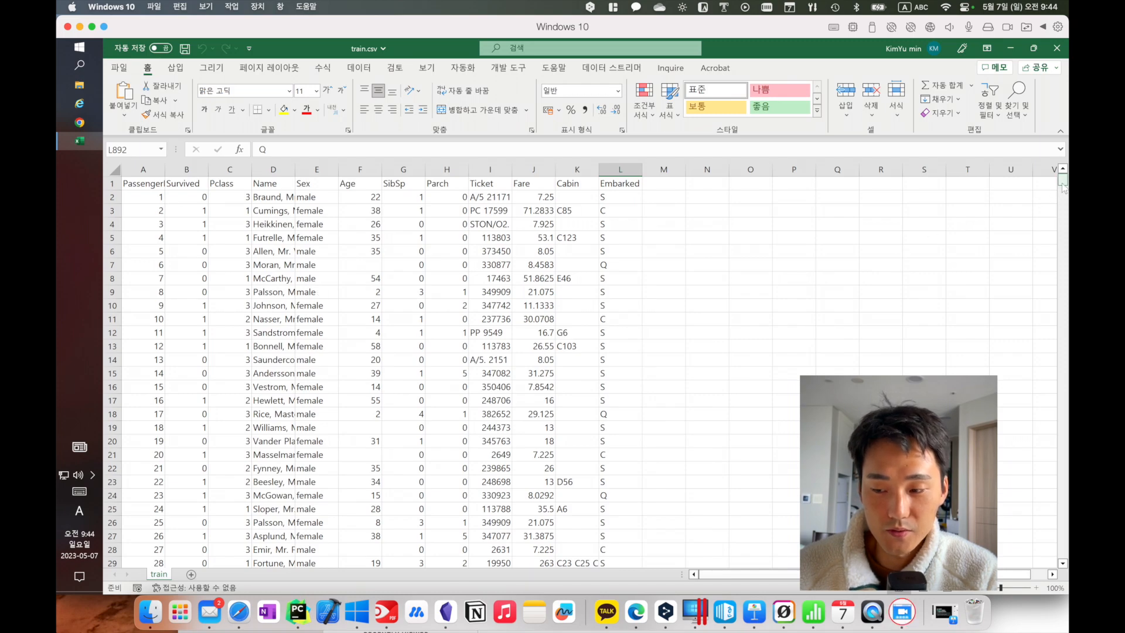
left_click_drag(1062, 184, 1053, 572)
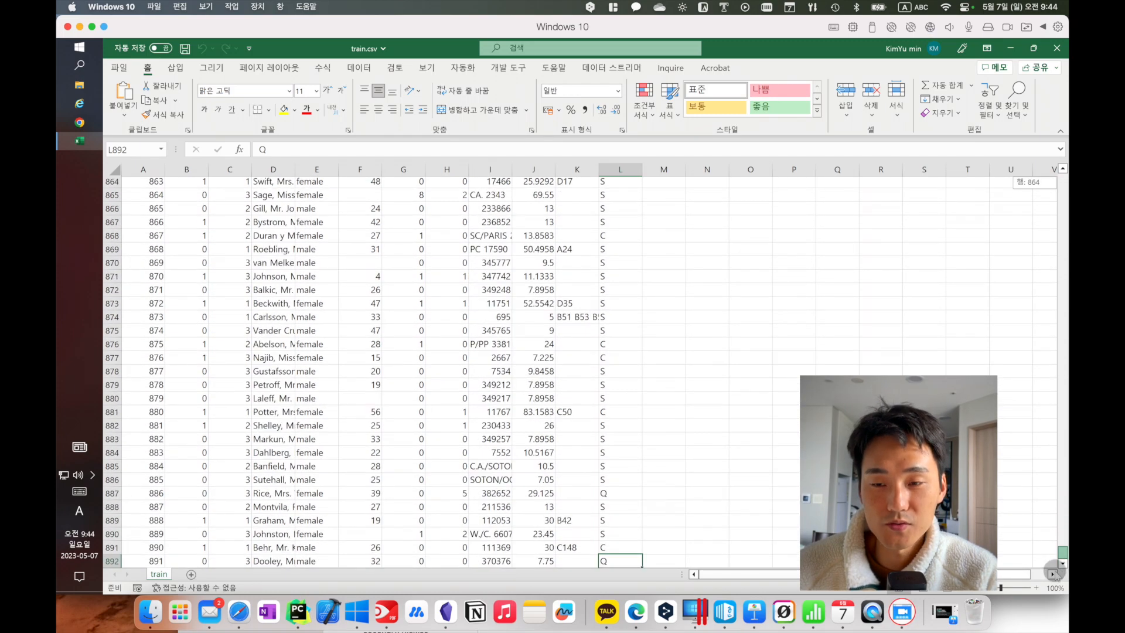
left_click(644, 547)
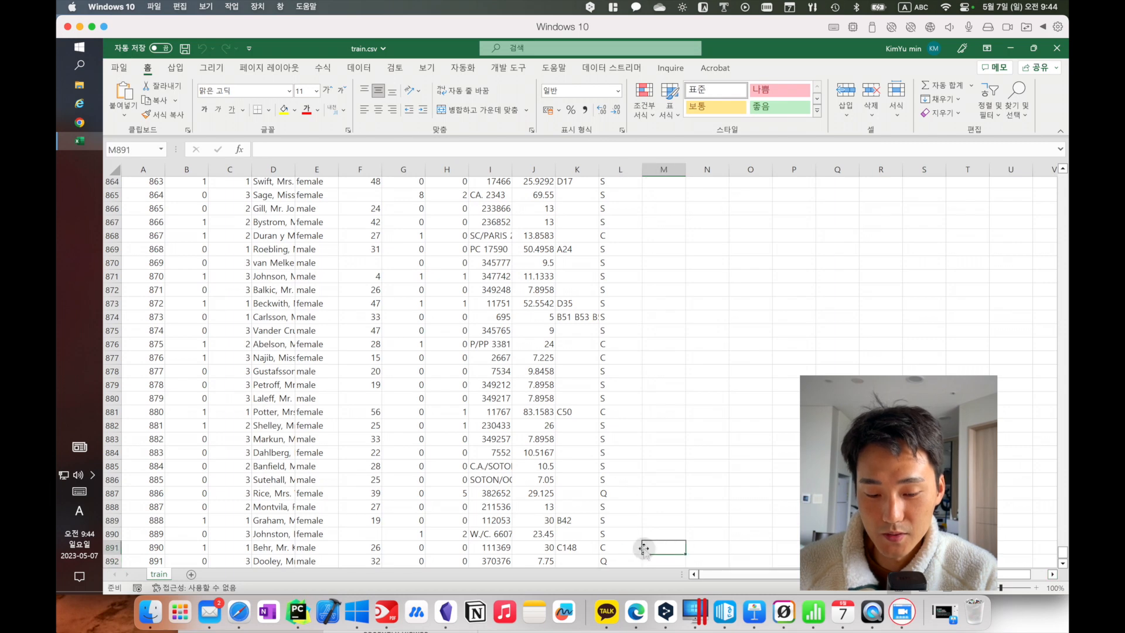
left_click(628, 560)
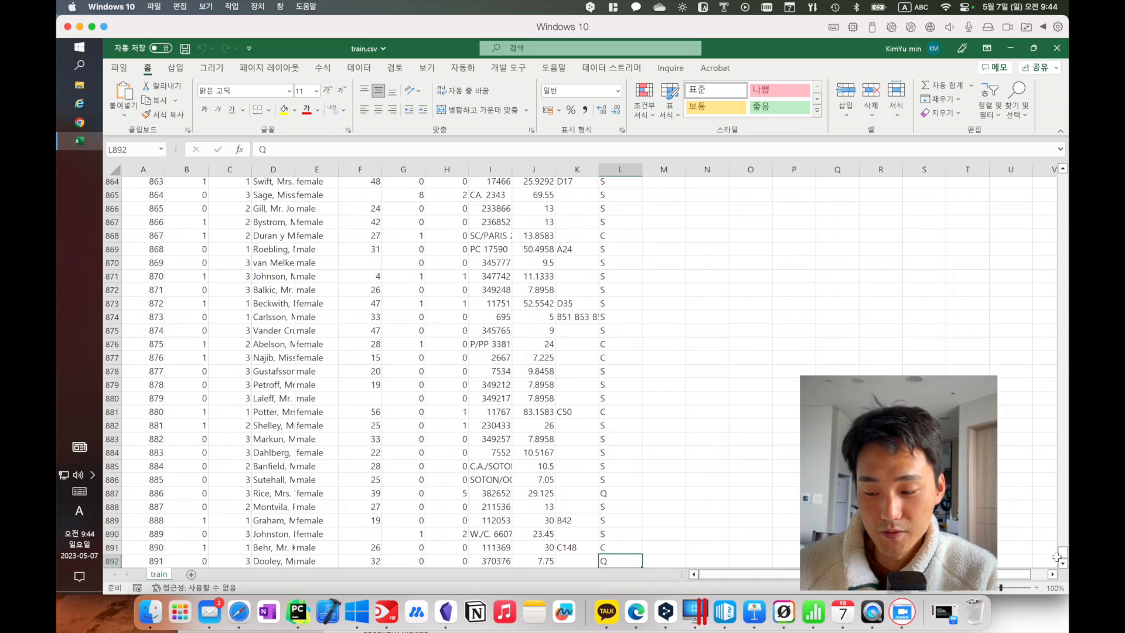
left_click_drag(1057, 556, 1061, 176)
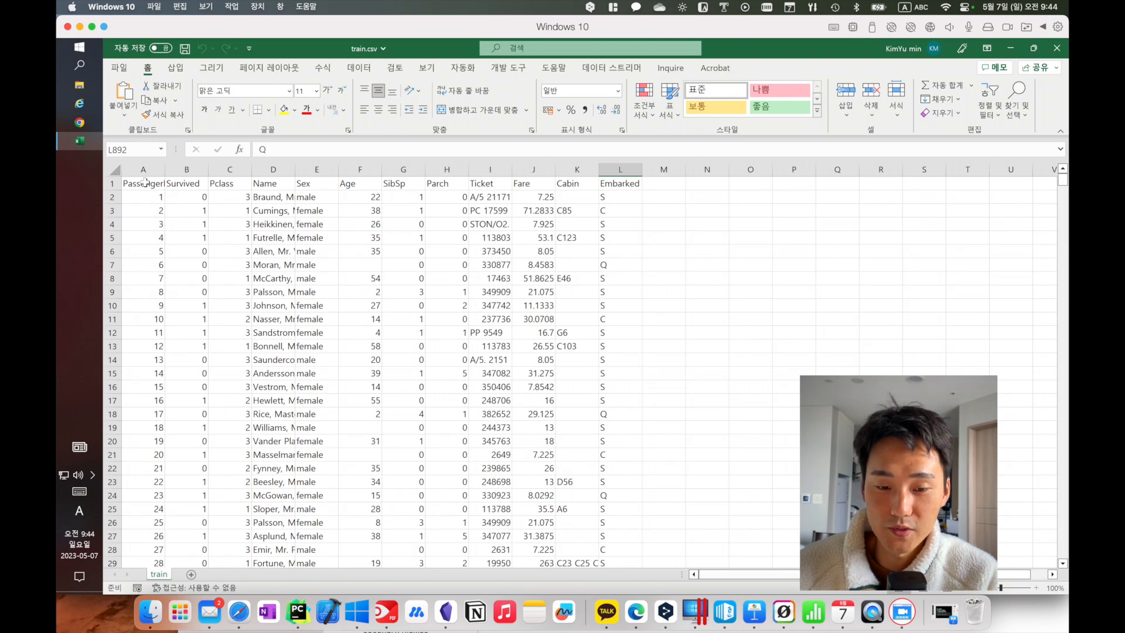
- Create a pivot table on a new worksheet from the whole train data range A1:L892
key("ctrl+a")
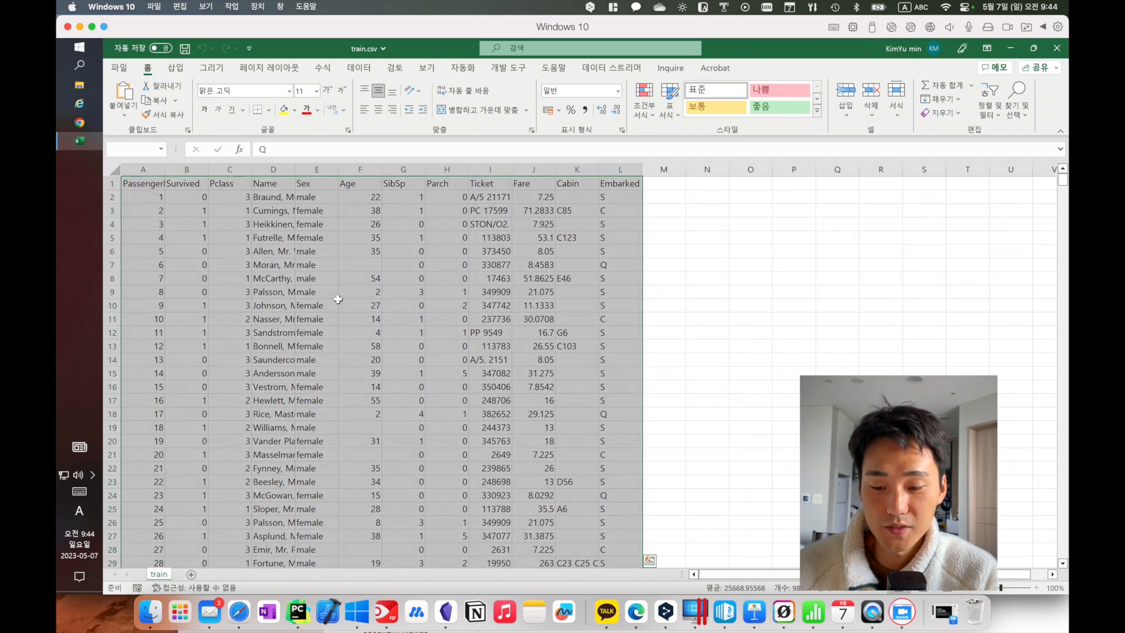
scroll(458, 354, "down", 1)
scroll(457, 353, "down", 20)
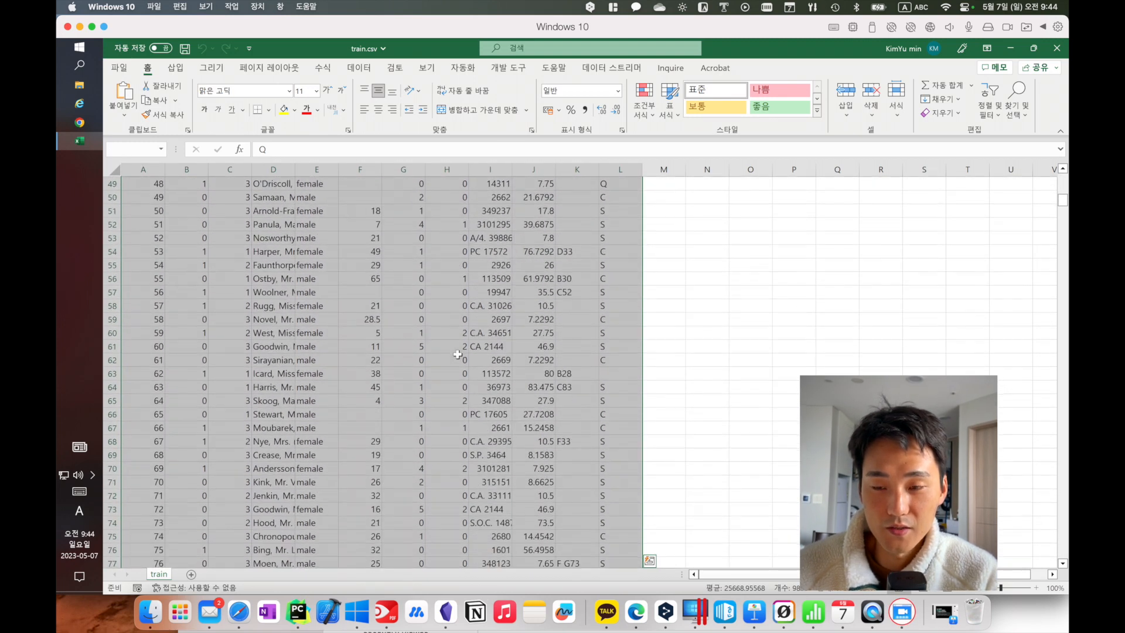
scroll(458, 354, "up", 20)
scroll(457, 354, "right", 4)
scroll(458, 353, "left", 4)
scroll(458, 354, "down", 20)
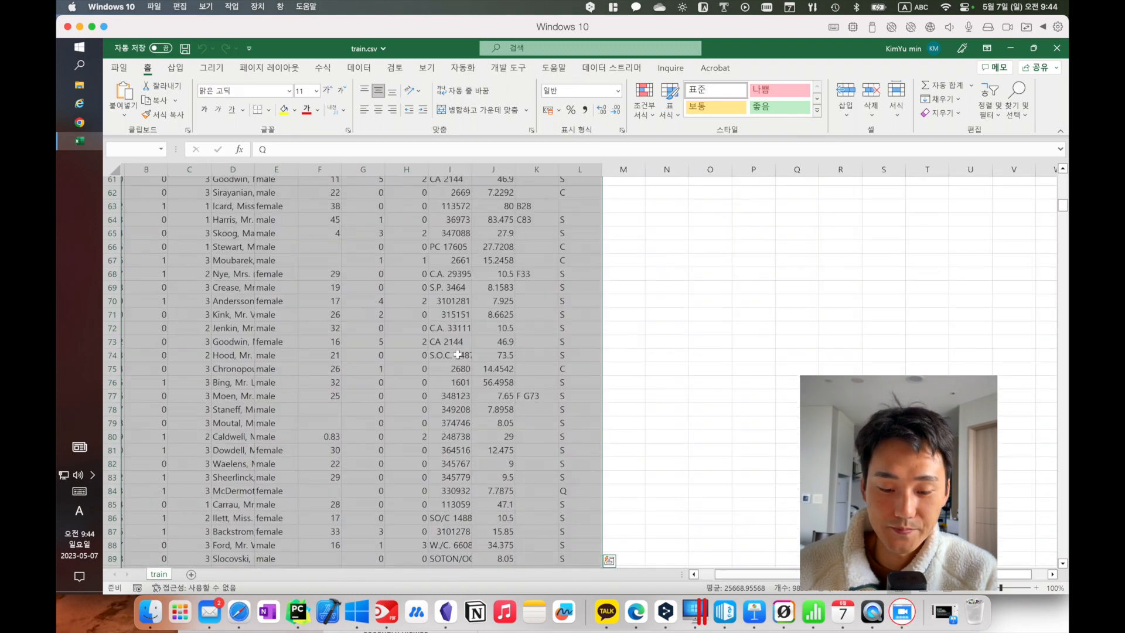
scroll(458, 354, "up", 20)
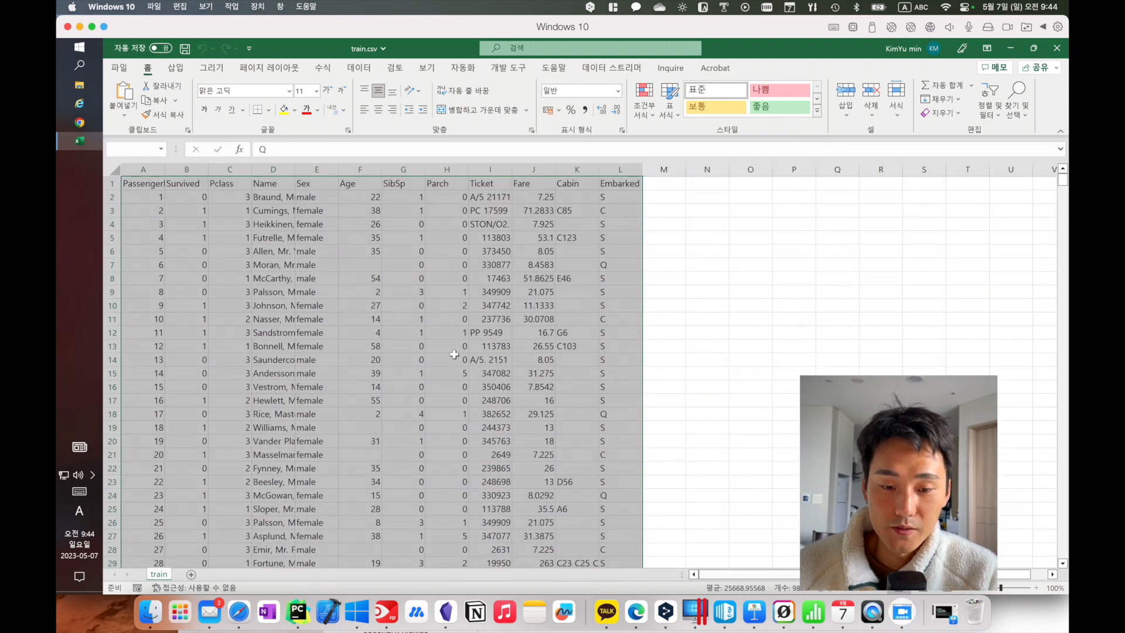
left_click(174, 68)
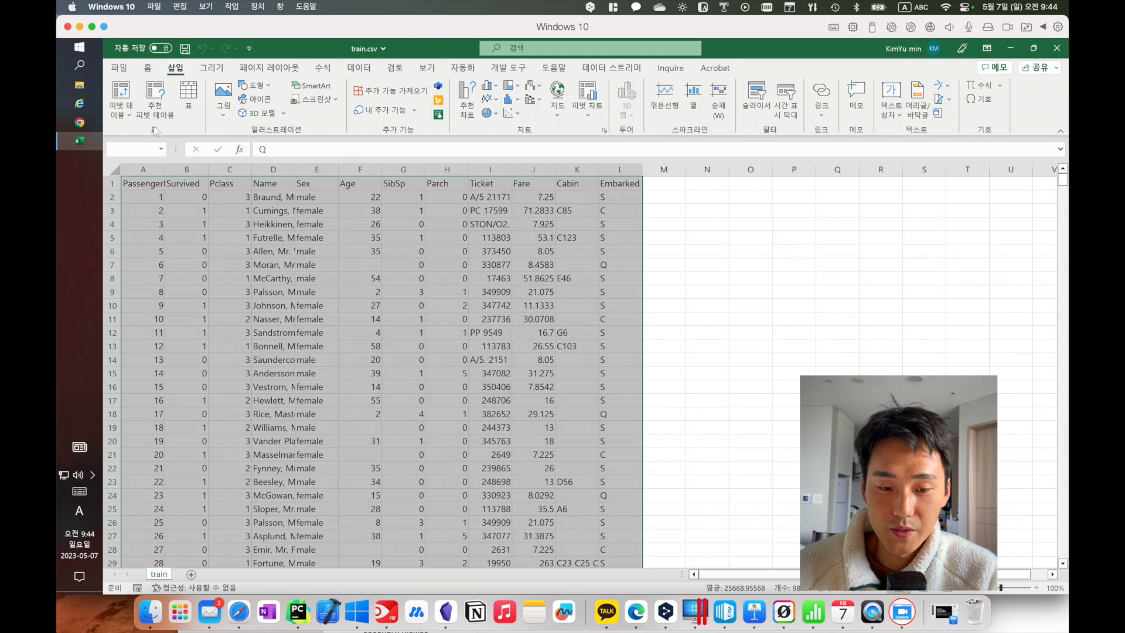
left_click(120, 96)
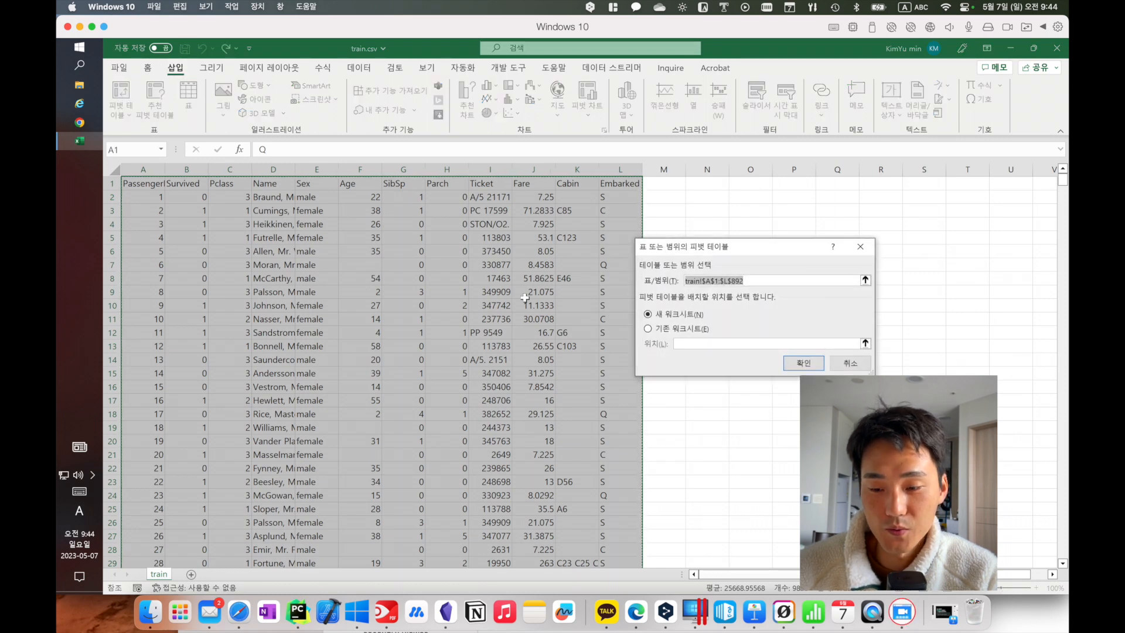
left_click(806, 366)
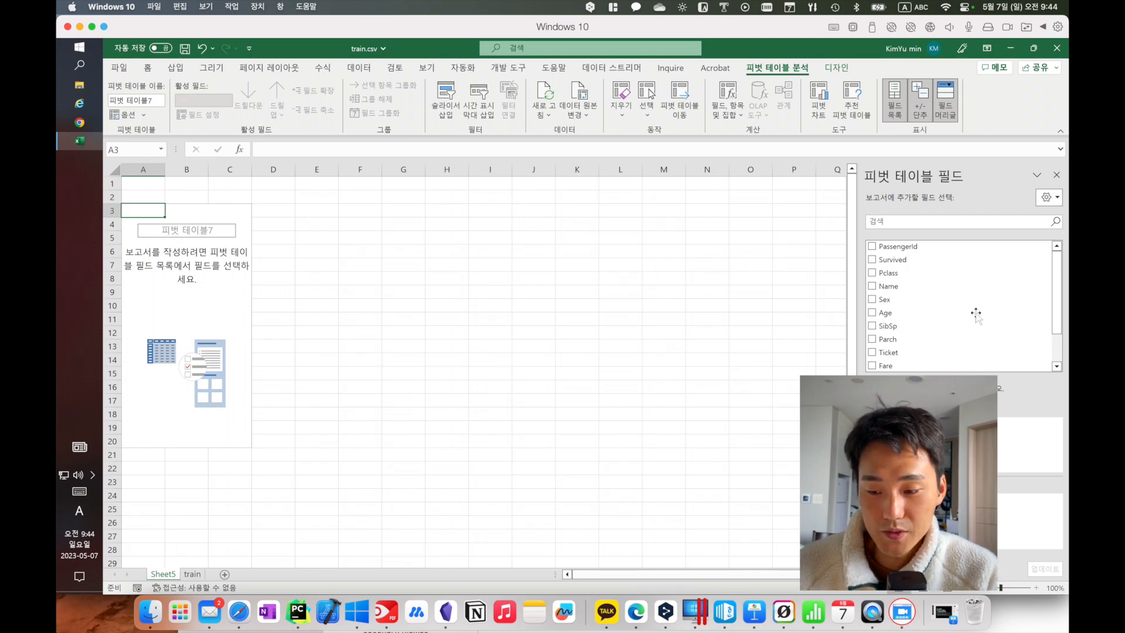
- Add Sex as the pivot table's row field, with Survived nested beneath it as a second row field
scroll(990, 302, "down", 3)
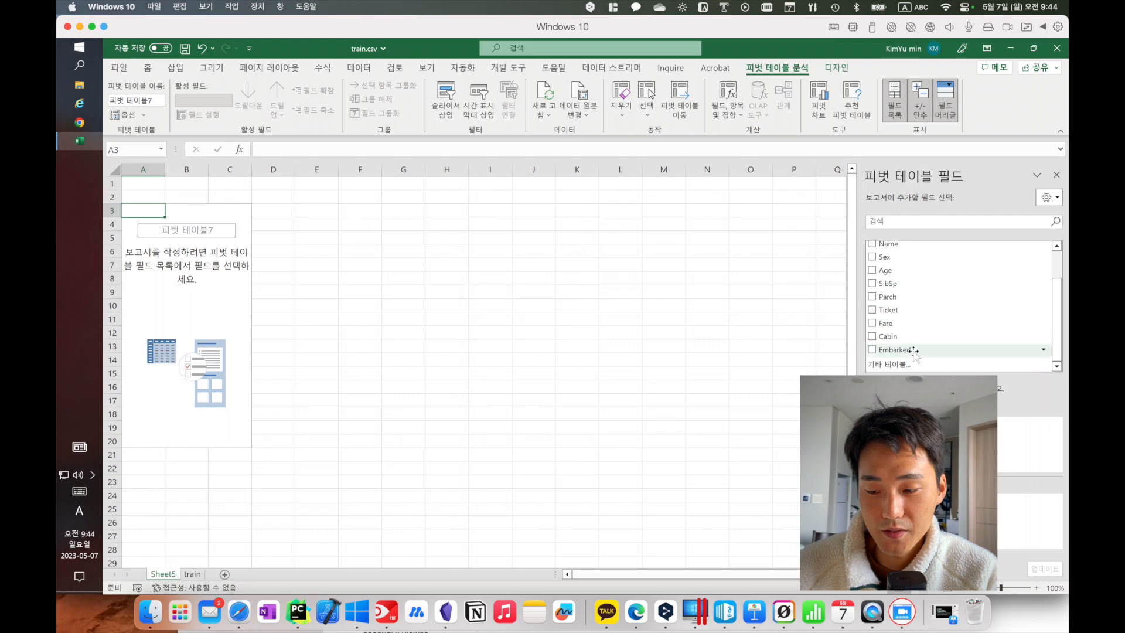
left_click_drag(885, 258, 916, 516)
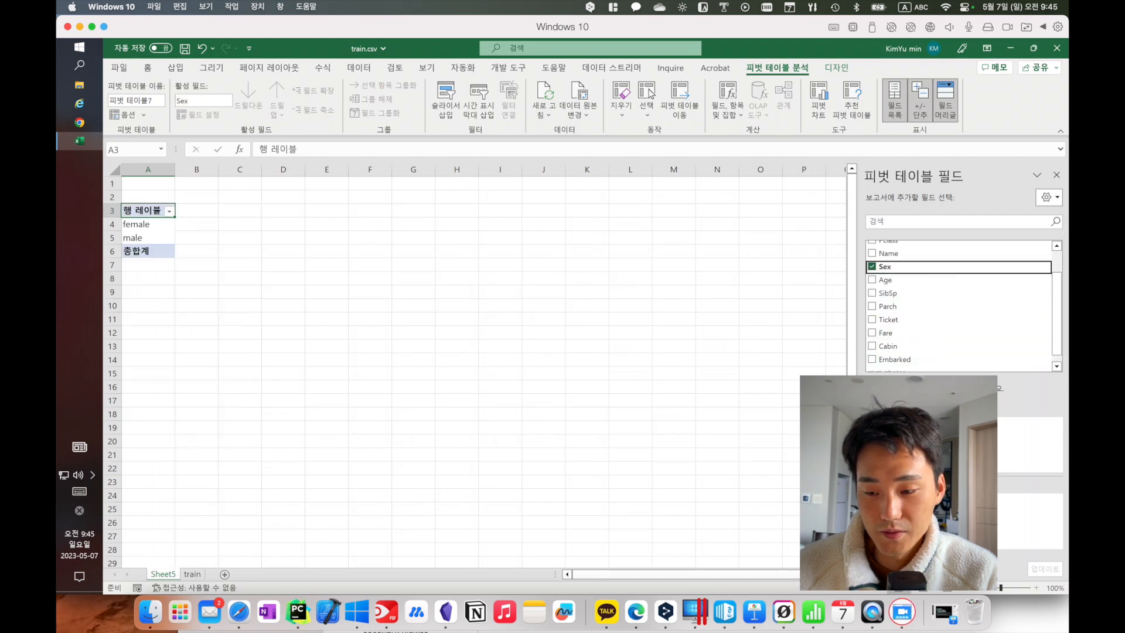
scroll(902, 281, "up", 2)
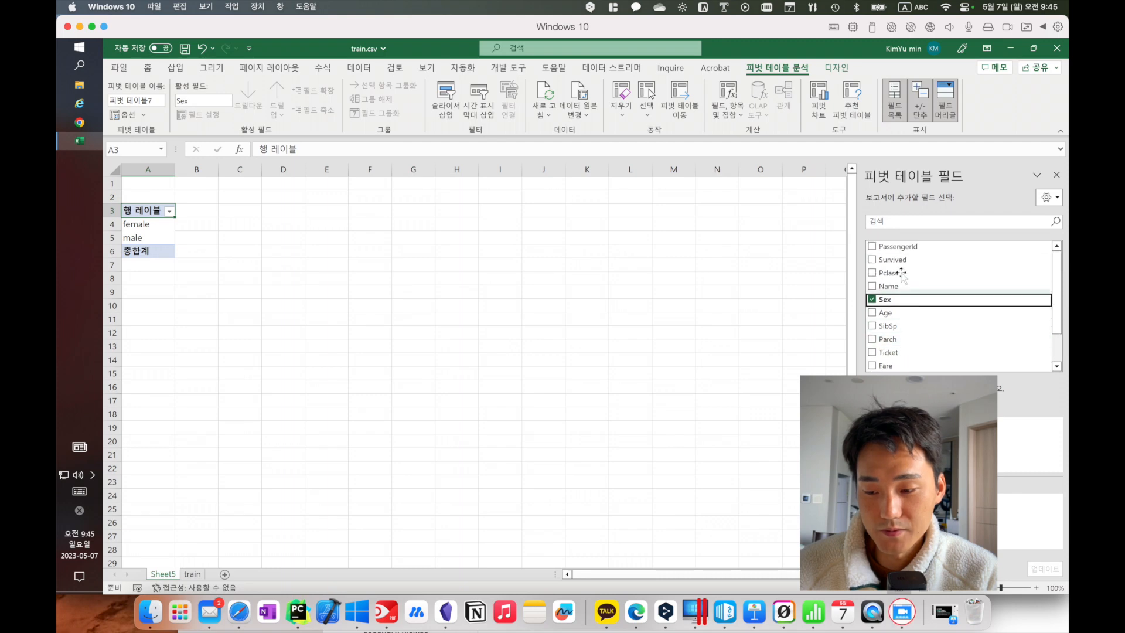
left_click_drag(894, 259, 915, 515)
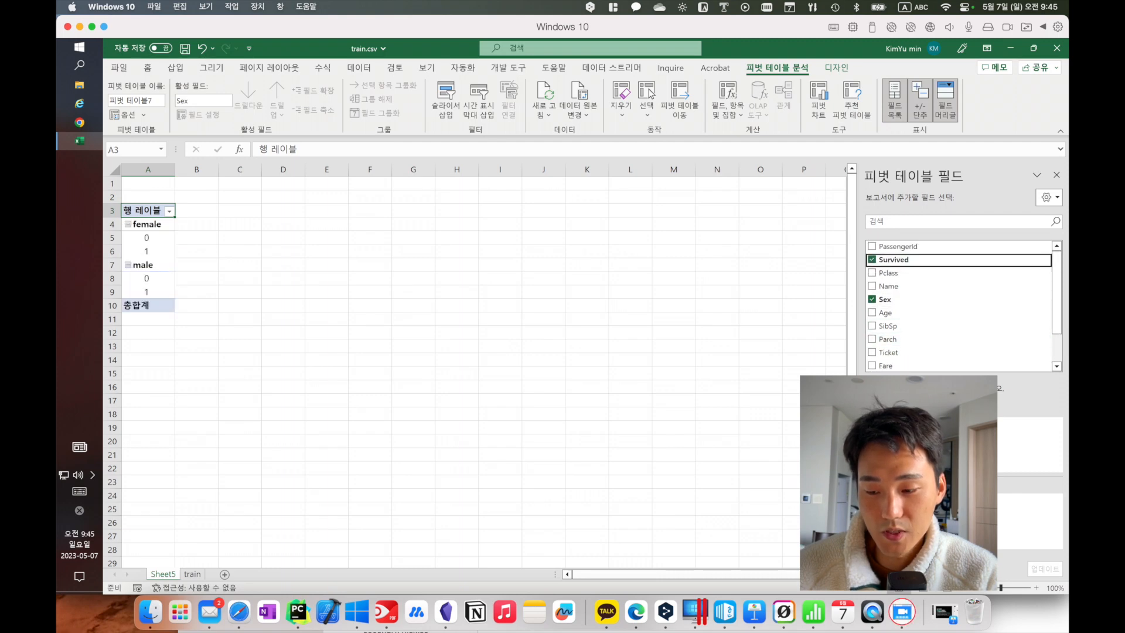
- Add Survived as the pivot table's value field and summarize it by count (개수)
left_click_drag(889, 260, 1013, 516)
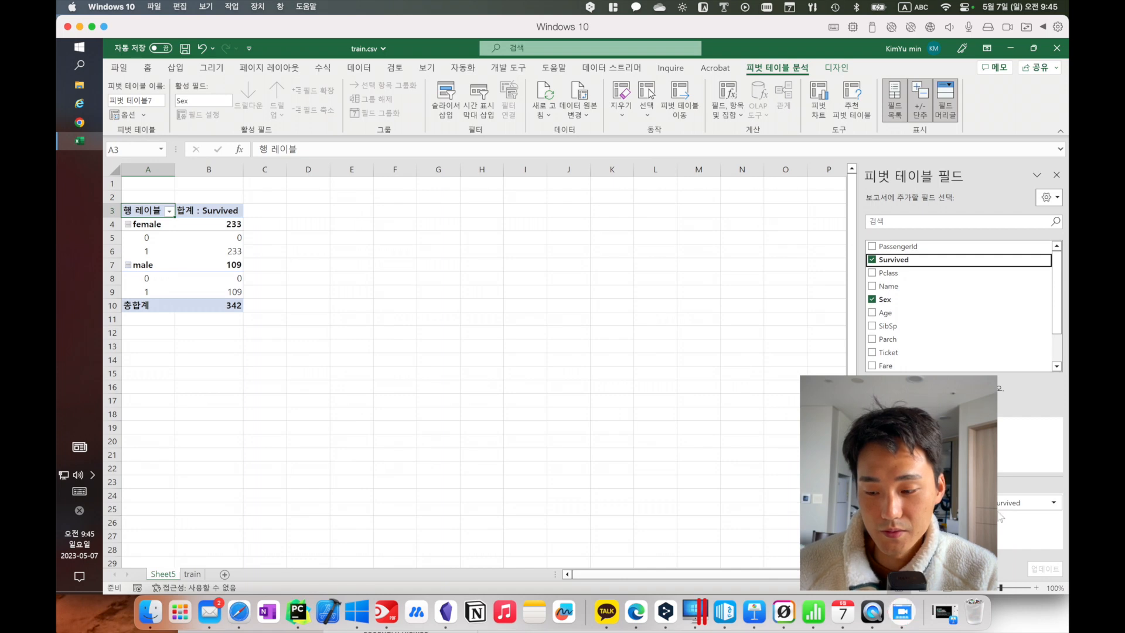
left_click(1037, 509)
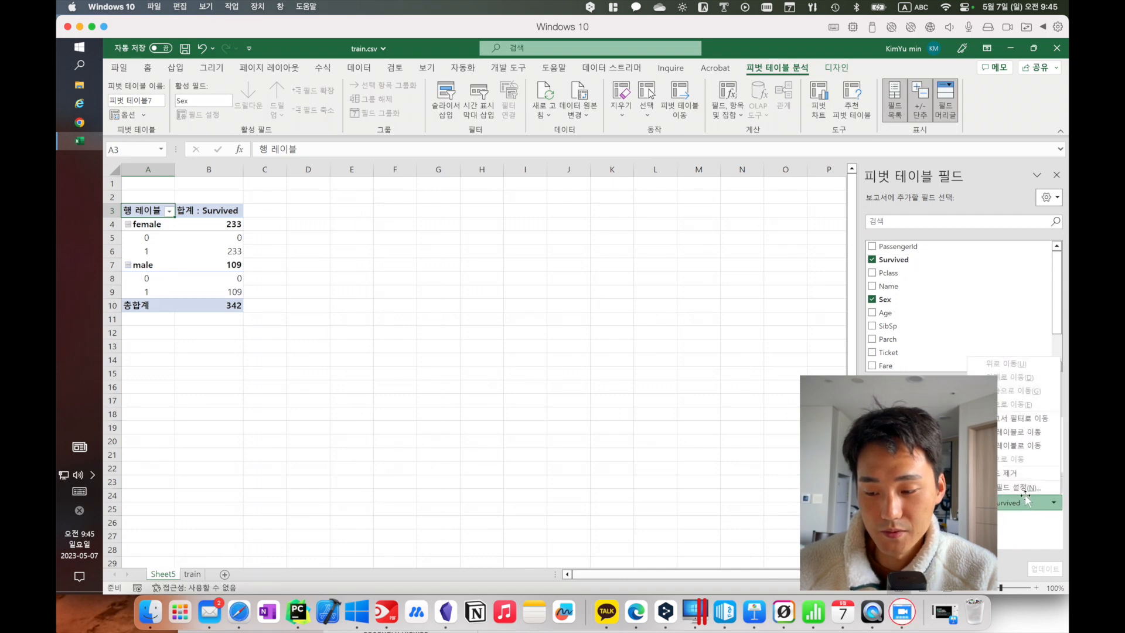
left_click(1034, 523)
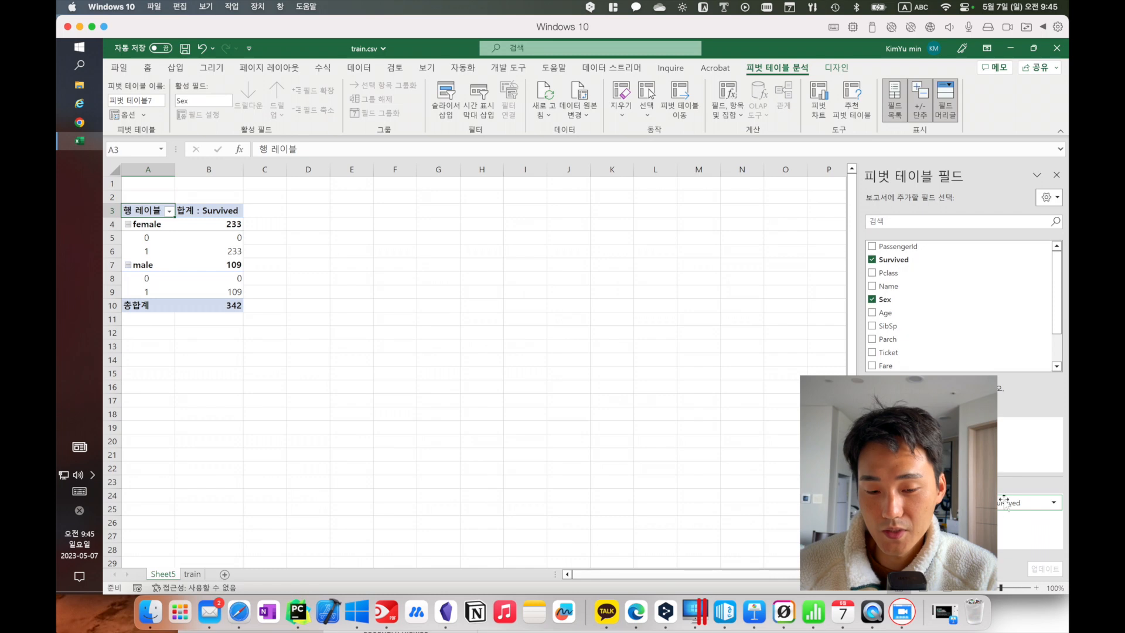
left_click(1004, 502)
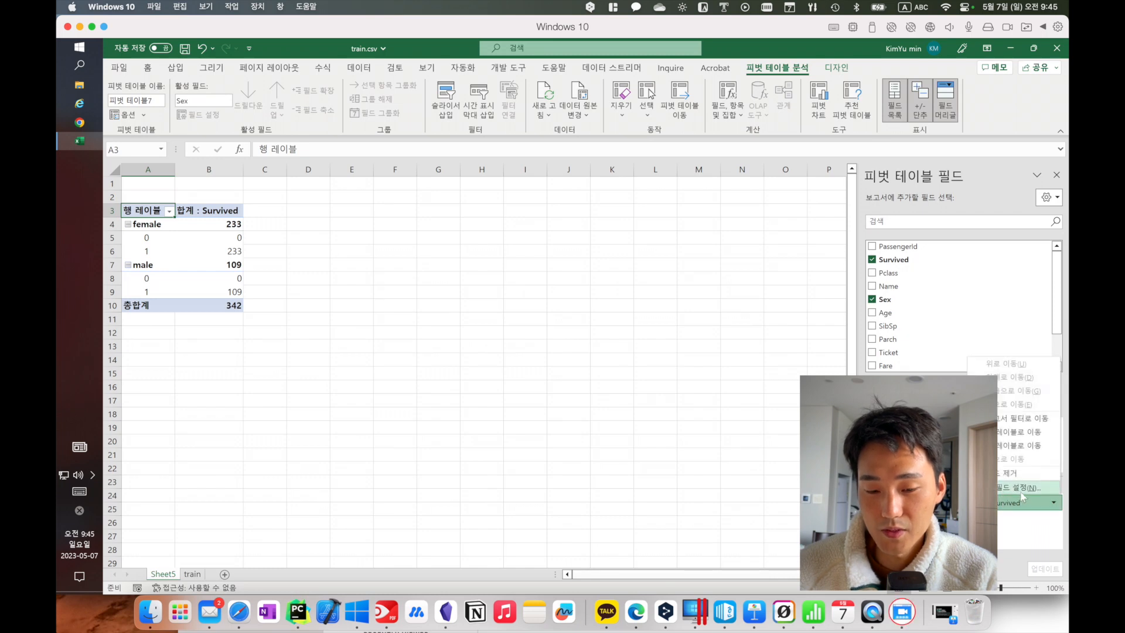
left_click(1021, 491)
left_click(733, 310)
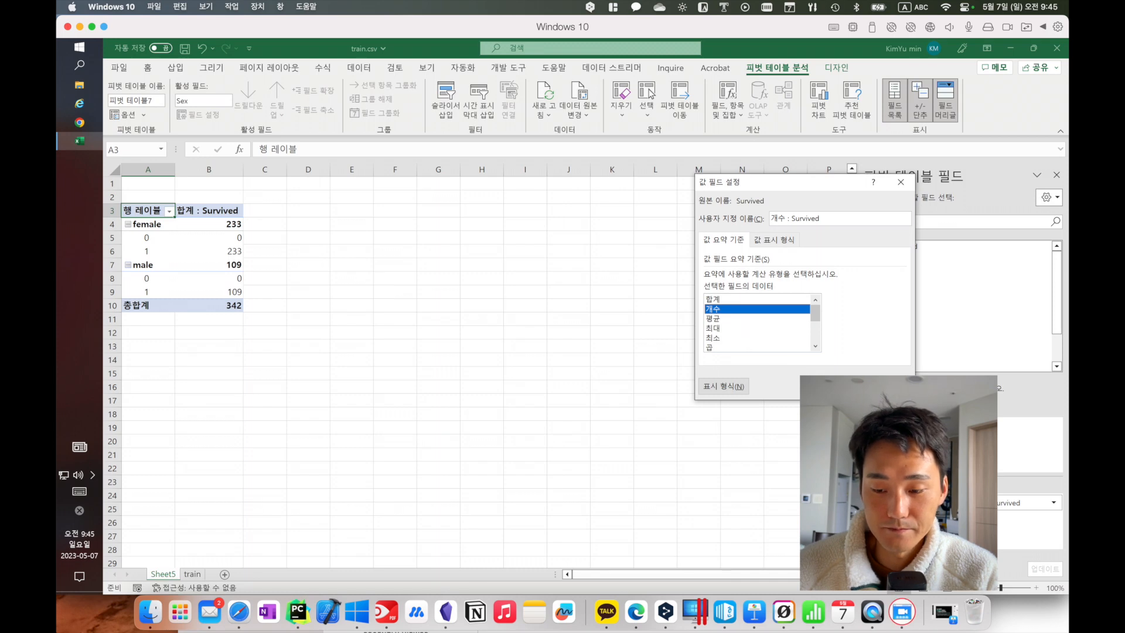
key("Return")
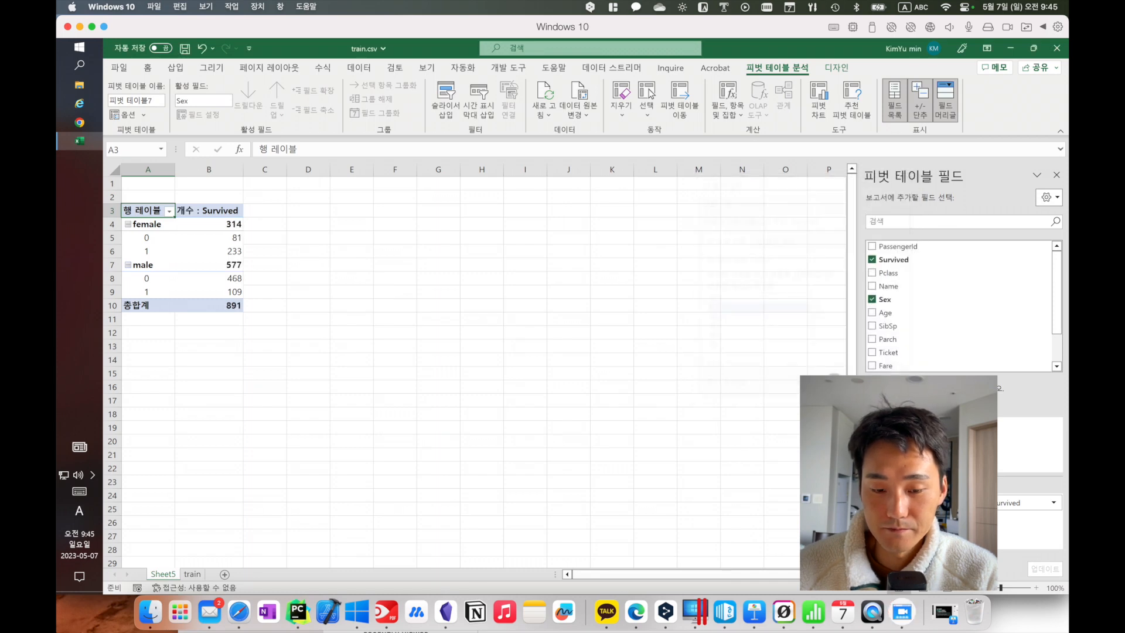
- Check the female survival counts and paste a copy of pivot cells A4:B10 starting at cell H4
left_click(155, 239)
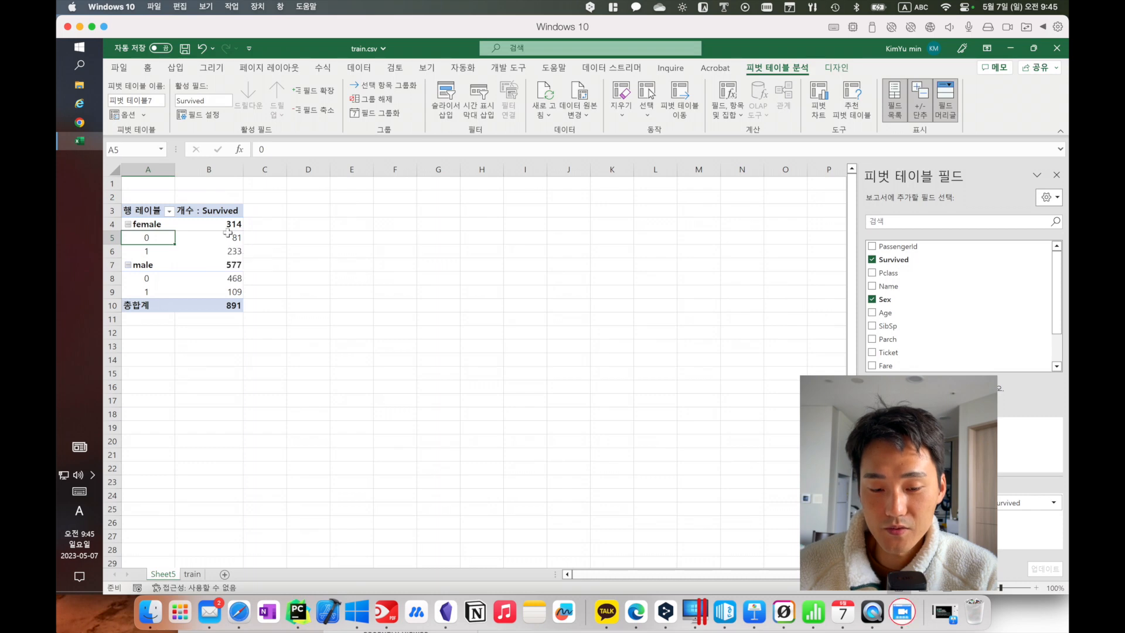
left_click(233, 236)
left_click(148, 250)
left_click(200, 250)
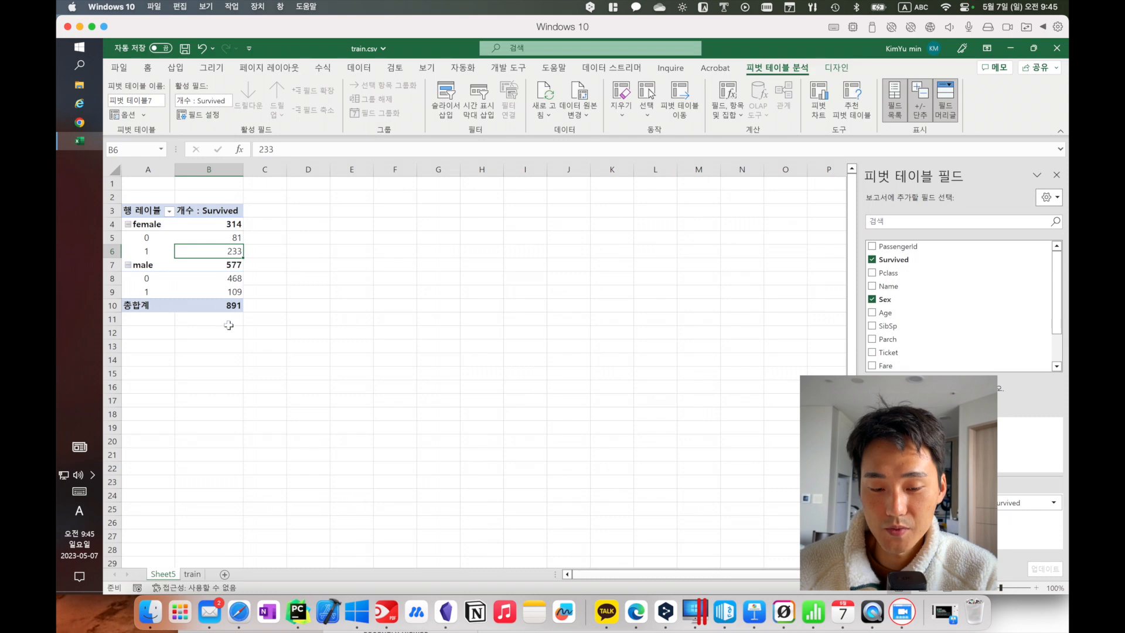
left_click_drag(235, 304, 153, 224)
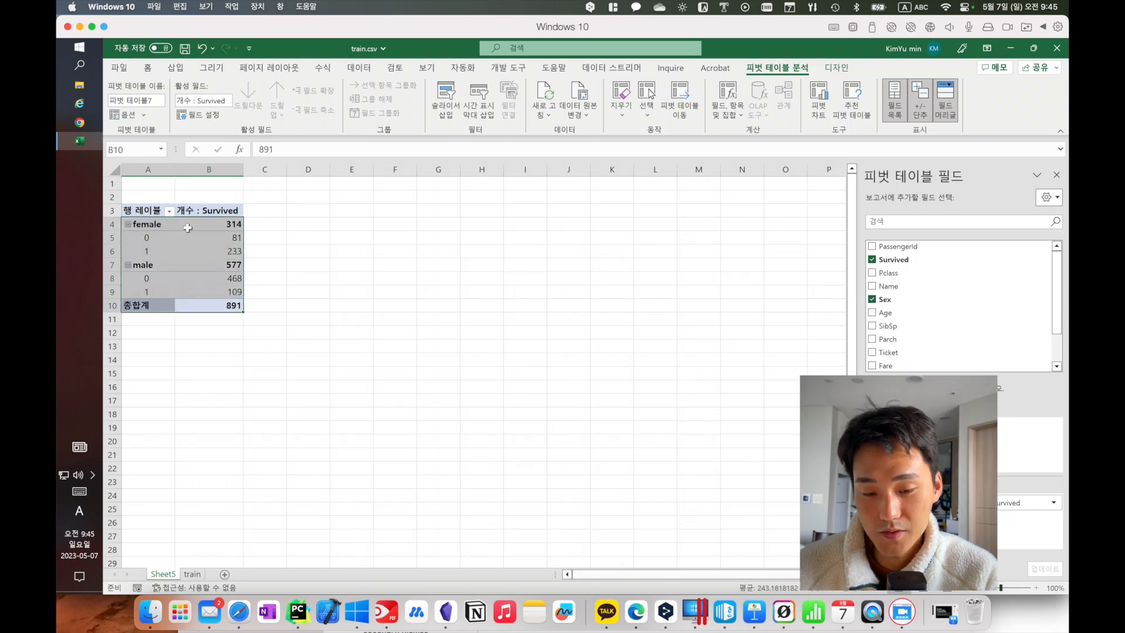
key("ctrl+c")
left_click(494, 221)
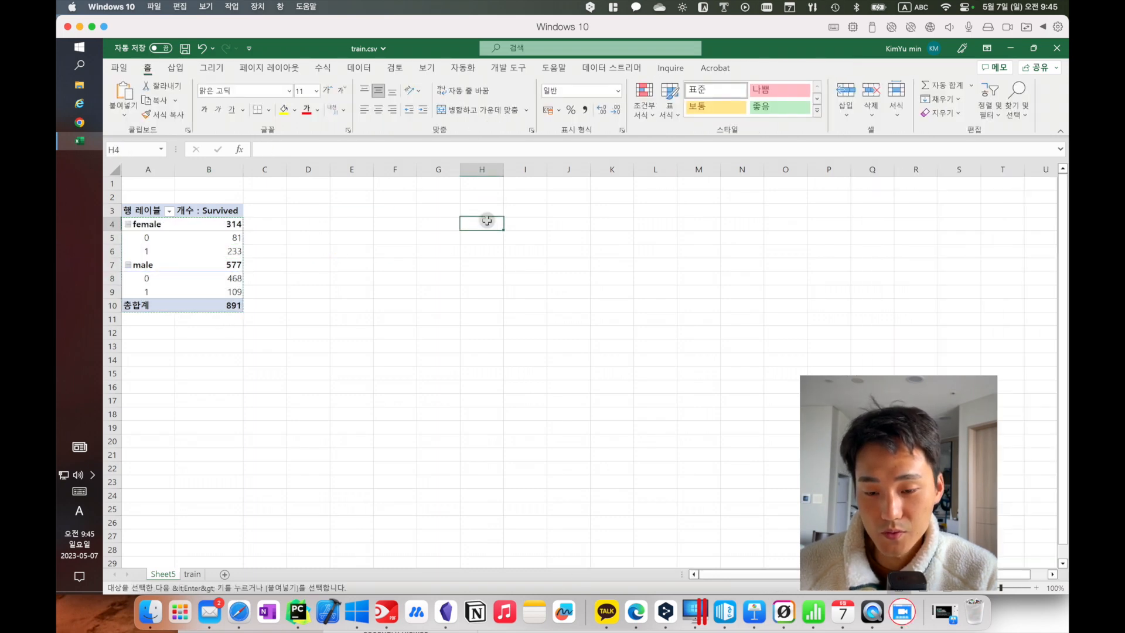
key("ctrl+v")
- Copy the pivot table's Survived count header from B3 to cell I3, above the pasted values
left_click(225, 211)
key("ctrl+c")
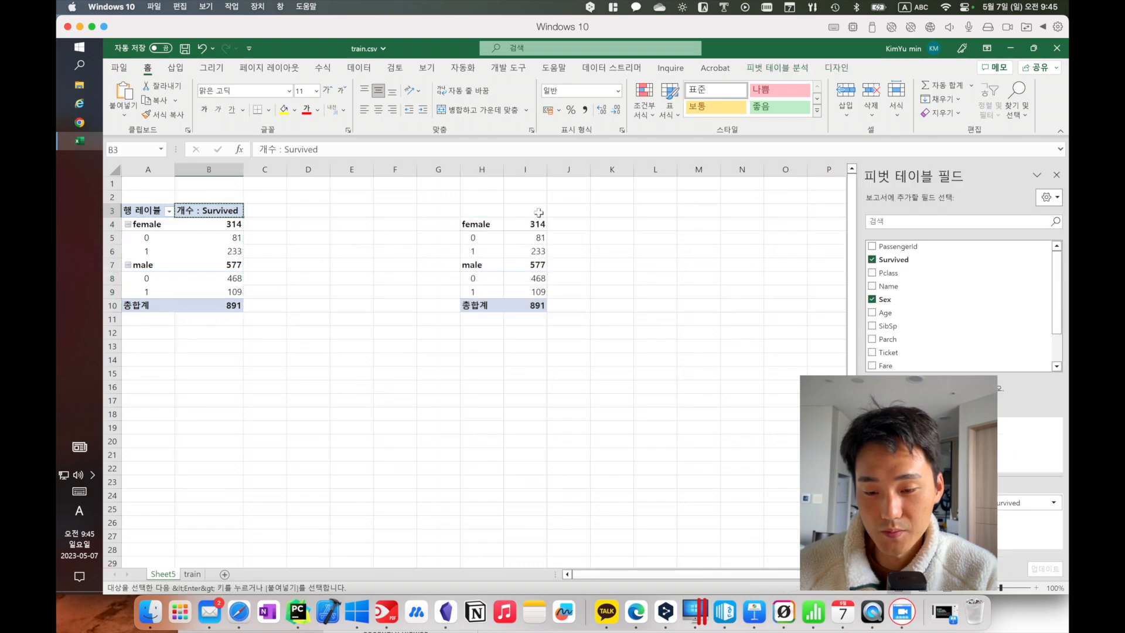
left_click(536, 211)
key("ctrl+v")
left_click(580, 331)
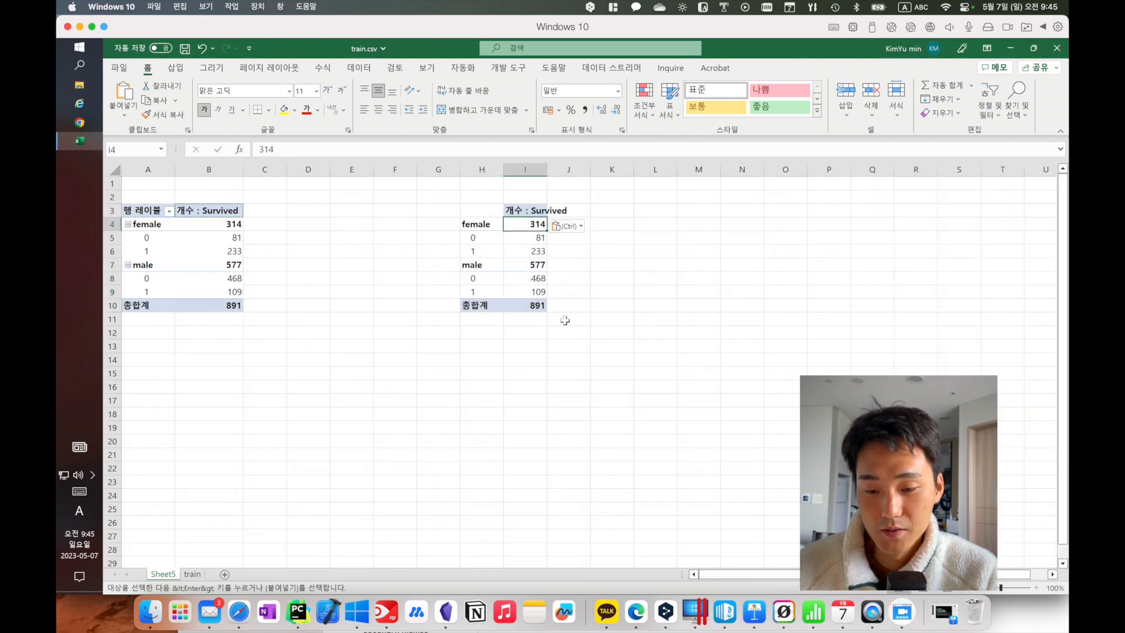
left_click_drag(565, 320, 486, 257)
left_click(525, 346)
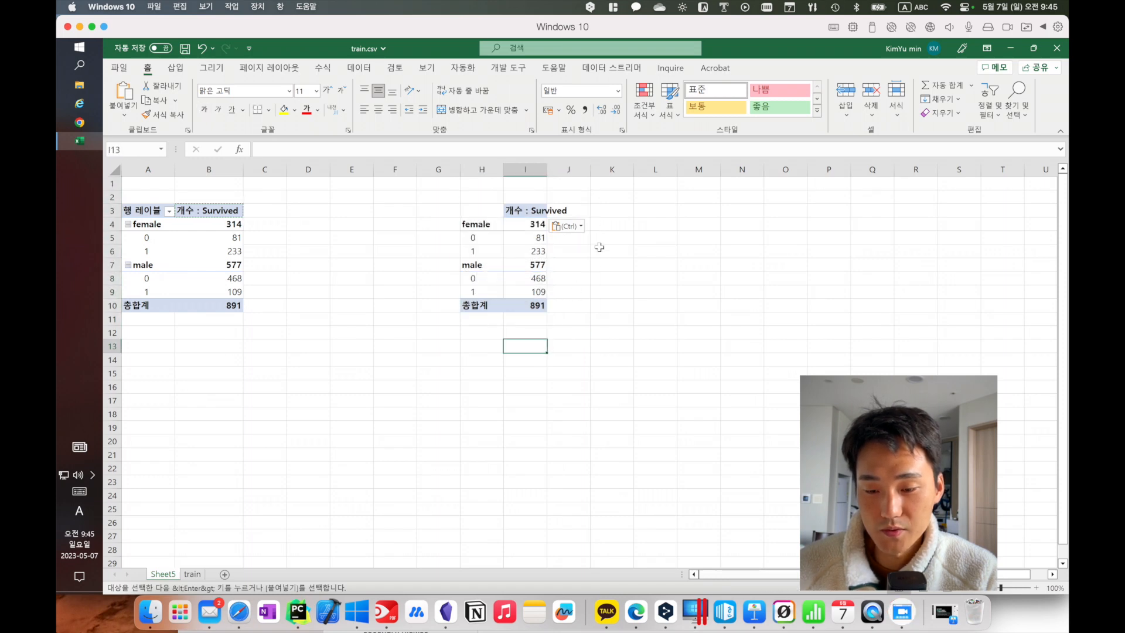
- Calculate the female survival rate in cell J4 with the formula =I6/I4
left_click(587, 227)
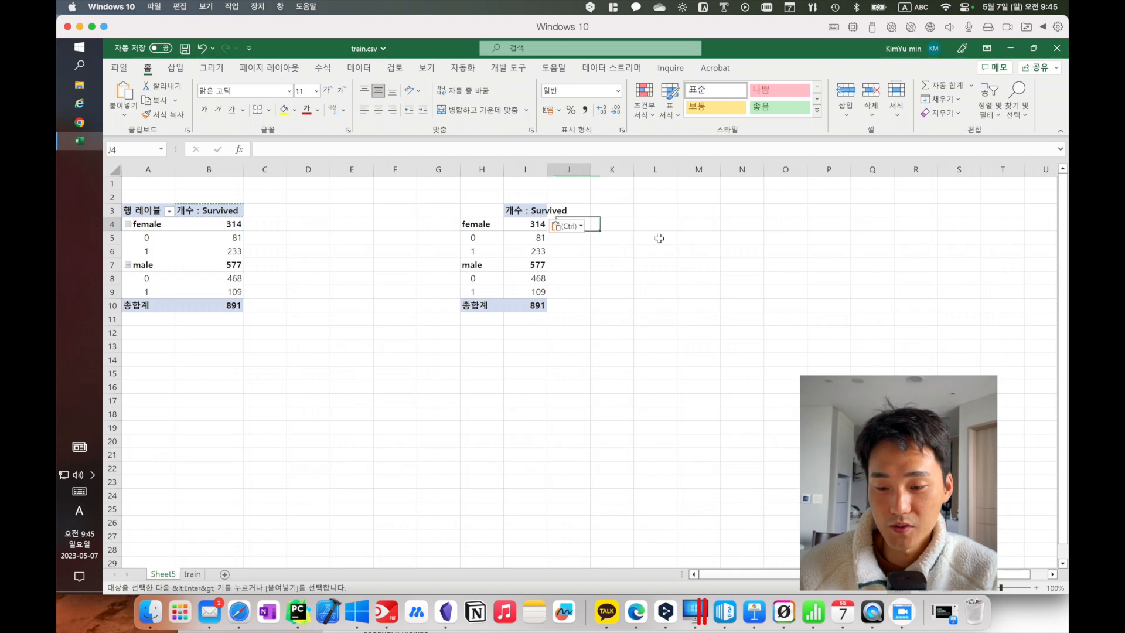
type("=")
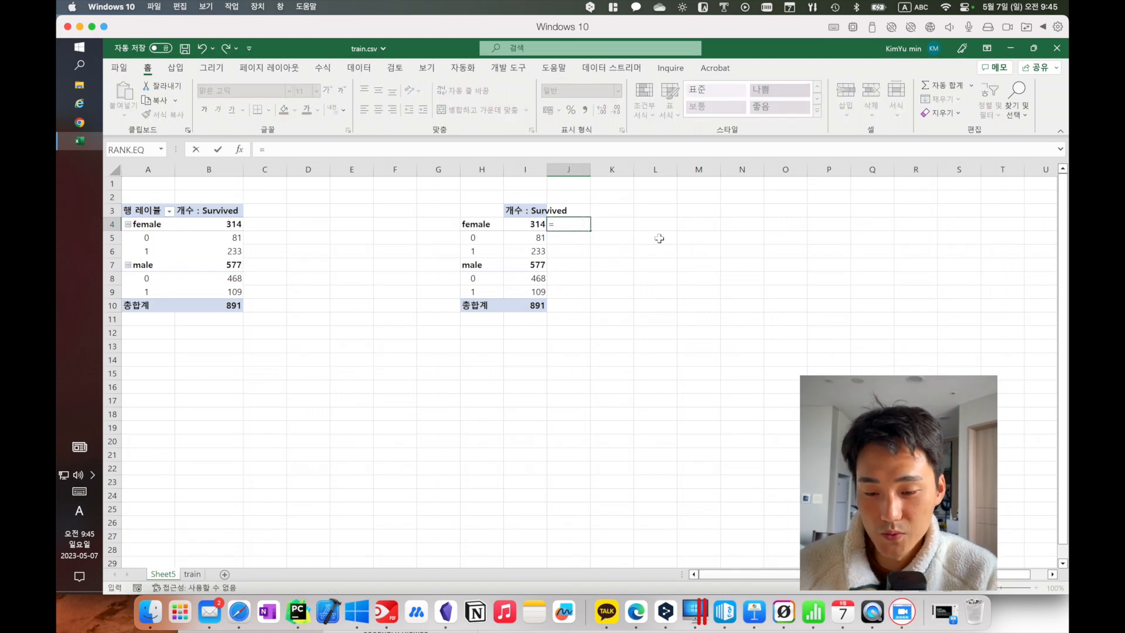
left_click(537, 252)
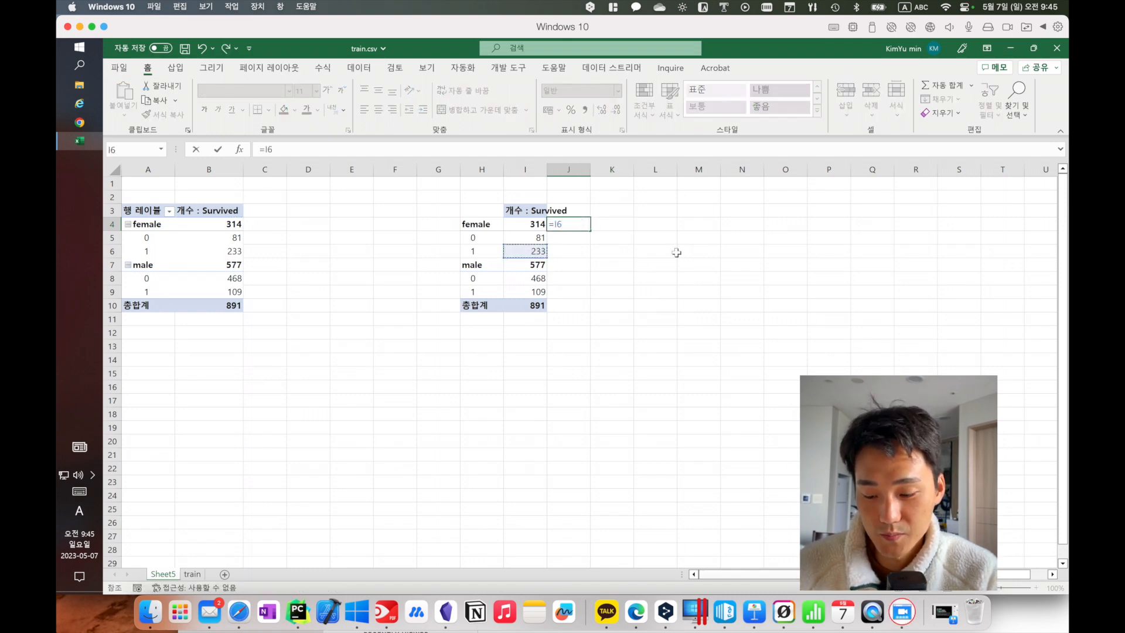
type("/")
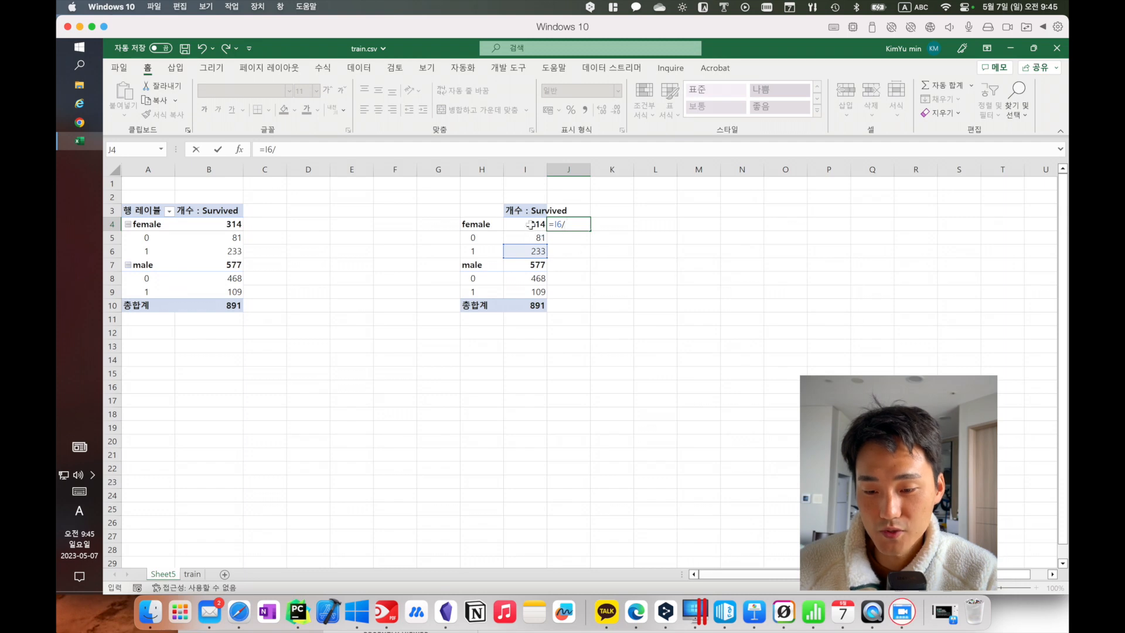
left_click(531, 224)
key("Return")
key("Up")
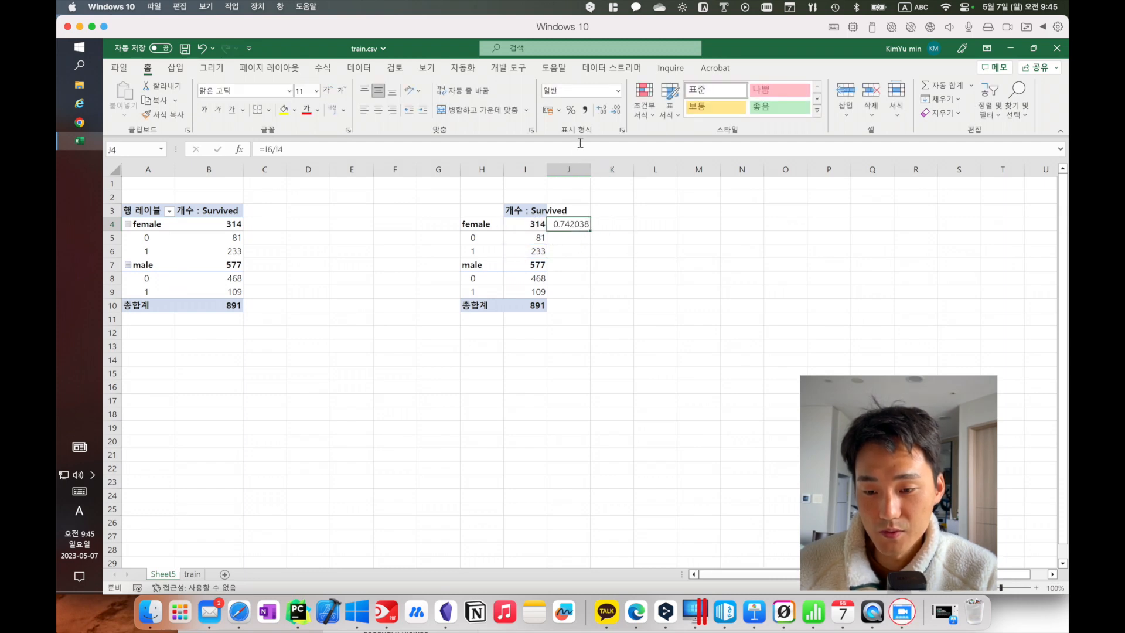
- Format the female survival rate in J4 as a percentage and glance at the train sheet's data
left_click(570, 110)
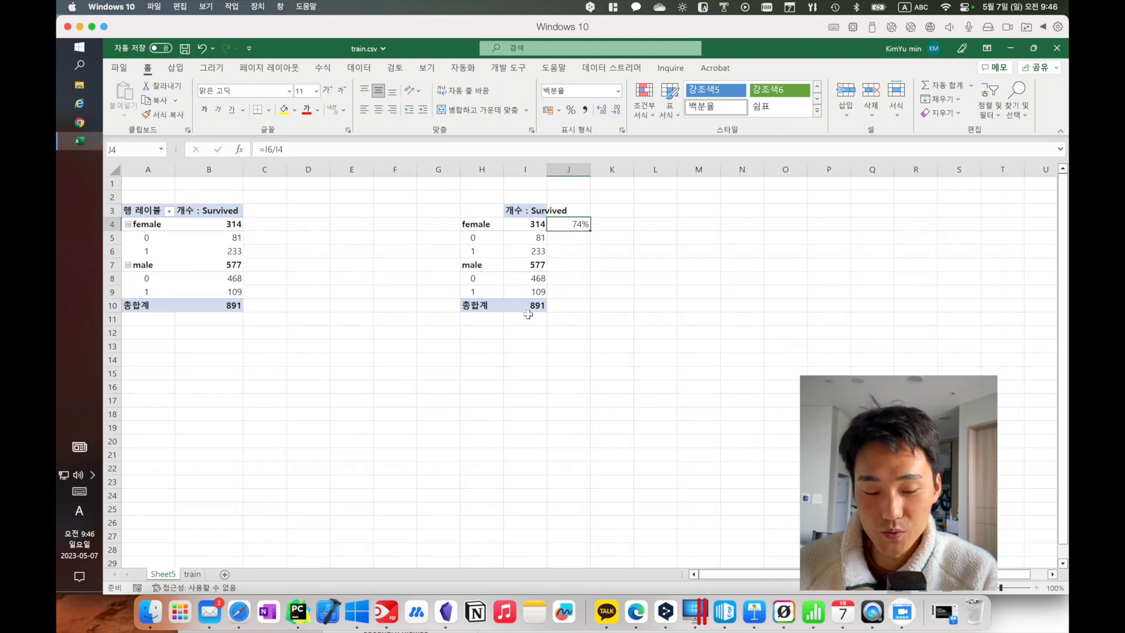
left_click(191, 572)
left_click(286, 476)
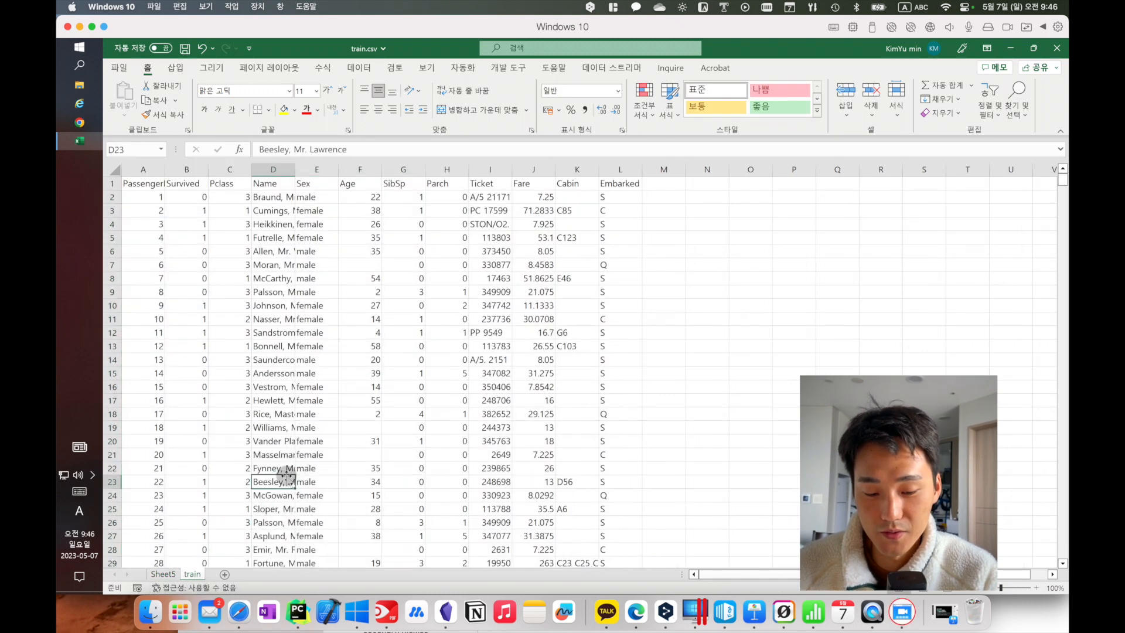
left_click(163, 574)
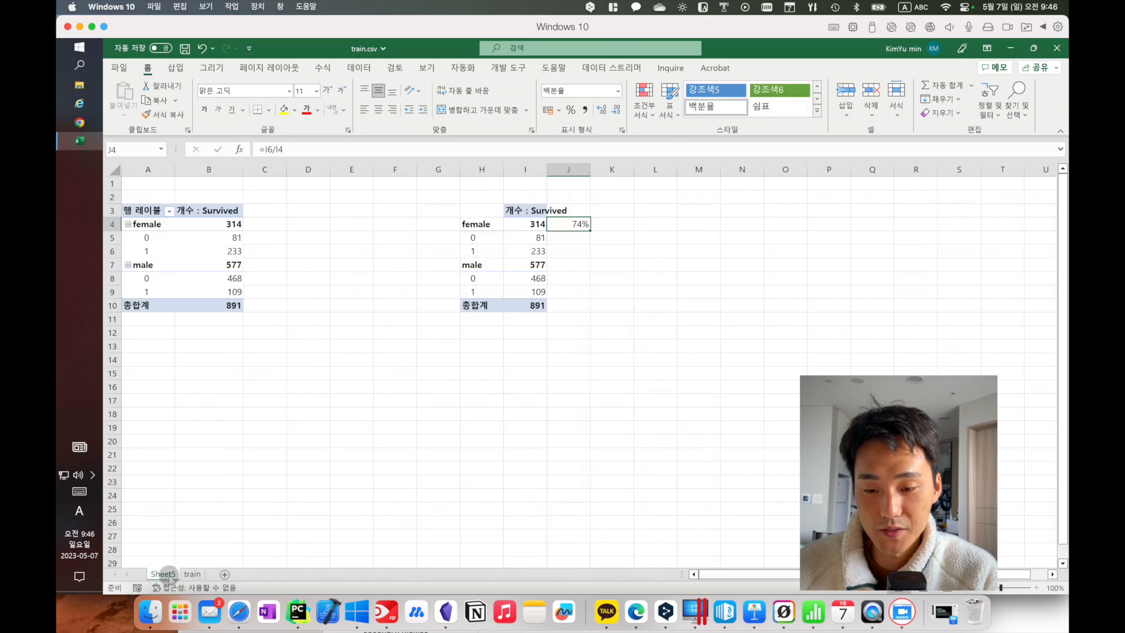
- Calculate the male survival rate in J7 with the formula =I9/I7 and format it as a percentage
left_click(576, 269)
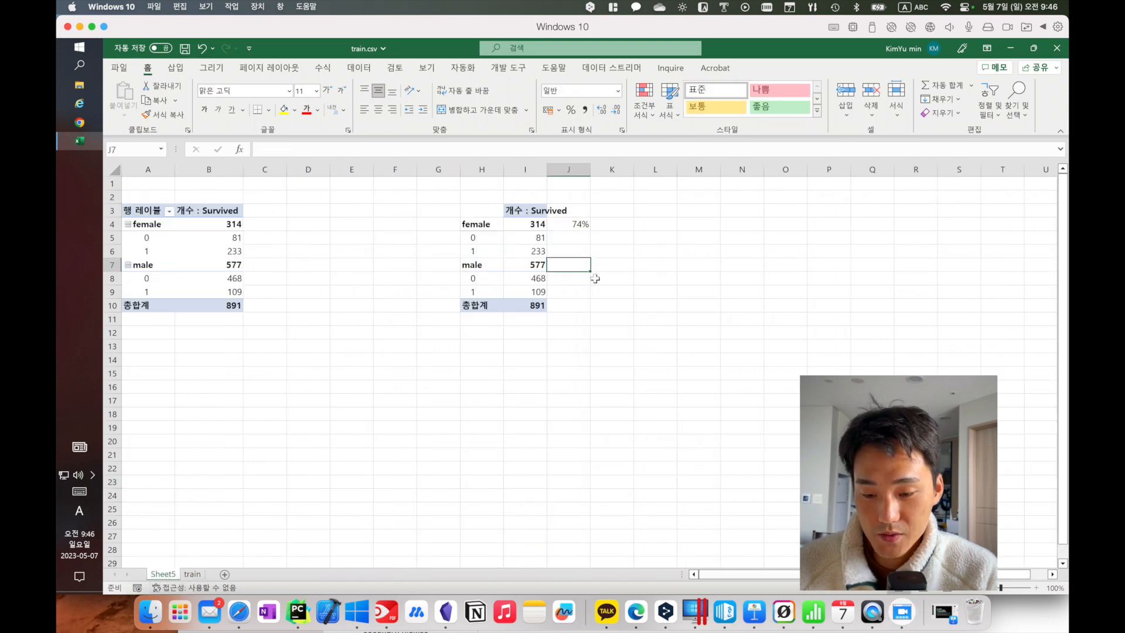
type("=")
left_click(543, 291)
type("/")
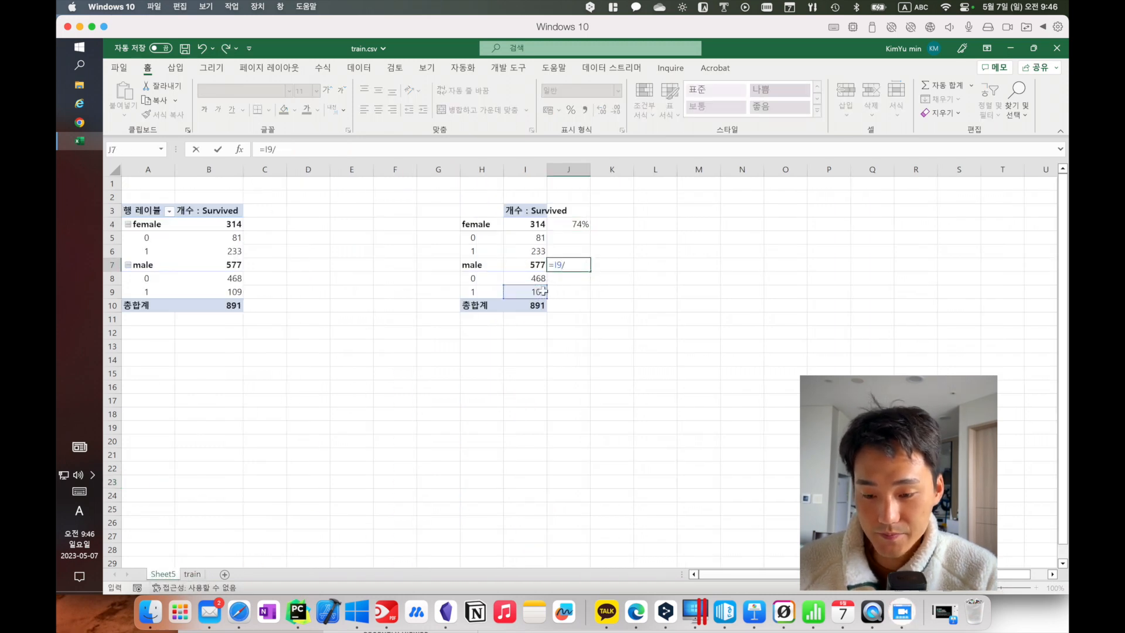
left_click(534, 262)
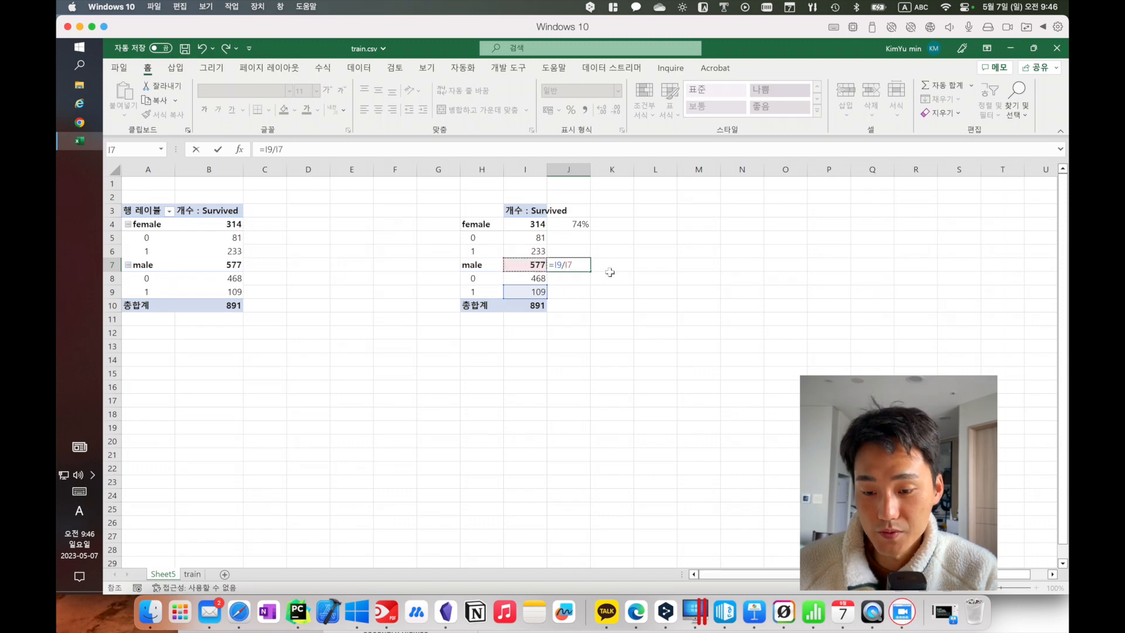
key("Tab")
key("Left")
left_click(570, 110)
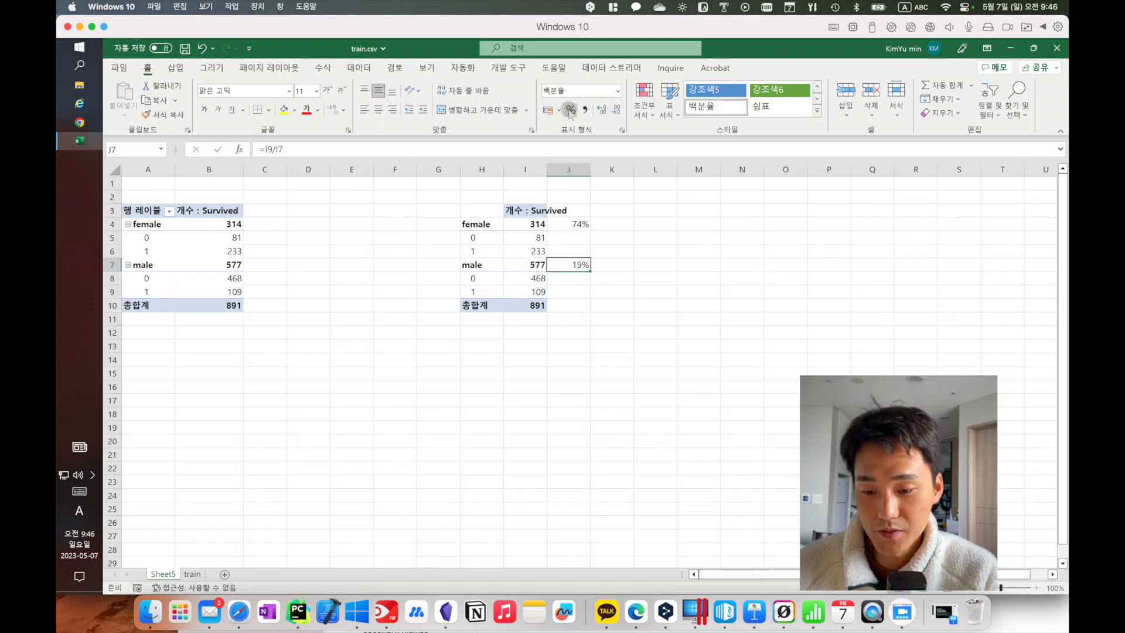
- Calculate the overall survival rate in J10 with the formula =(I9+I6)/I10 and format it as a percentage
left_click(578, 307)
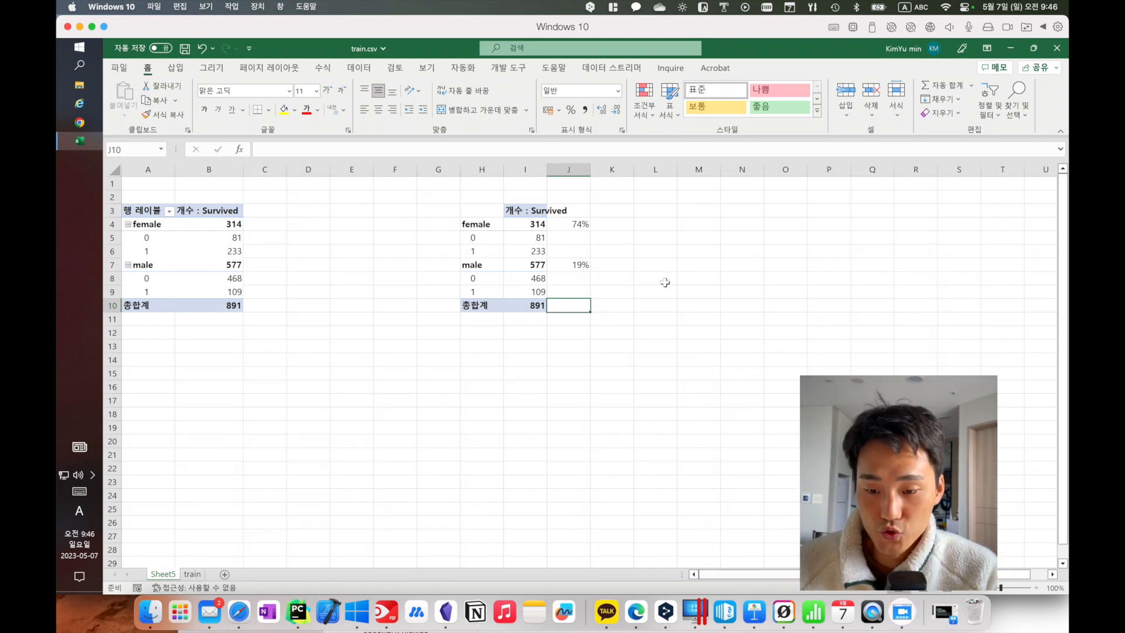
type("=")
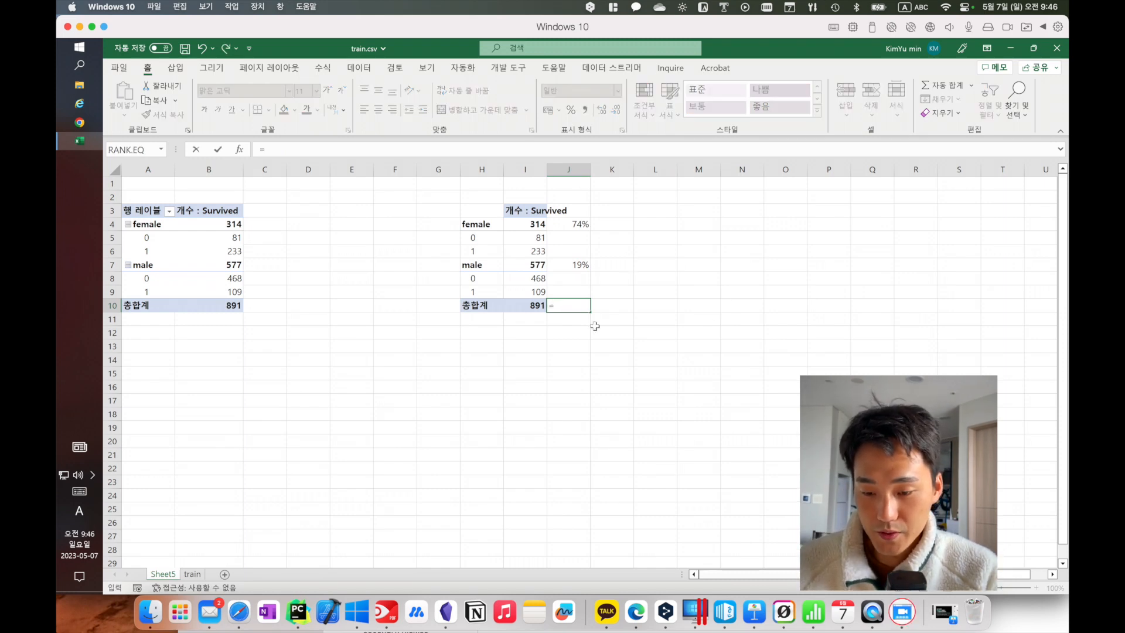
type("(")
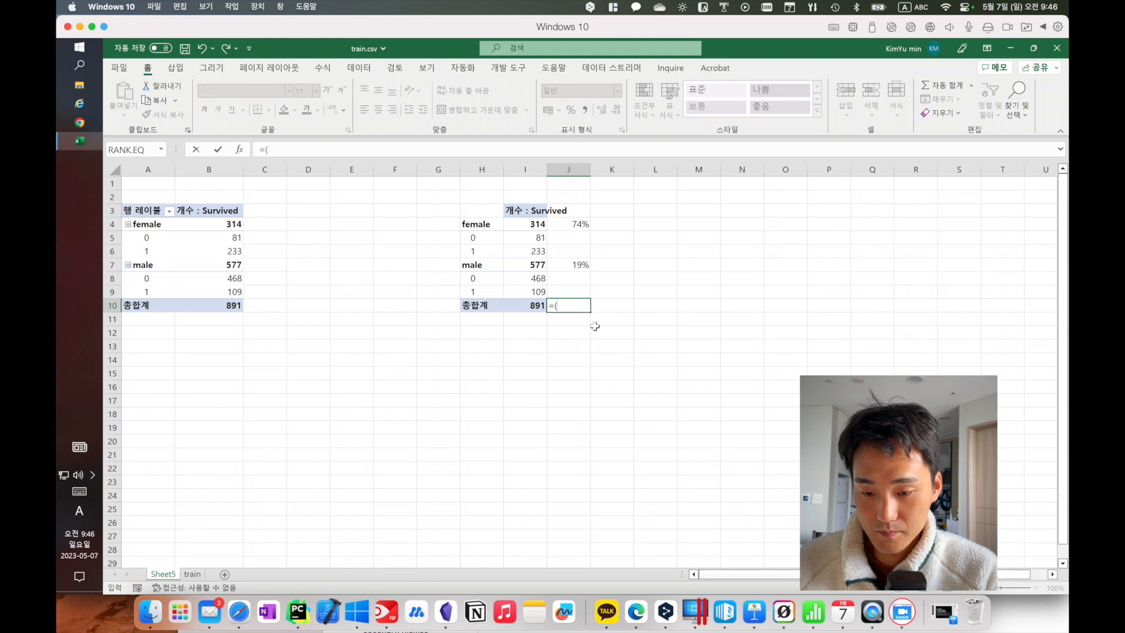
left_click(519, 292)
type("+")
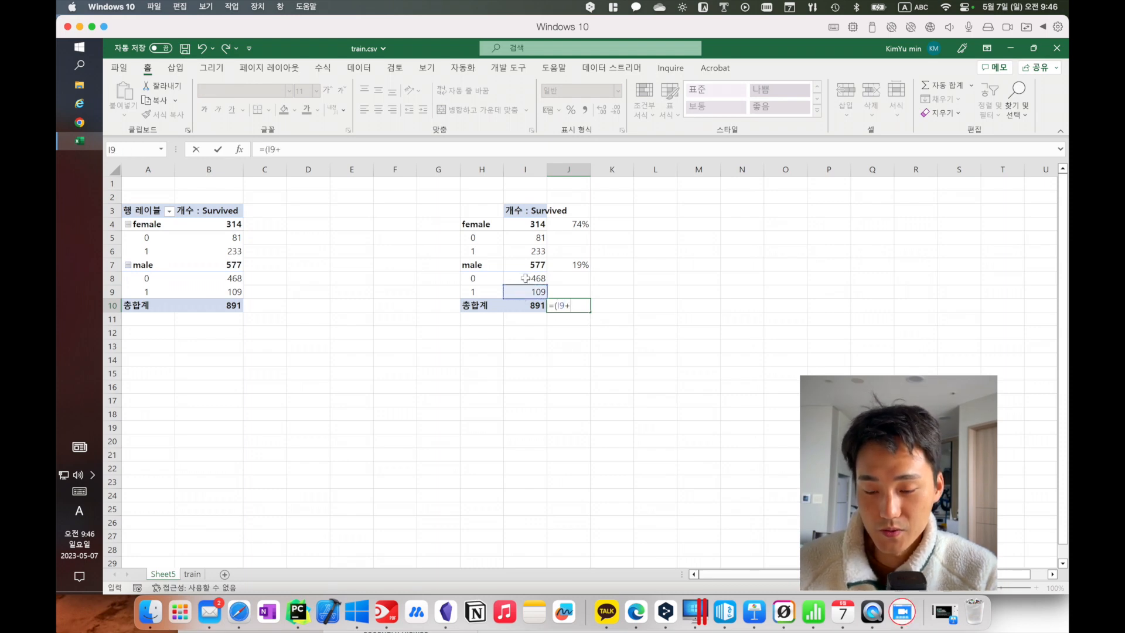
left_click(540, 251)
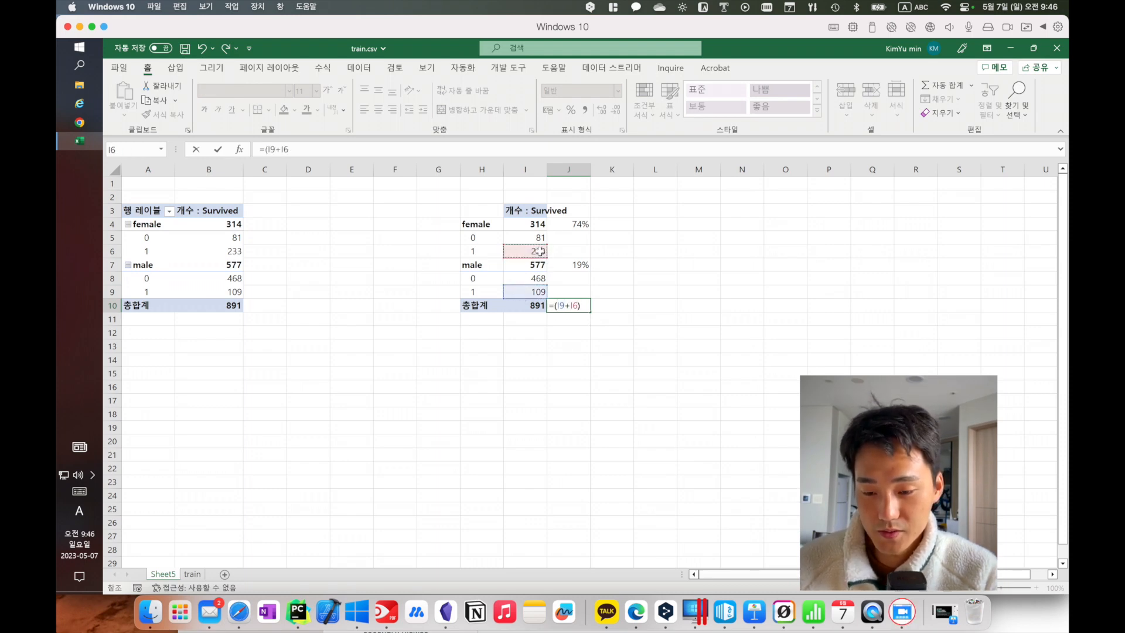
type(")")
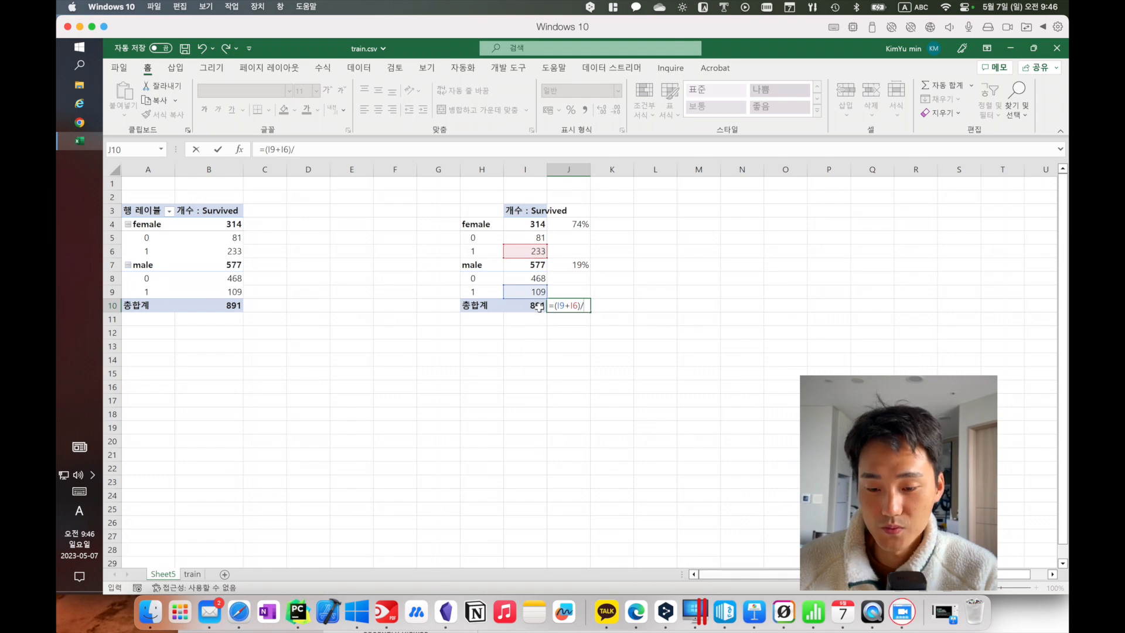
type("/")
left_click(539, 307)
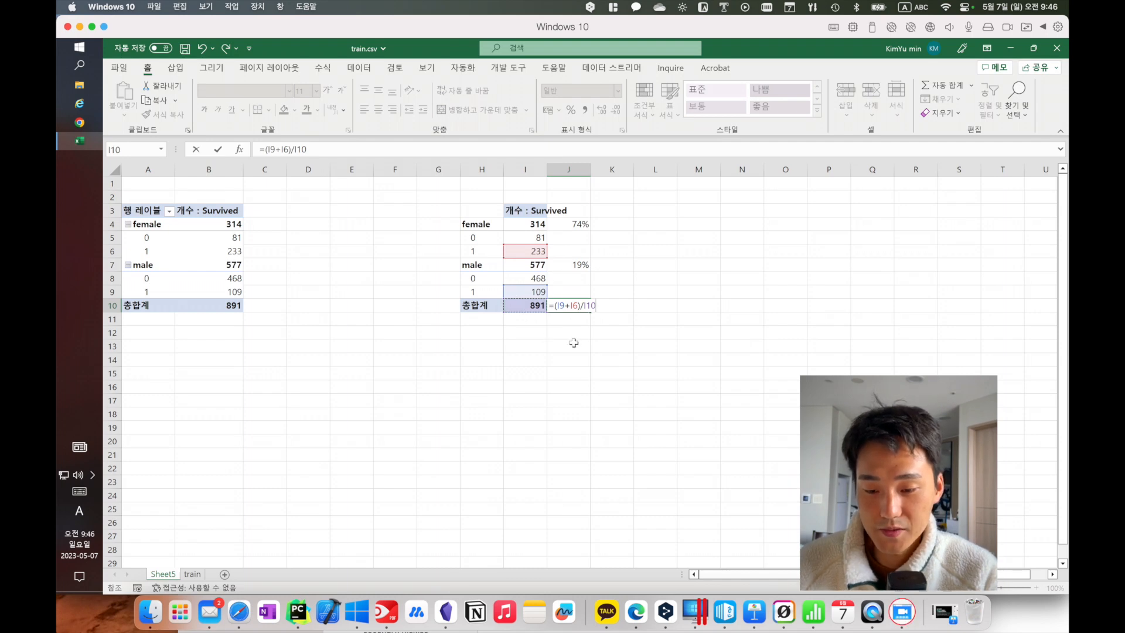
key("Return")
left_click(579, 306)
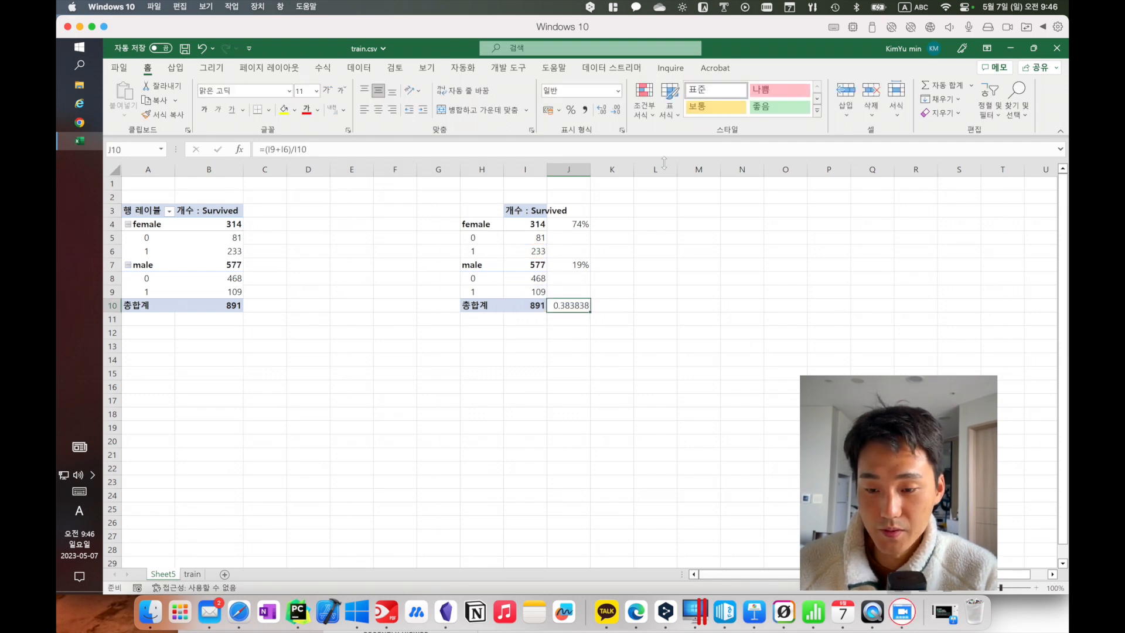
left_click(570, 110)
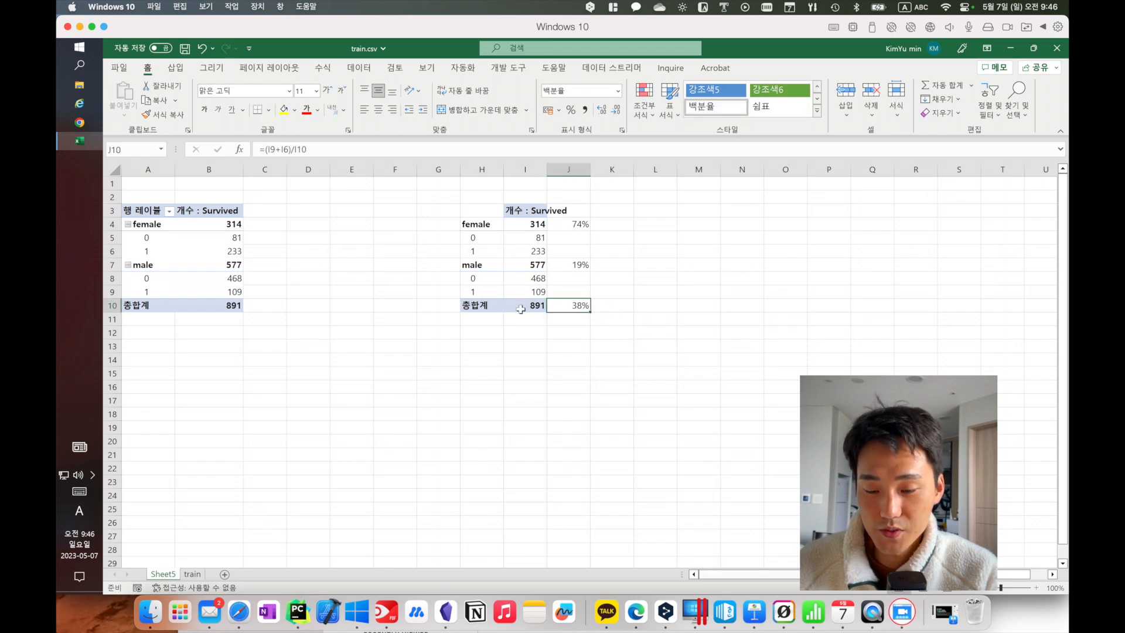
left_click(573, 220)
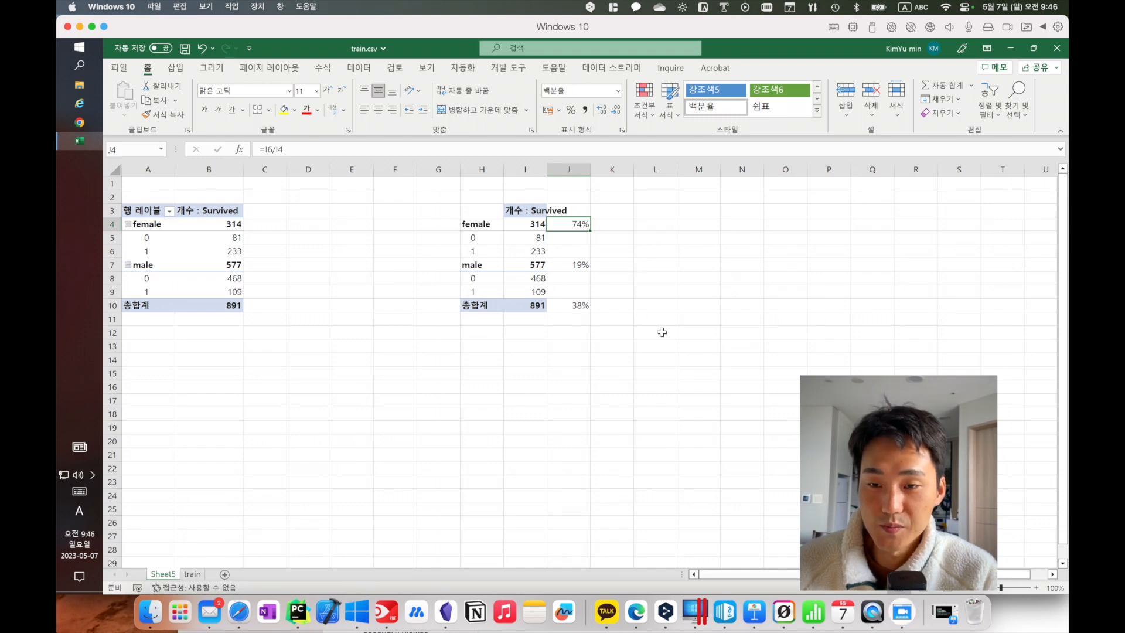
left_click(596, 390)
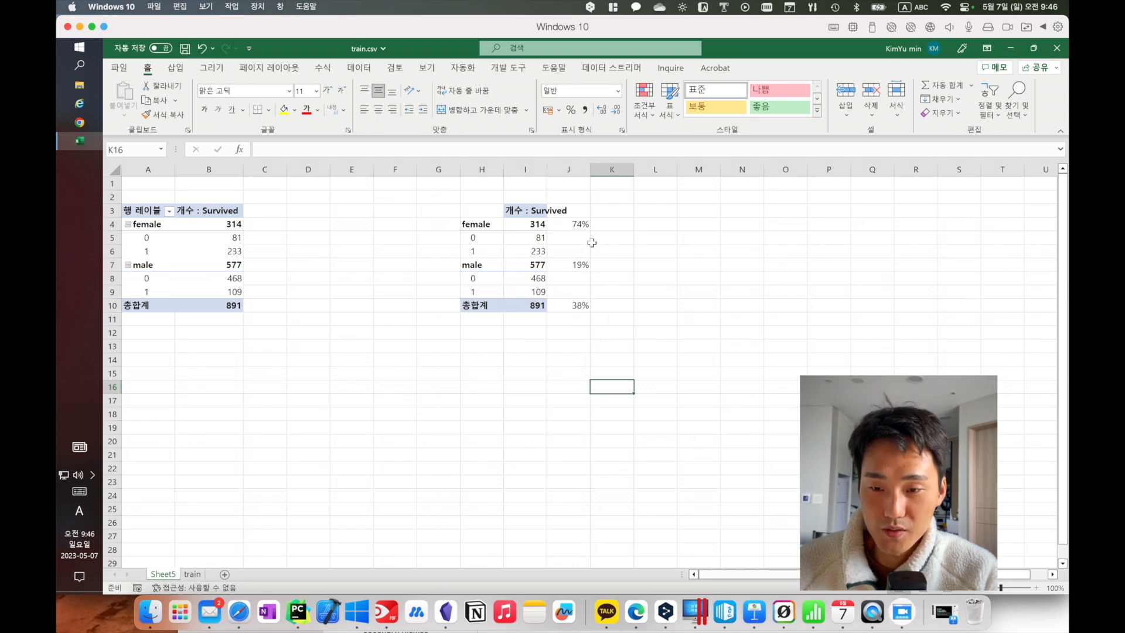
- Add the column header "by sex" in cell M1 of the train sheet, beside Embarked
left_click(193, 575)
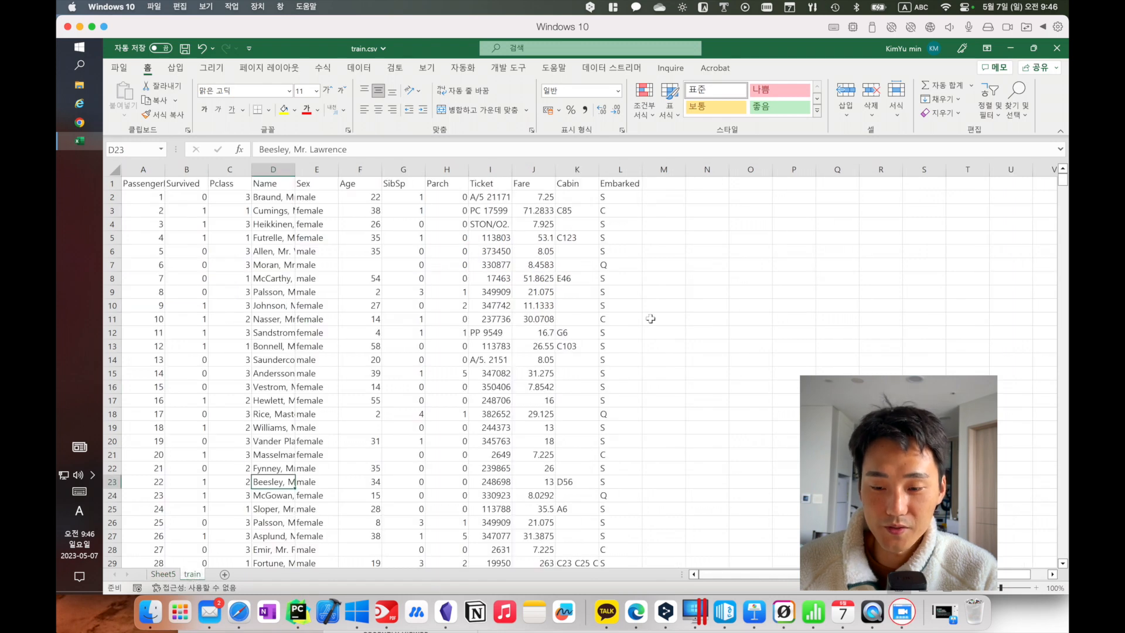
left_click(657, 186)
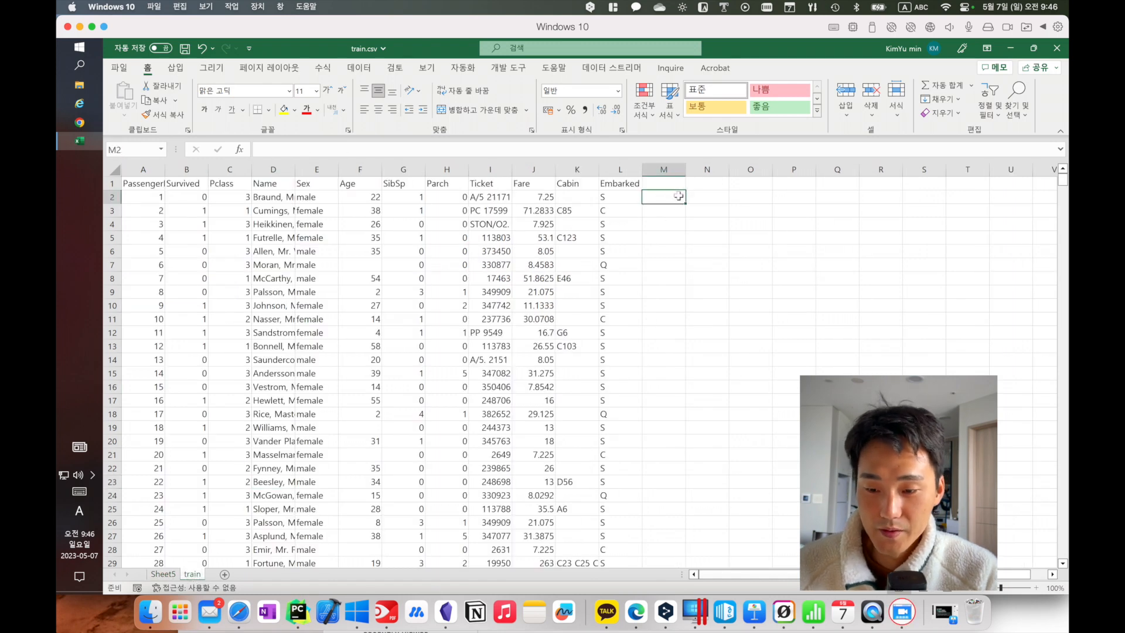
type("by")
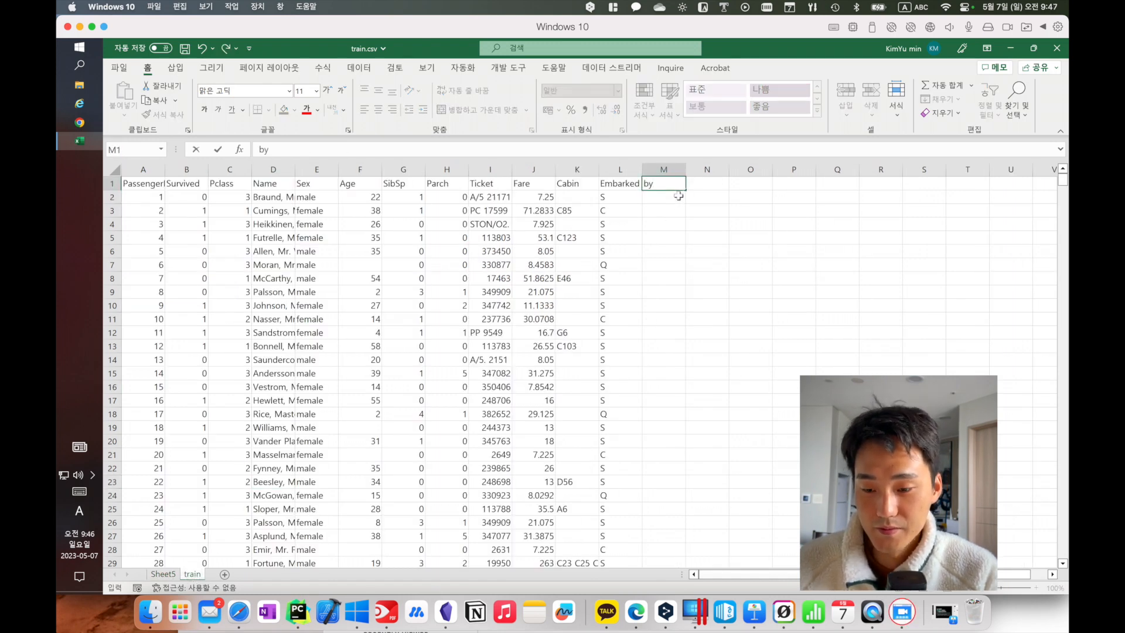
type(" sex")
key("Return")
- Write an IF formula in M2 that tests E2="male", giving 0 when true and 1 when false
type("=")
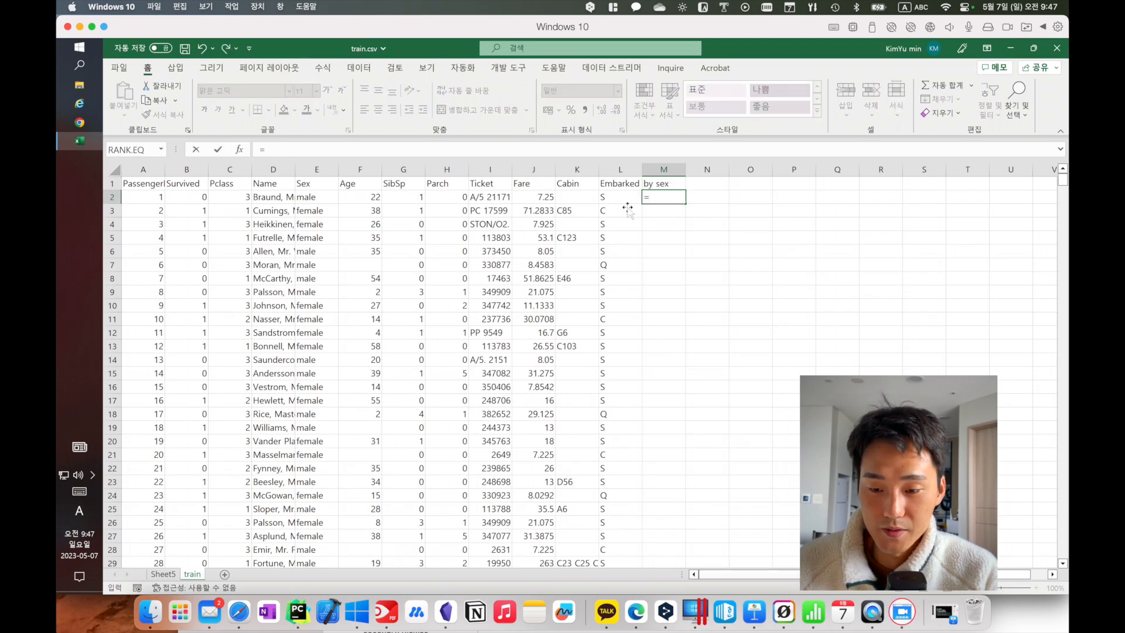
type("if(")
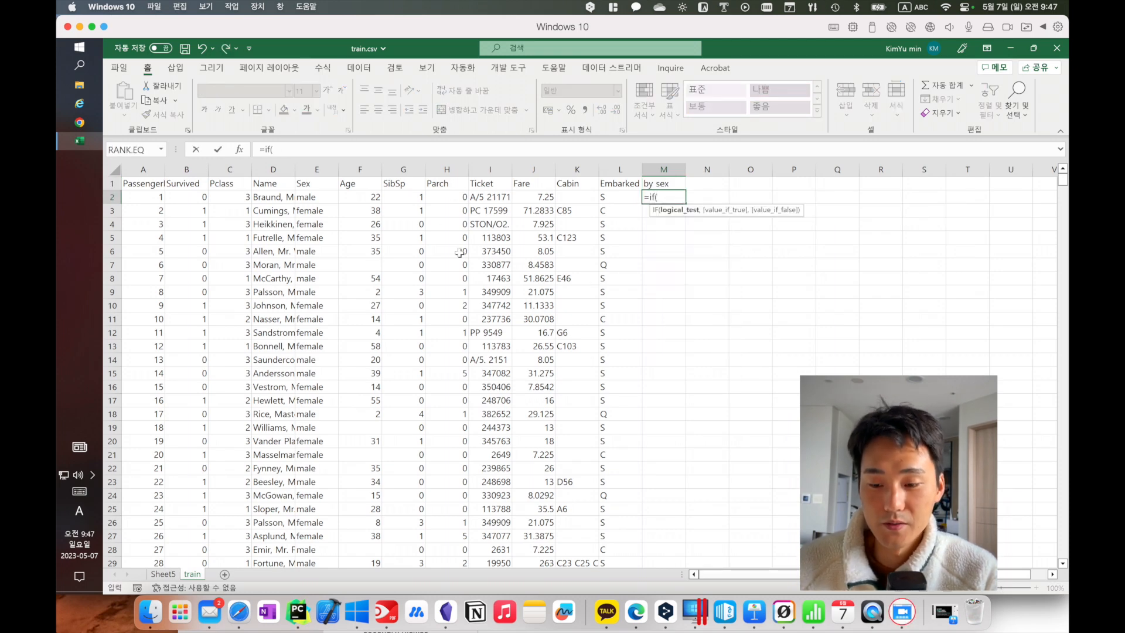
key("BackSpace")
key("BackSpace")
key("BackSpace")
type("(")
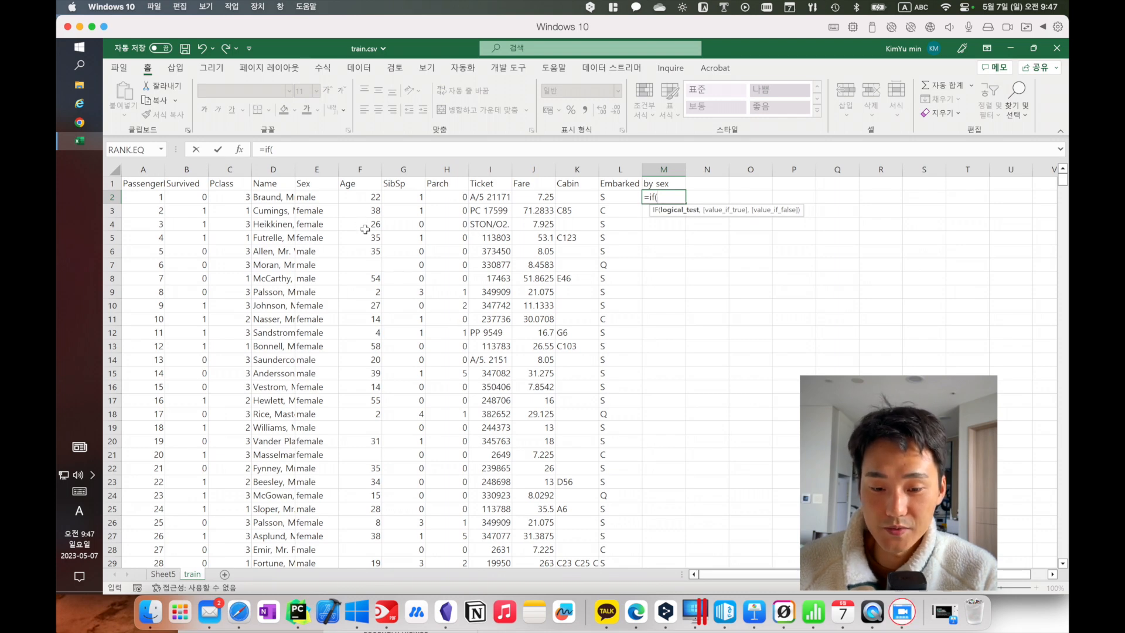
left_click(315, 198)
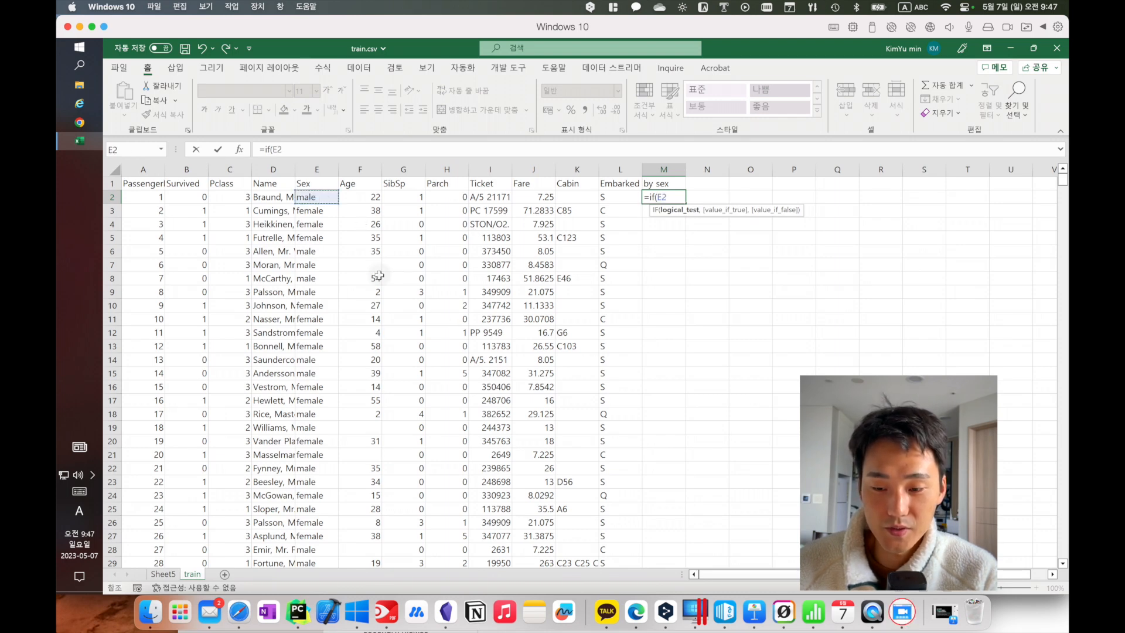
type("=")
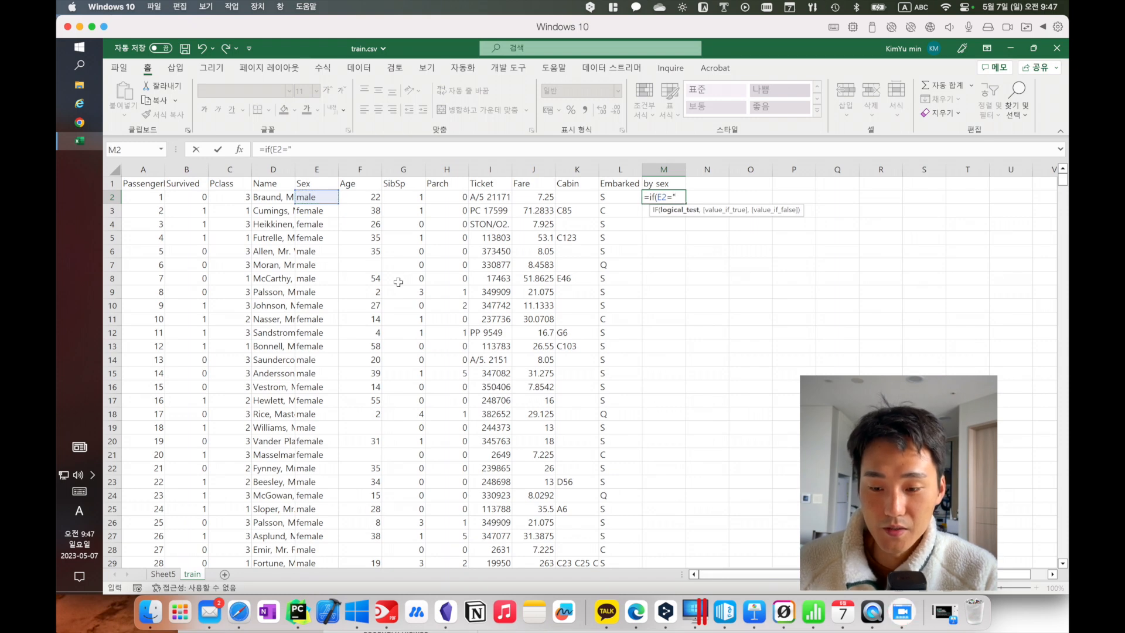
type("\"male\",")
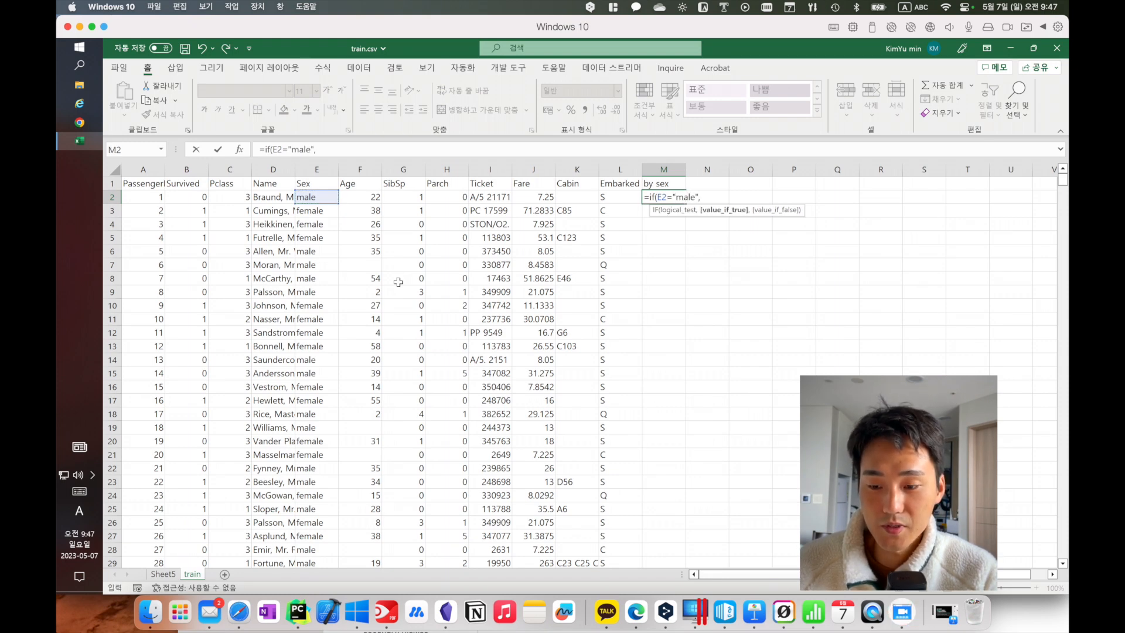
type(" 0, 1")
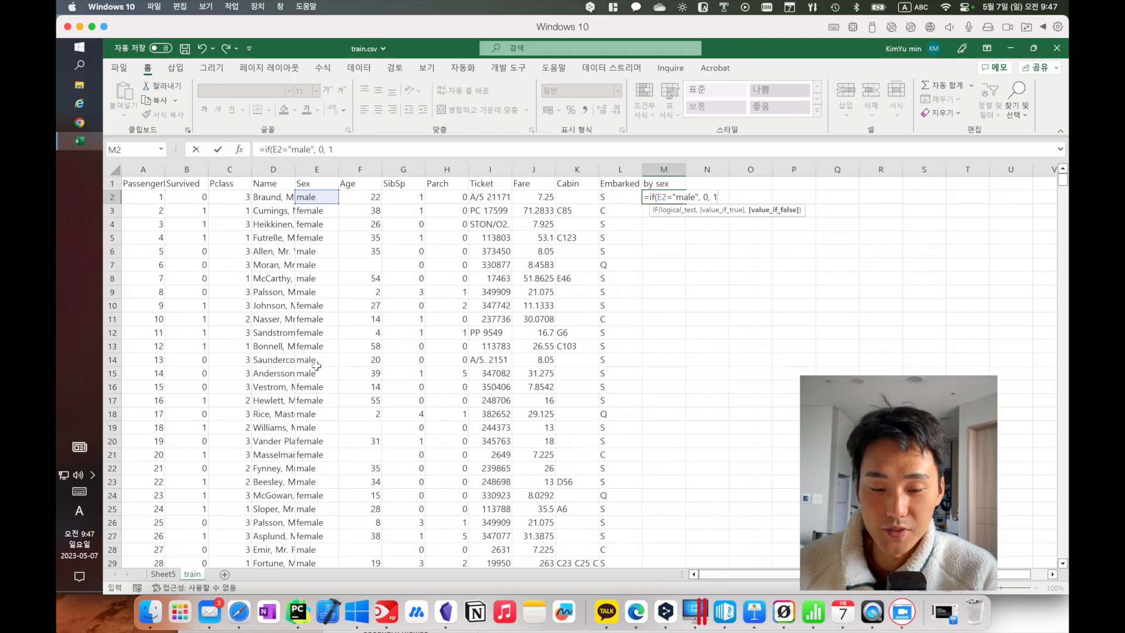
- Look through the passenger rows of the train sheet to examine the Sex values beside Survived
scroll(298, 552, "down", 20)
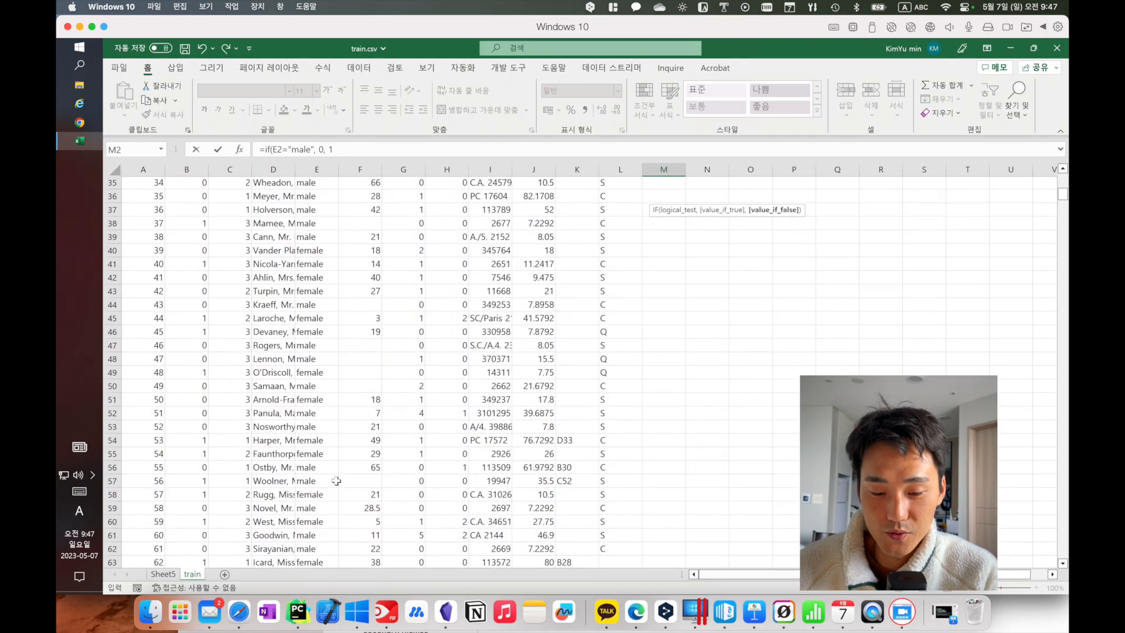
scroll(336, 480, "down", 20)
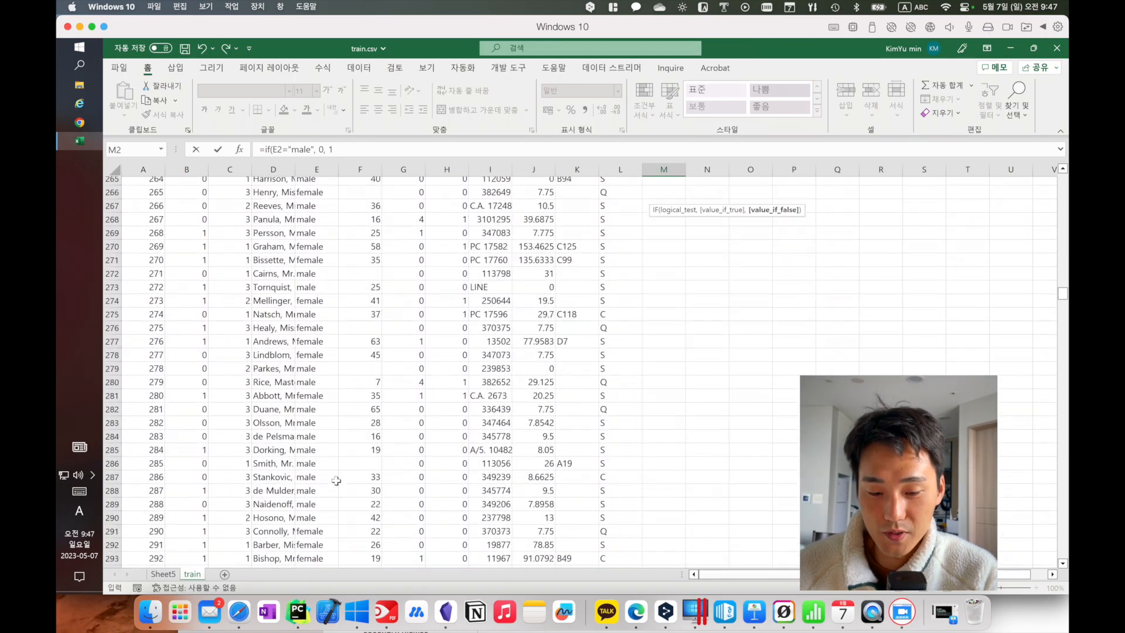
scroll(336, 481, "down", 20)
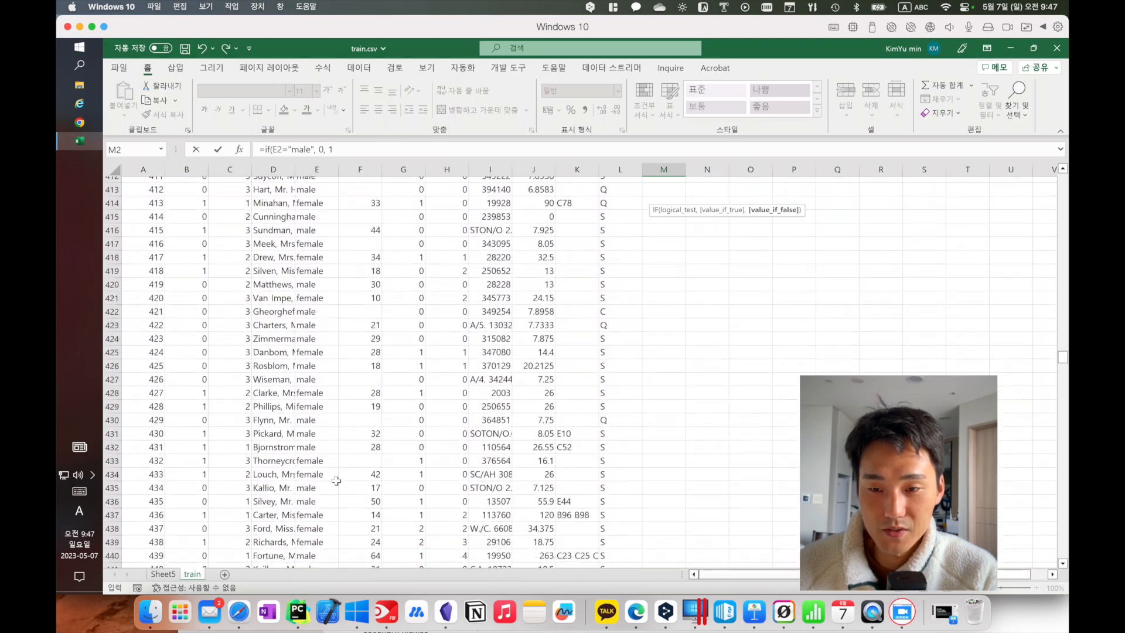
scroll(337, 481, "right", 2)
scroll(336, 480, "left", 2)
scroll(336, 480, "down", 18)
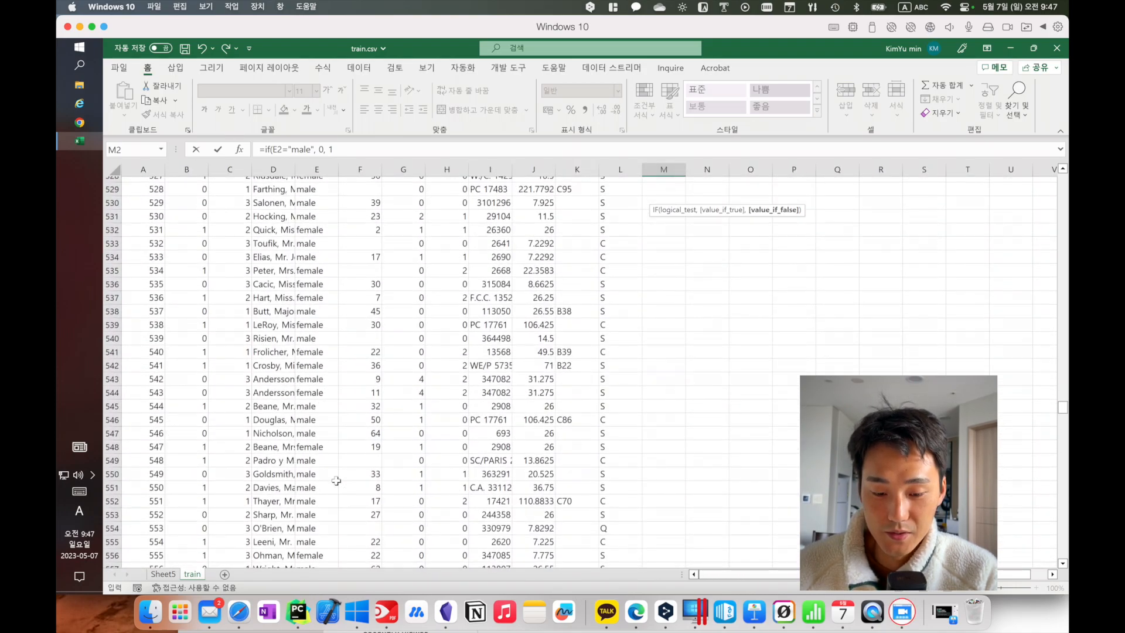
scroll(336, 481, "up", 20)
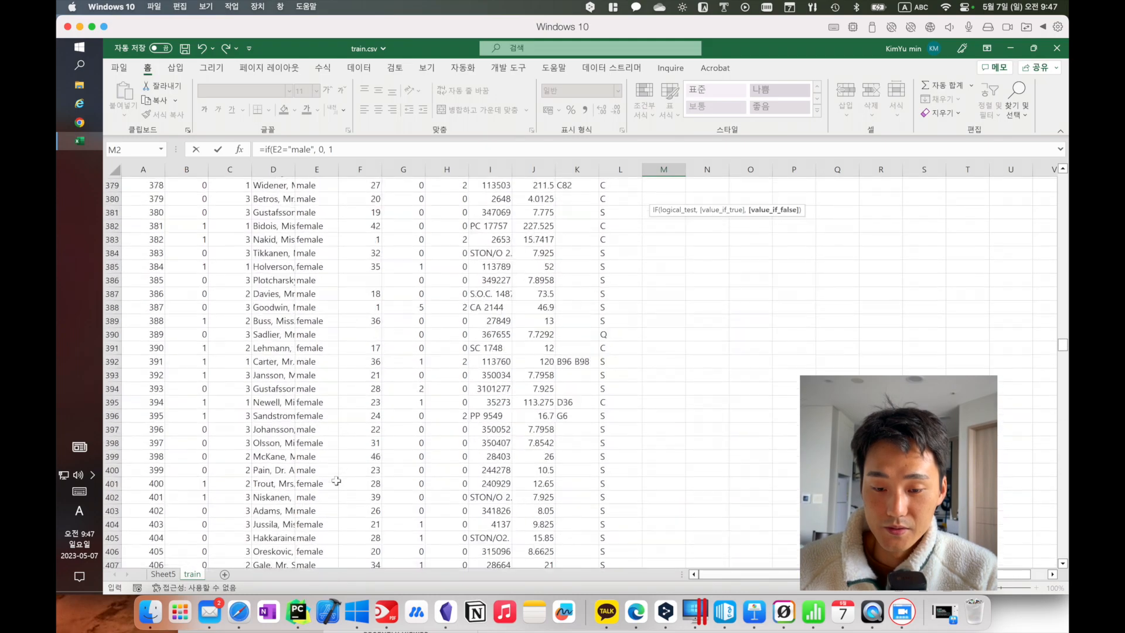
scroll(336, 480, "up", 20)
scroll(337, 480, "right", 2)
scroll(337, 481, "left", 2)
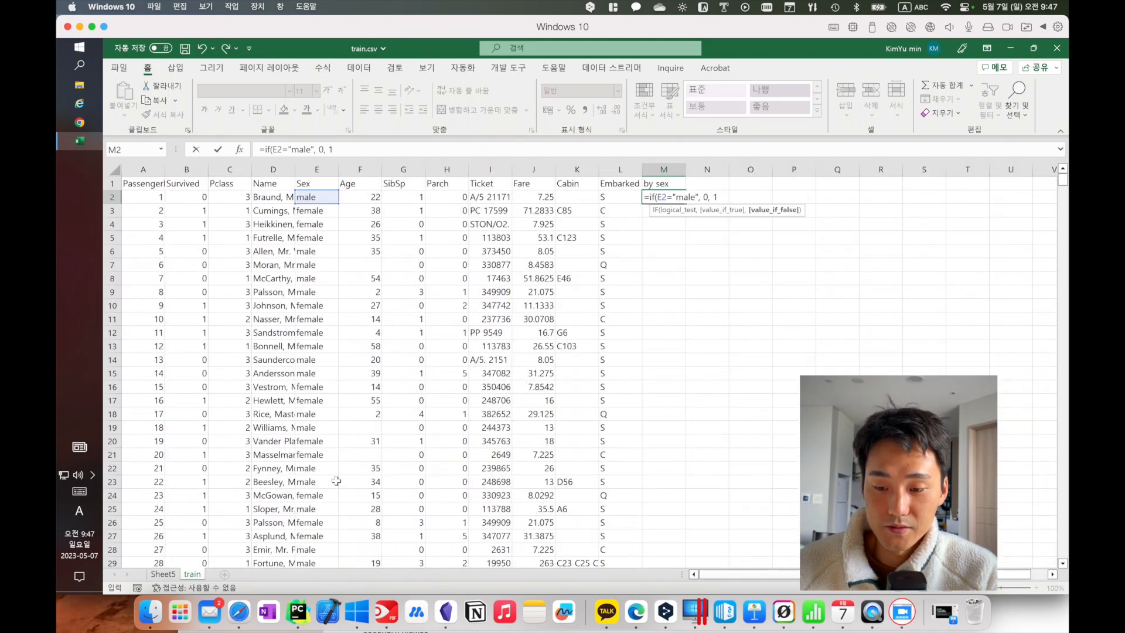
- Complete the formula =IF(E2="male", 0, 1) in M2 and fill it down the by sex column, checking the filled cells
type(")")
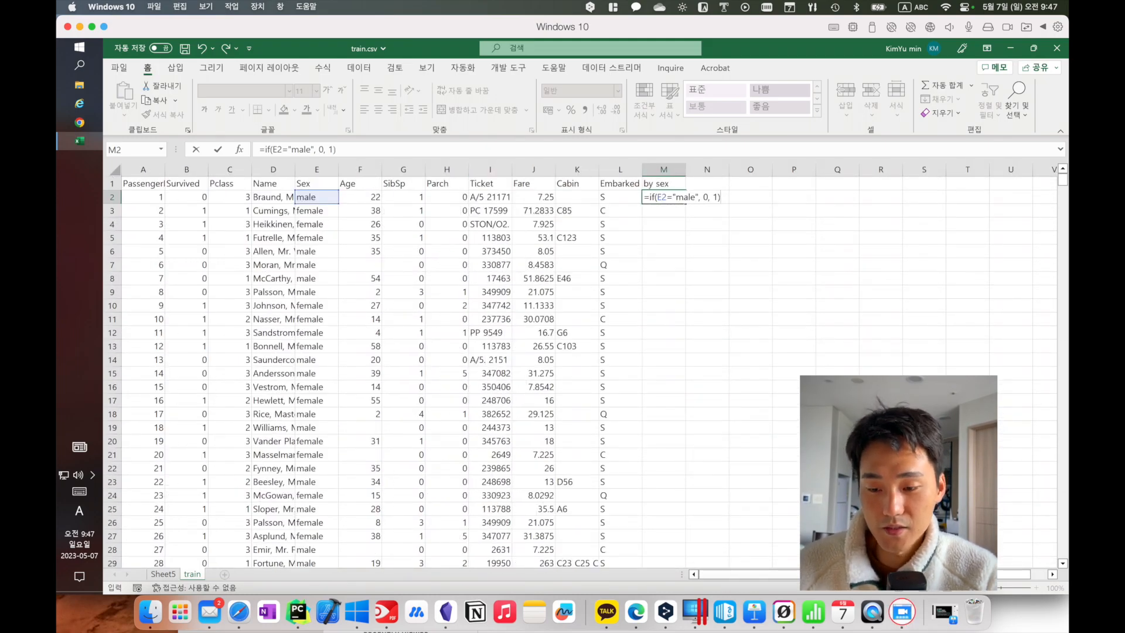
key("Return")
left_click(662, 197)
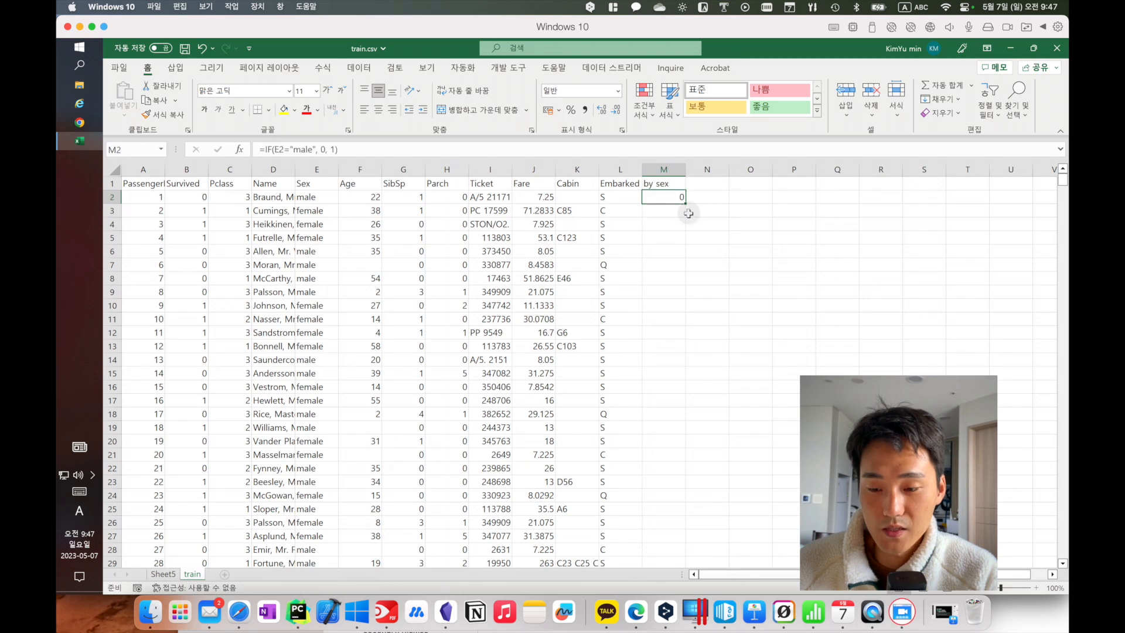
double_click(686, 203)
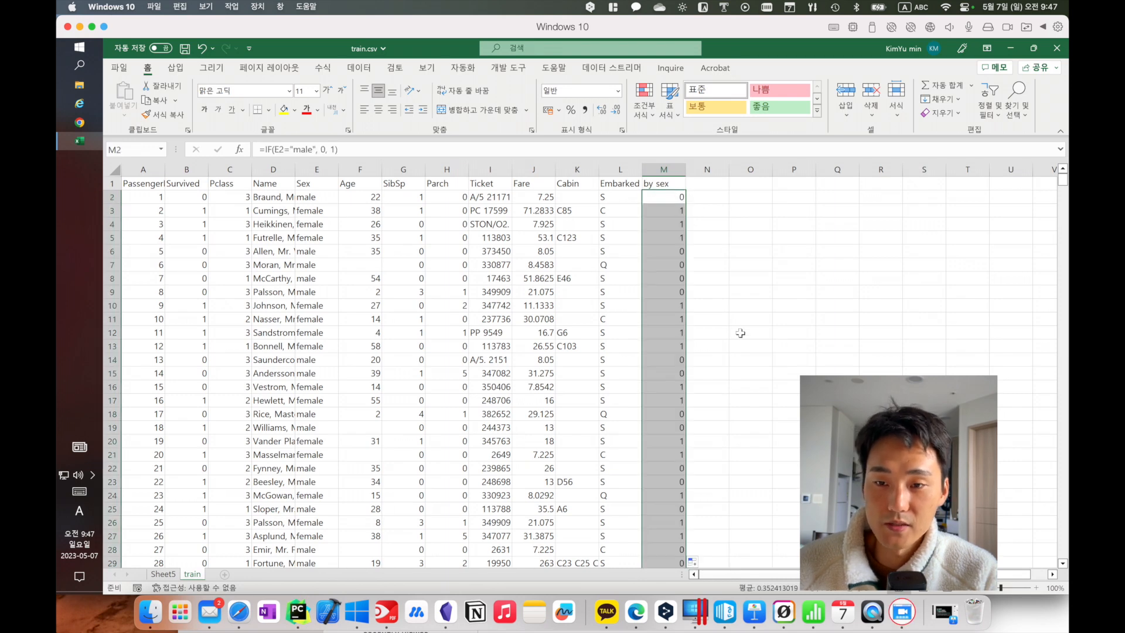
left_click(679, 198)
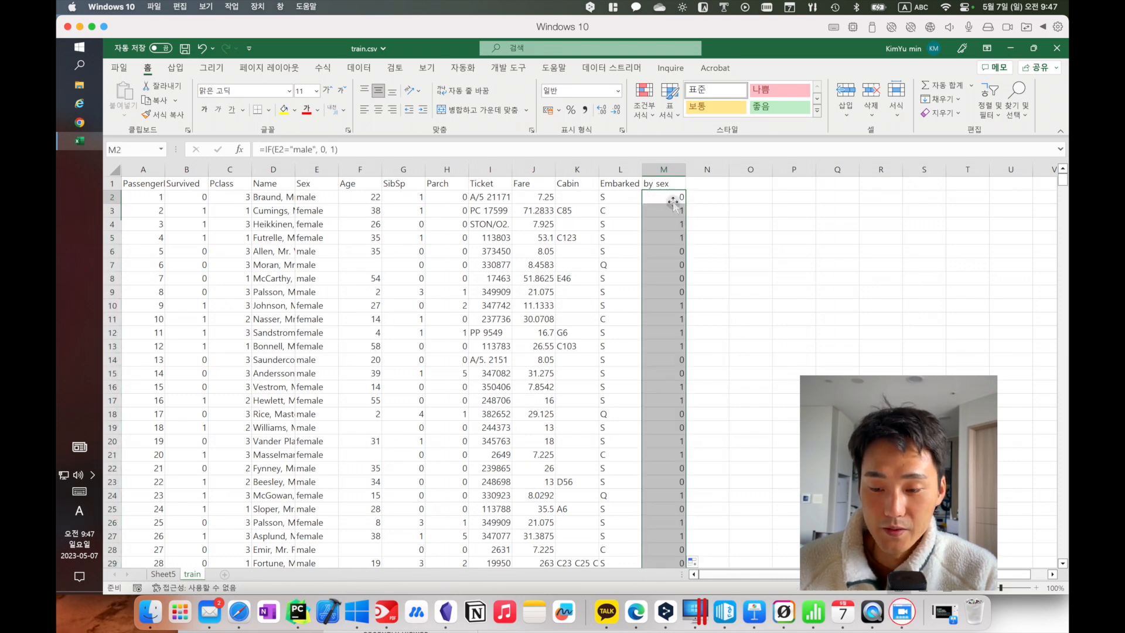
scroll(670, 345, "down", 1)
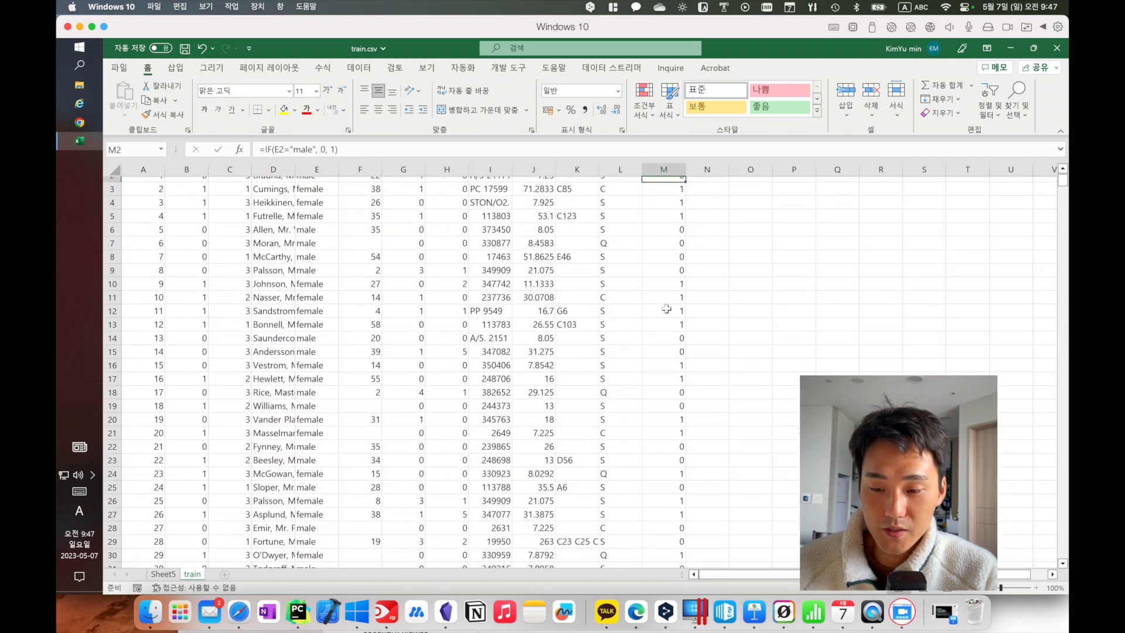
left_click_drag(666, 229, 669, 422)
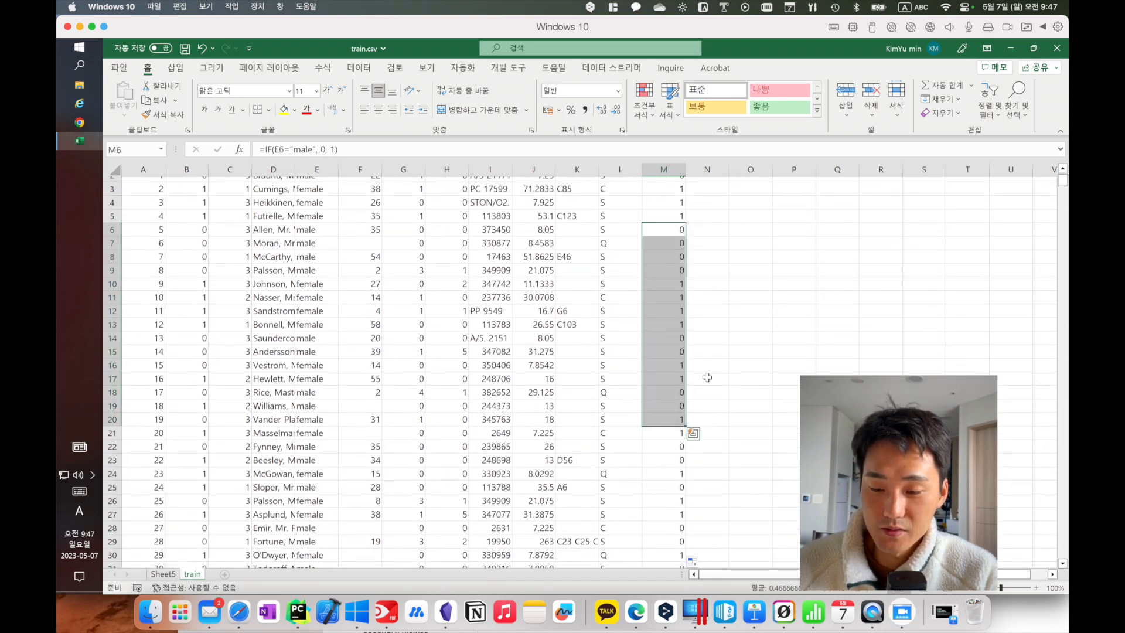
scroll(709, 361, "up", 1)
left_click(680, 199)
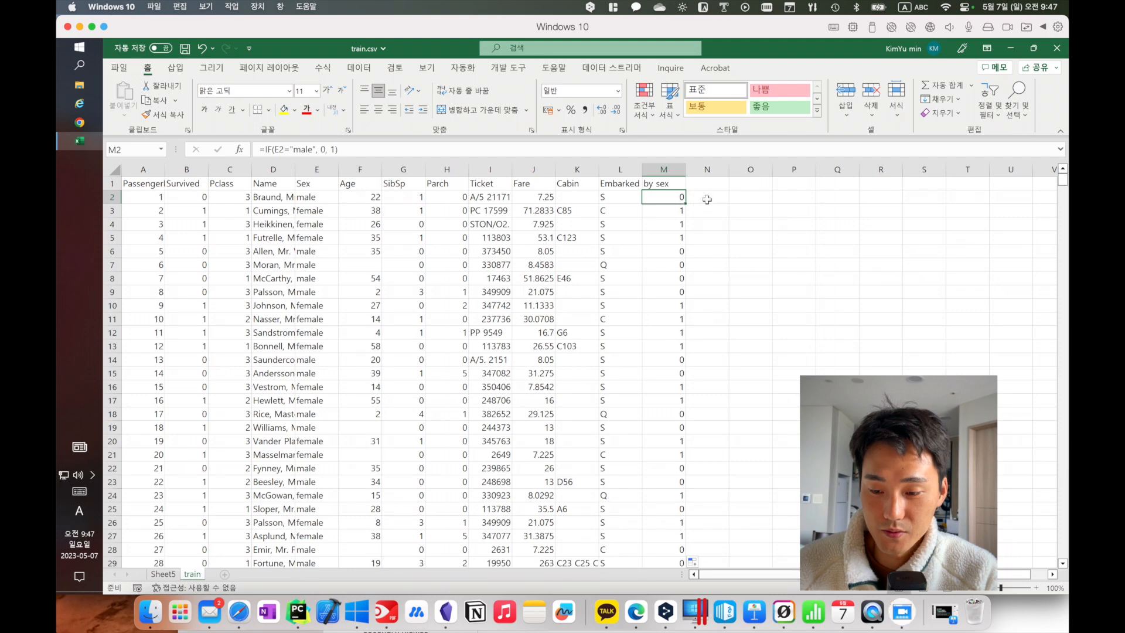
- Add the column header "val" in cell N1, beside the by sex column
left_click(706, 200)
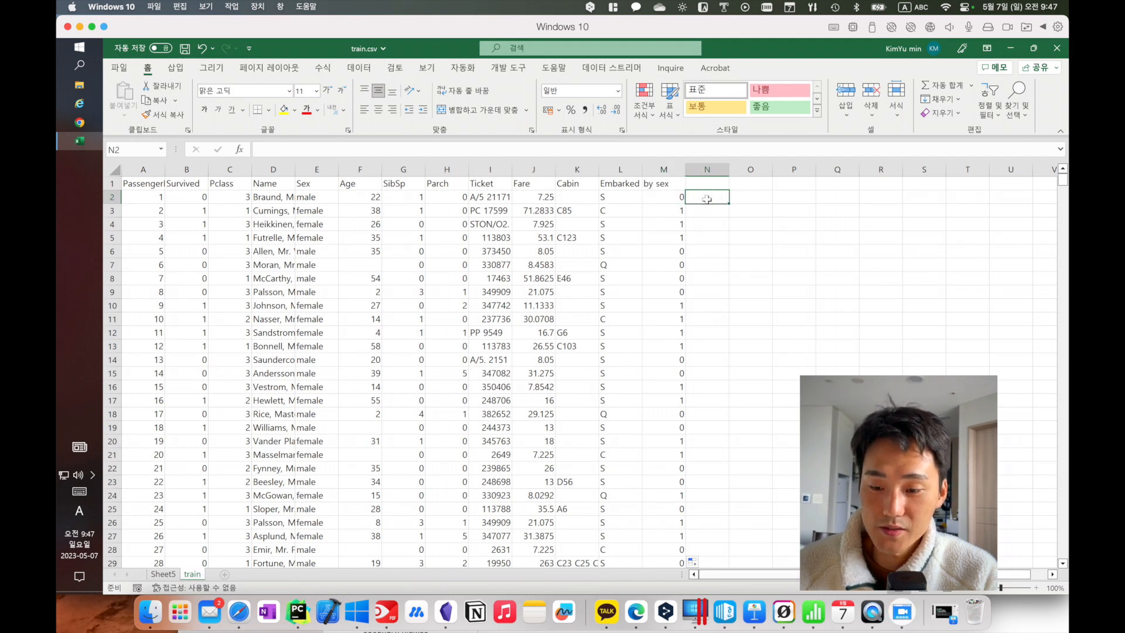
key("Up")
type("val")
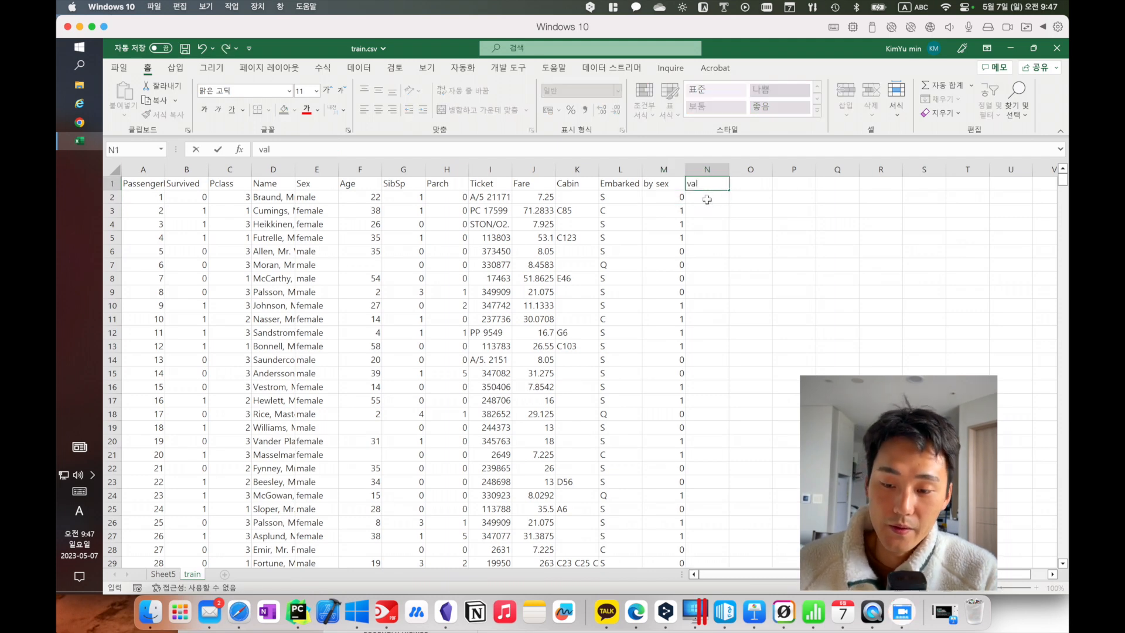
key("Return")
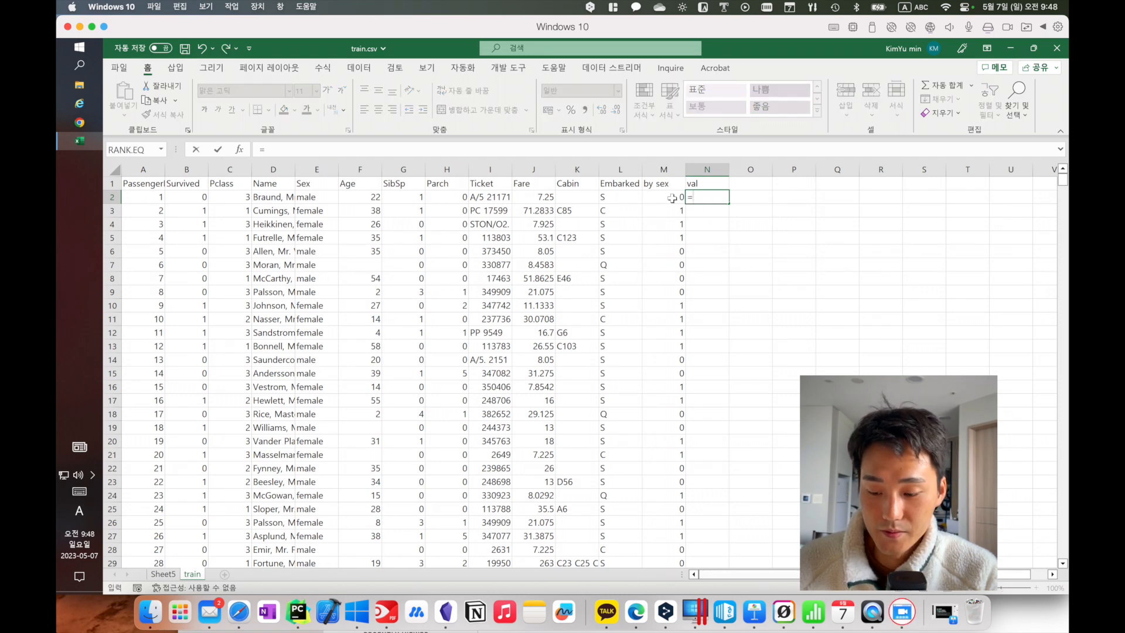
- Enter =IF(M2=B2, 1, 0) in N2 to compare the prediction with Survived, and fill it down the val column
type("=if(")
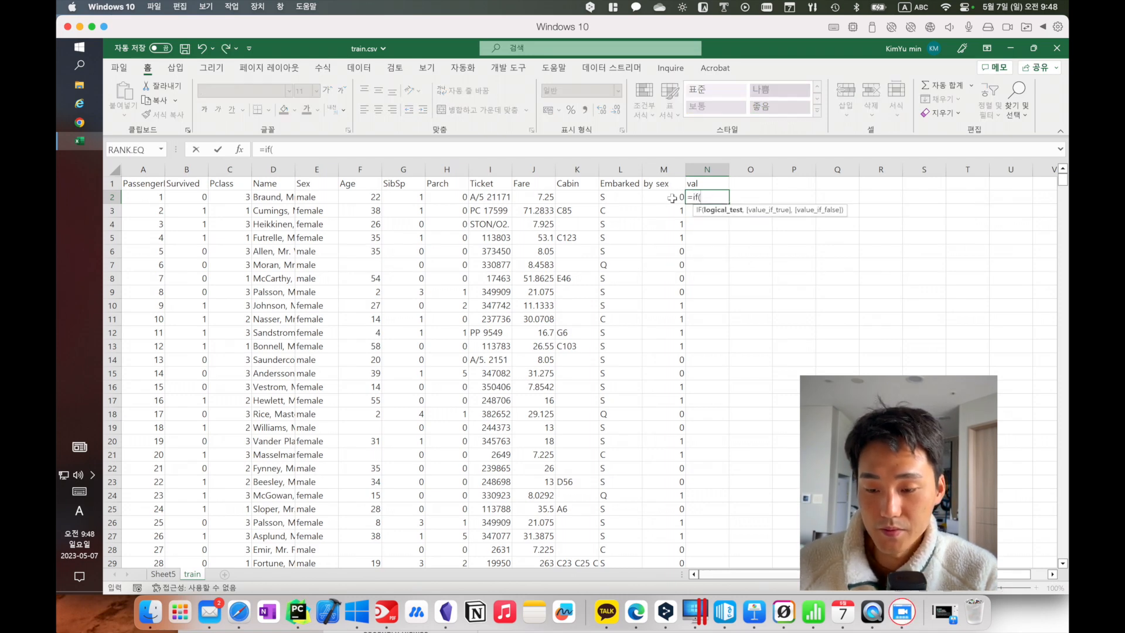
left_click(670, 197)
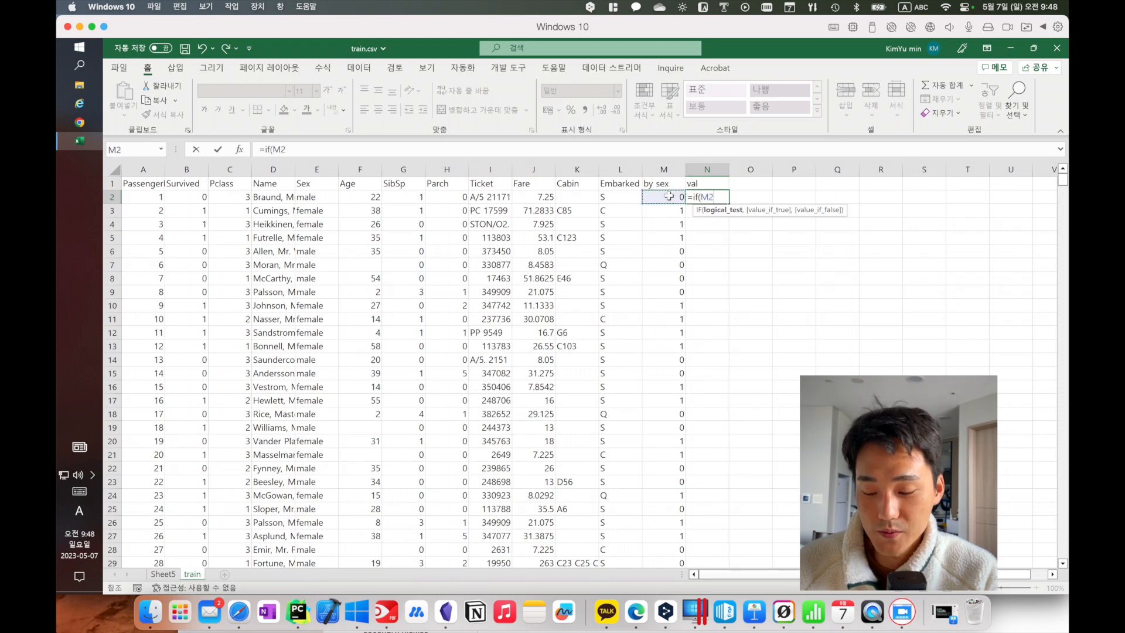
type("=")
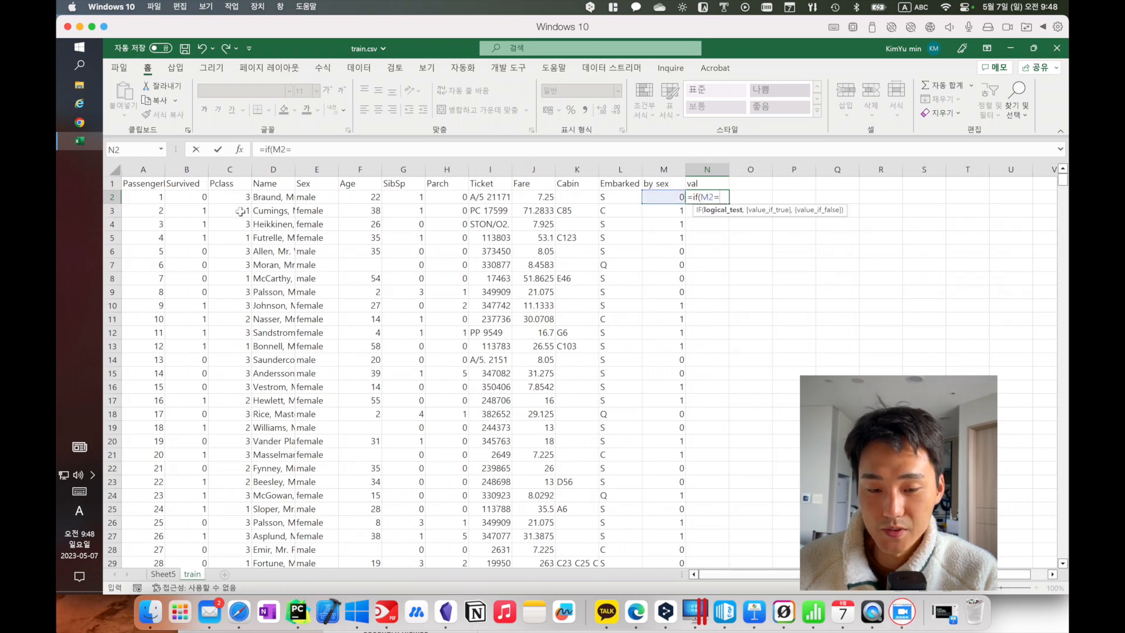
left_click(204, 197)
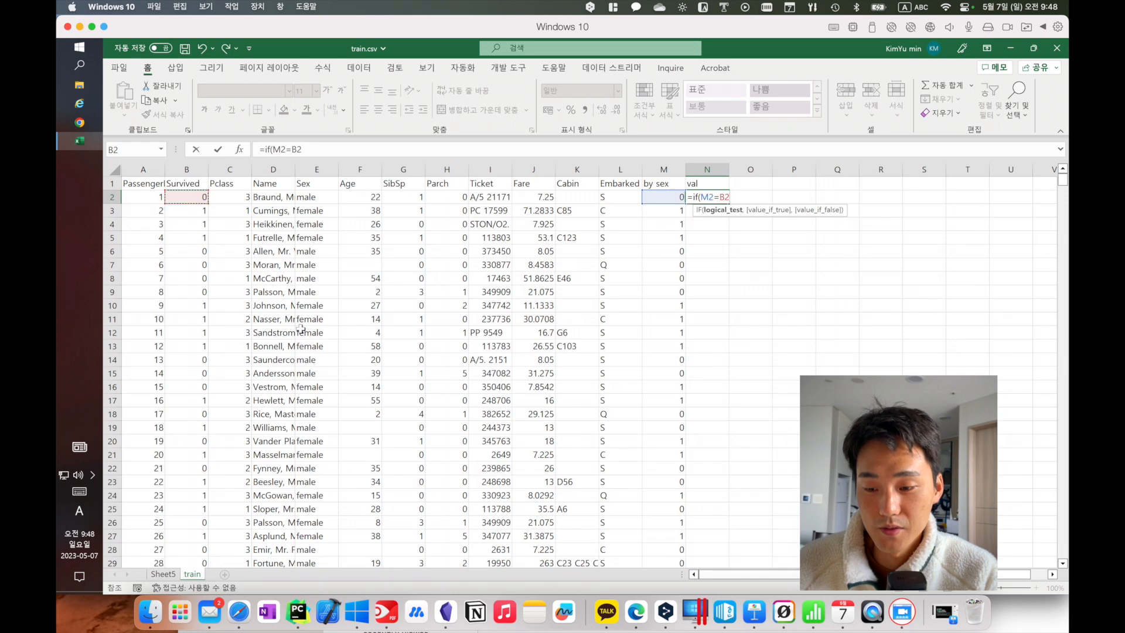
type(",")
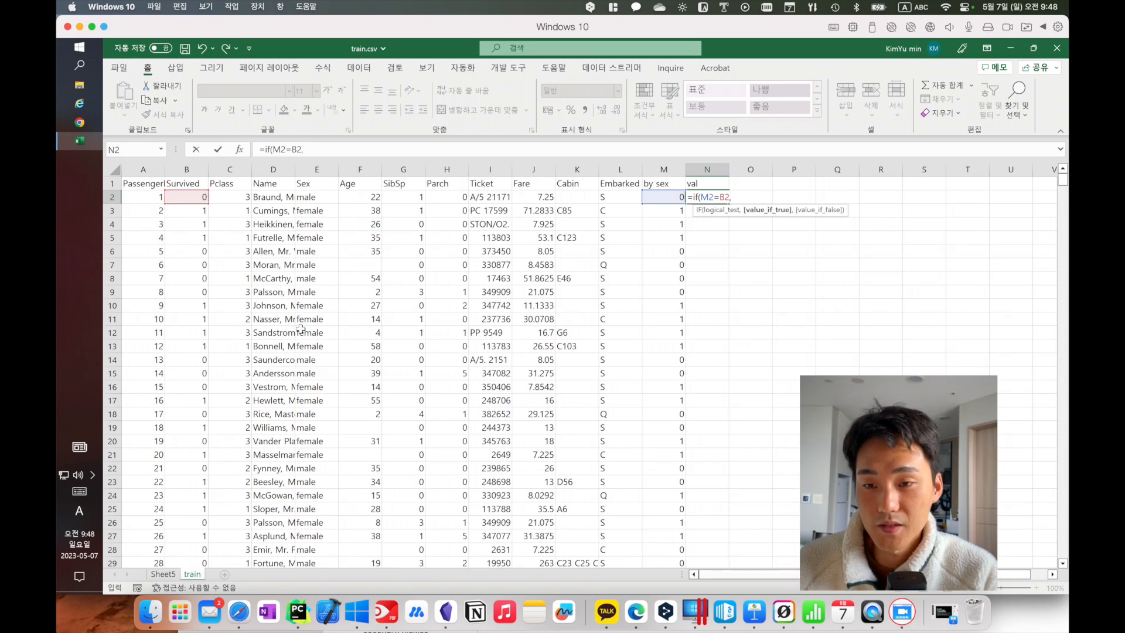
type(" 1,")
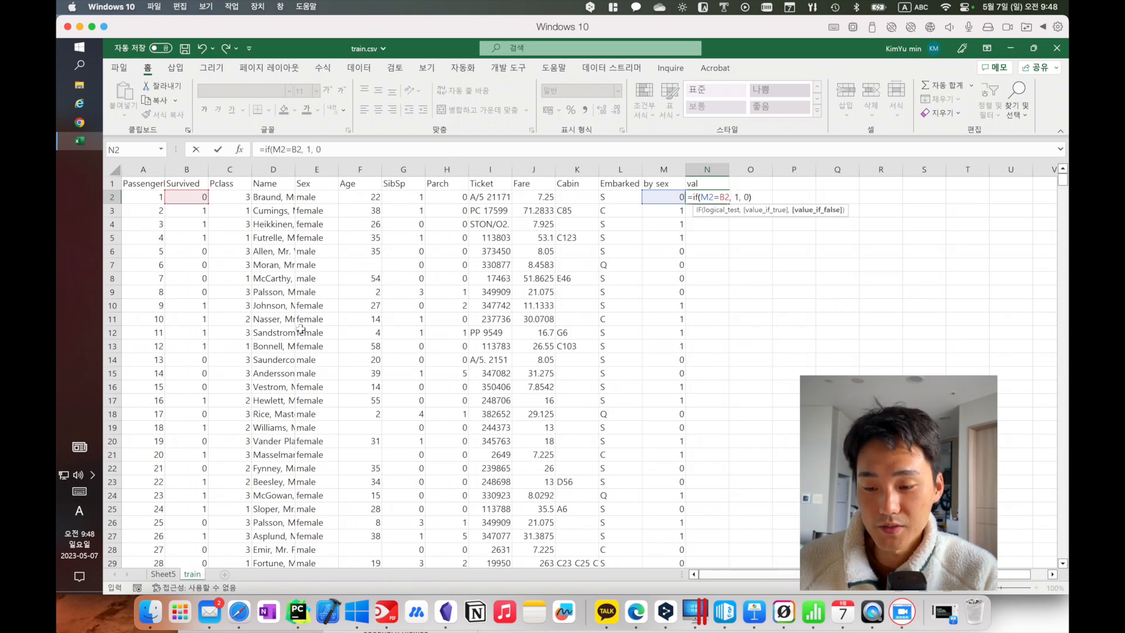
type(" 0")
key("Return")
left_click(721, 200)
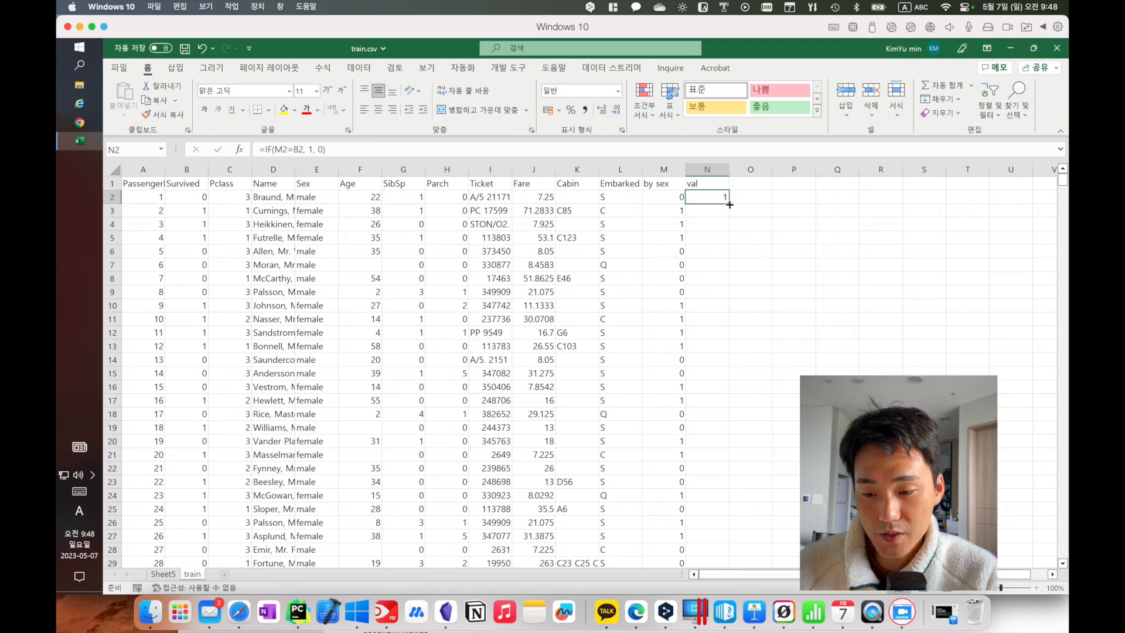
double_click(729, 202)
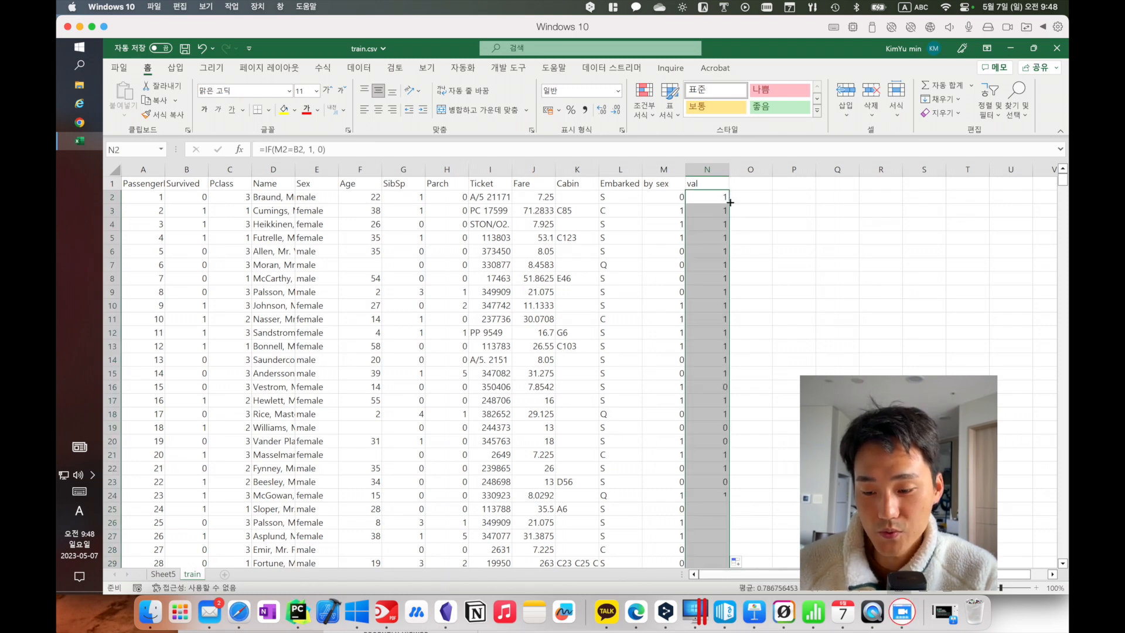
left_click(753, 198)
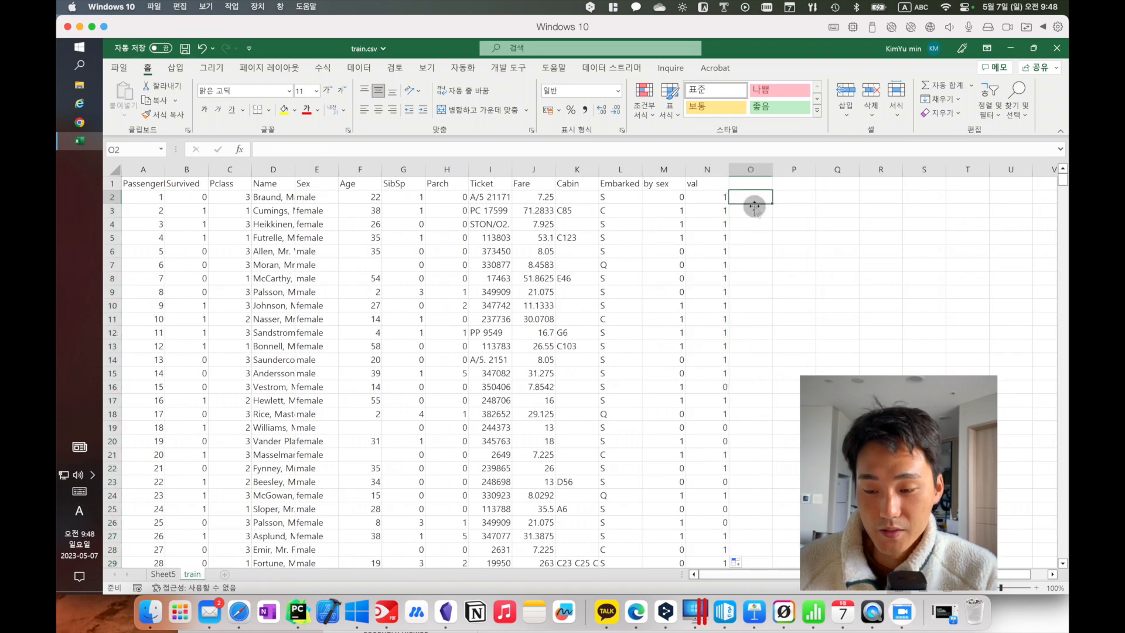
type("=")
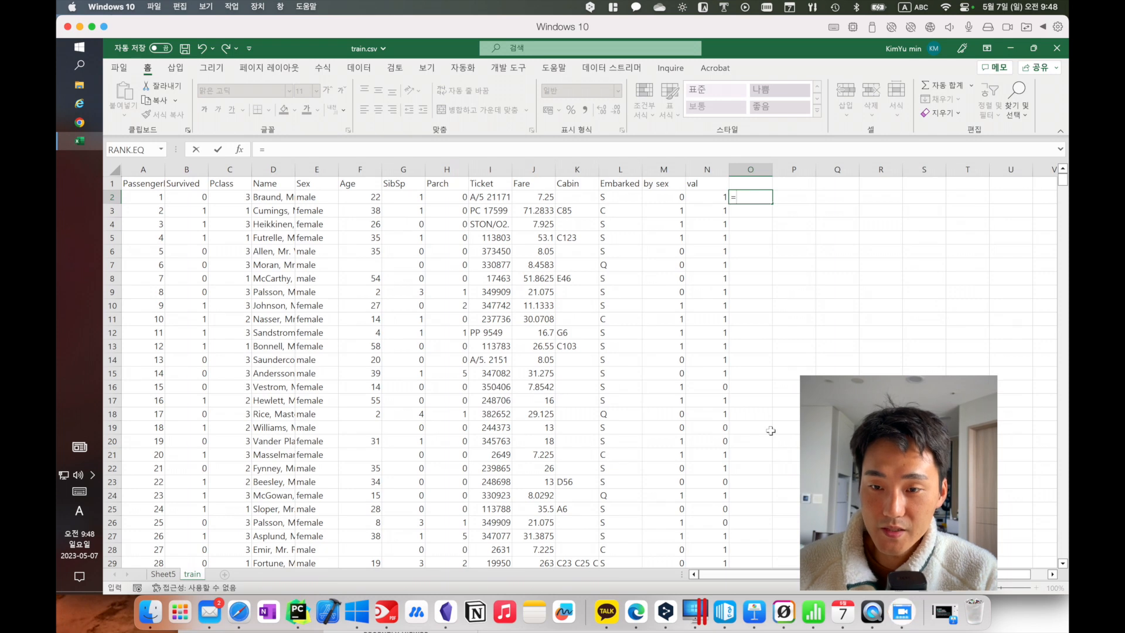
key("Escape")
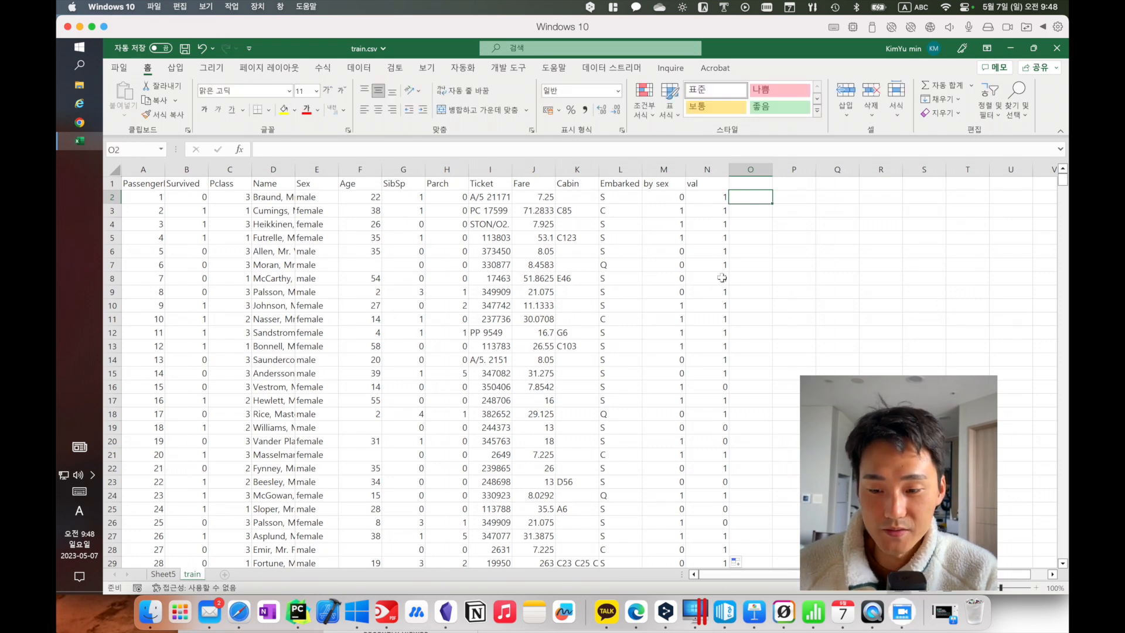
left_click(668, 199)
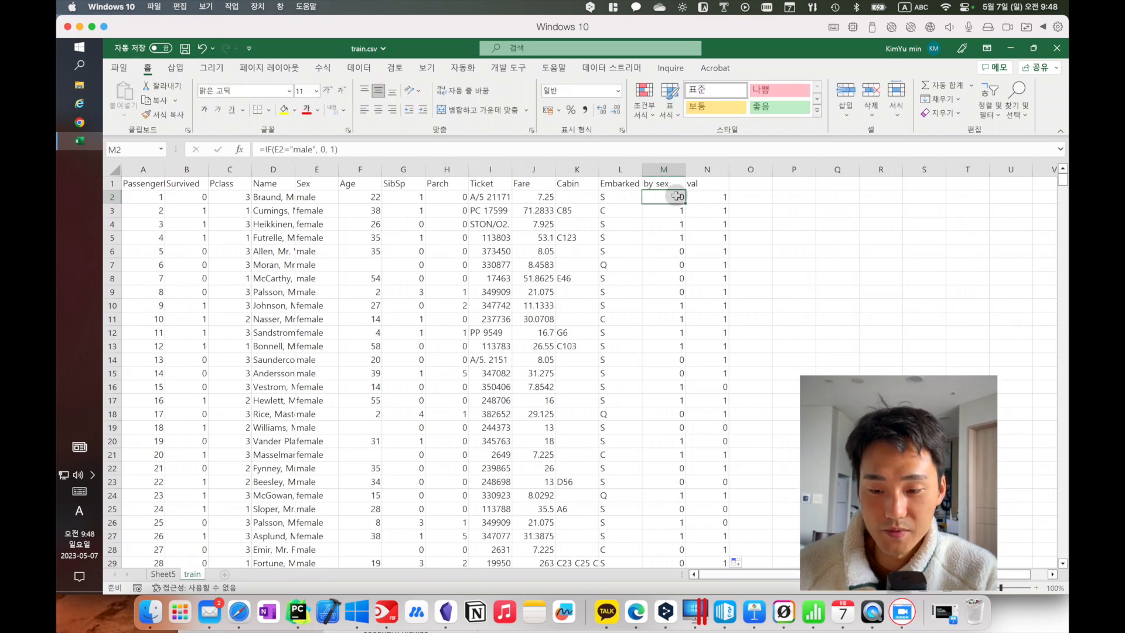
- Begin a formula in cell O2, beside the first value of the val column
left_click(194, 203)
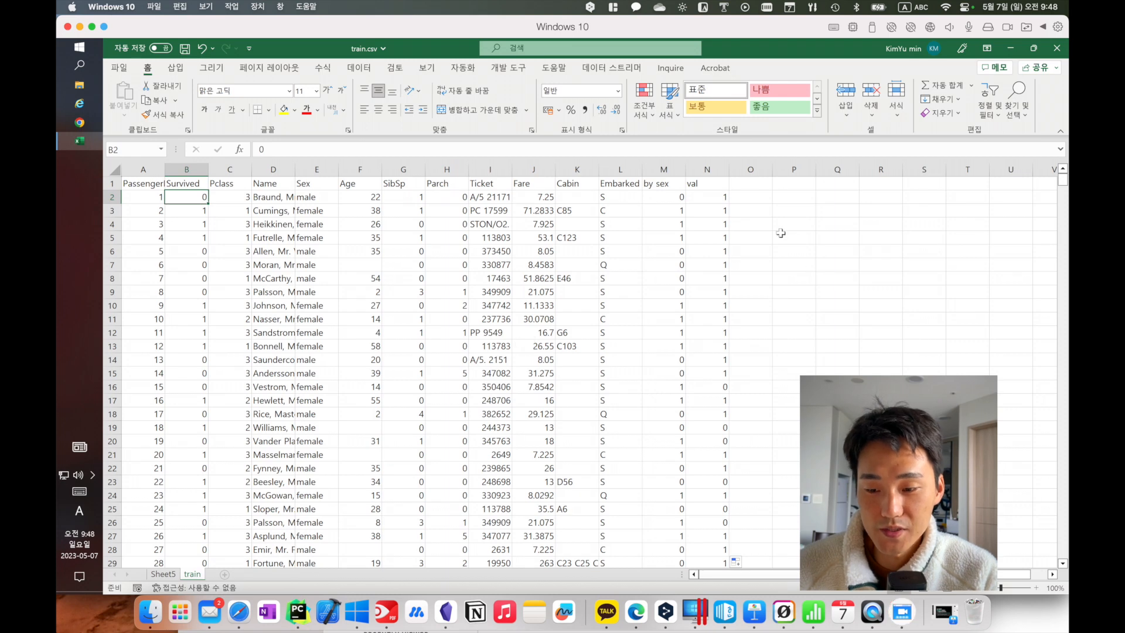
left_click(729, 201)
key("Right")
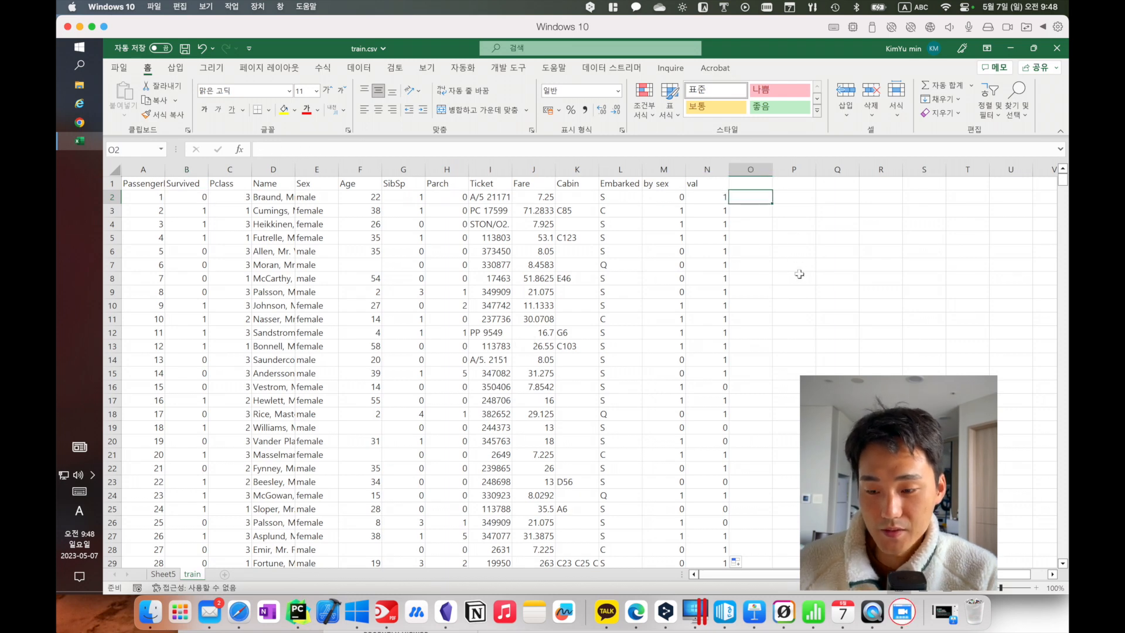
type("=co")
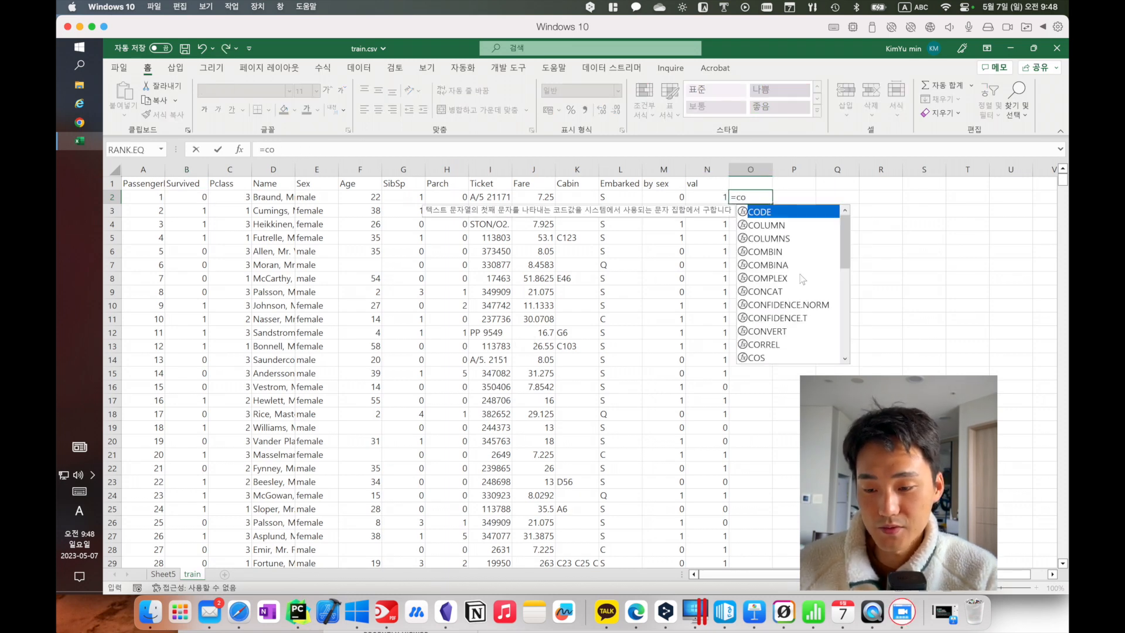
type("u")
key("BackSpace")
key("BackSpace")
key("BackSpace")
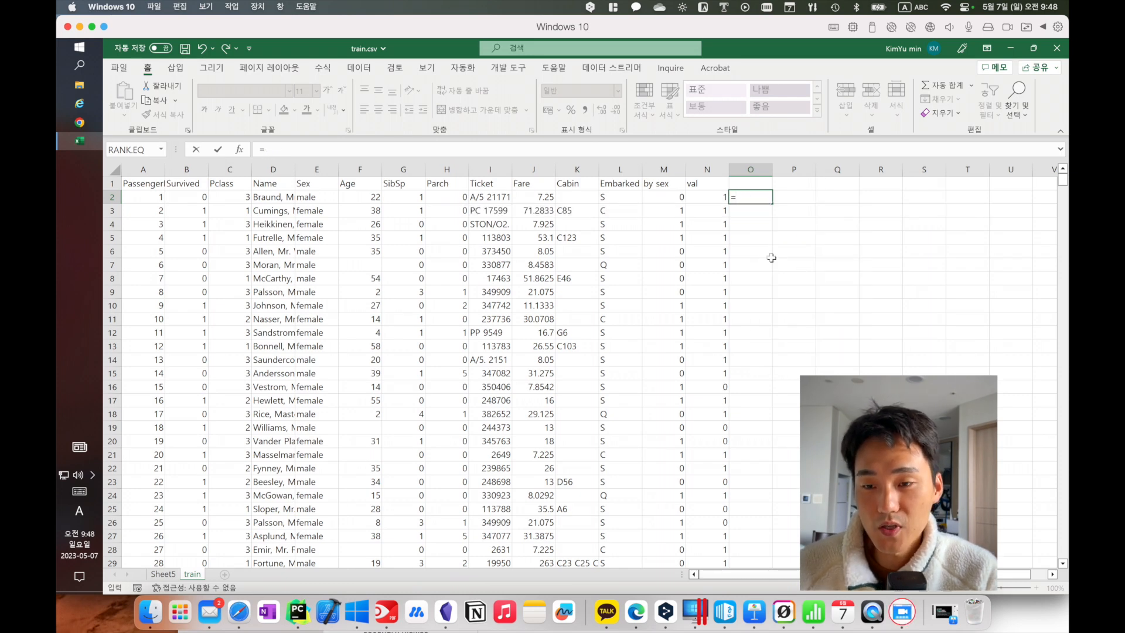
- Make the O2 formula sum the whole val column with =SUM(N2:N892)
type("sum(")
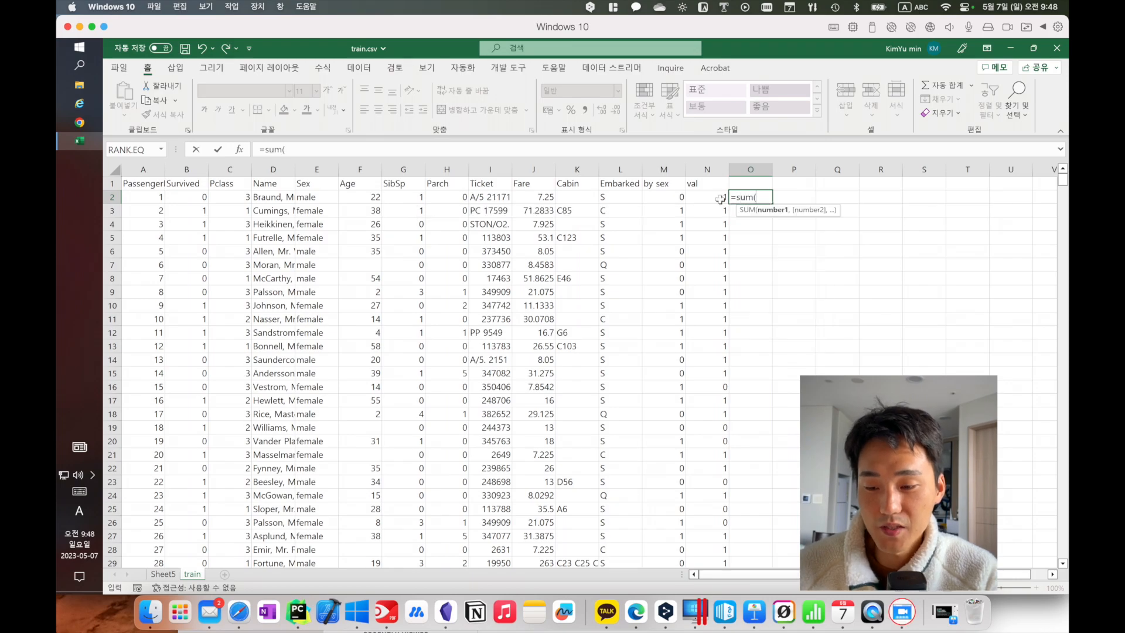
left_click(720, 199)
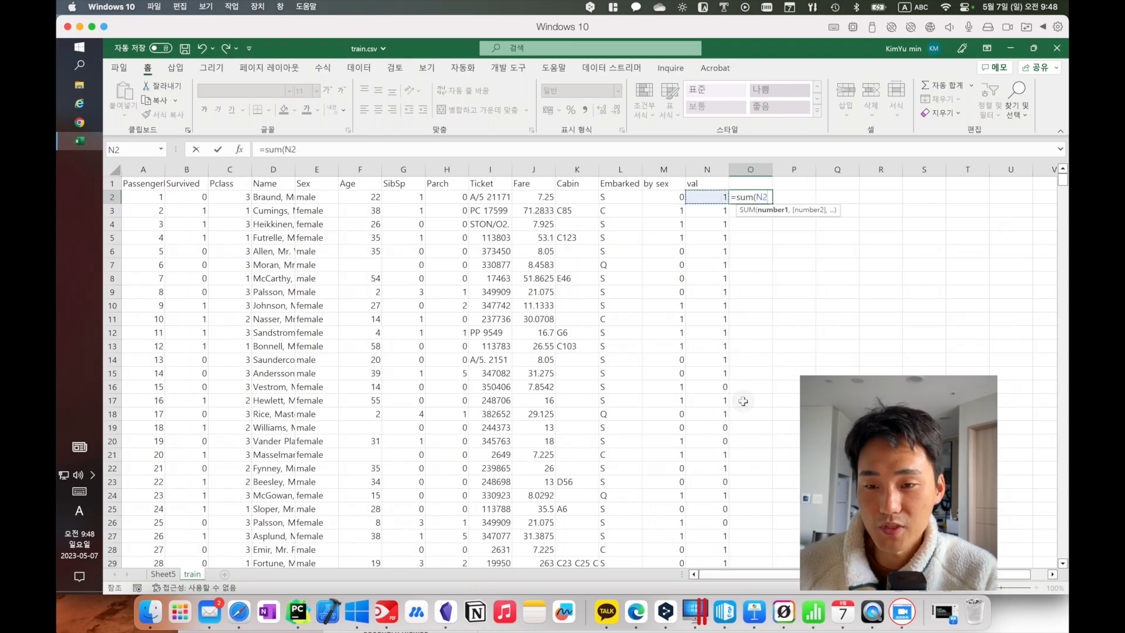
scroll(743, 400, "down", 20)
scroll(743, 401, "down", 20)
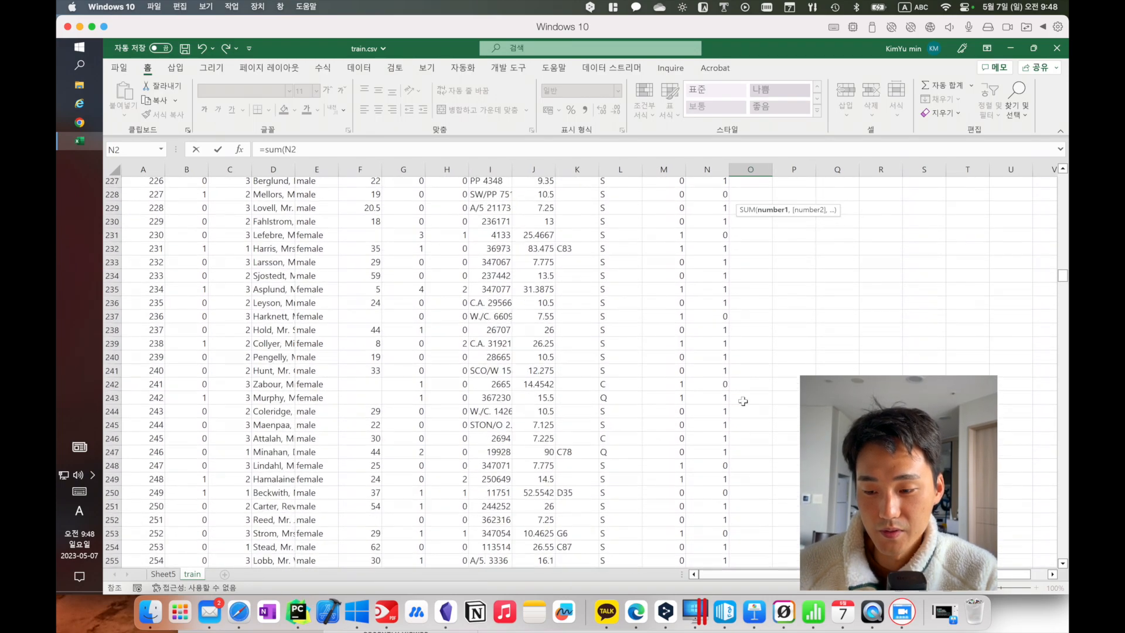
scroll(743, 401, "down", 20)
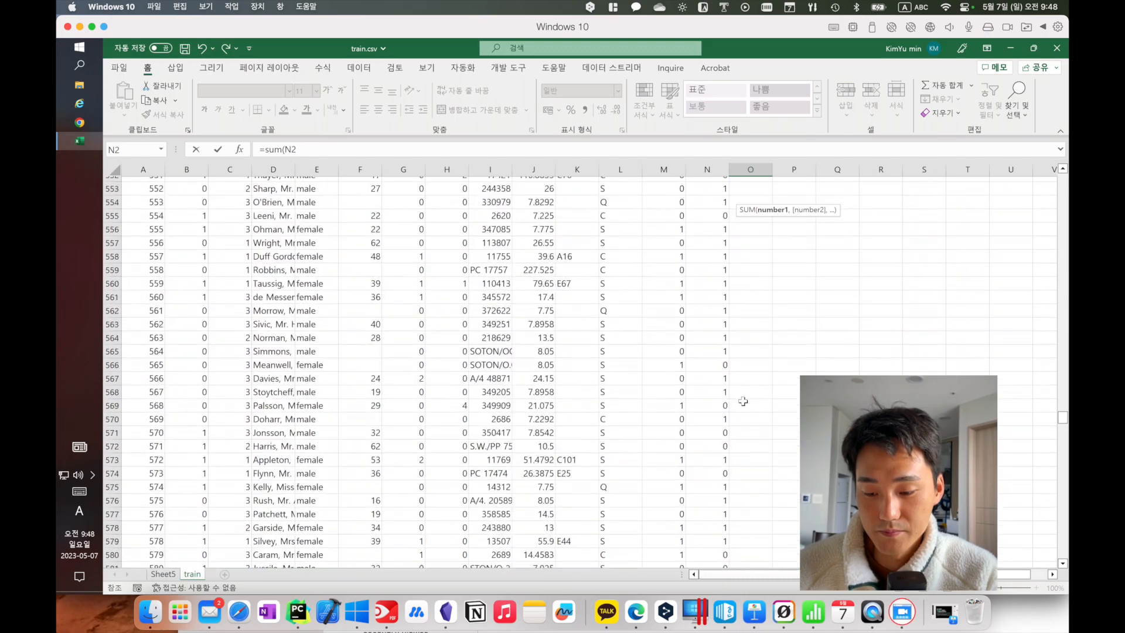
scroll(743, 401, "down", 20)
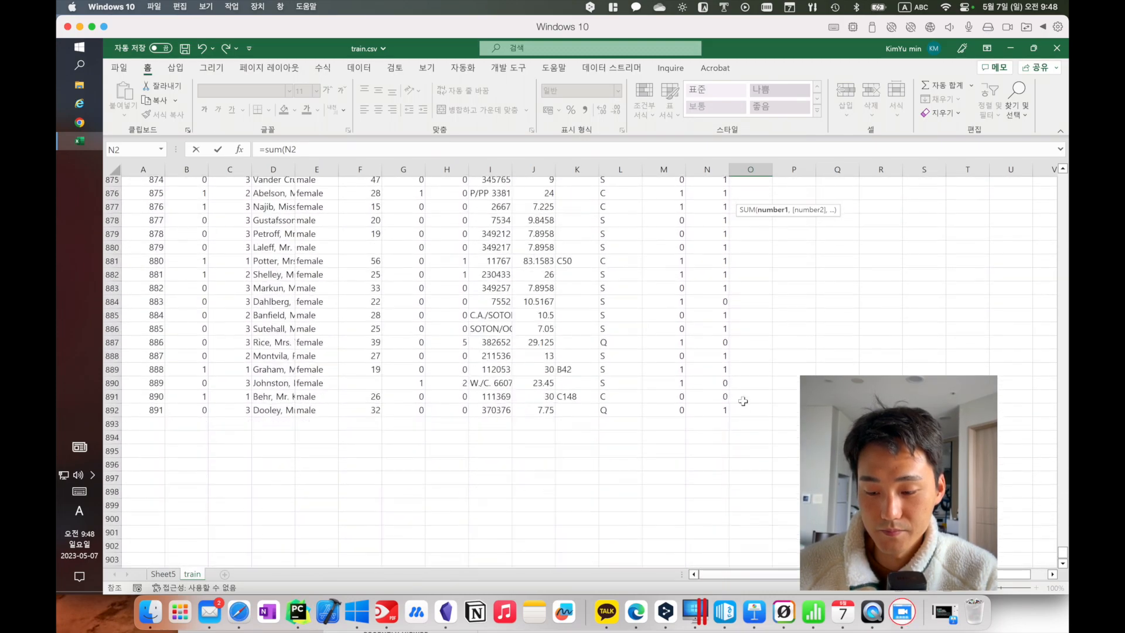
scroll(743, 400, "up", 15)
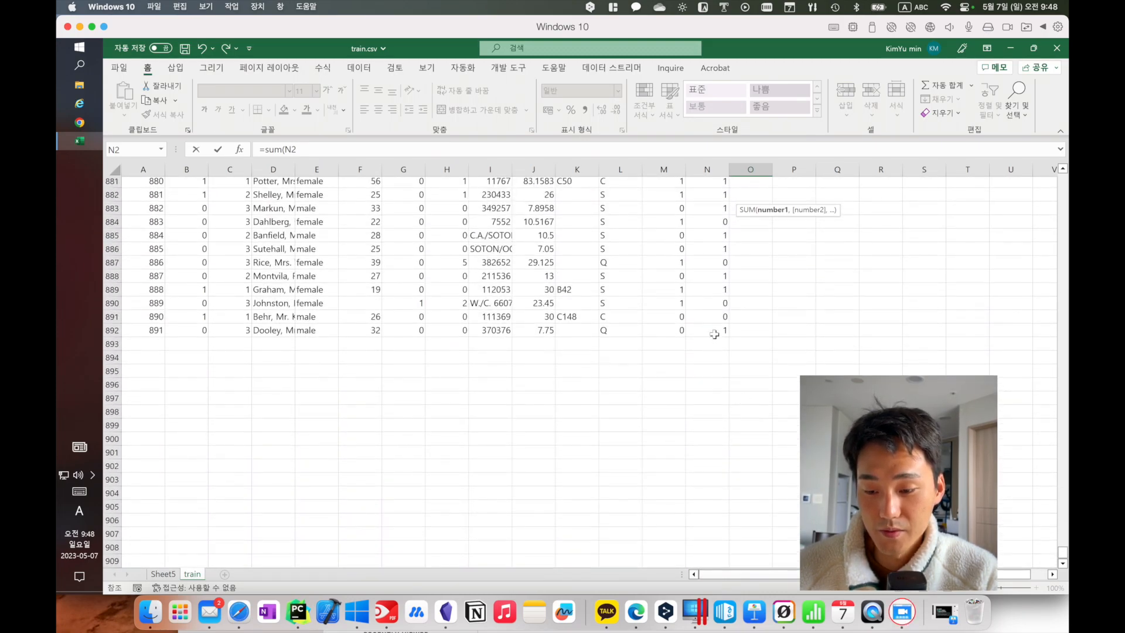
left_click(714, 334, "shift")
left_click(316, 151)
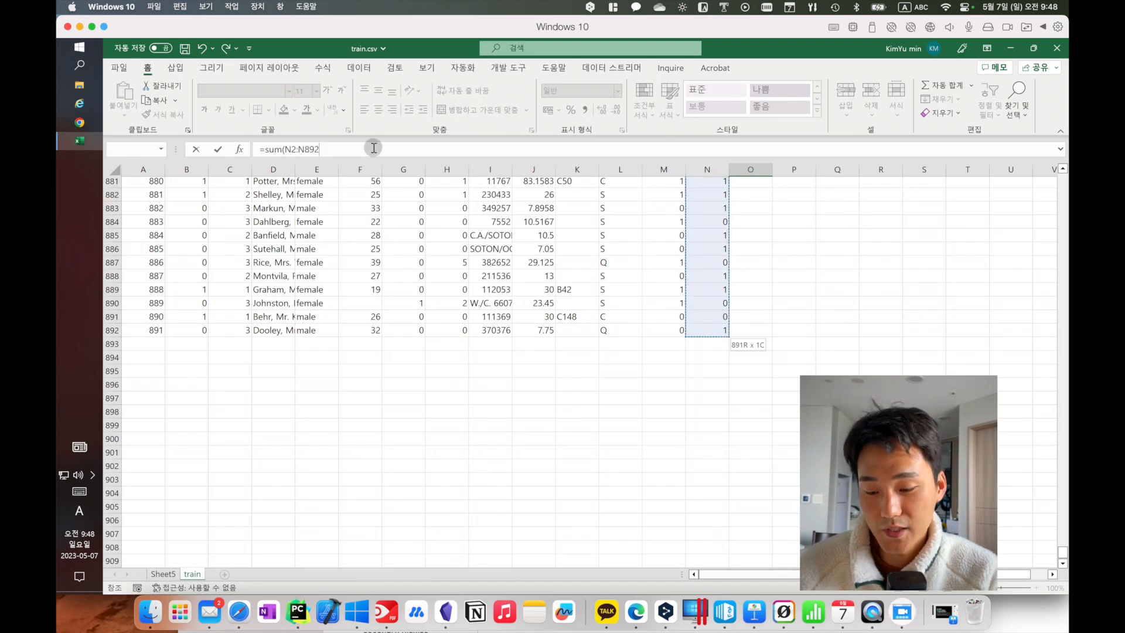
type(")")
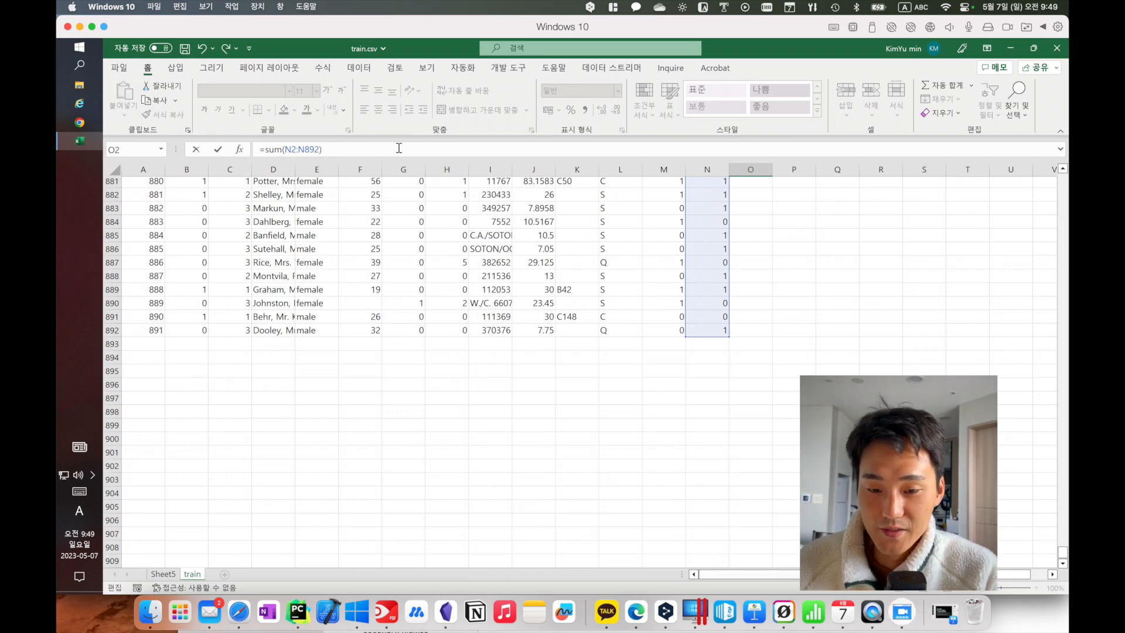
- Divide the sum in O2 by COUNT(N2:N892) to calculate the share of correct predictions, and commit the formula
type("/coun")
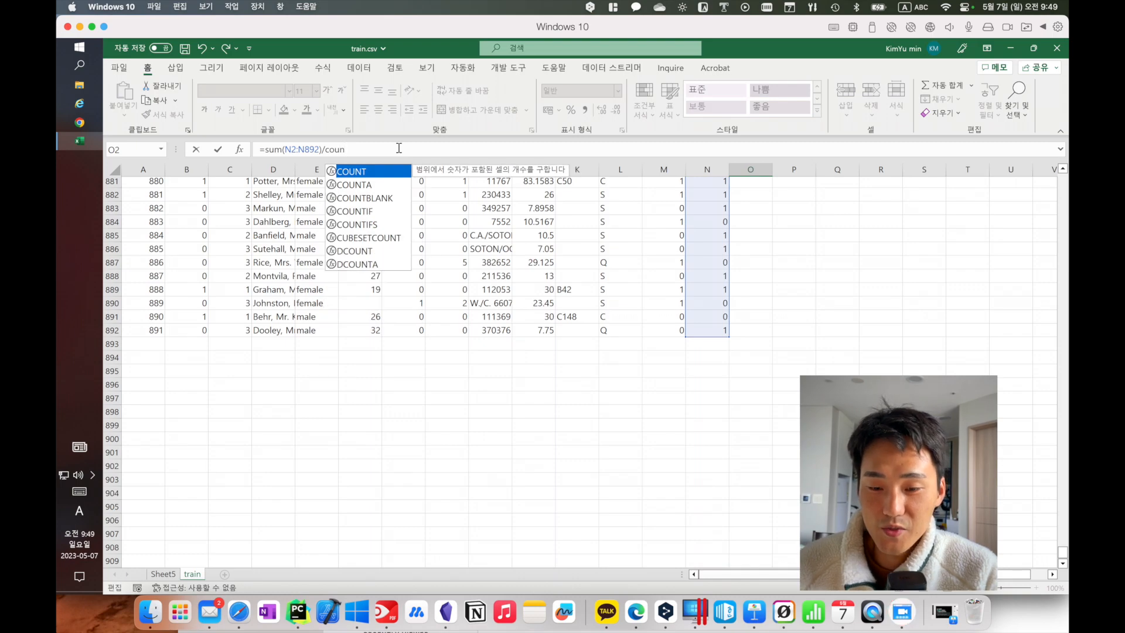
key("Tab")
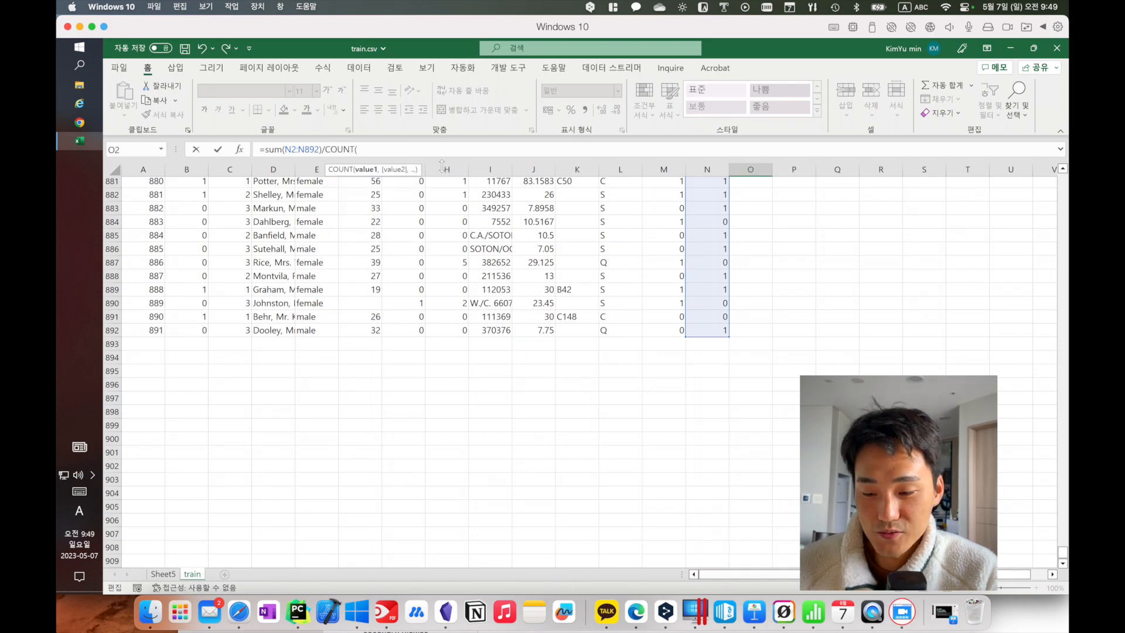
left_click(707, 330)
scroll(807, 264, "up", 1)
scroll(807, 264, "up", 20)
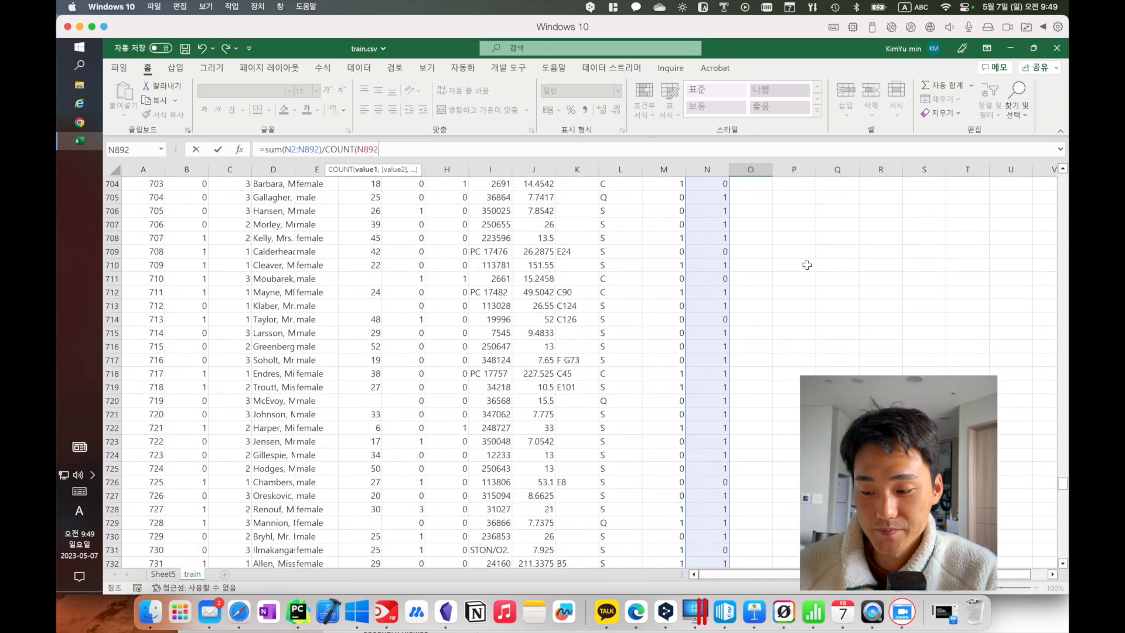
scroll(807, 265, "up", 20)
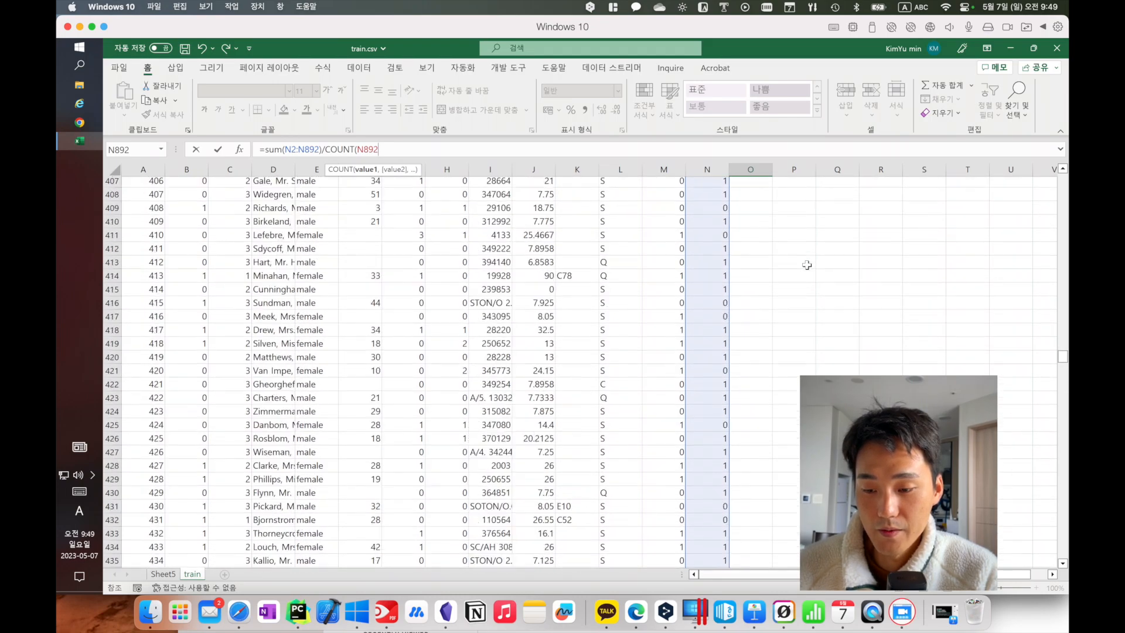
scroll(807, 264, "up", 20)
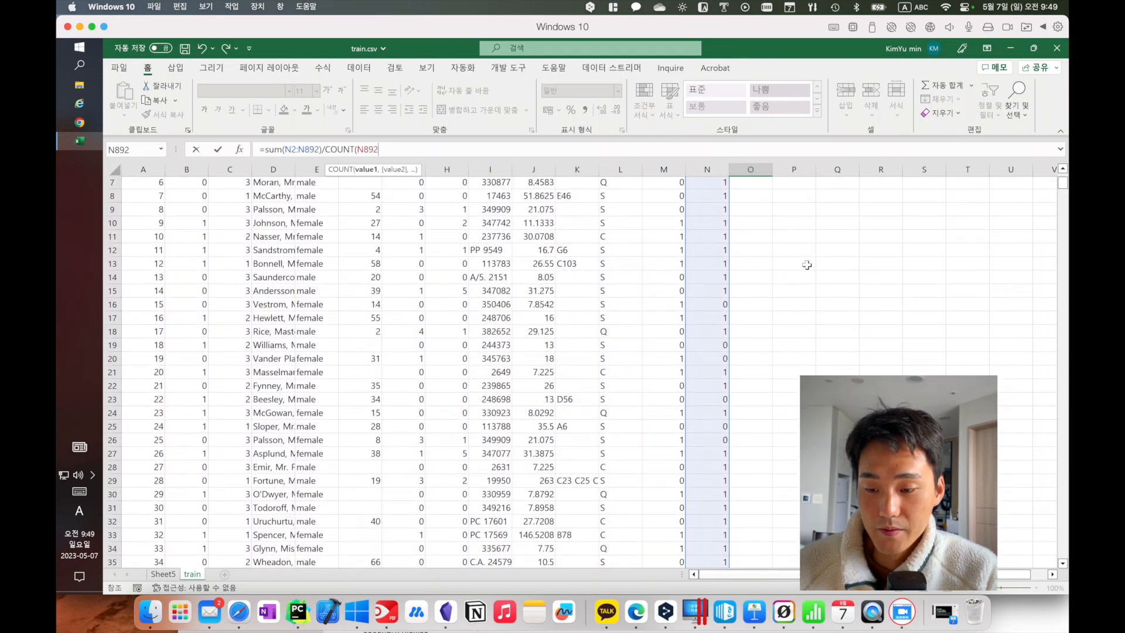
left_click_drag(719, 291, 715, 200)
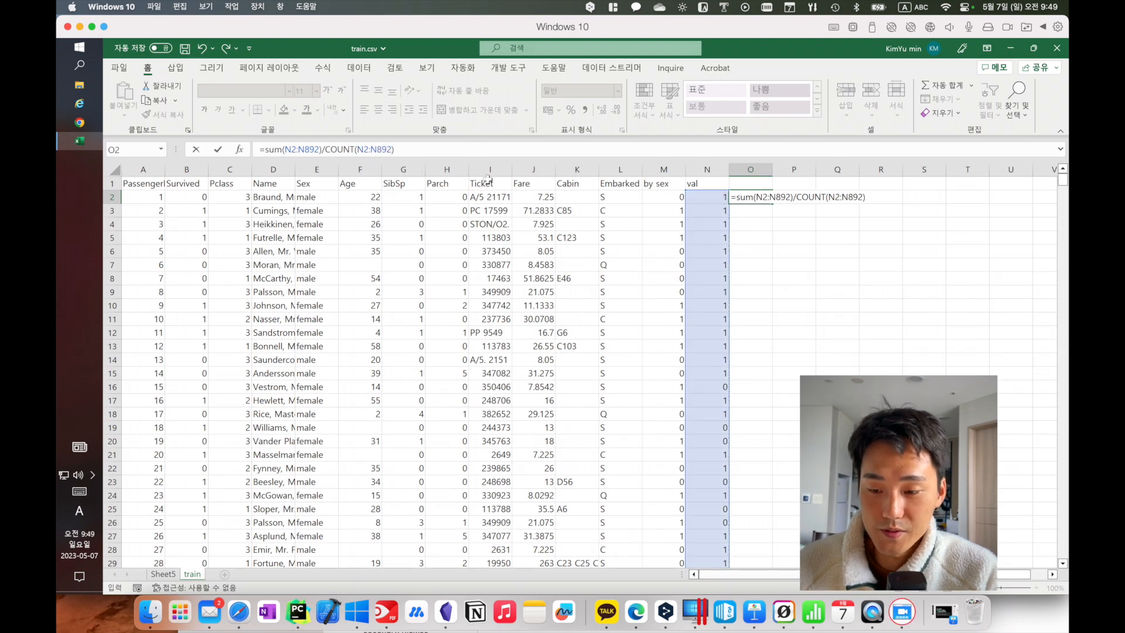
key("Return")
- Format the accuracy value in O2 as a percentage and check it against its formula
left_click(748, 197)
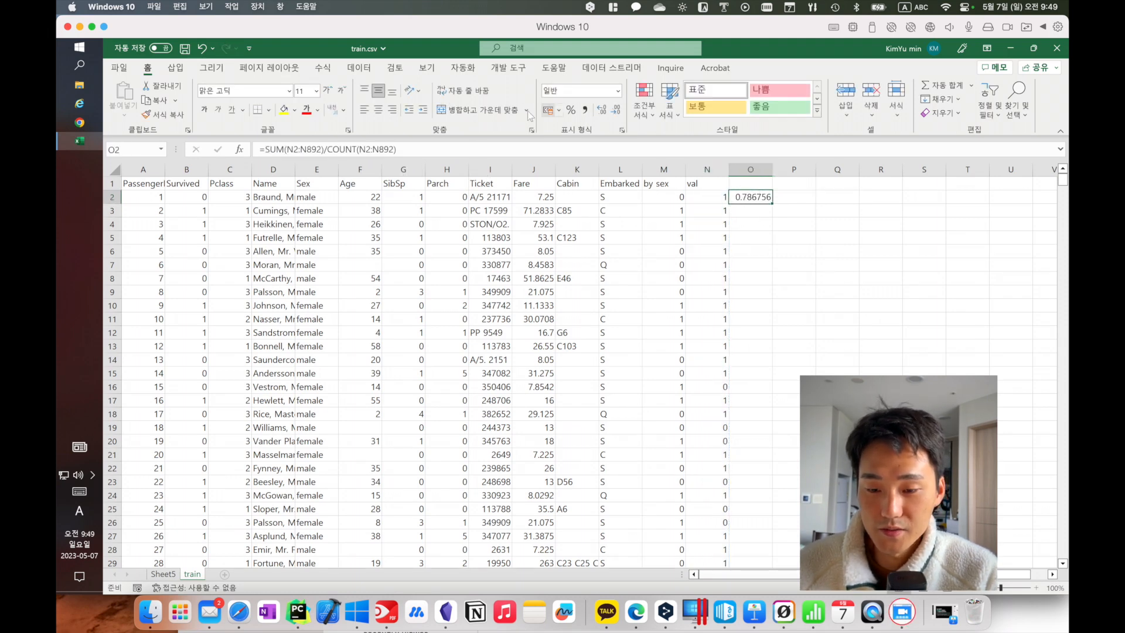
left_click(569, 110)
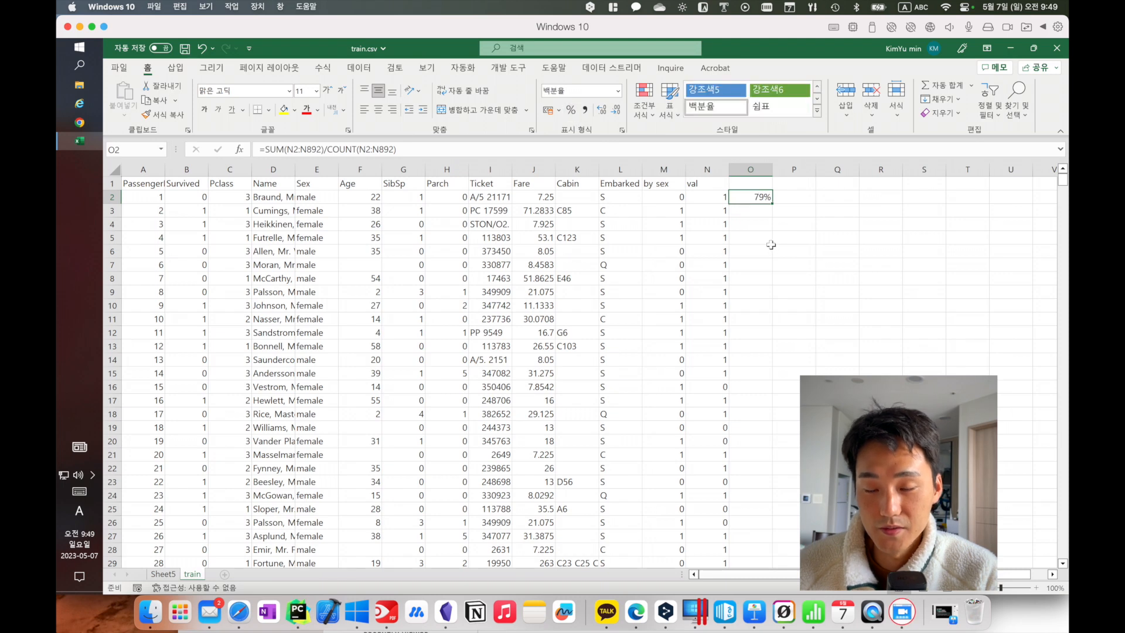
left_click(790, 237)
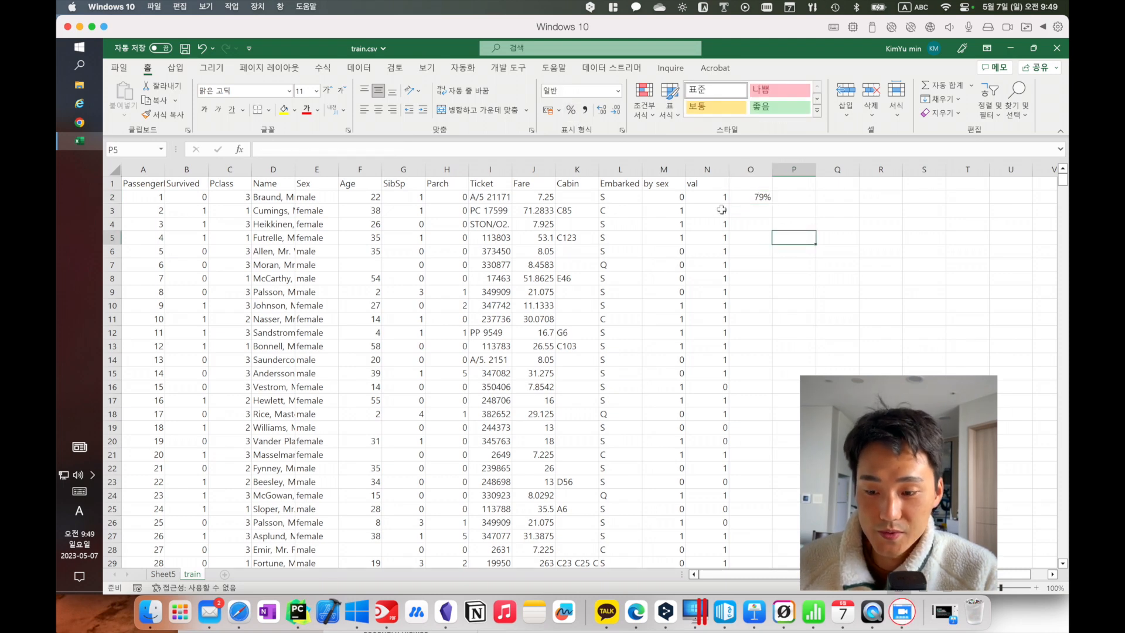
left_click(749, 201)
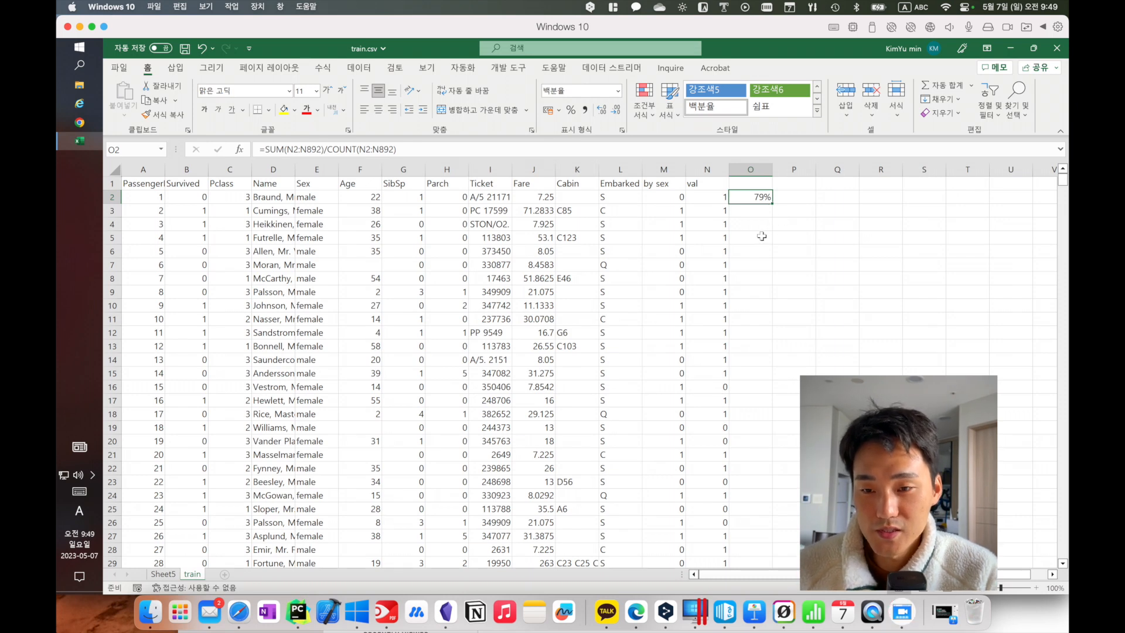
left_click(784, 246)
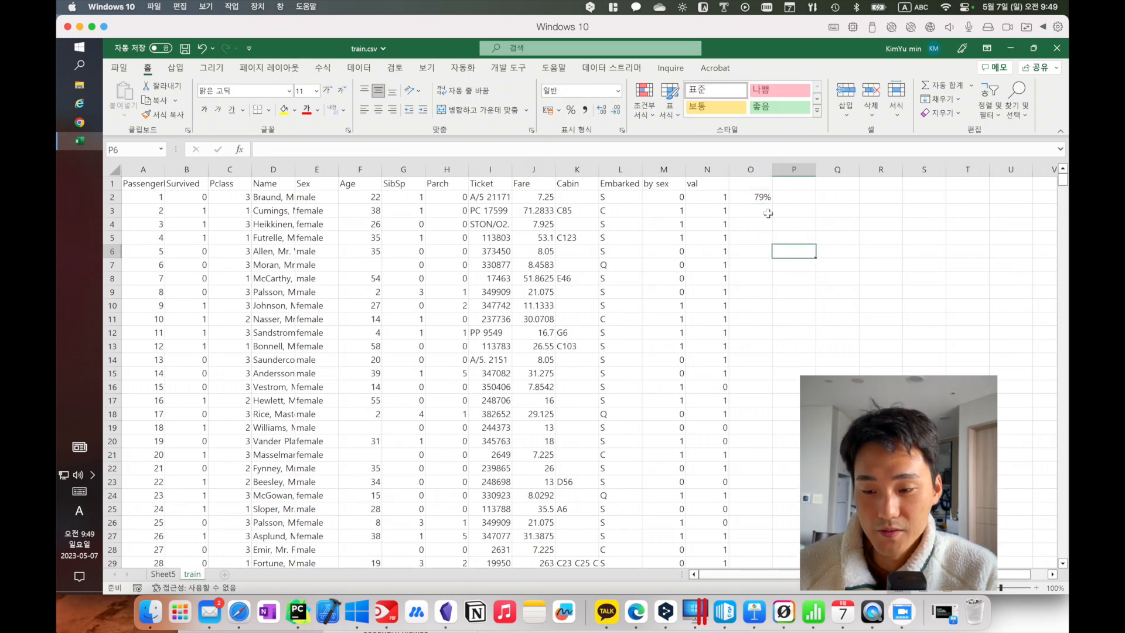
left_click(764, 196)
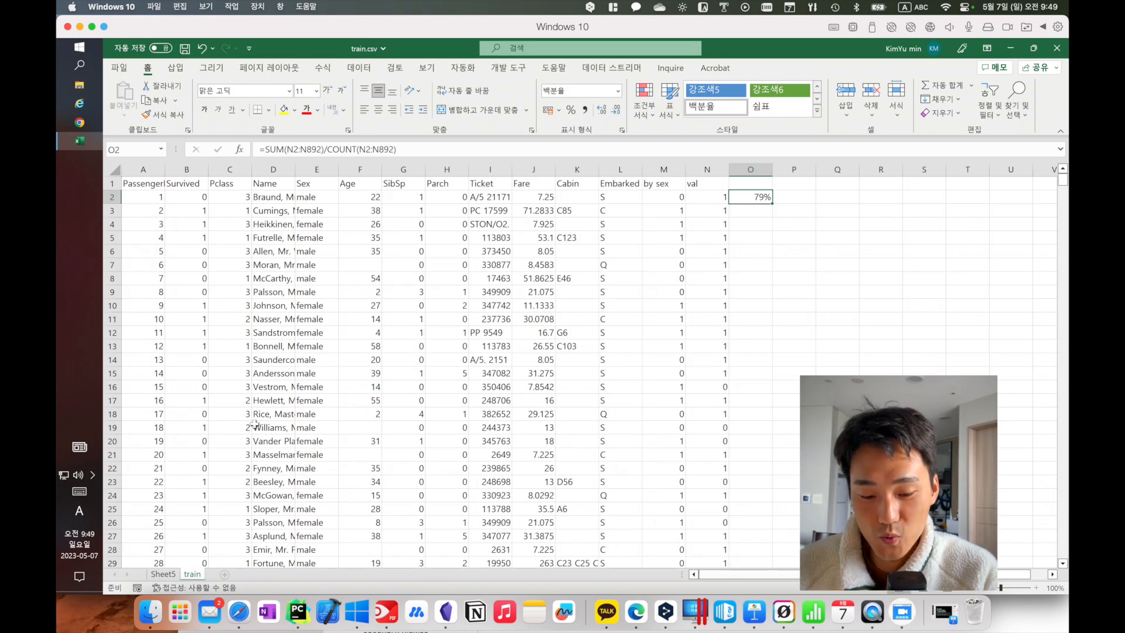
- Switch to the Kaggle Titanic competition in Safari and open its prediction submission form, dismissing the account verification notice
left_click(238, 611)
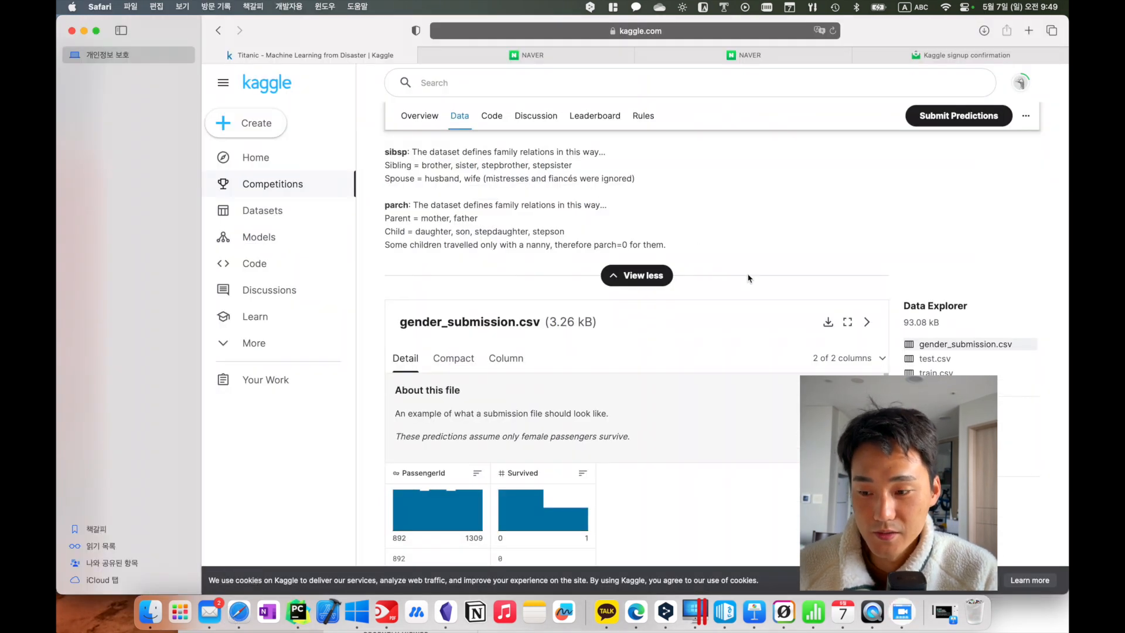
scroll(748, 277, "up", 2)
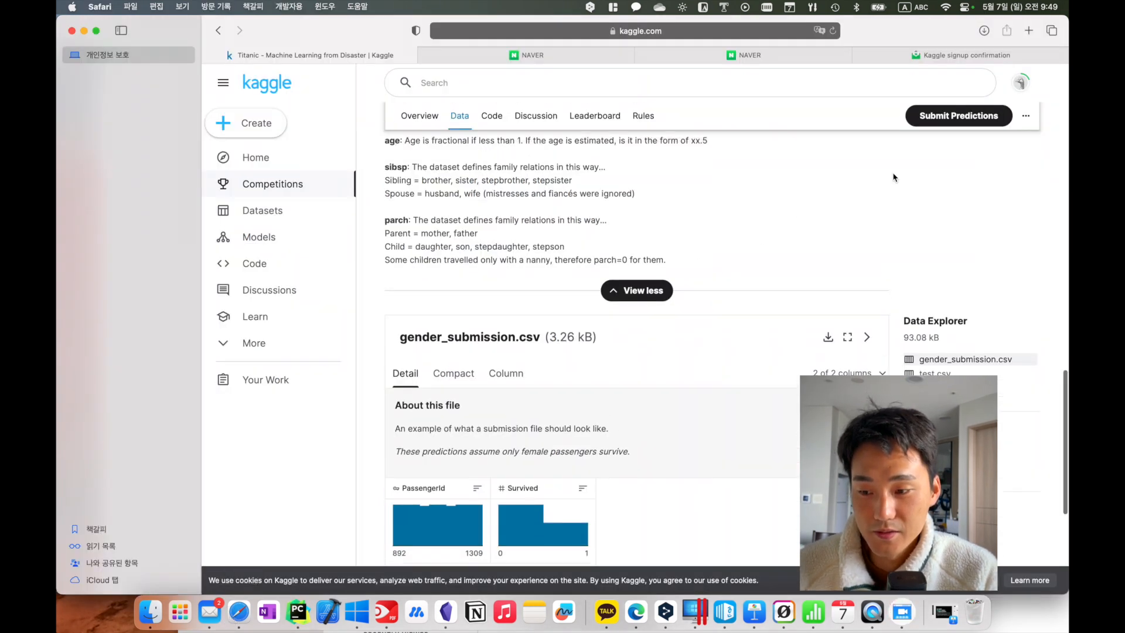
left_click(961, 118)
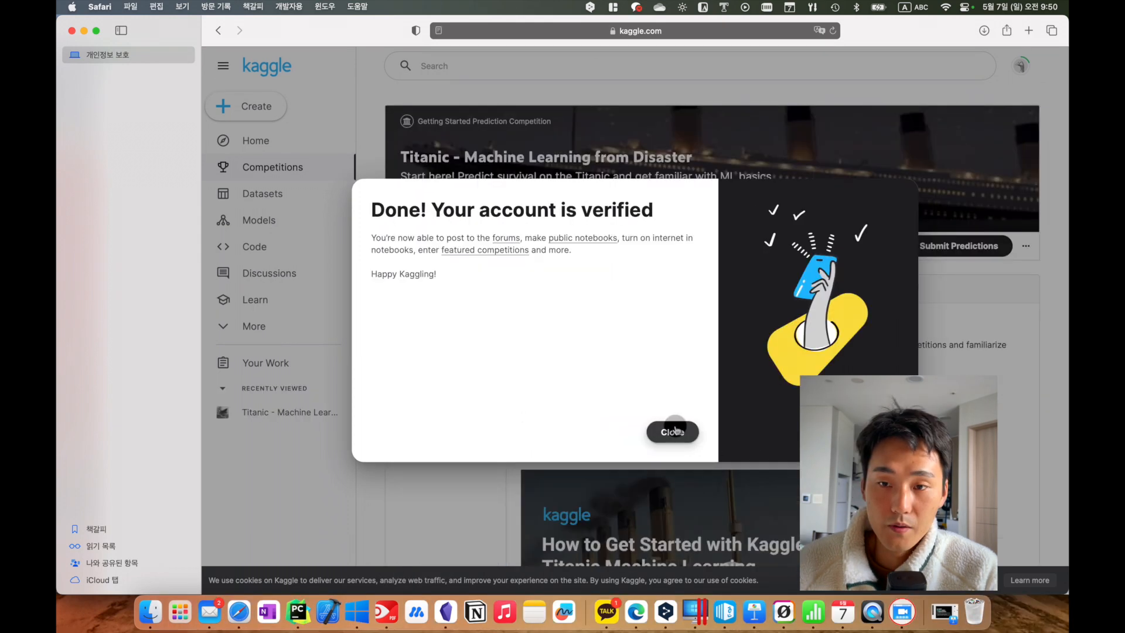
left_click(673, 431)
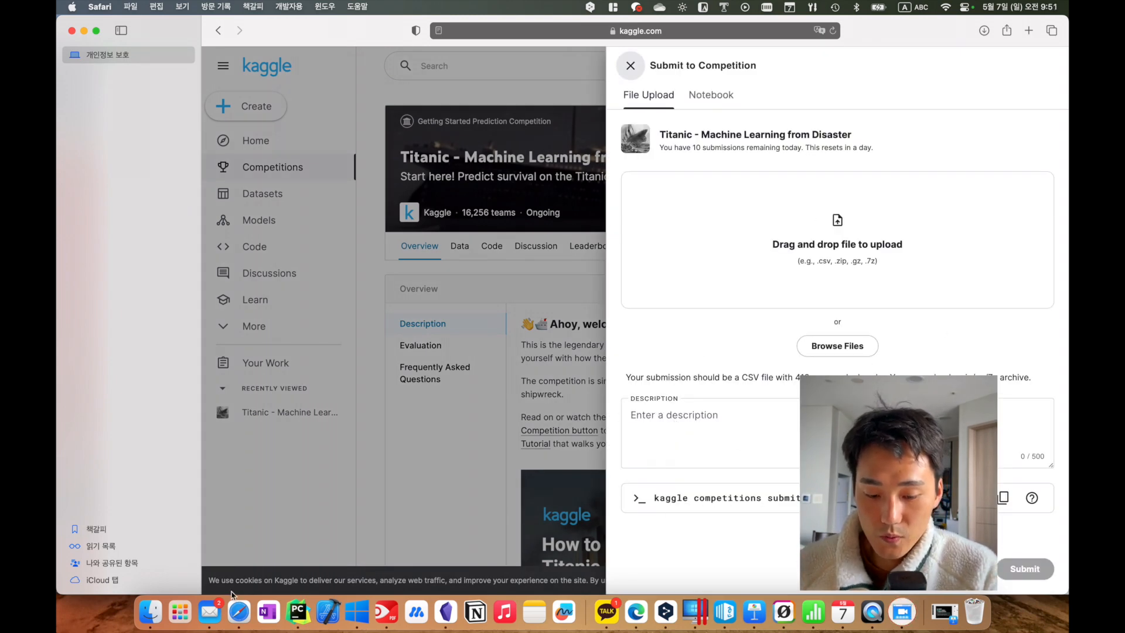
- Switch back to the Windows 10 machine and open test.csv from the titanic folder
left_click(357, 611)
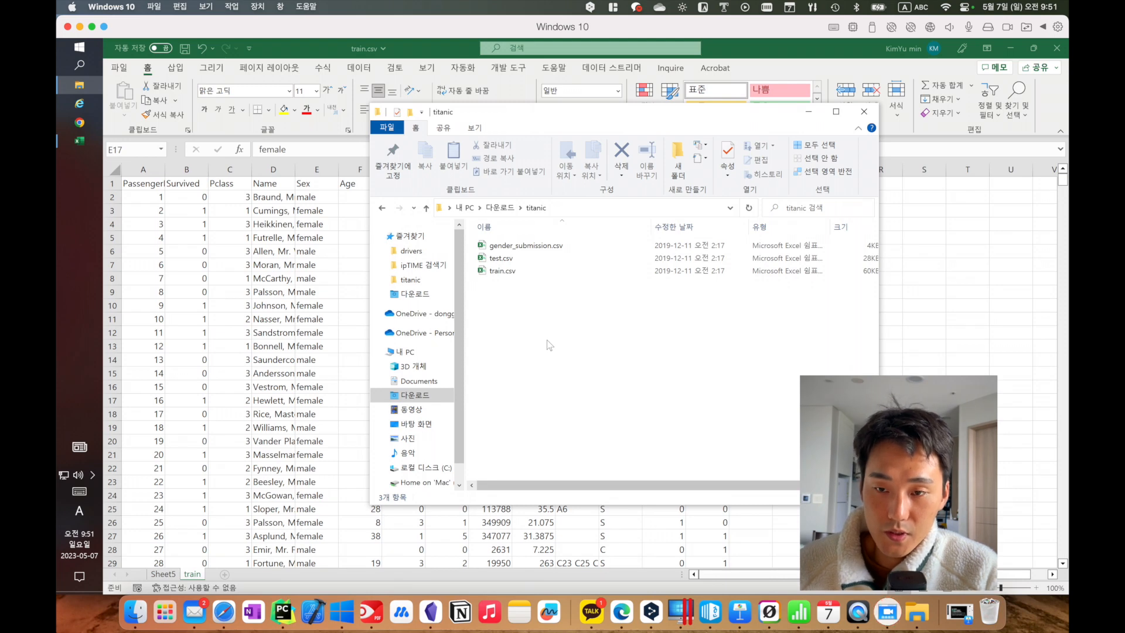
double_click(508, 260)
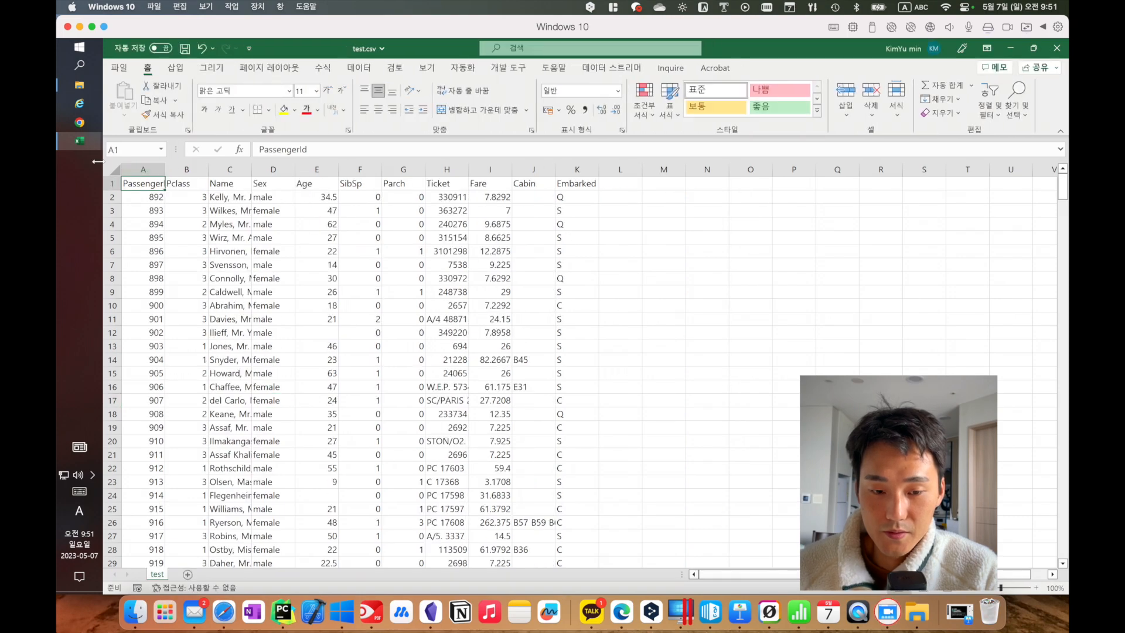
left_click(80, 142)
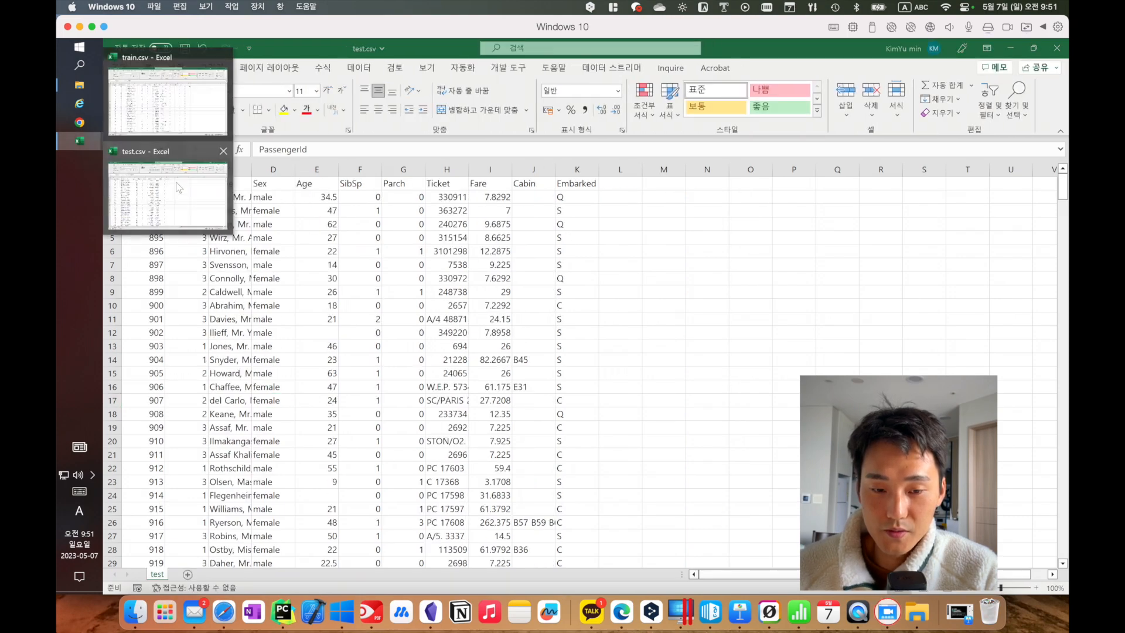
left_click(169, 101)
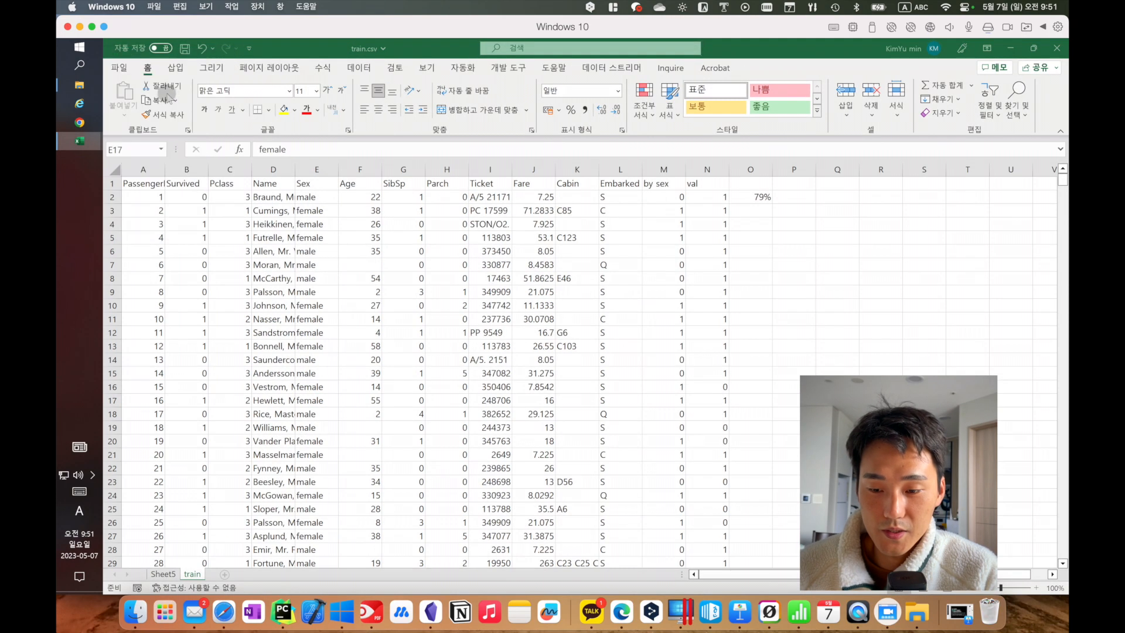
left_click(383, 154)
mouse_move(80, 141)
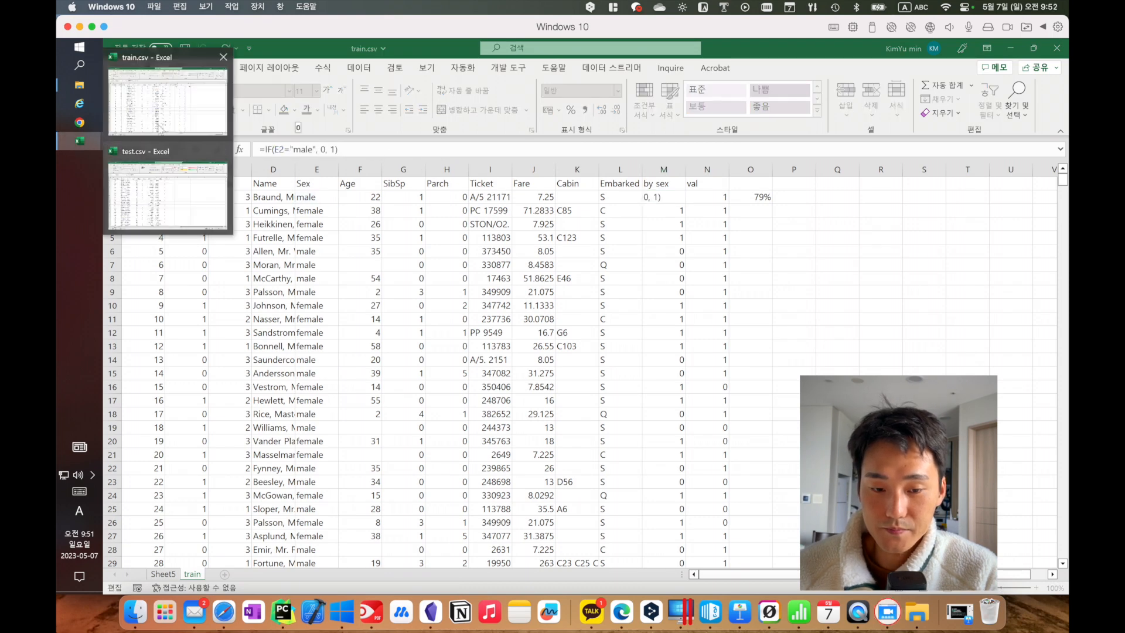
left_click(135, 151)
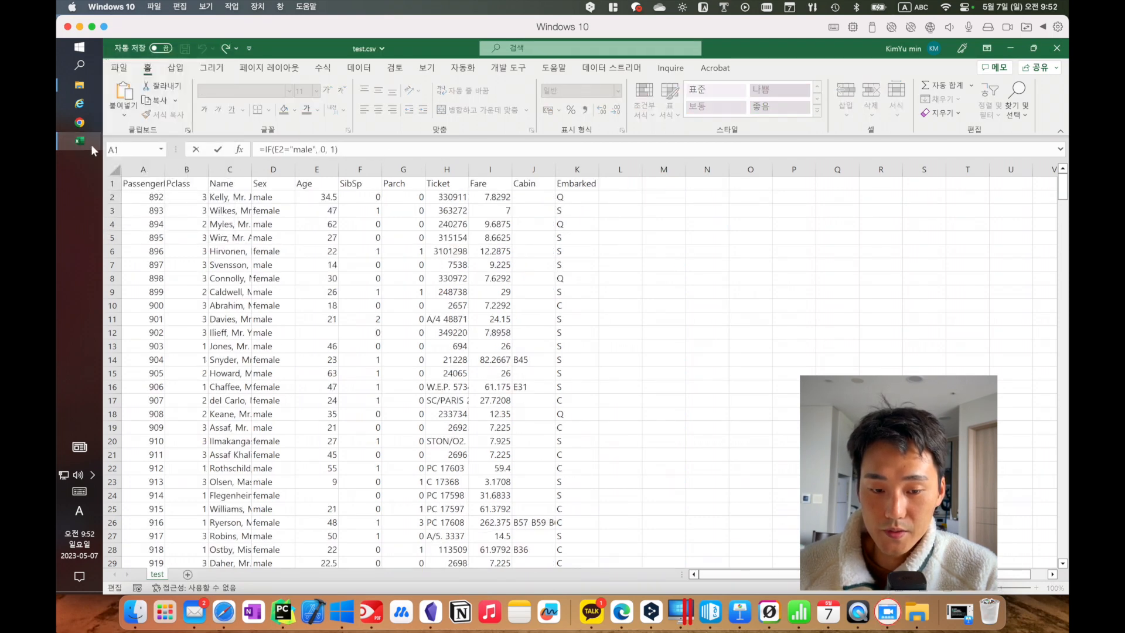
left_click(623, 192)
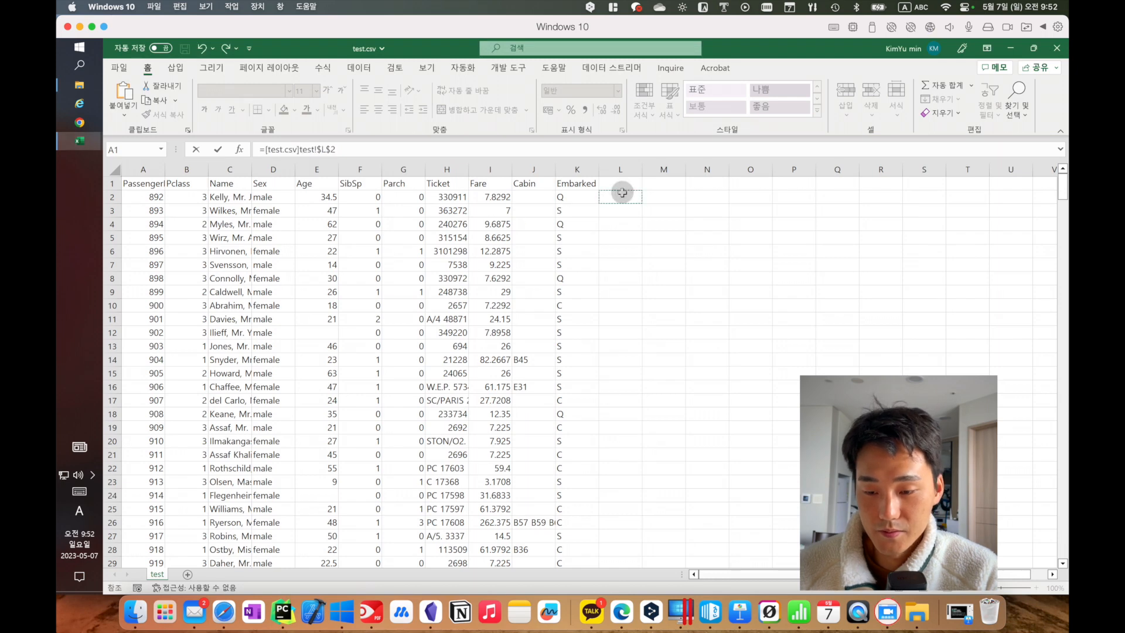
key("Escape")
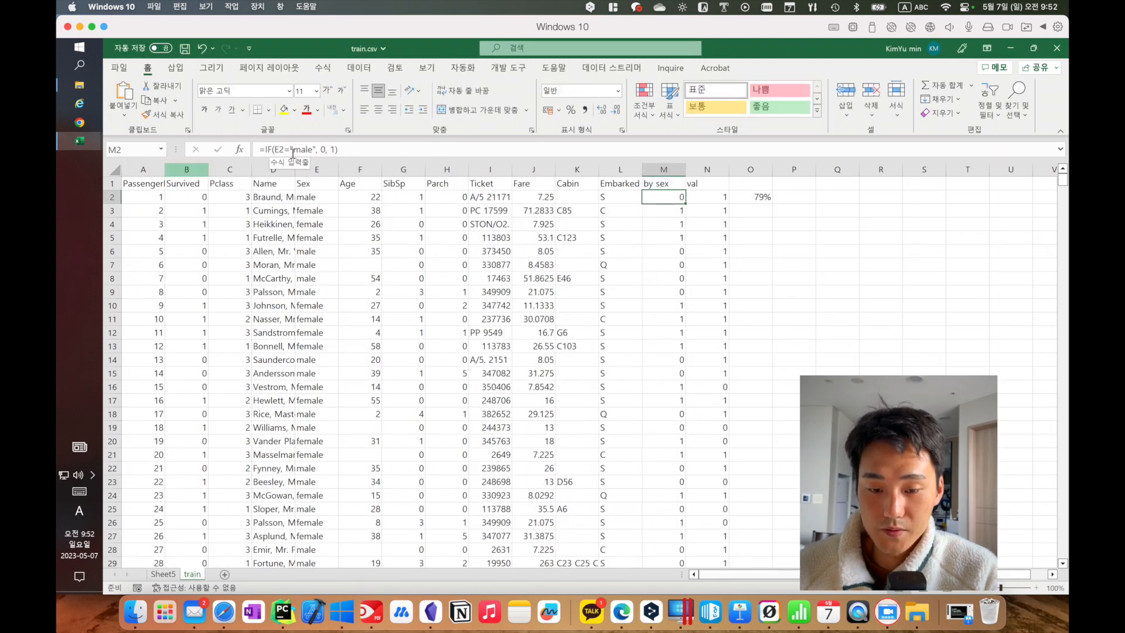
- Switch to test.csv and enter the header "by sex" in L1, beside the Embarked column
left_click(90, 141)
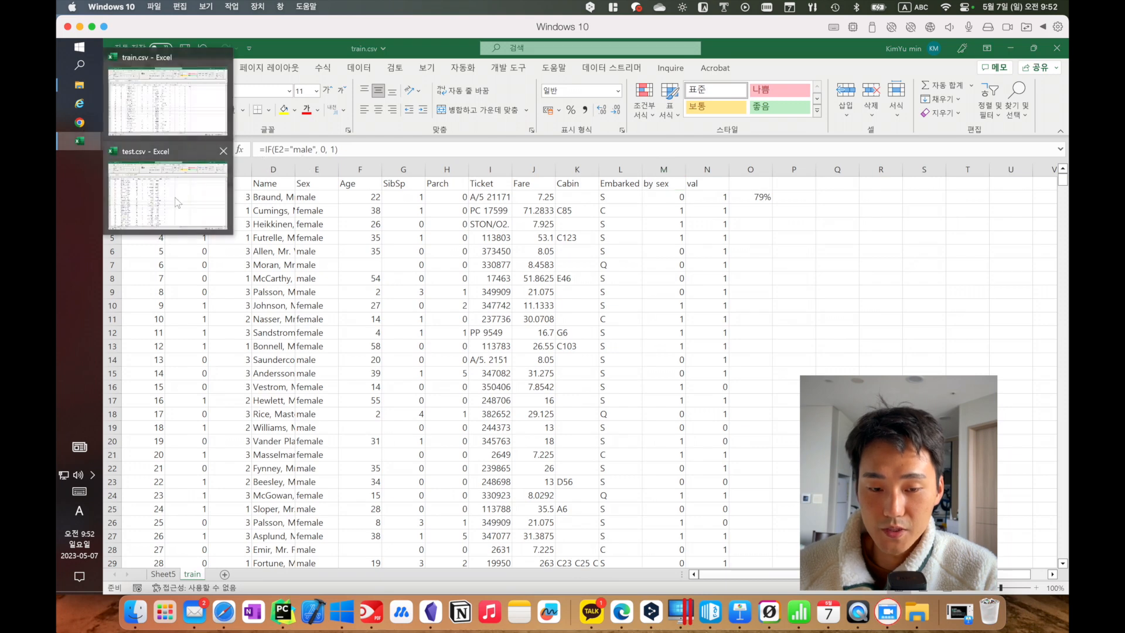
left_click(153, 186)
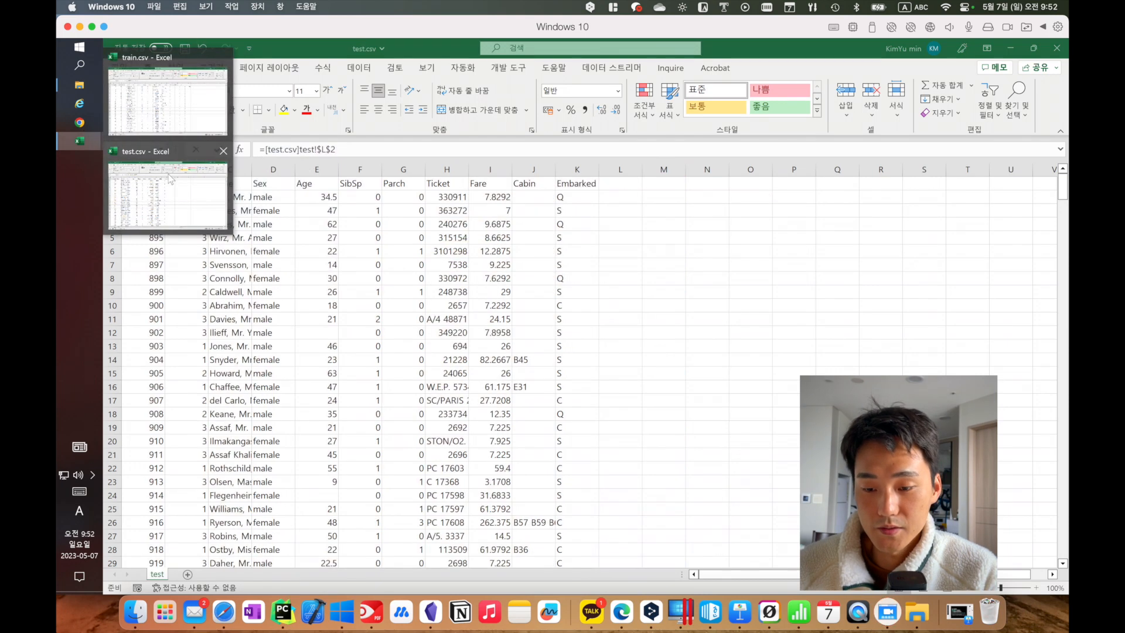
left_click(622, 185)
type("by")
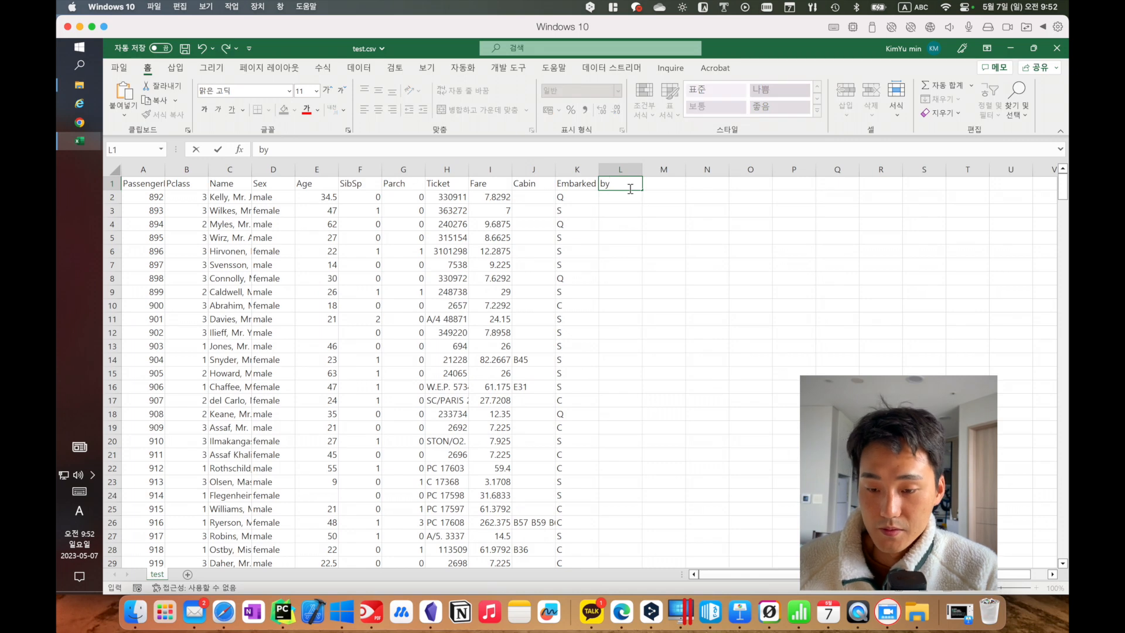
type(" se")
key("BackSpace")
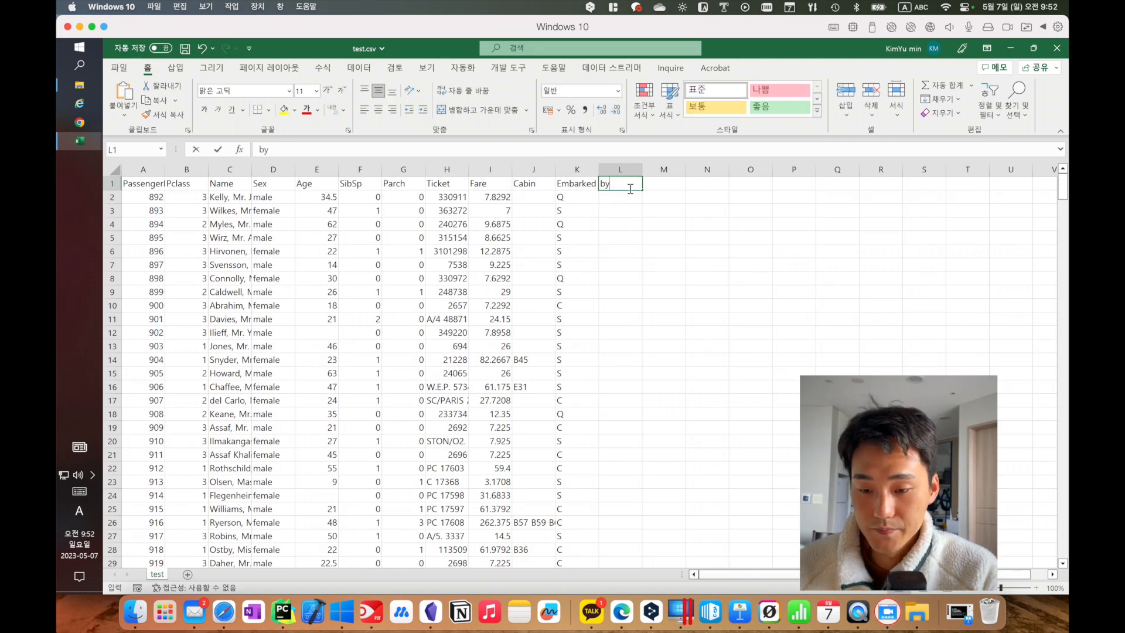
type("ex")
key("Return")
- Enter =IF(D2="male", 0, 1) in L2 and fill it down the by sex column to the last passenger
type("=if(")
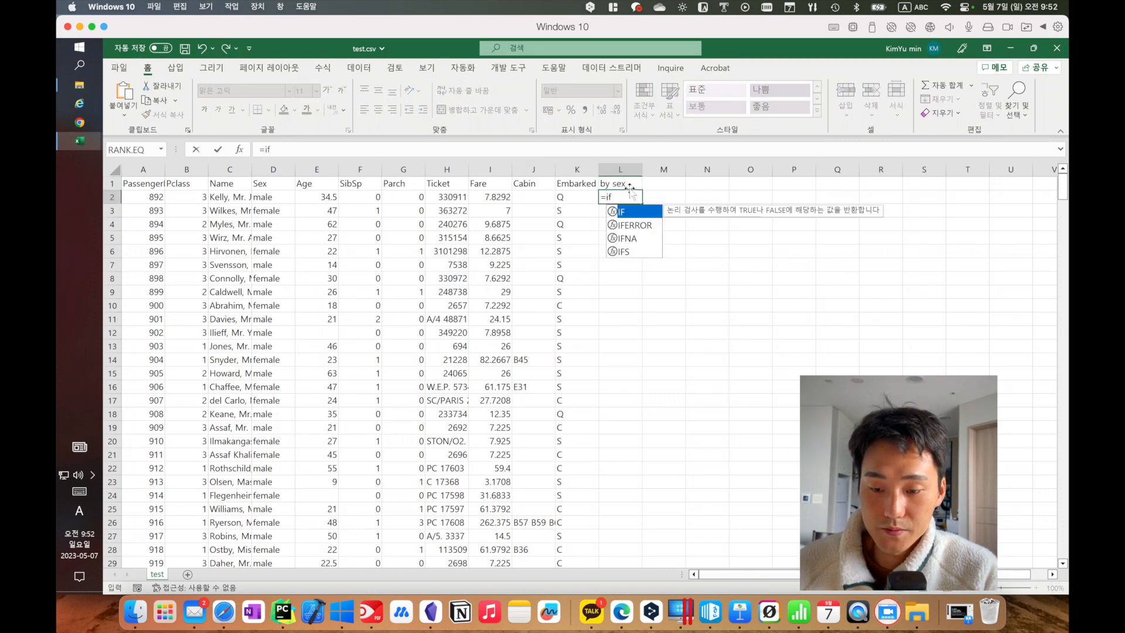
left_click(283, 198)
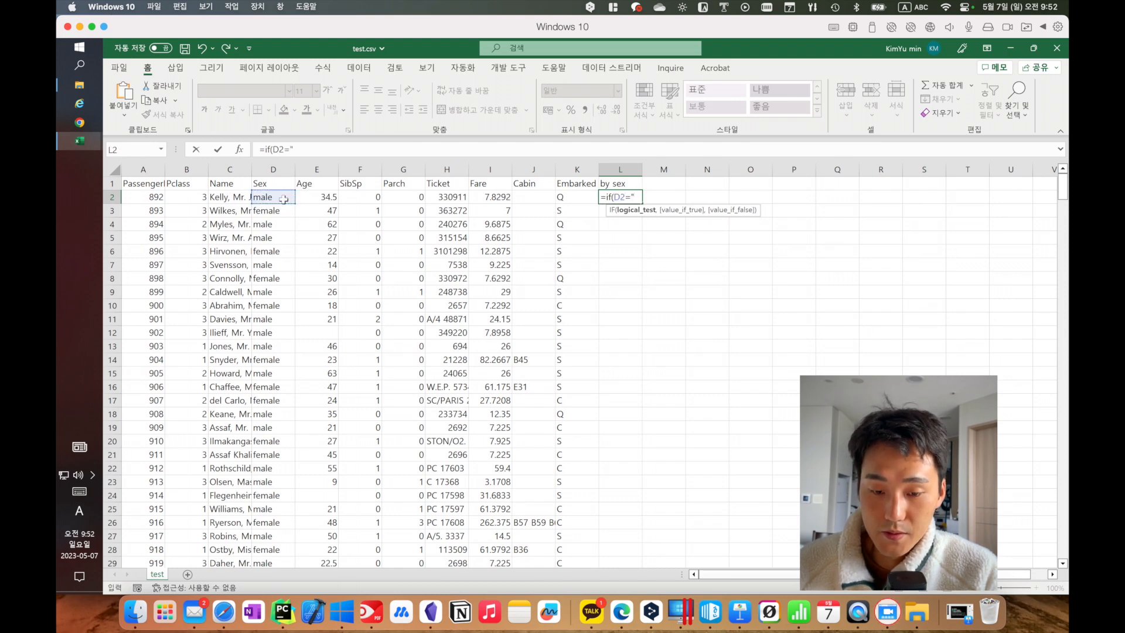
type("male\",")
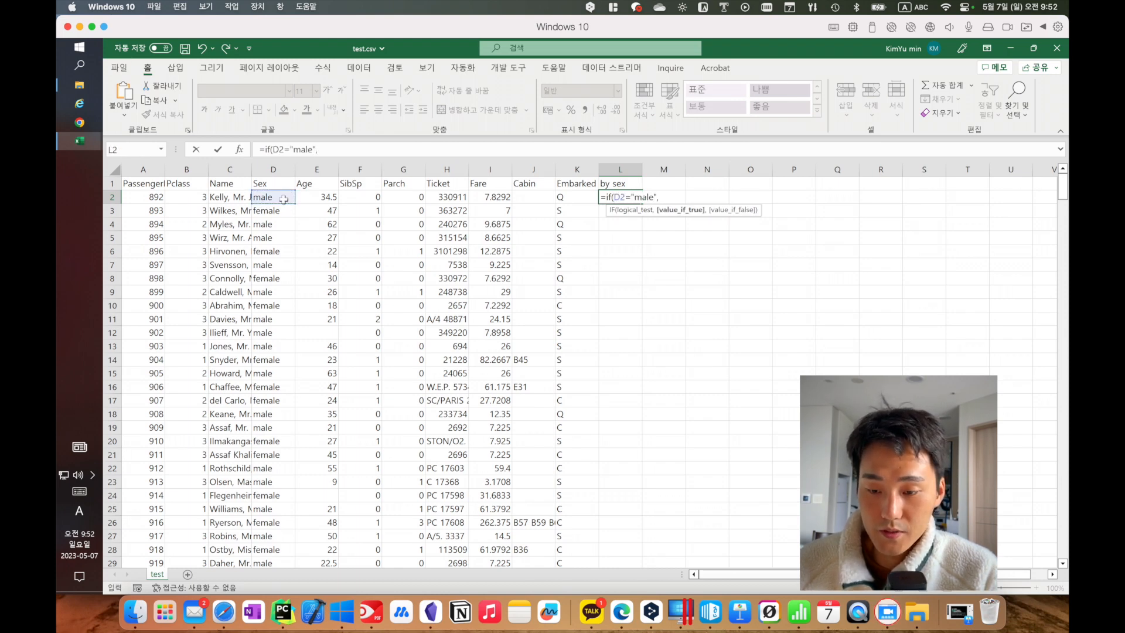
type(" 0, 1")
key("Return")
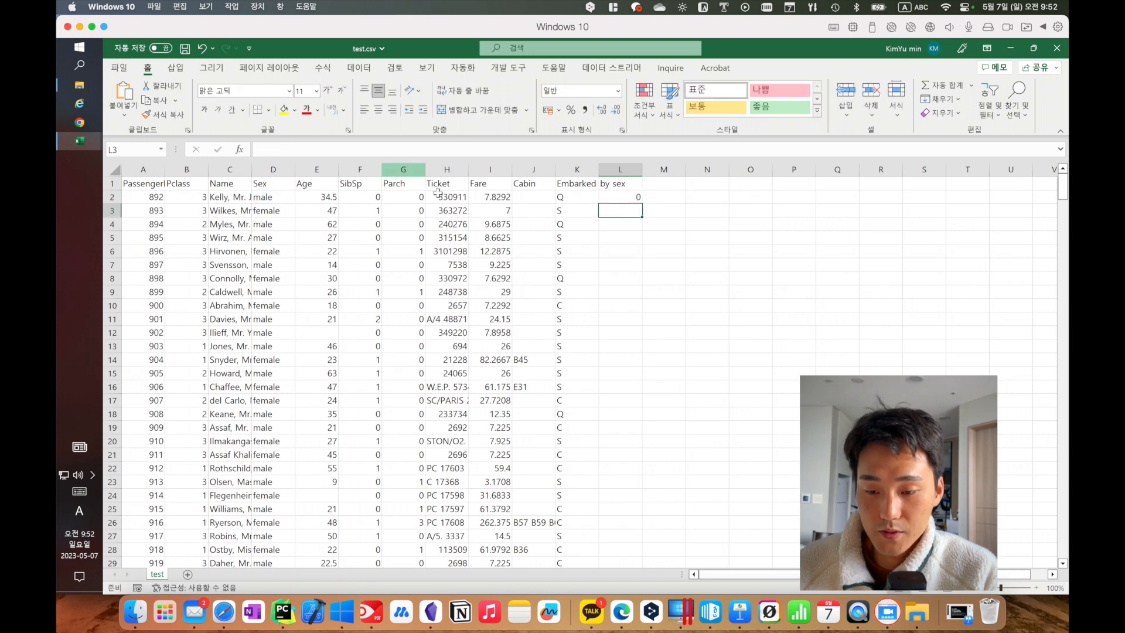
left_click(626, 199)
double_click(642, 203)
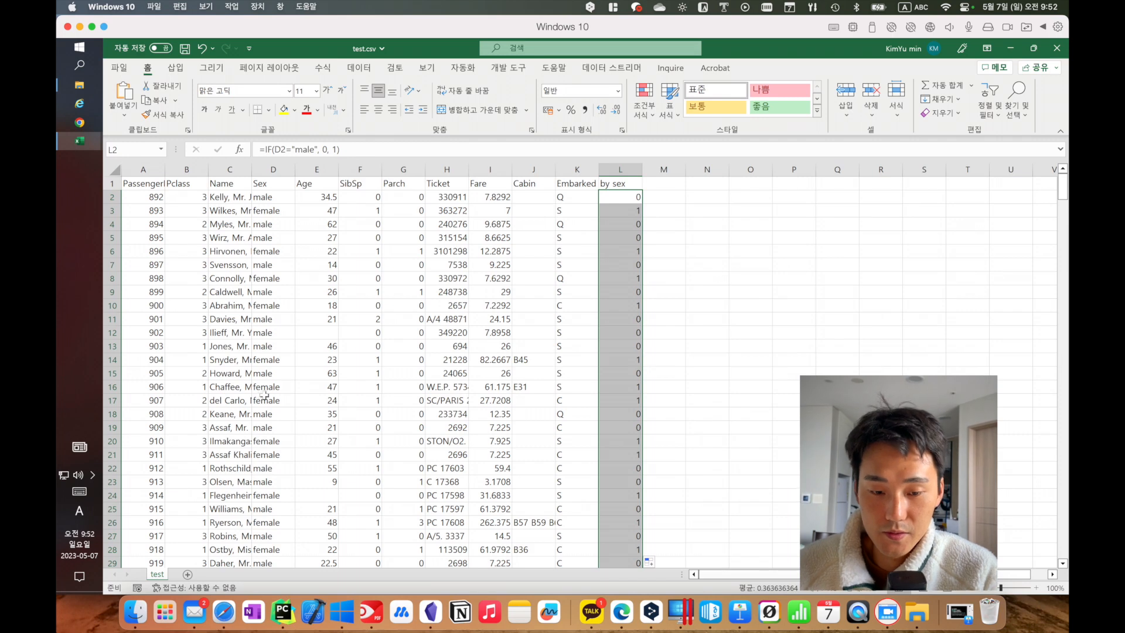
- Review the PassengerId and by sex columns, and preview gender_submission.csv from the titanic folder in Finder
left_click(144, 170)
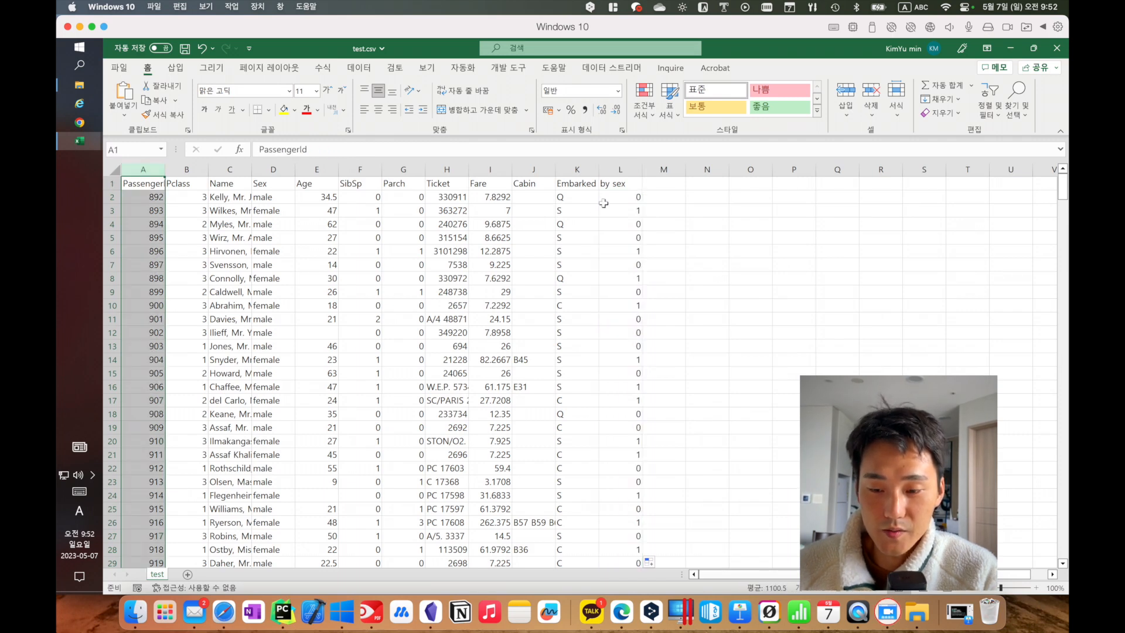
left_click(621, 183)
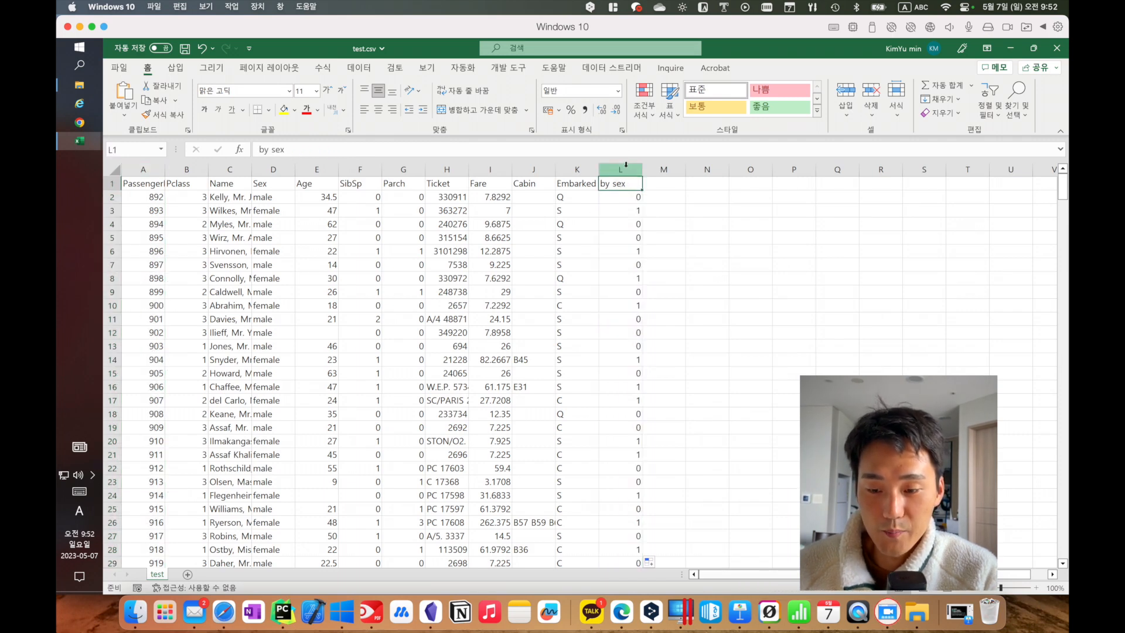
left_click(621, 169)
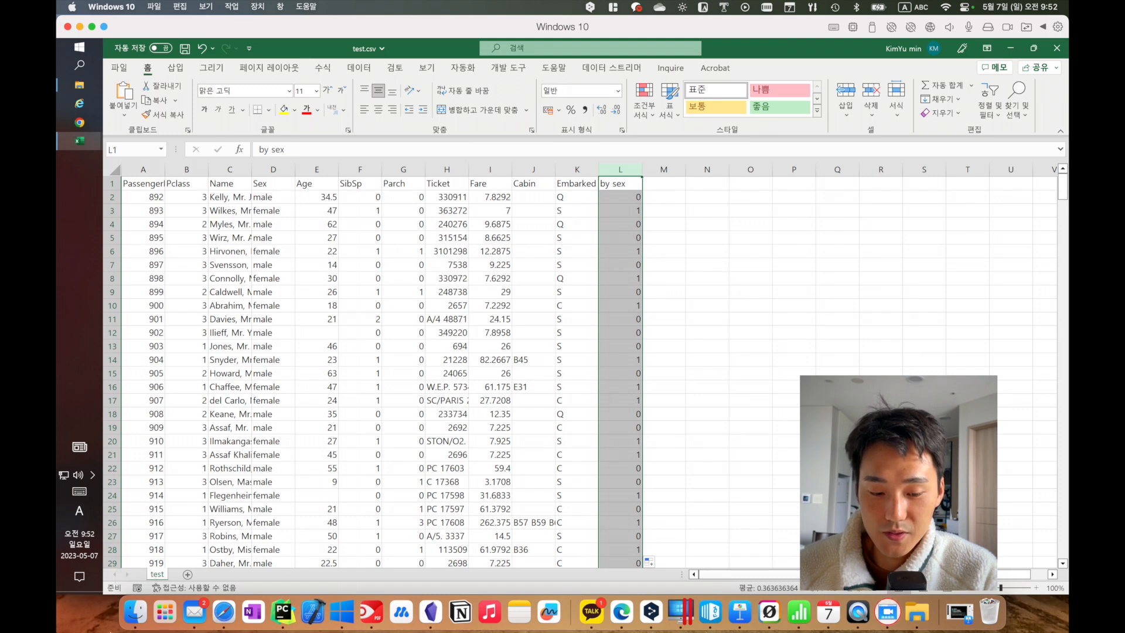
left_click(130, 622)
left_click(557, 287)
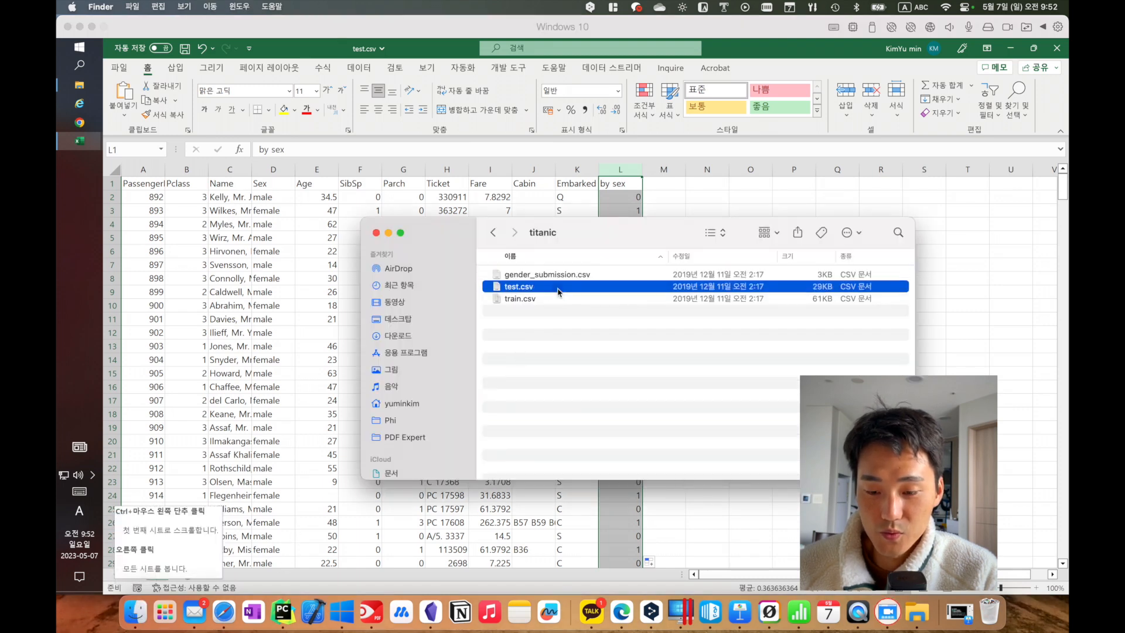
left_click(558, 277)
key("space")
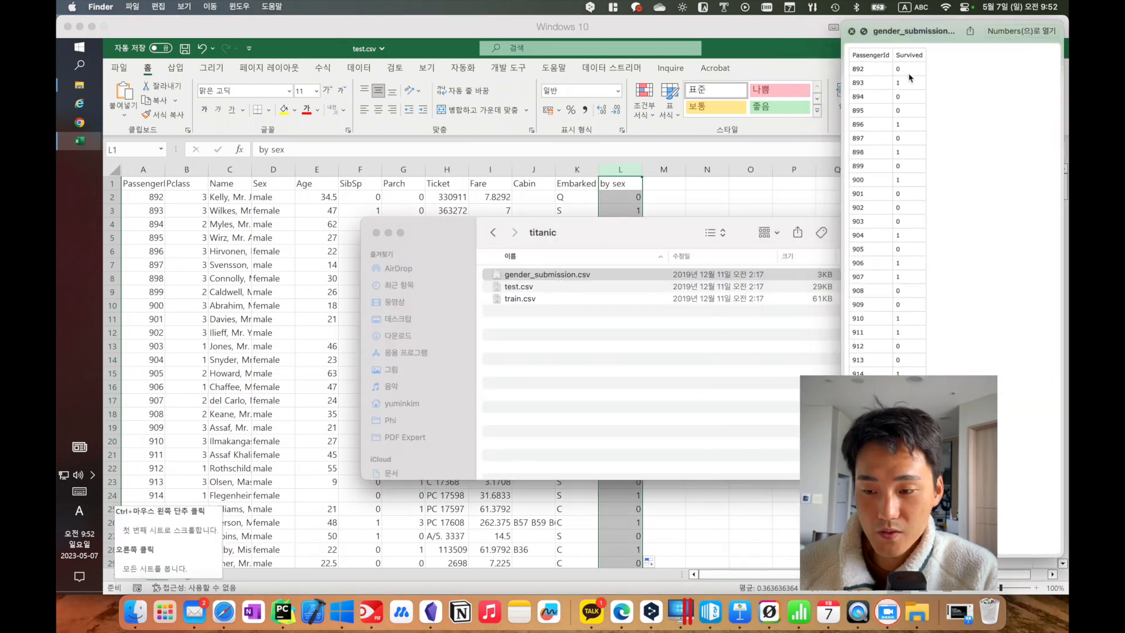
- Compare the by sex predictions in L2:L27 with the Survived column in the gender_submission.csv preview
left_click(662, 211)
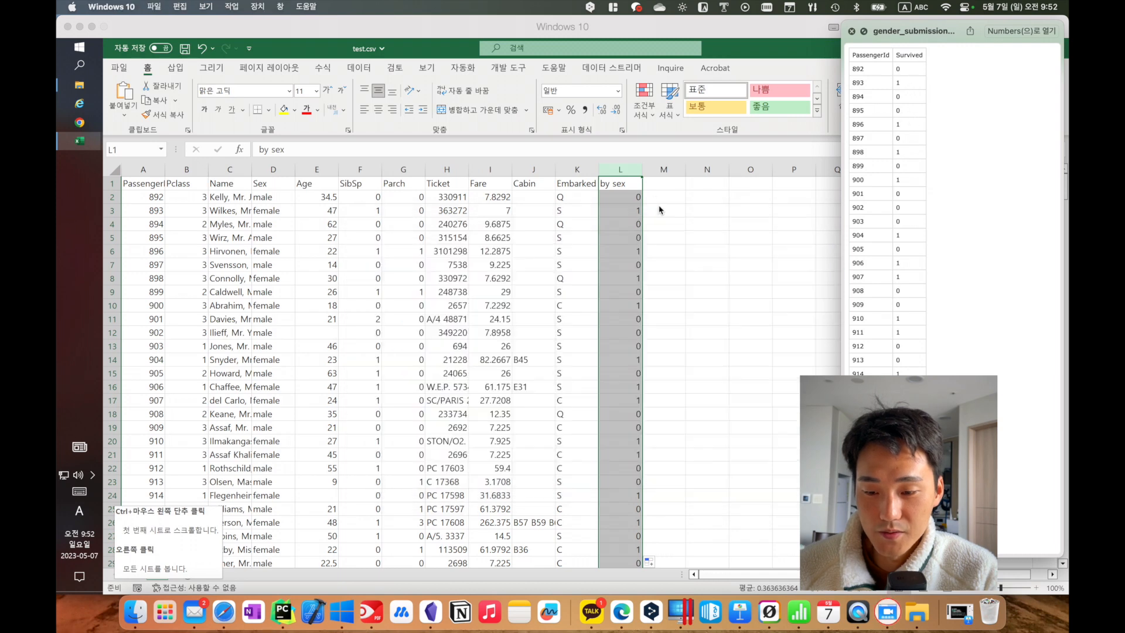
left_click(637, 198)
left_click(638, 212)
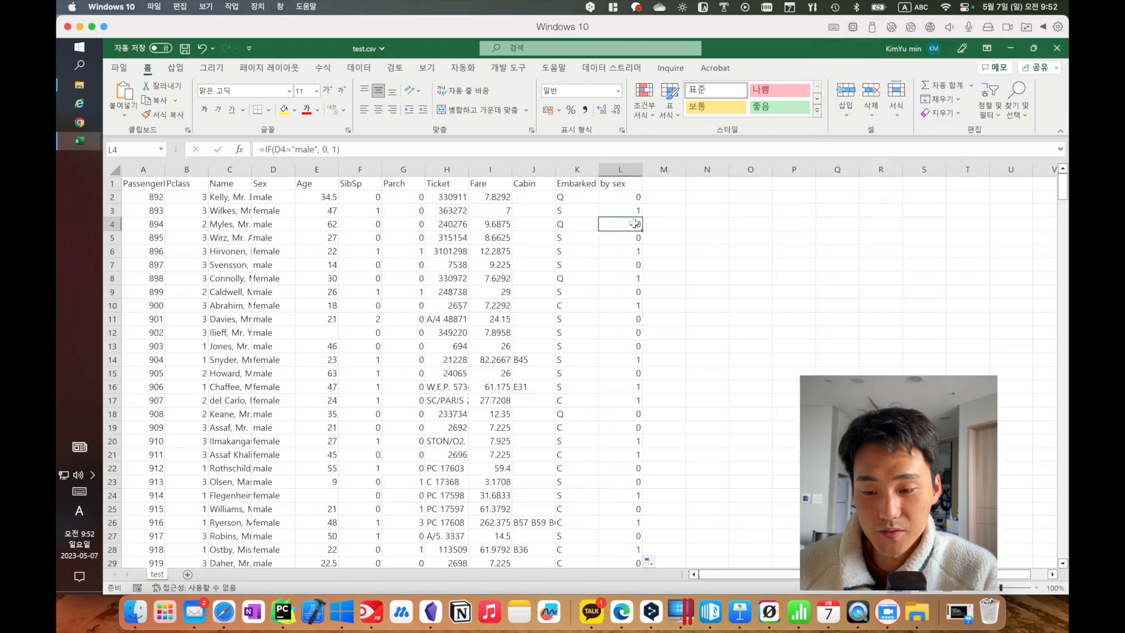
left_click_drag(636, 199, 627, 537)
left_click(135, 612)
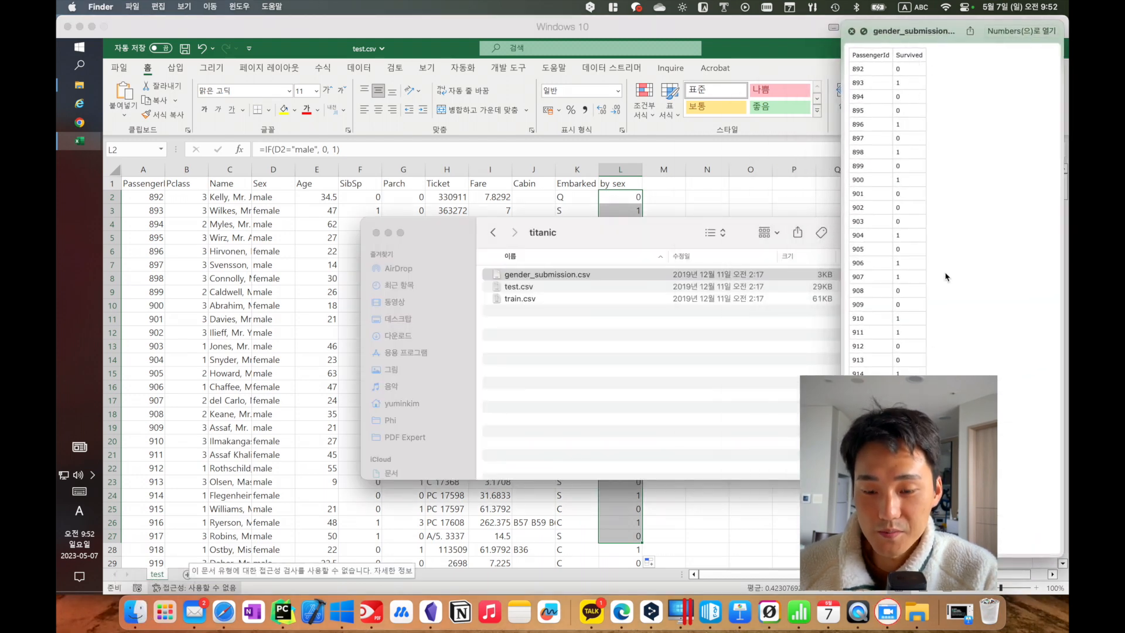
left_click(273, 481)
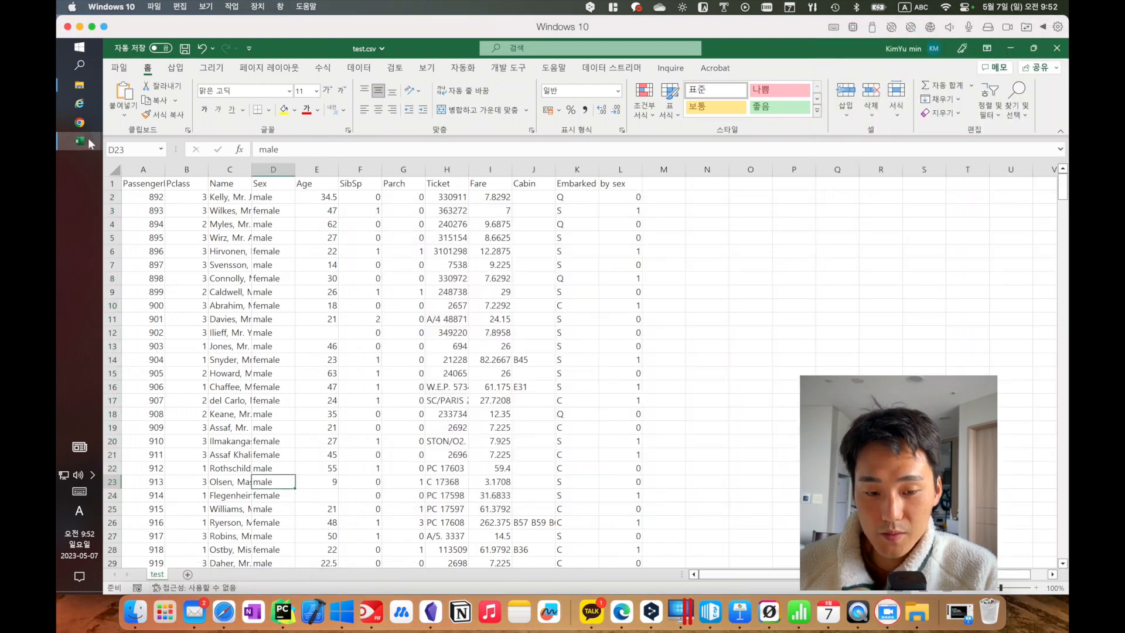
- Switch to train.csv and check the prediction accuracy in O2
mouse_move(80, 141)
left_click(185, 118)
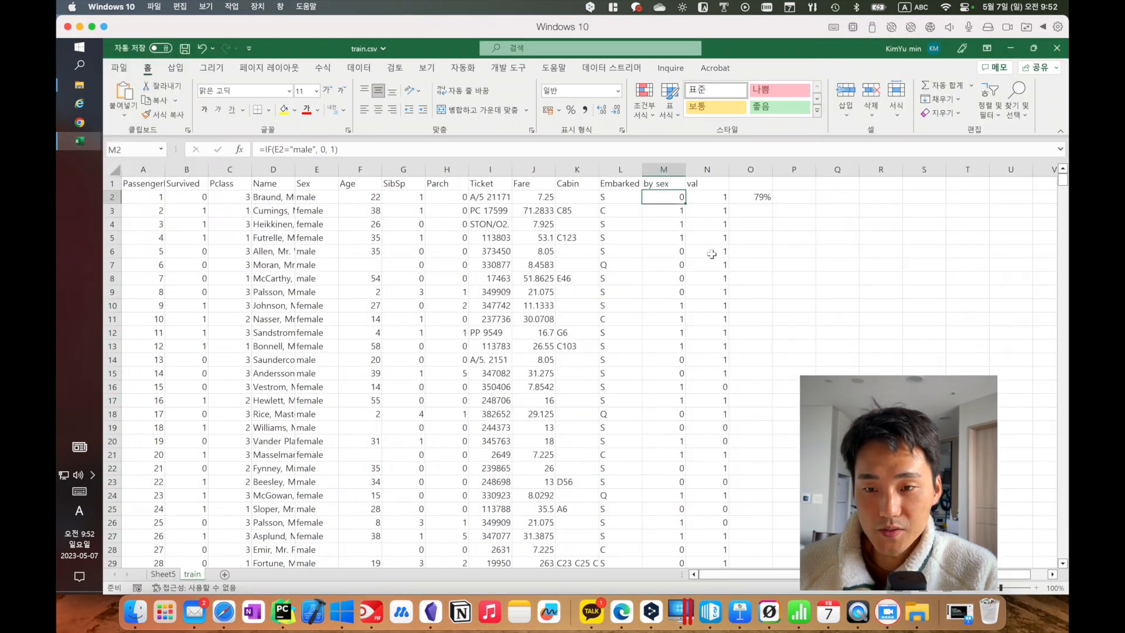
left_click(766, 201)
left_click(753, 249)
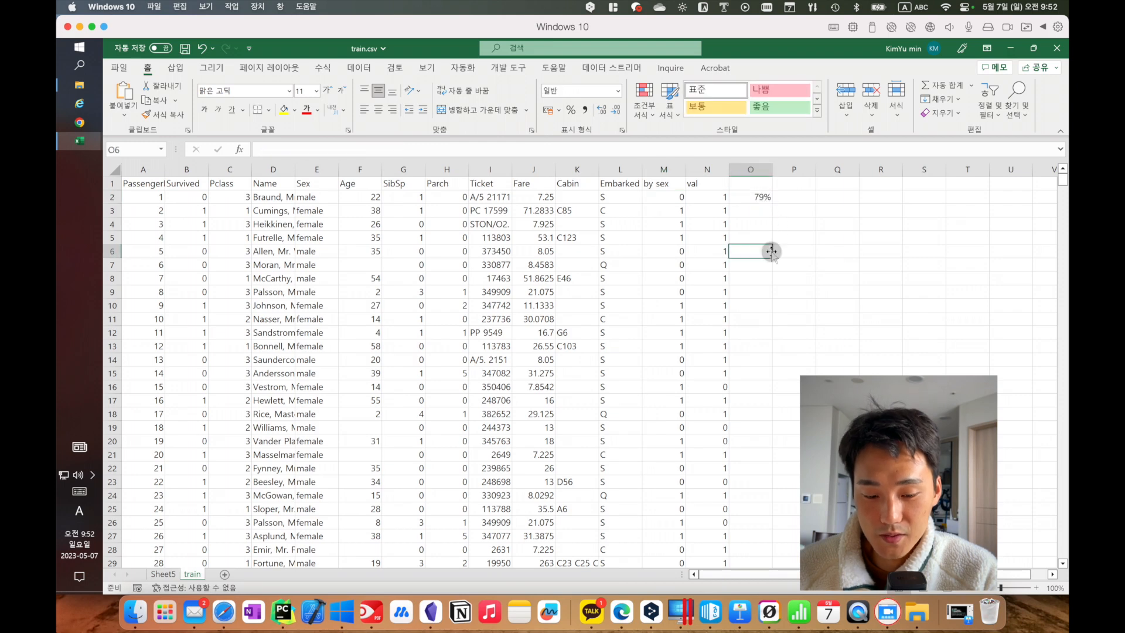
- Switch to the Kaggle submission form in Safari and upload gender_submission.csv from the titanic folder
left_click(224, 613)
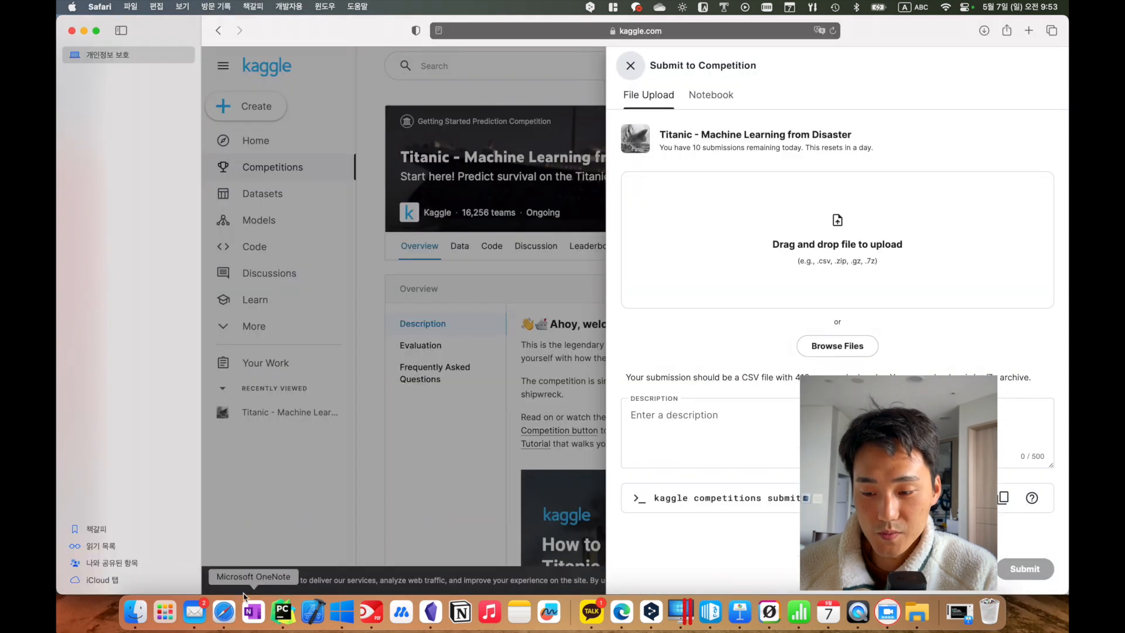
left_click(838, 345)
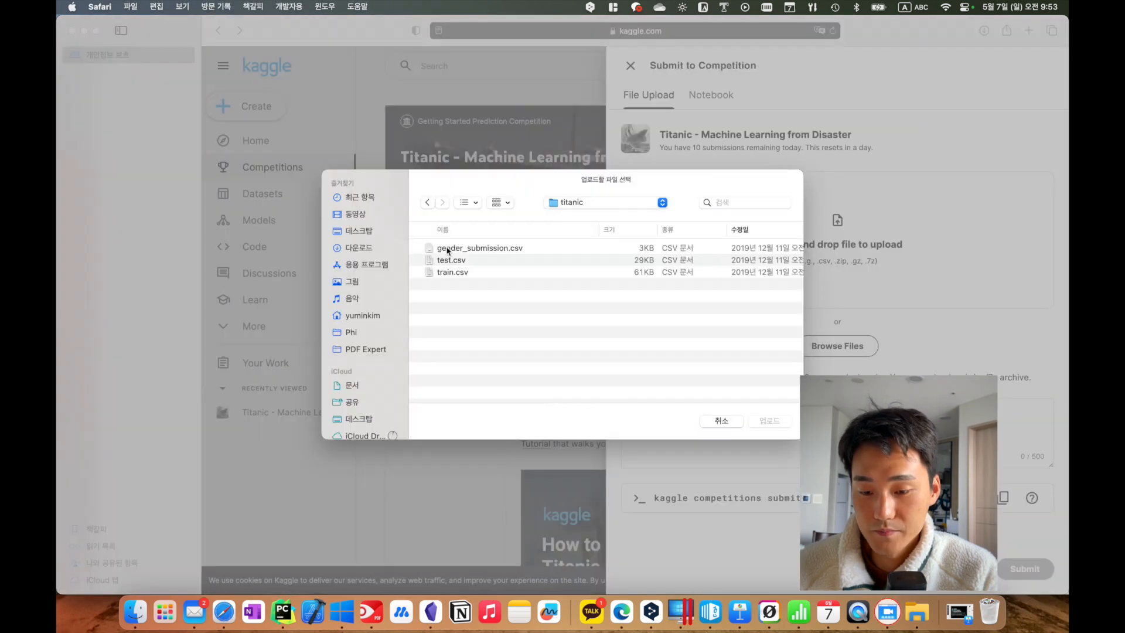
double_click(486, 248)
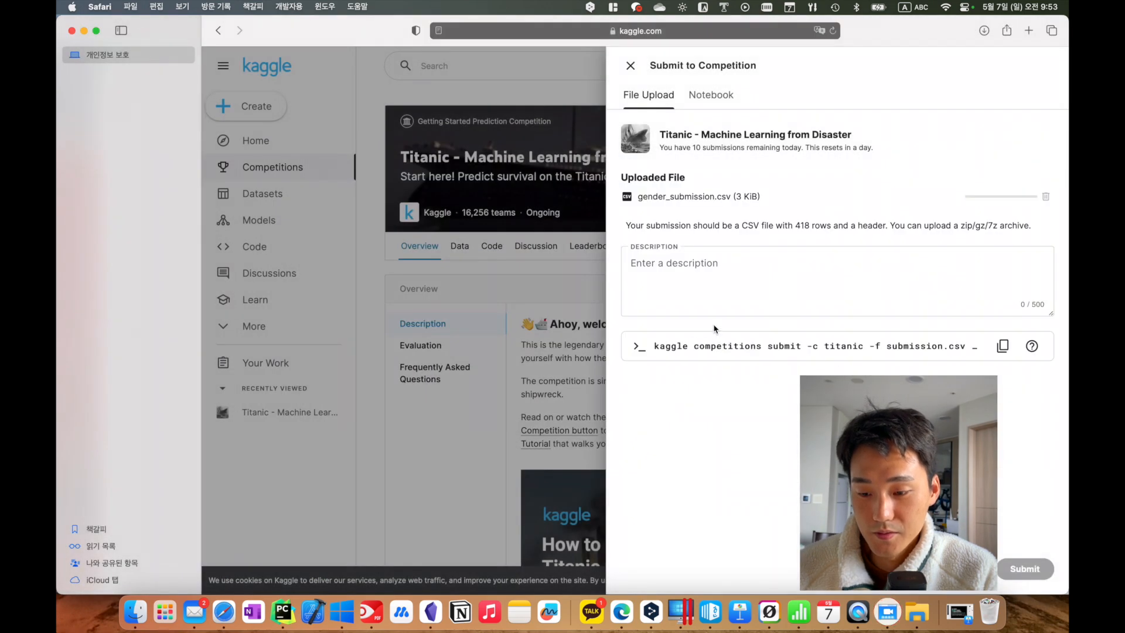
- Describe the uploaded submission as "first" and submit it to the Titanic competition
left_click(708, 273)
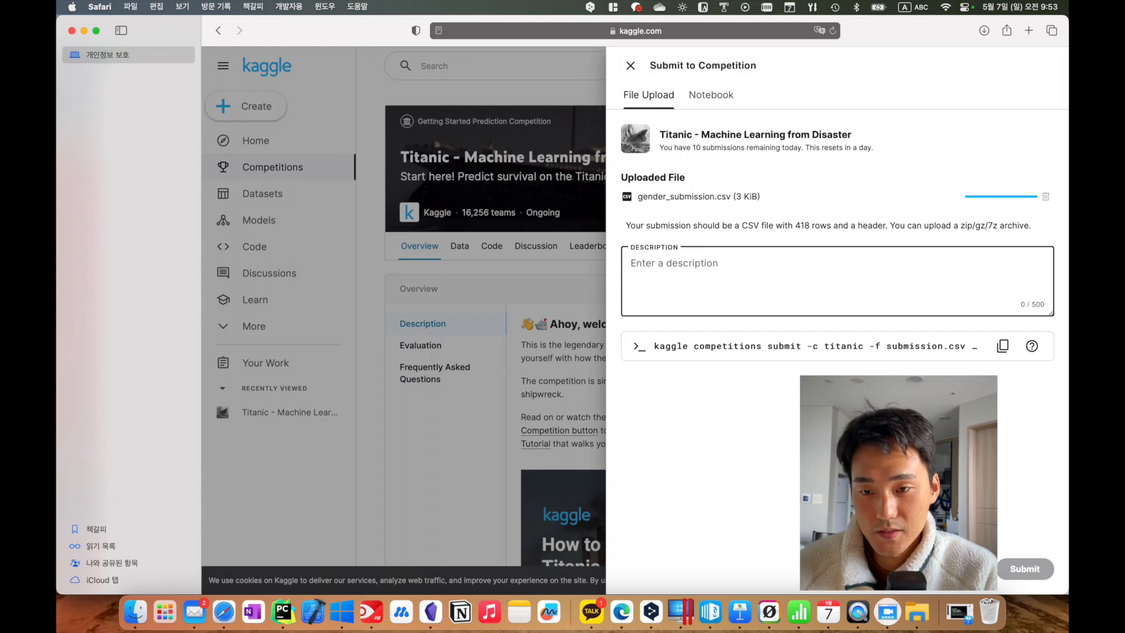
type("first")
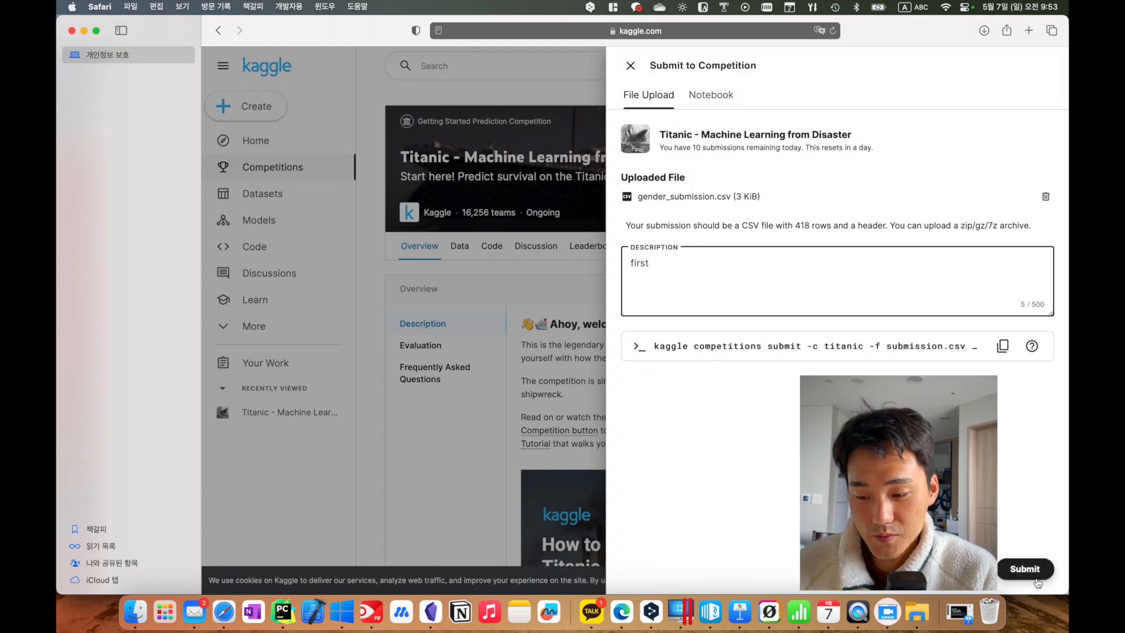
left_click(1035, 570)
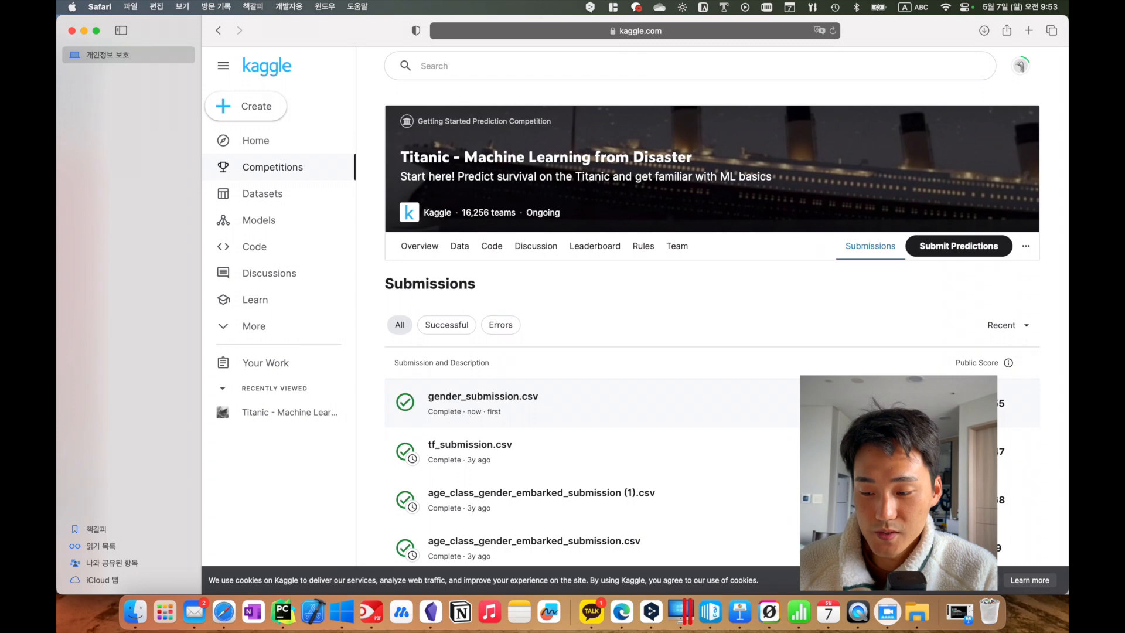
- Open the new submission's details to read its score, and switch back to train.csv in Windows 10 to compare the accuracy
left_click(1003, 415)
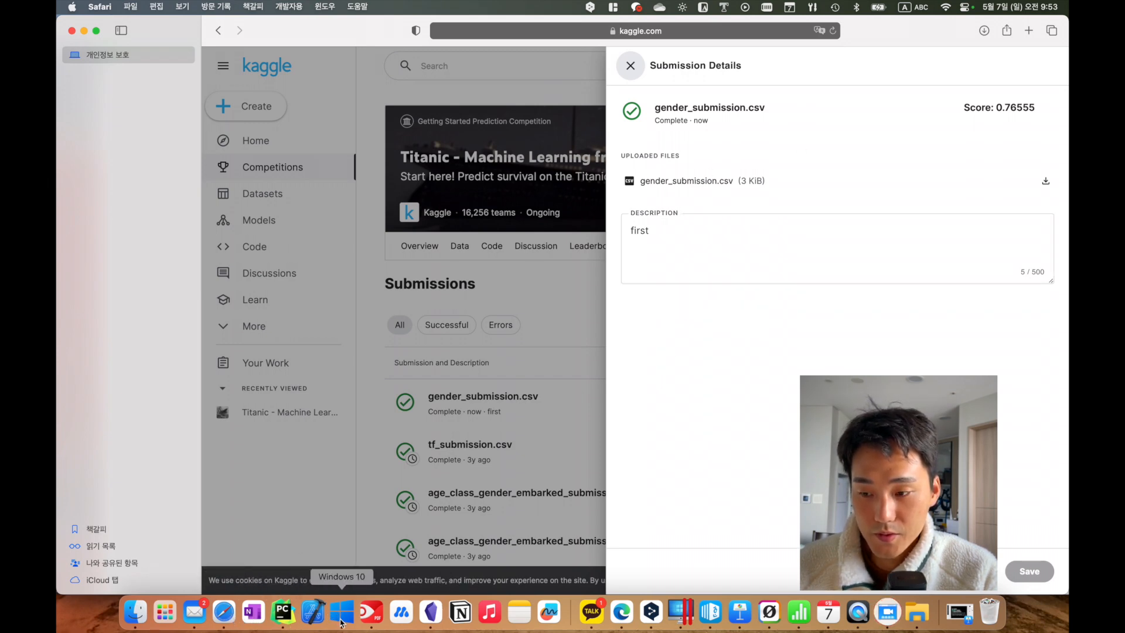
left_click(341, 622)
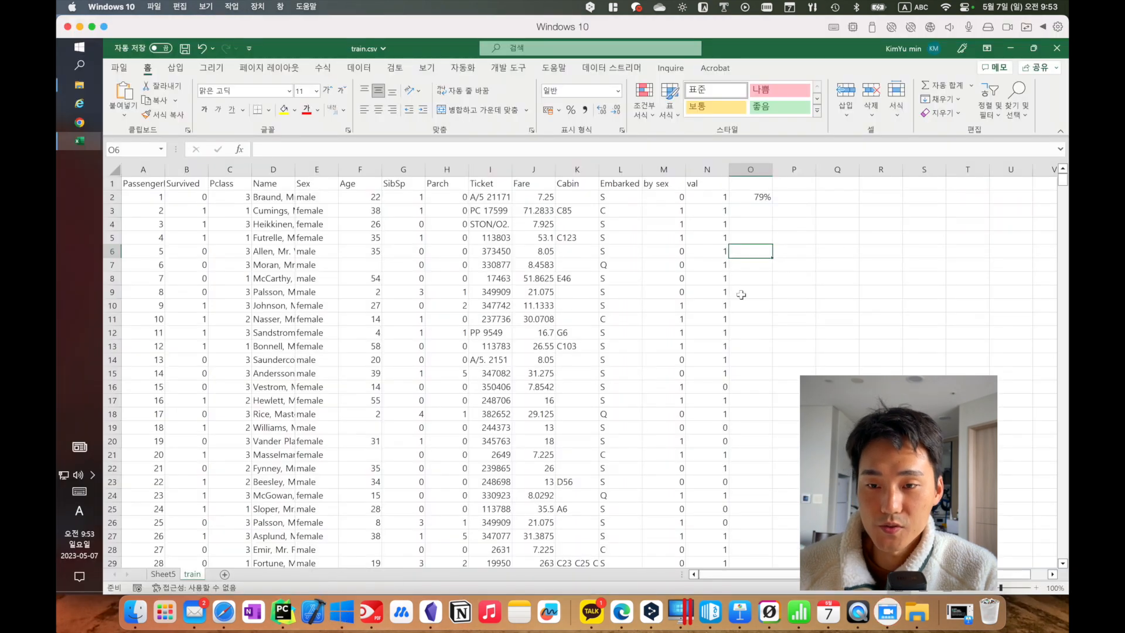
left_click(764, 307)
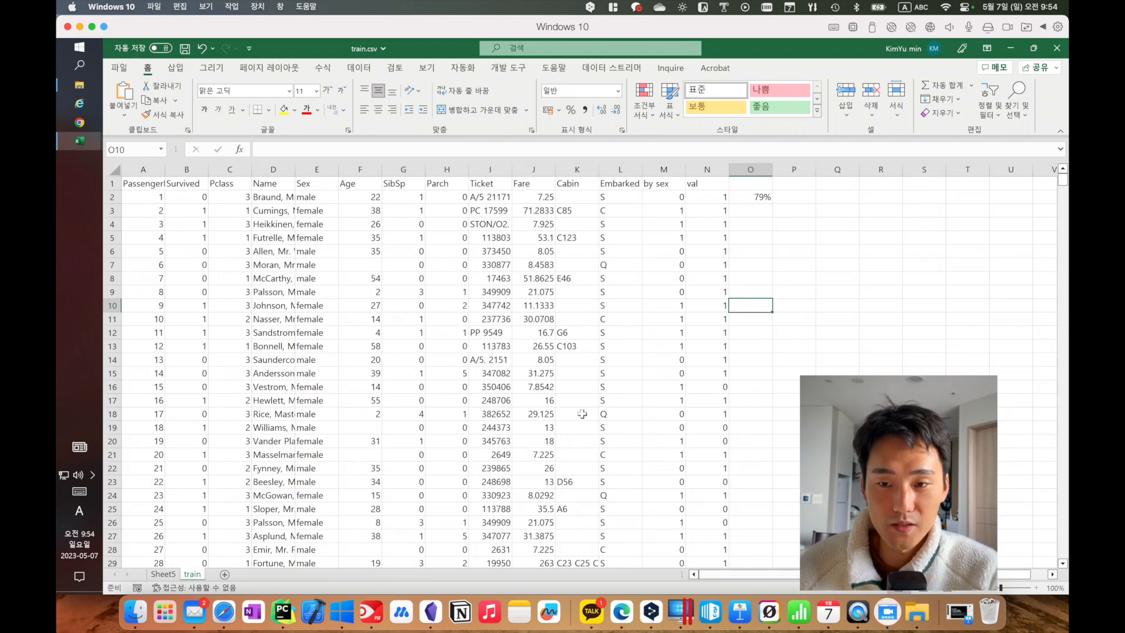
left_click(732, 412)
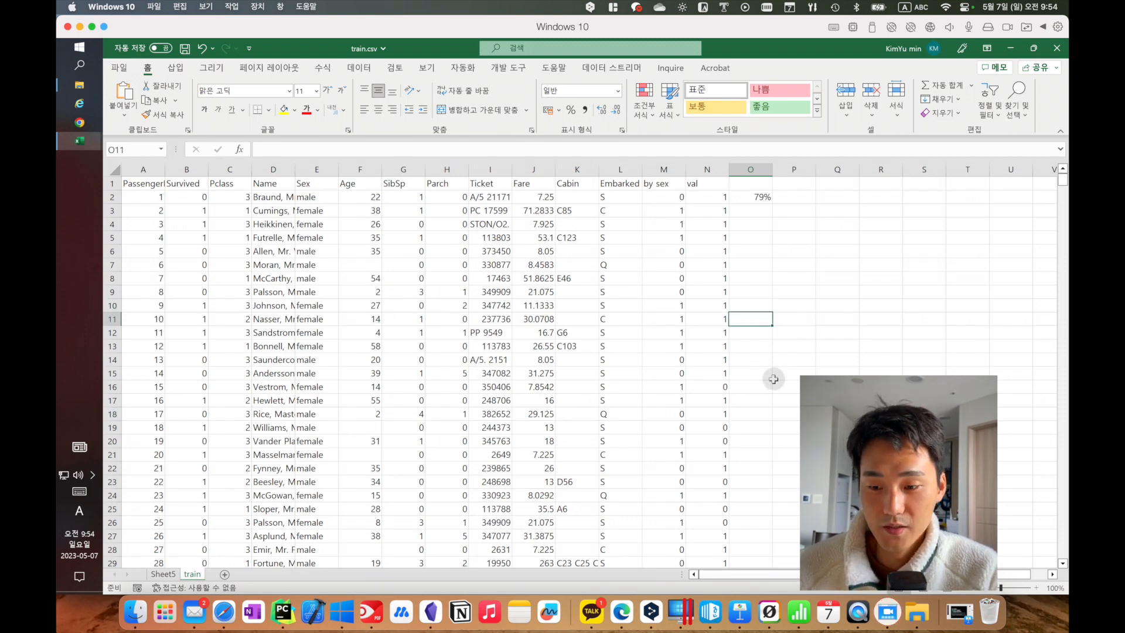
left_click(787, 326)
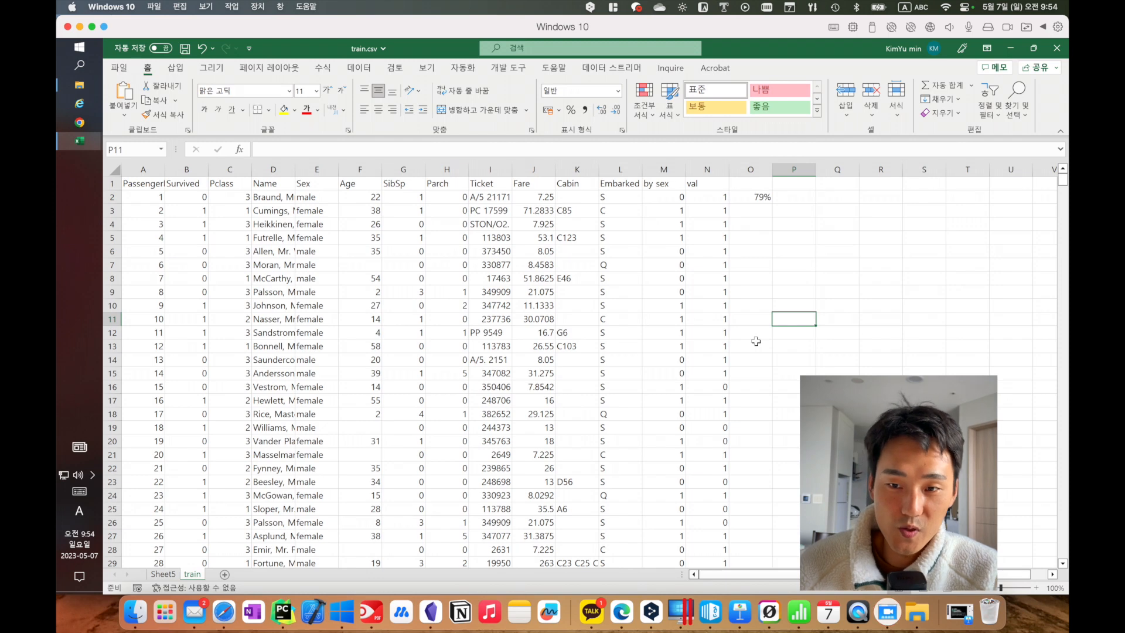
left_click(783, 262)
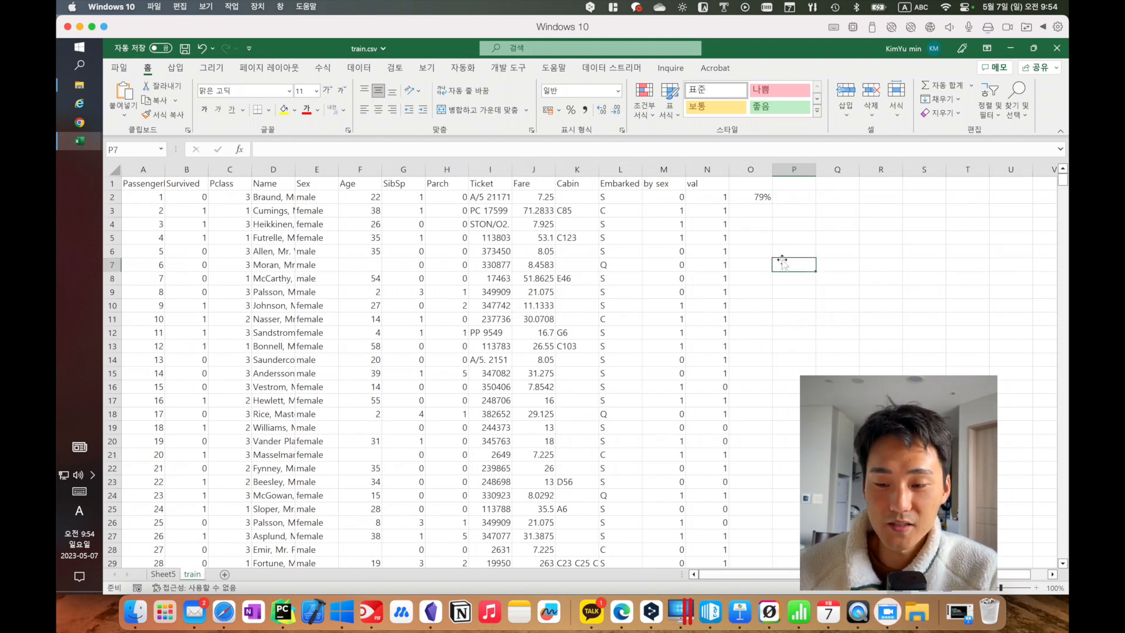
- Check the prediction accuracy formula in O2 of the train sheet
left_click(760, 212)
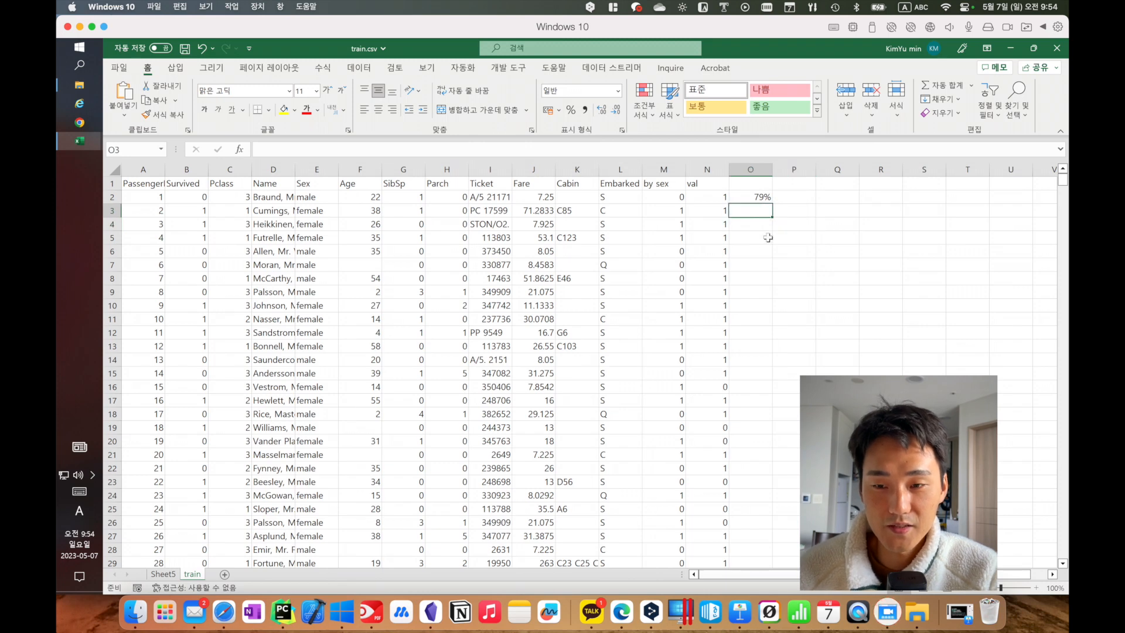
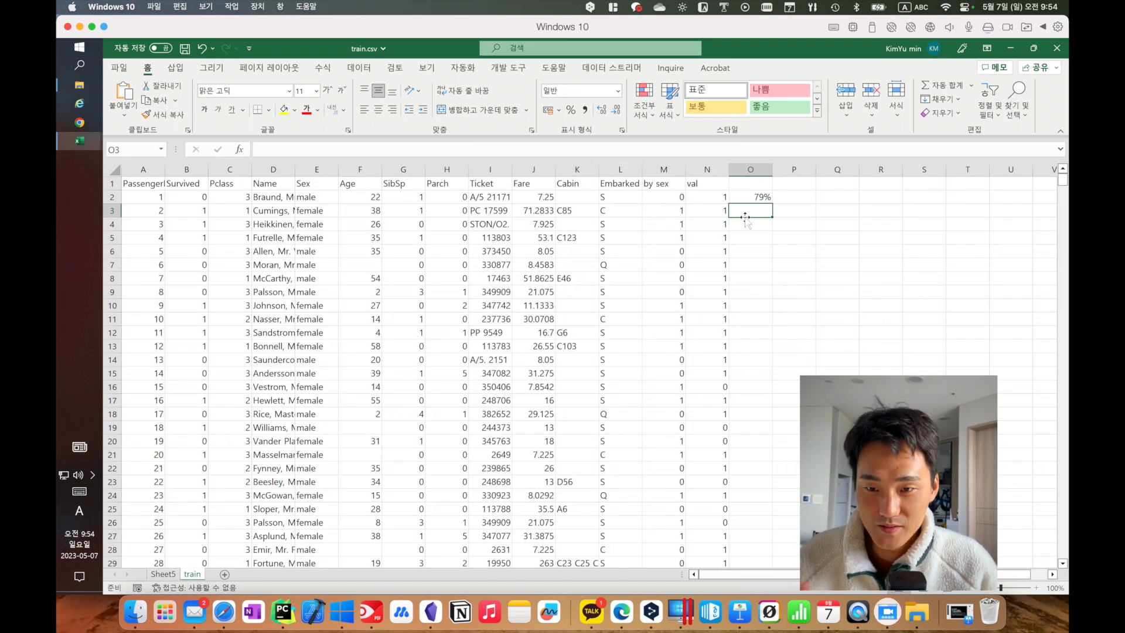
left_click(752, 198)
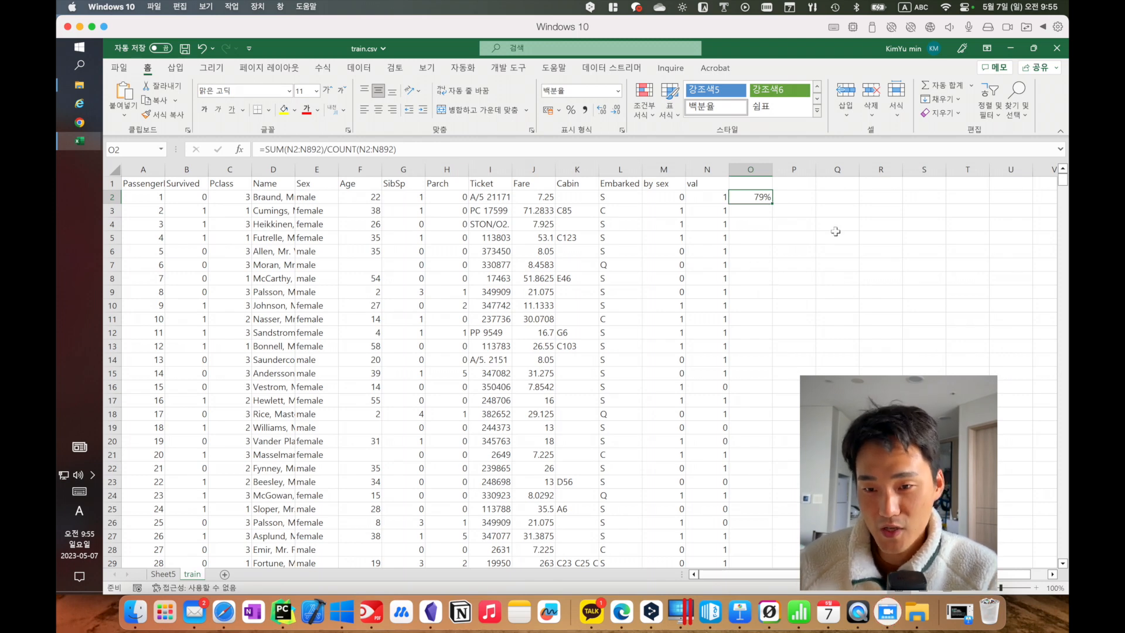
left_click(821, 275)
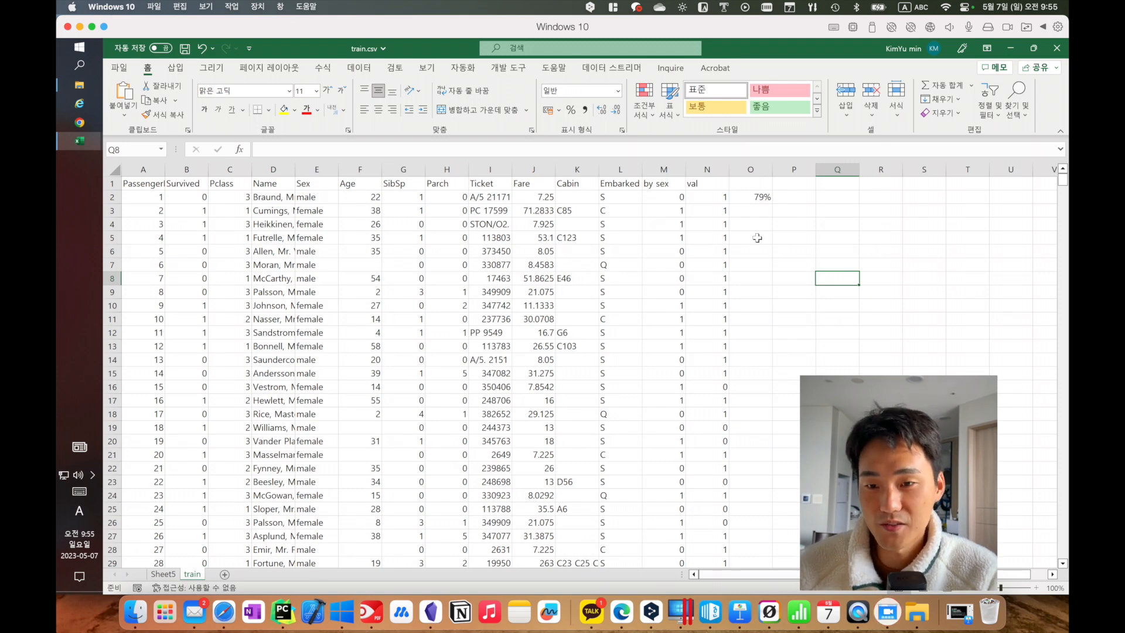
- Select the Sex values in E2:E11 to review the feature behind the prediction
left_click(736, 289)
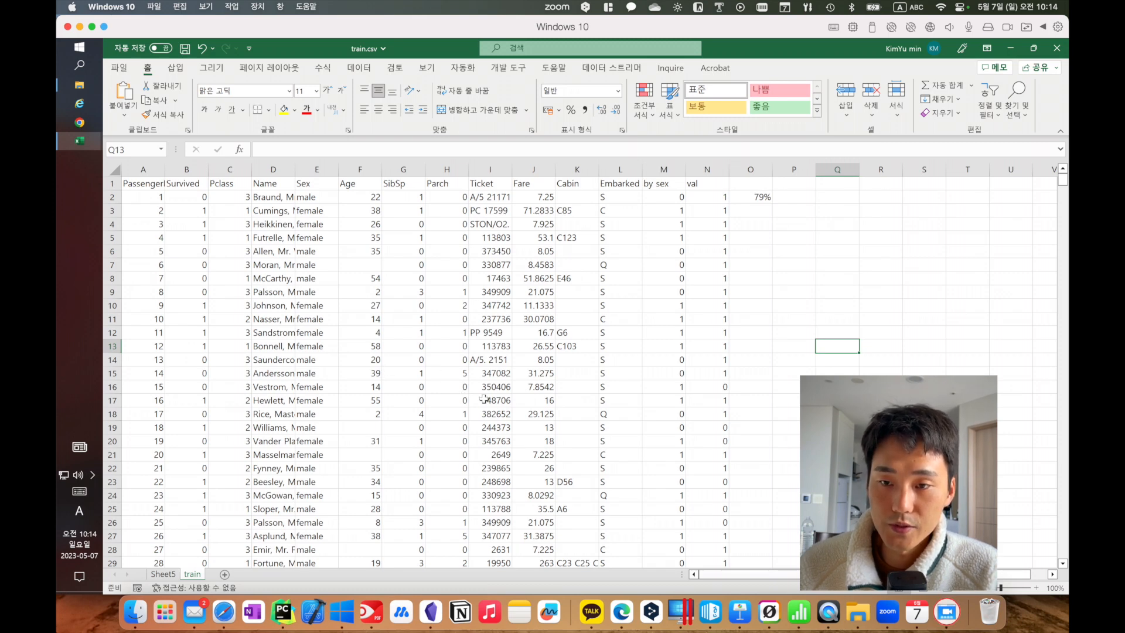
left_click(781, 280)
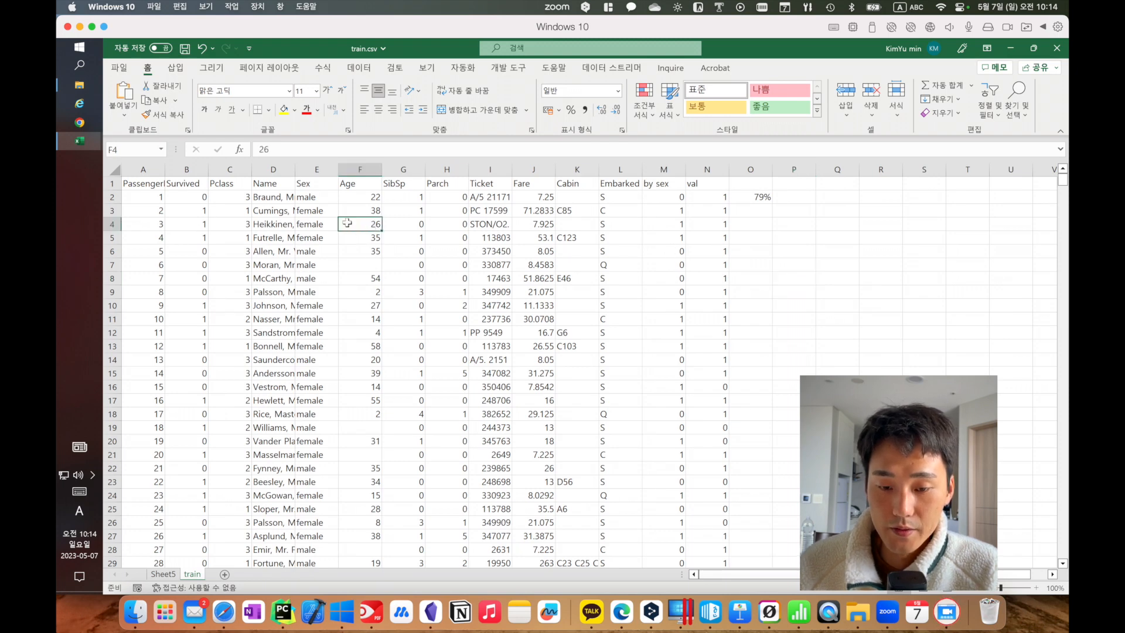
left_click_drag(314, 197, 328, 320)
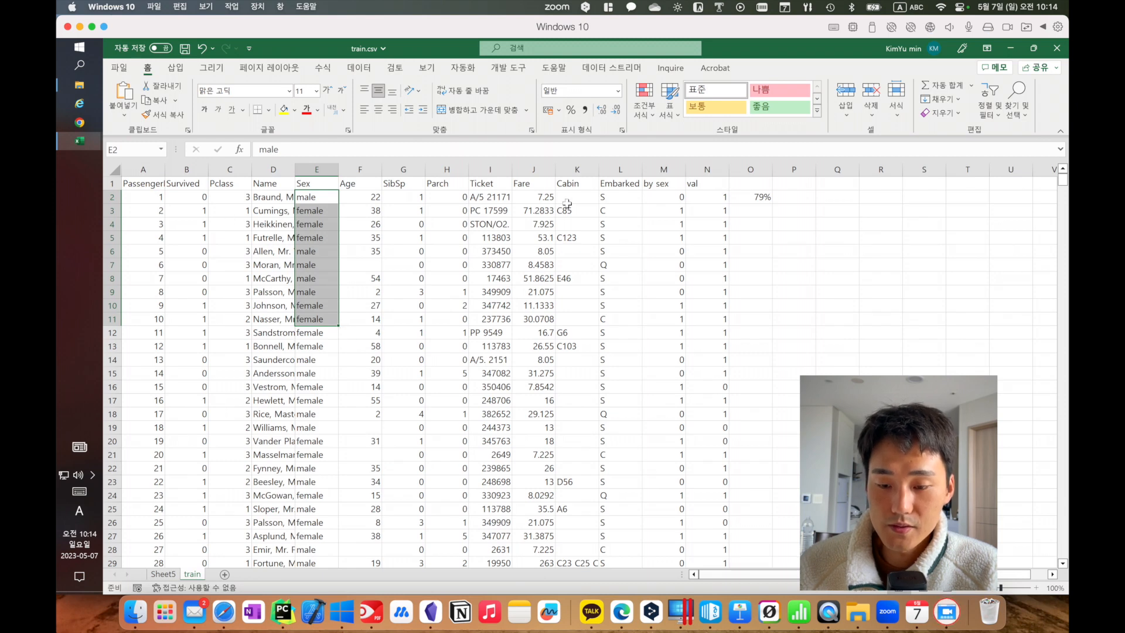
- Examine the Embarked, Fare, Pclass, Name, Parch and SibSp columns of the passenger data in the train sheet
left_click_drag(620, 210, 614, 361)
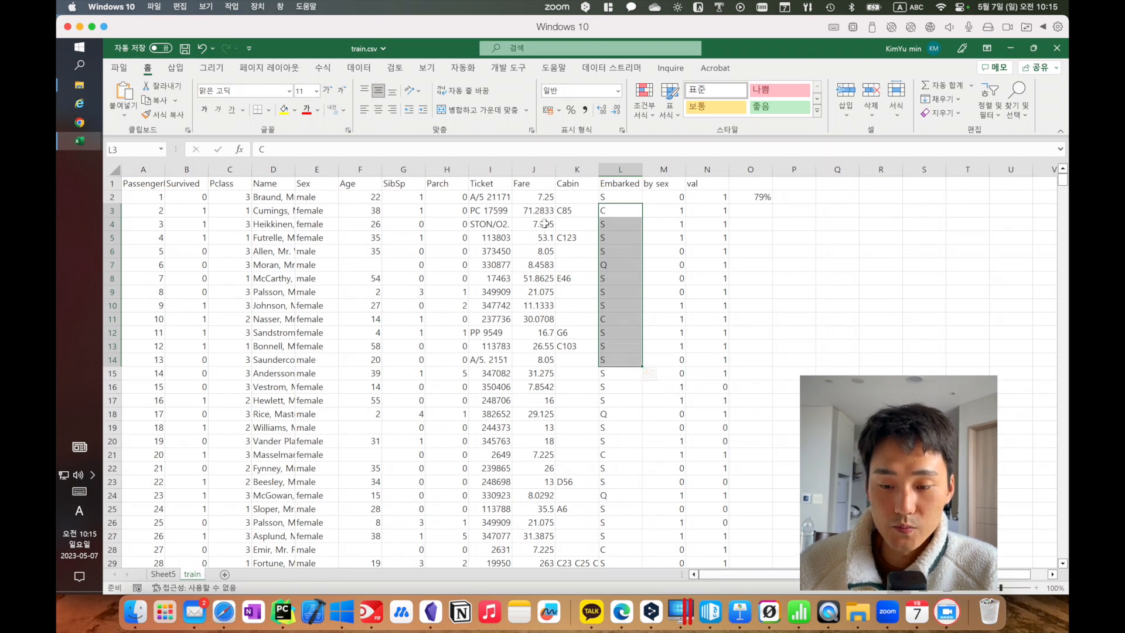
left_click_drag(539, 231, 530, 384)
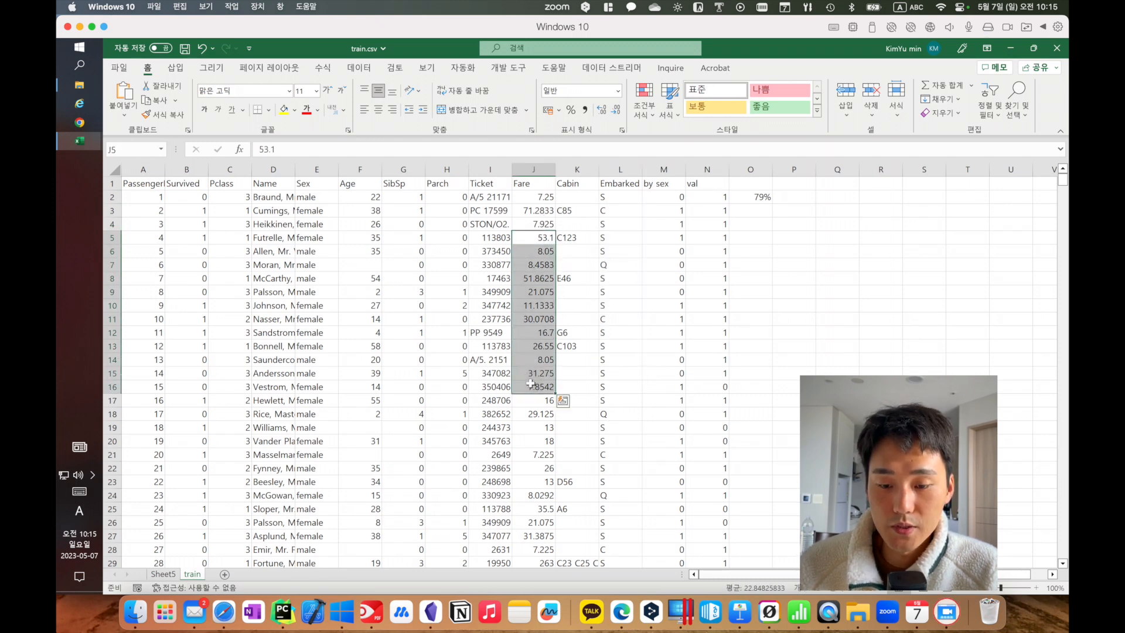
left_click_drag(242, 227, 246, 417)
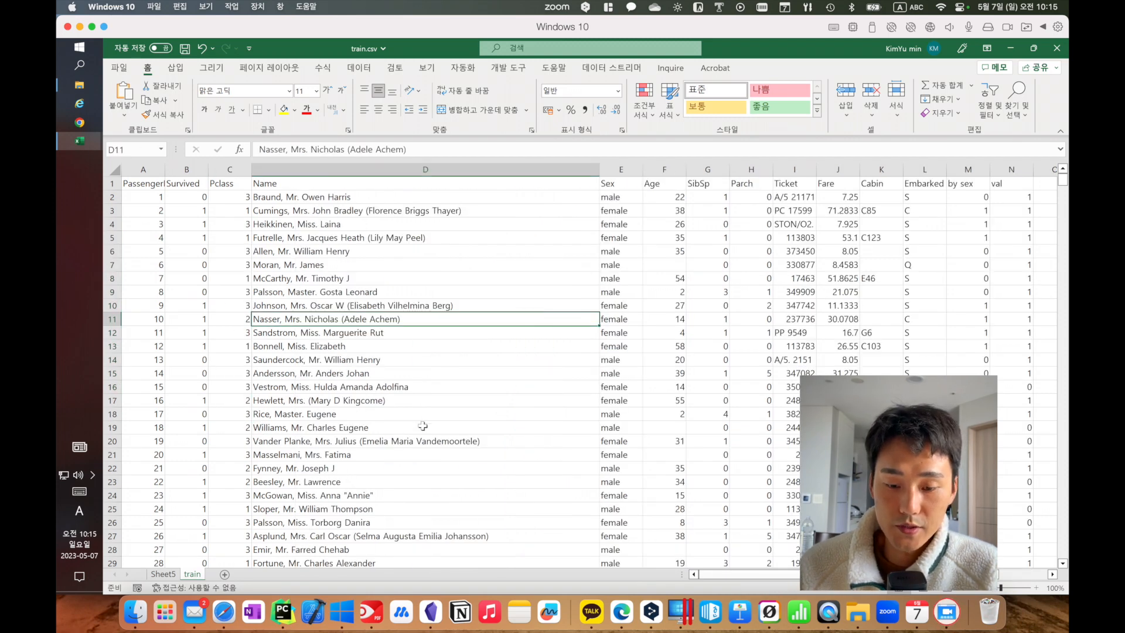
left_click(422, 426)
left_click(441, 471)
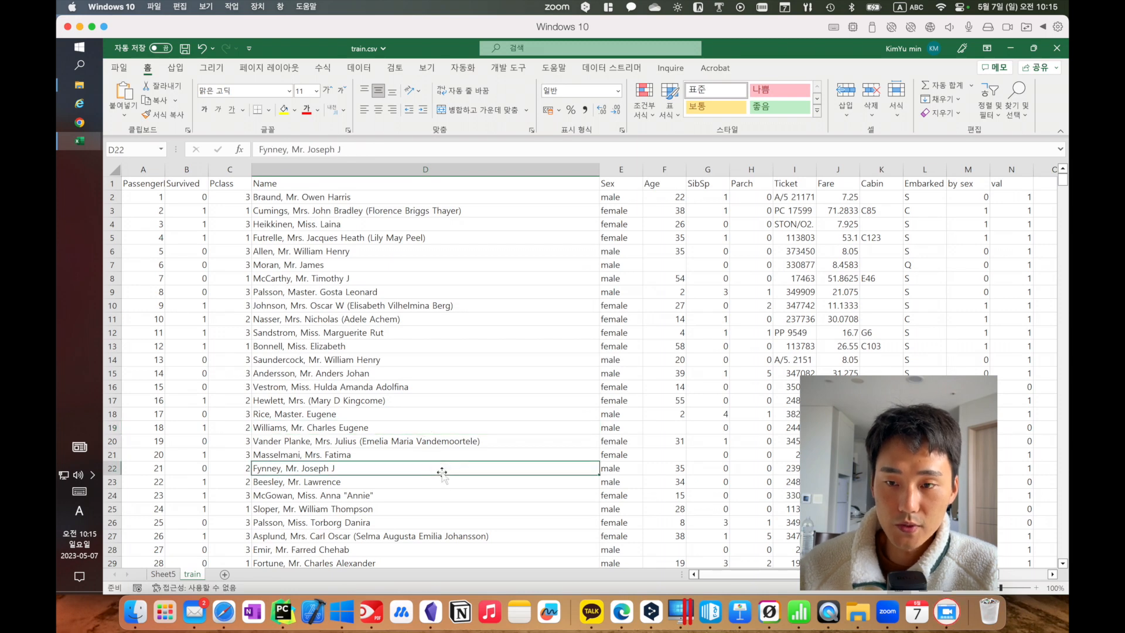
left_click(401, 375)
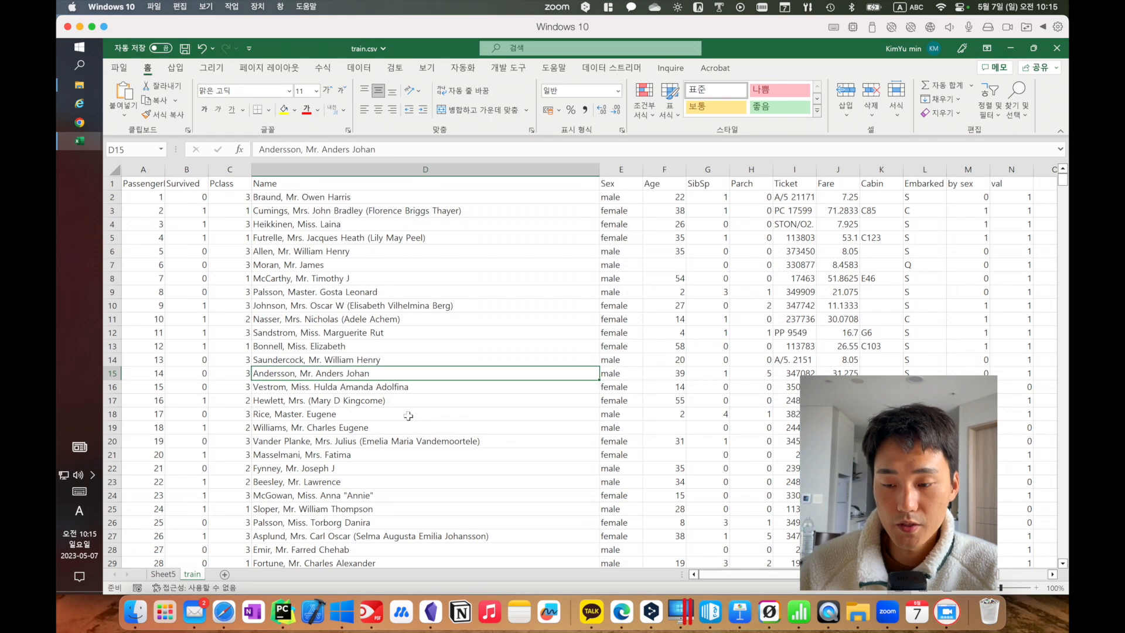
left_click(512, 307)
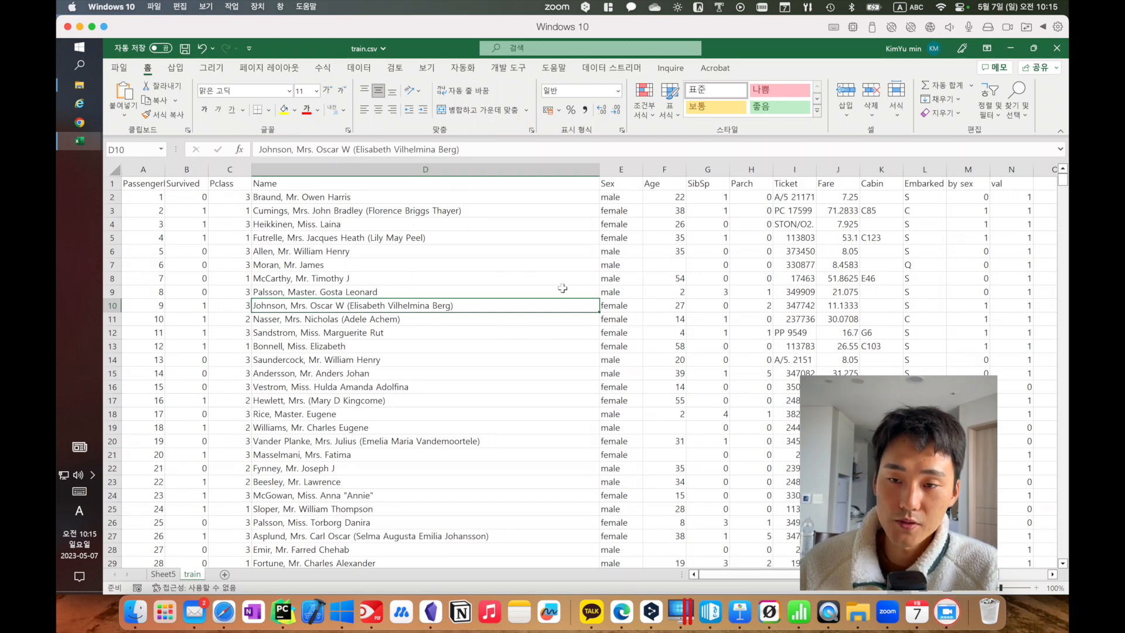
left_click(471, 415)
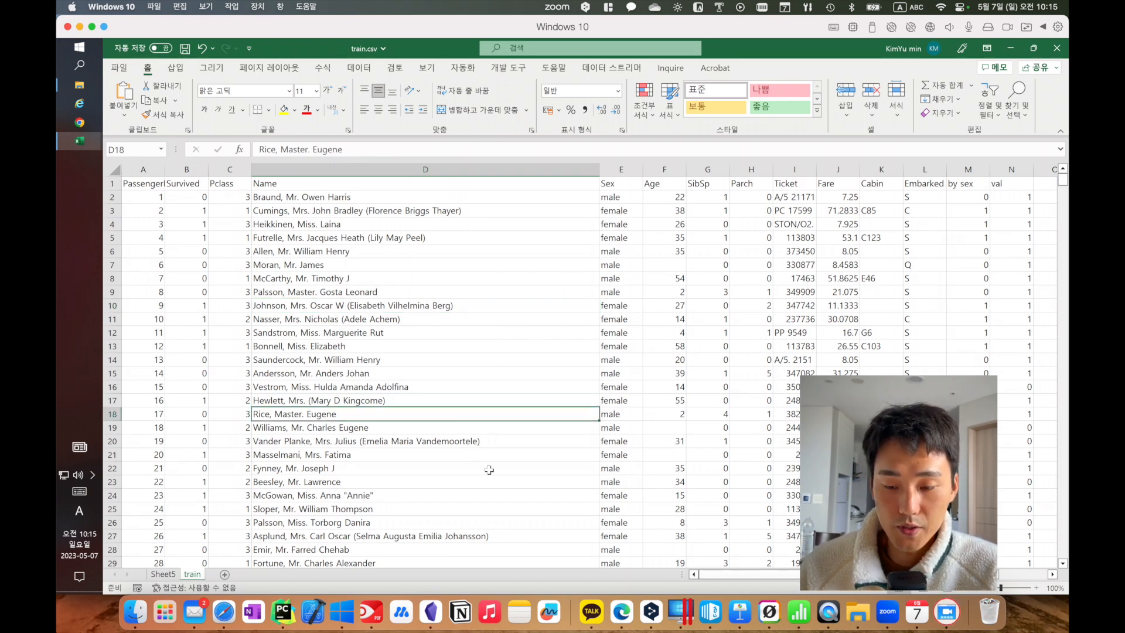
scroll(486, 457, "down", 1)
scroll(586, 422, "up", 1)
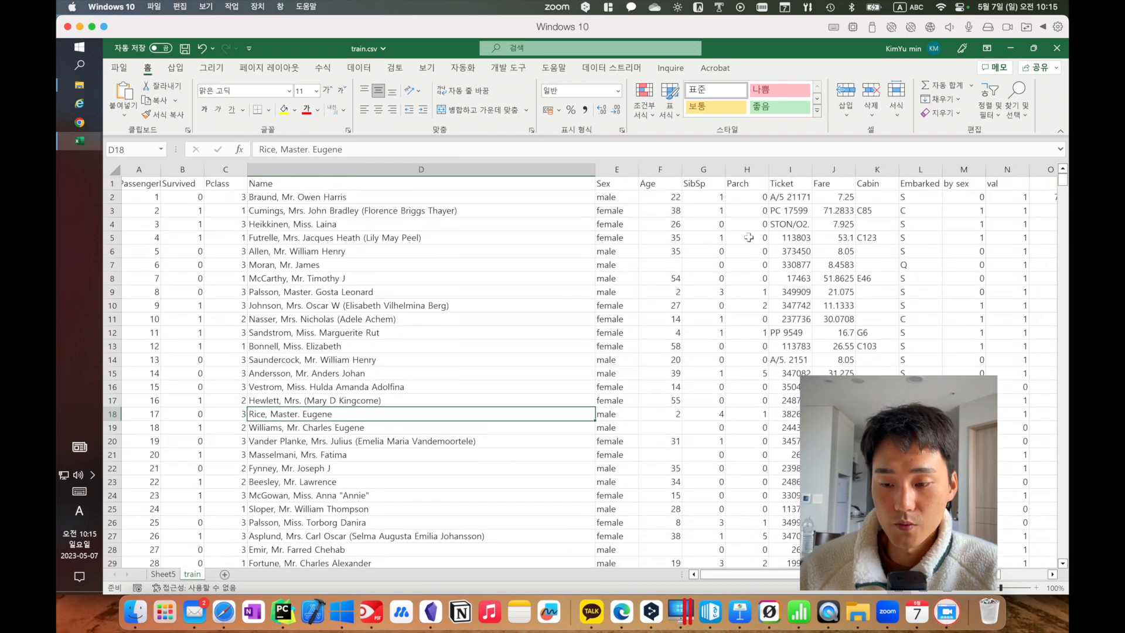
left_click_drag(753, 239, 757, 401)
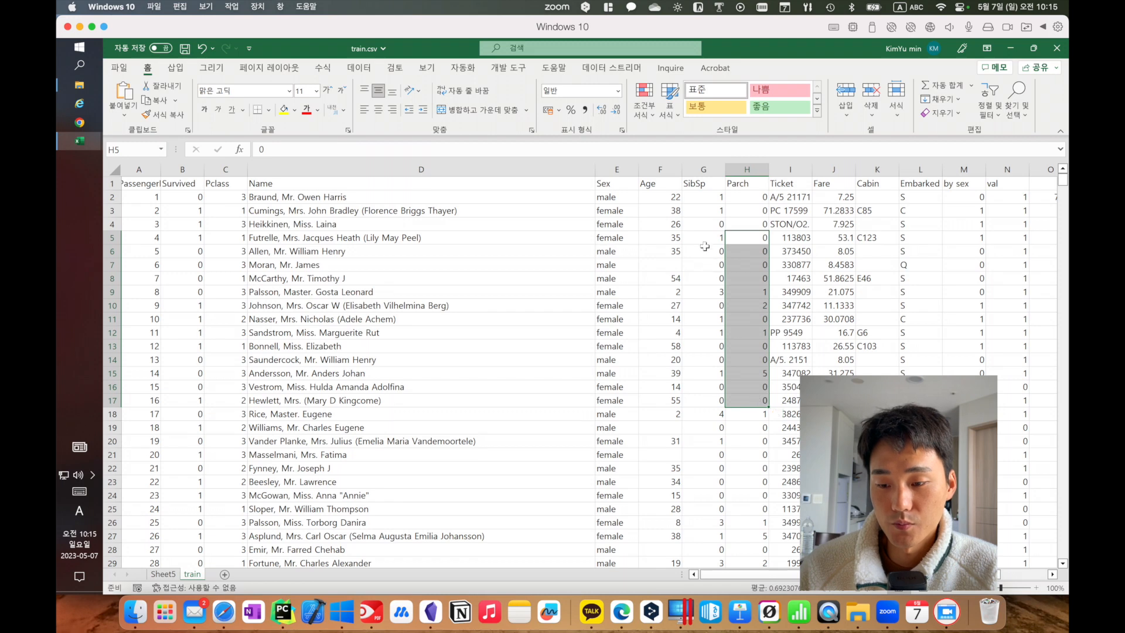
left_click_drag(706, 251, 706, 442)
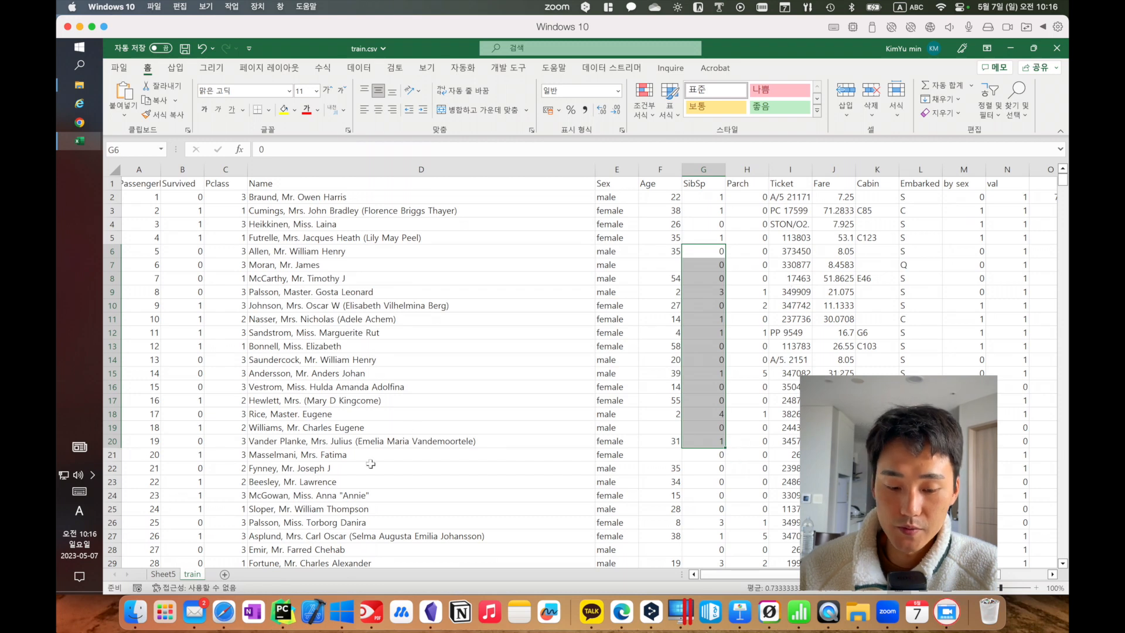
- In the pivot table on Sheet5, replace the Sex row field with Pclass, grouped above Survived
left_click(164, 575)
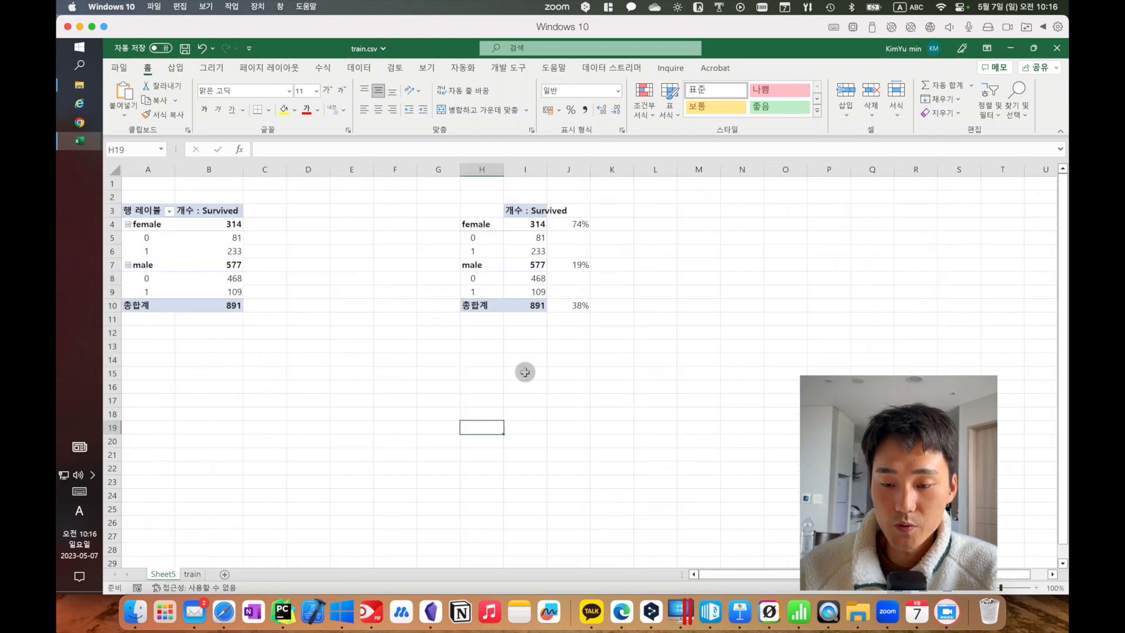
left_click_drag(688, 332, 466, 206)
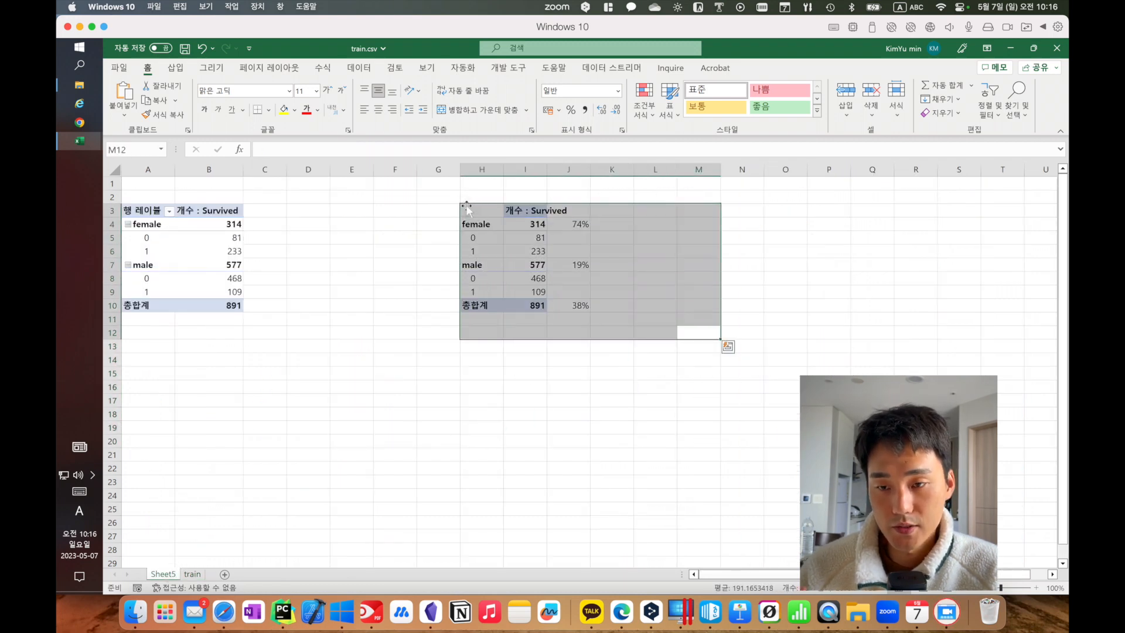
left_click(358, 331)
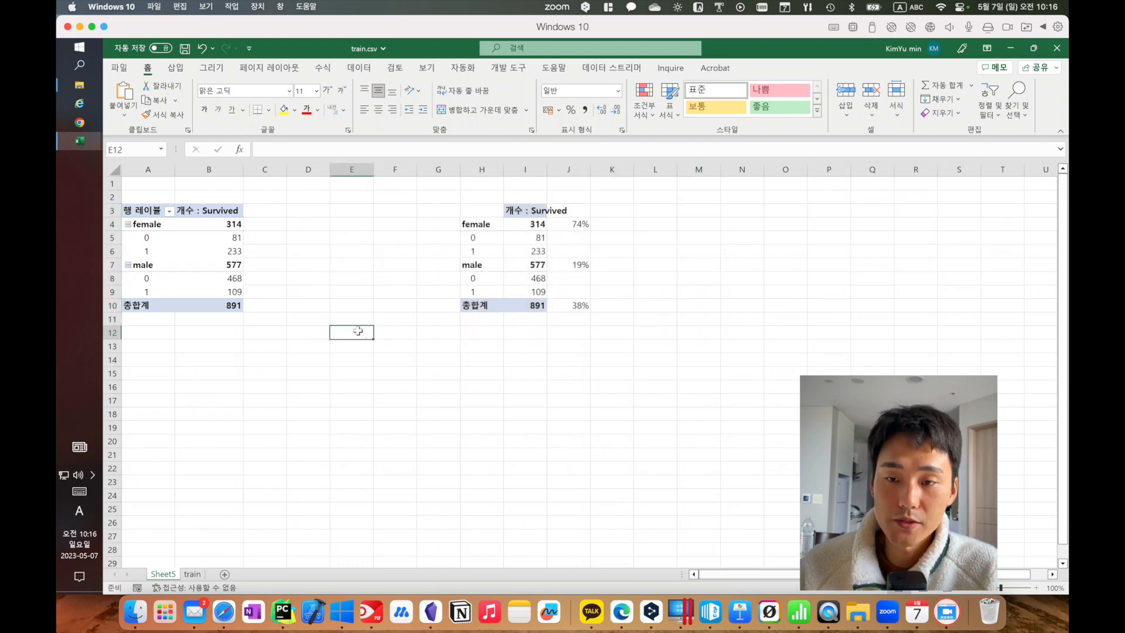
left_click(150, 224)
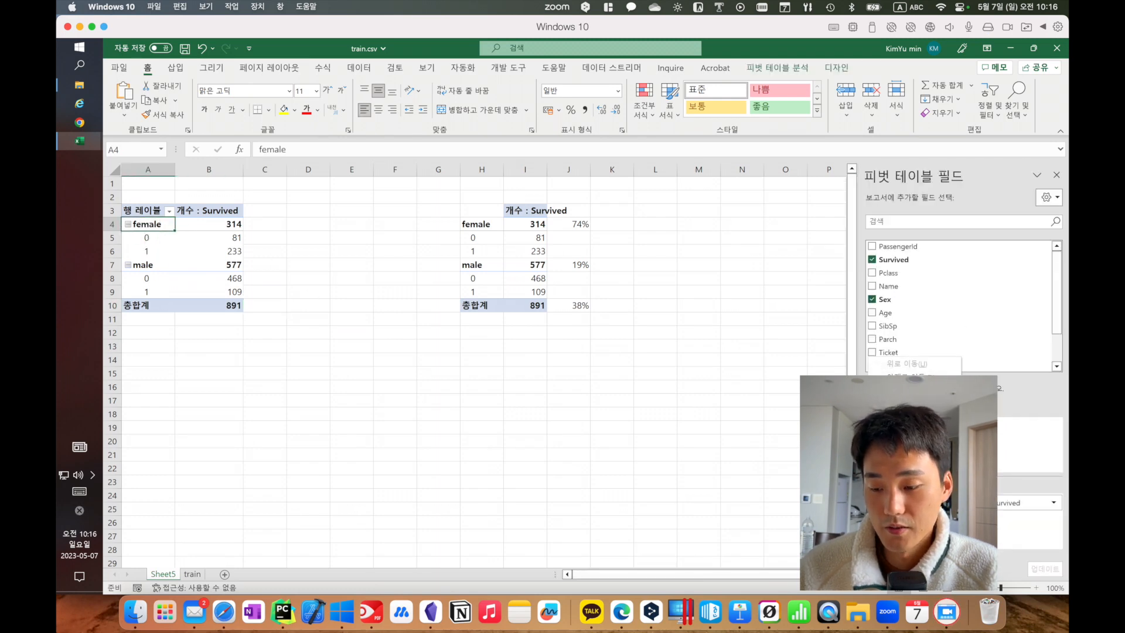
left_click(872, 299)
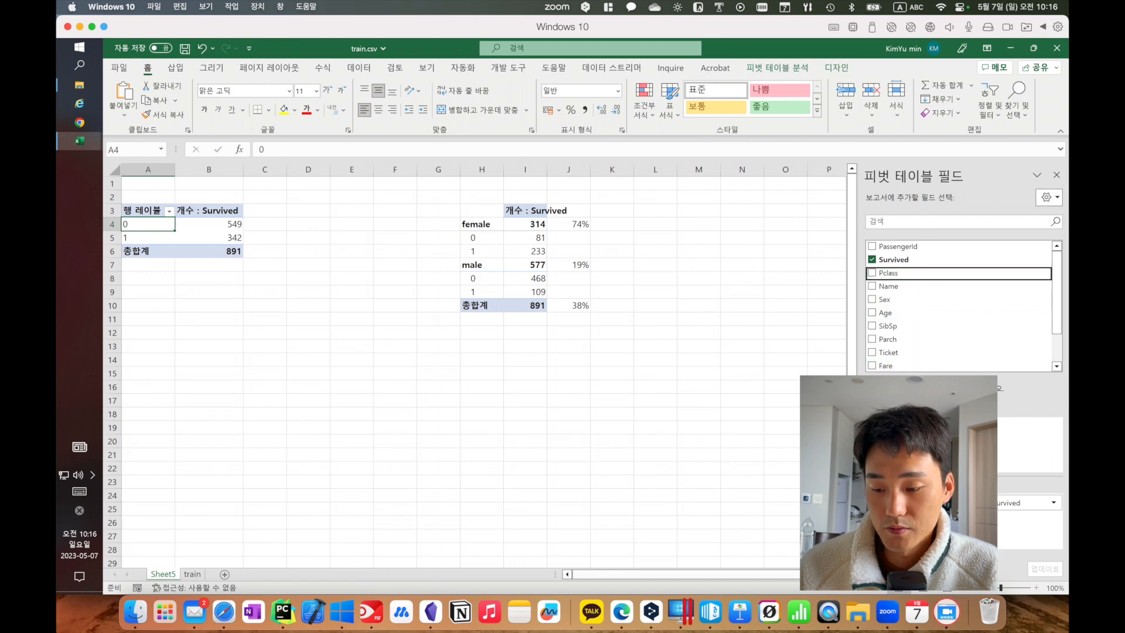
left_click_drag(888, 273, 911, 500)
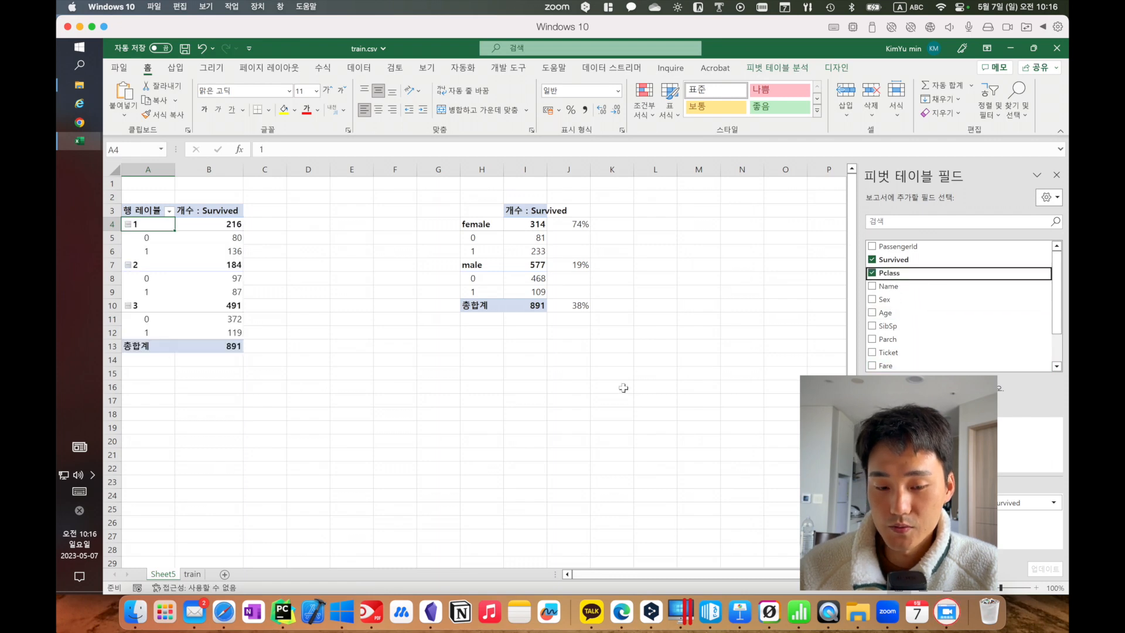
- Copy the pivot results from A4:B13 to H13 and the Survived count header from I3 to I12
left_click_drag(238, 348, 132, 223)
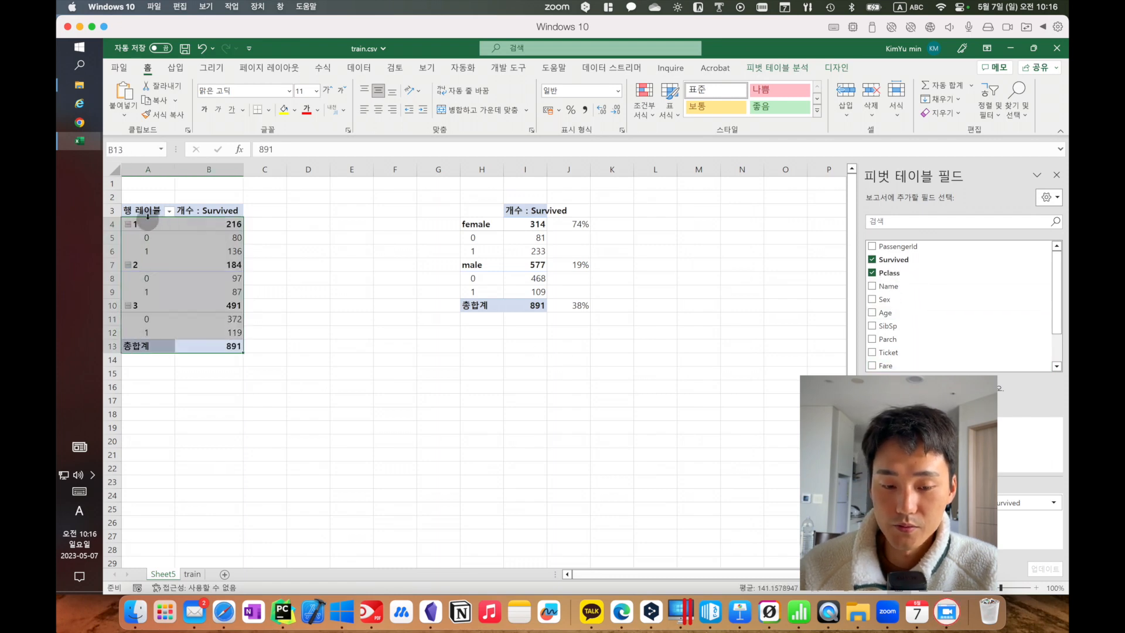
key("ctrl+c")
left_click(486, 344)
key("ctrl+v")
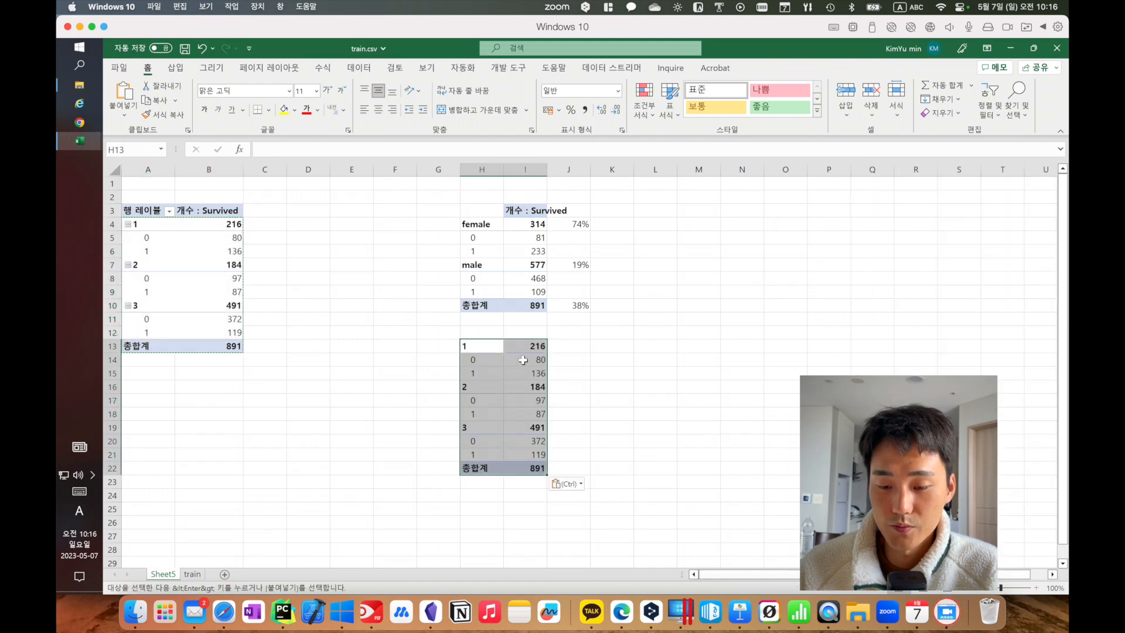
left_click(532, 212)
key("ctrl+c")
left_click(529, 330)
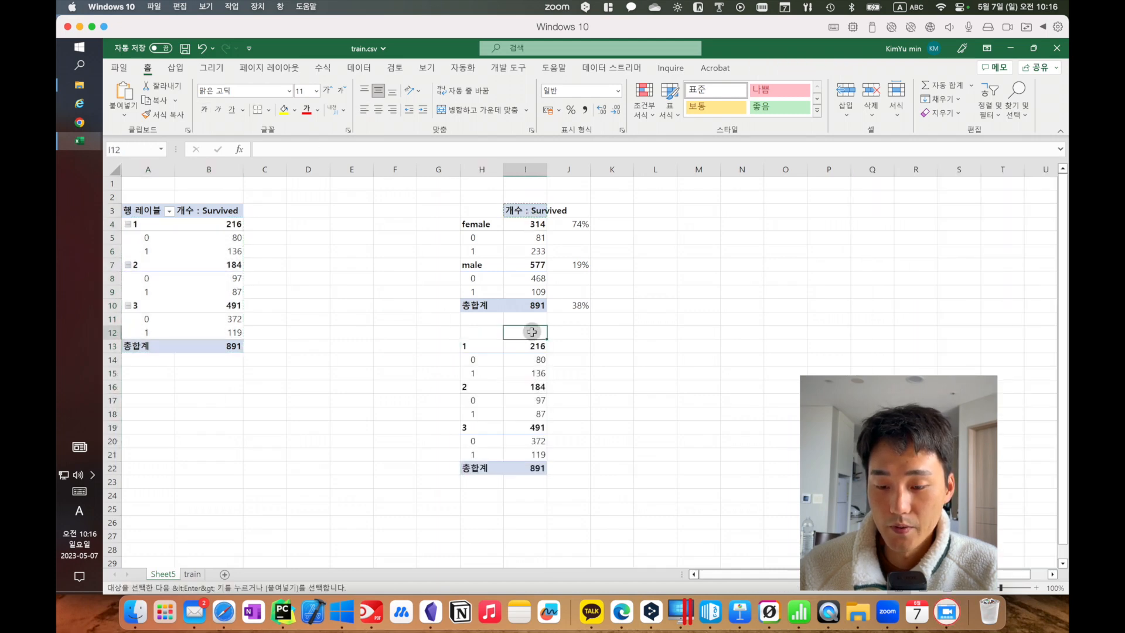
key("ctrl+v")
- Calculate the class 1 survival rate in J13 with the formula =I15/I13
left_click(596, 375)
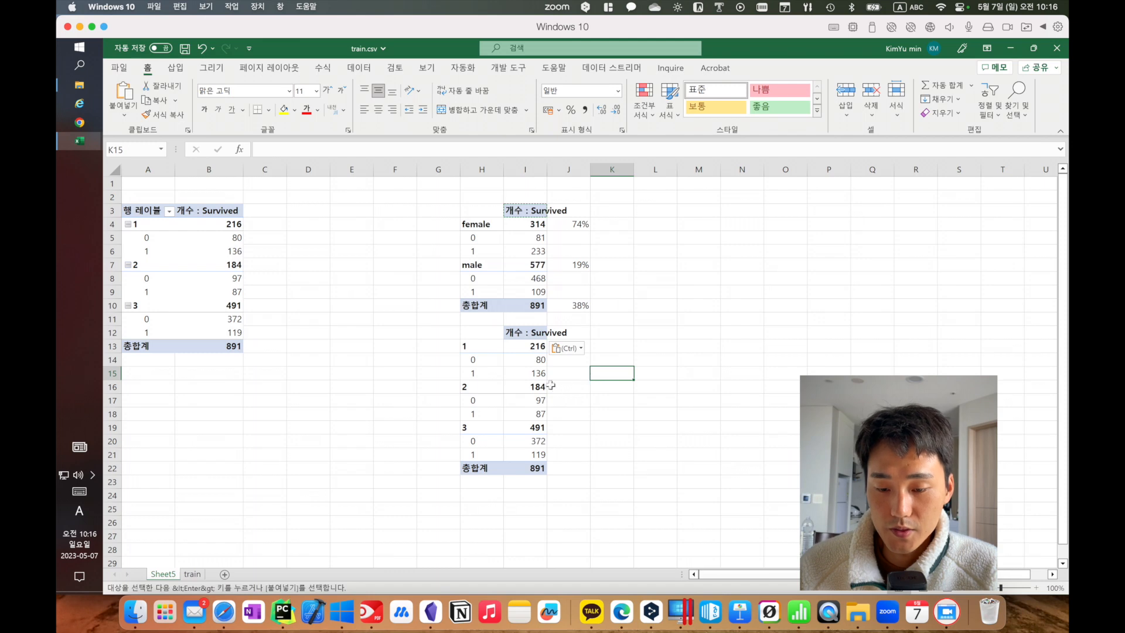
left_click(528, 371)
left_click(566, 373)
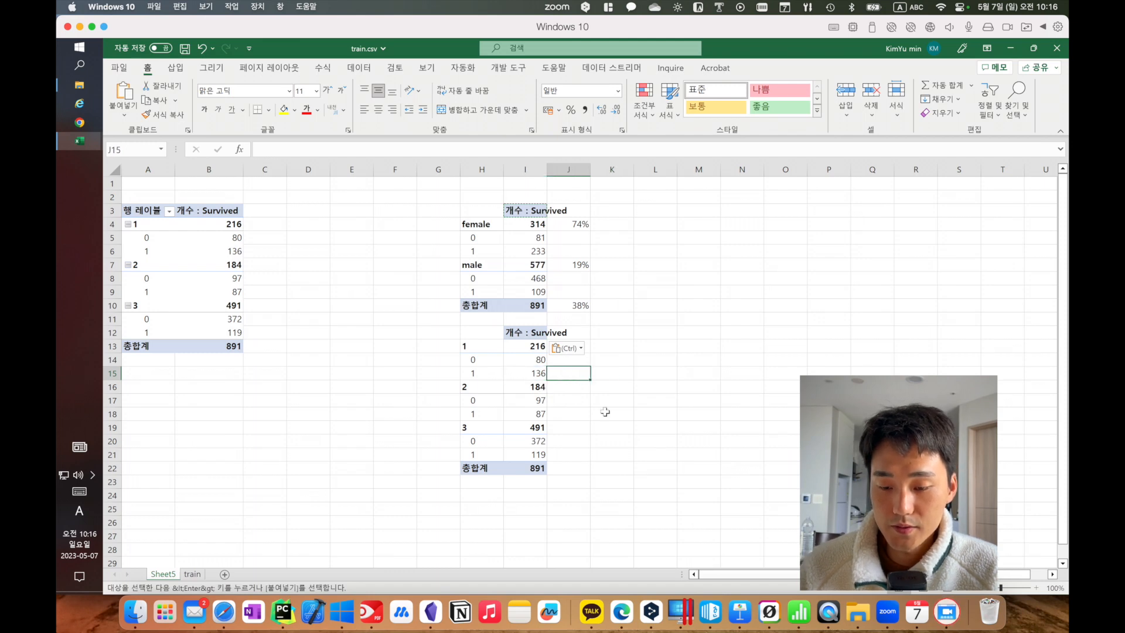
key("Up")
key("Up")
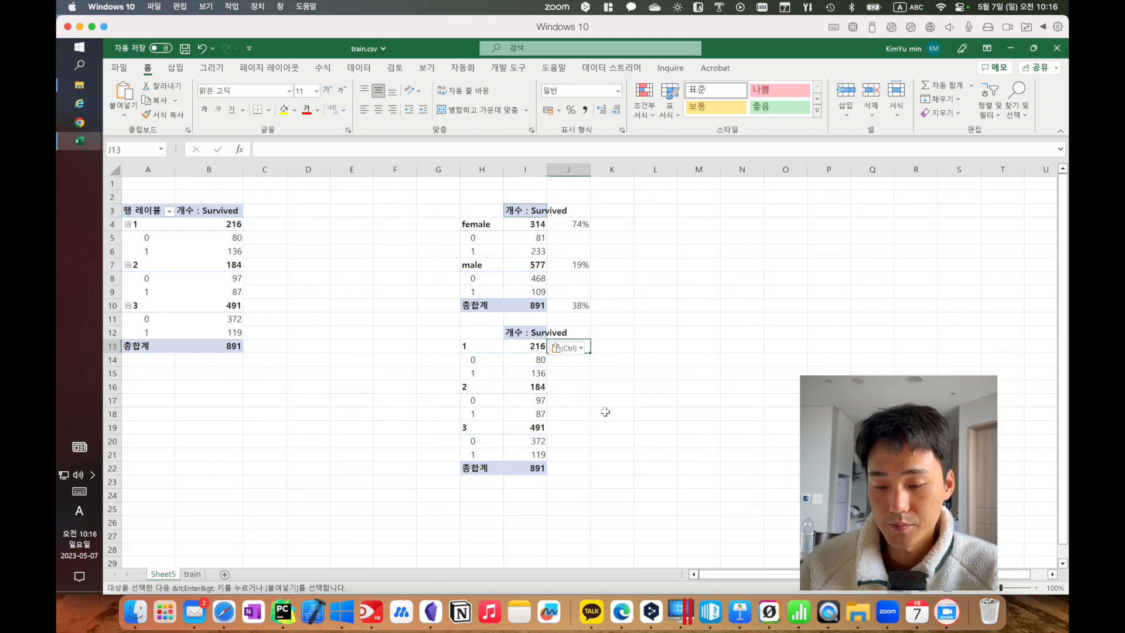
type("=")
left_click(549, 374)
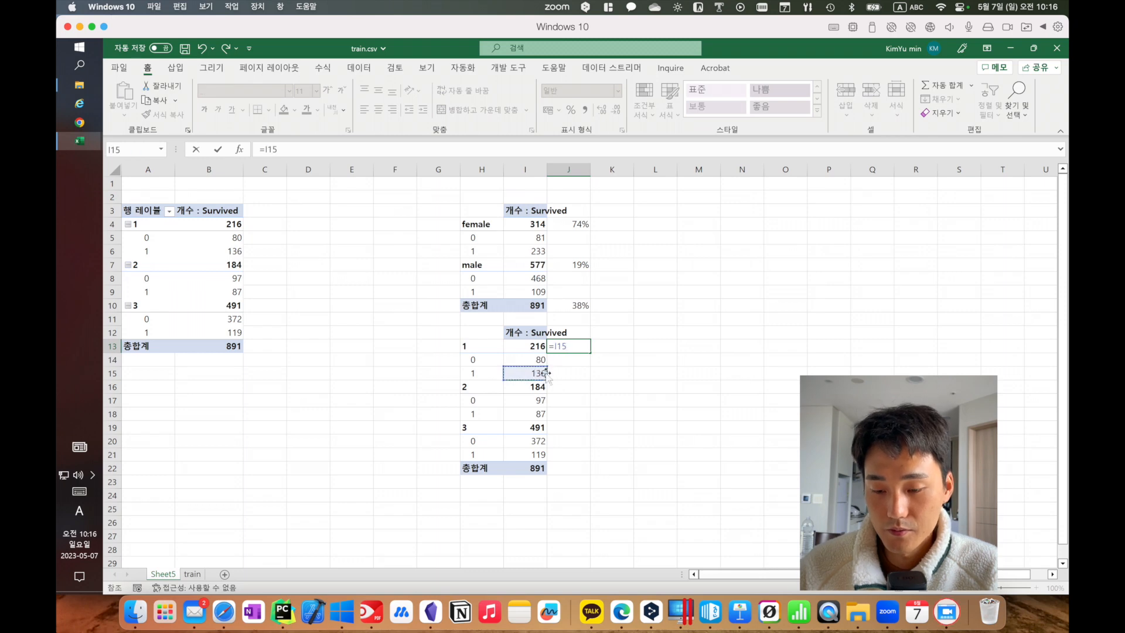
left_click(535, 350)
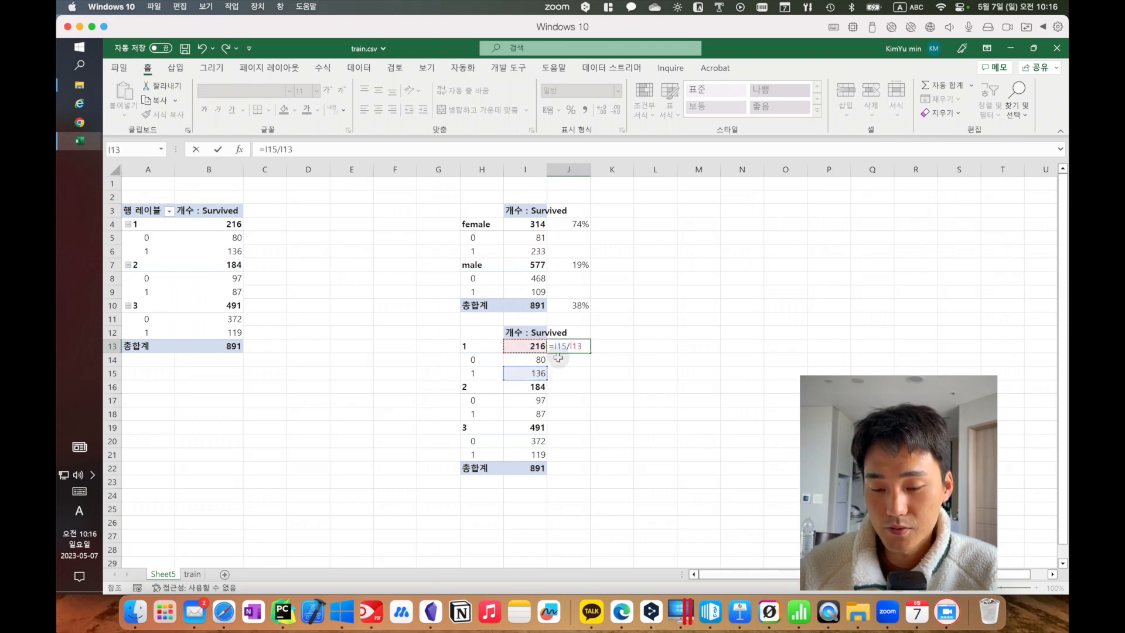
key("Return")
- Calculate the class 2 survival rate in J16 with the formula =I18/I16
key("Down")
key("Down")
type("=")
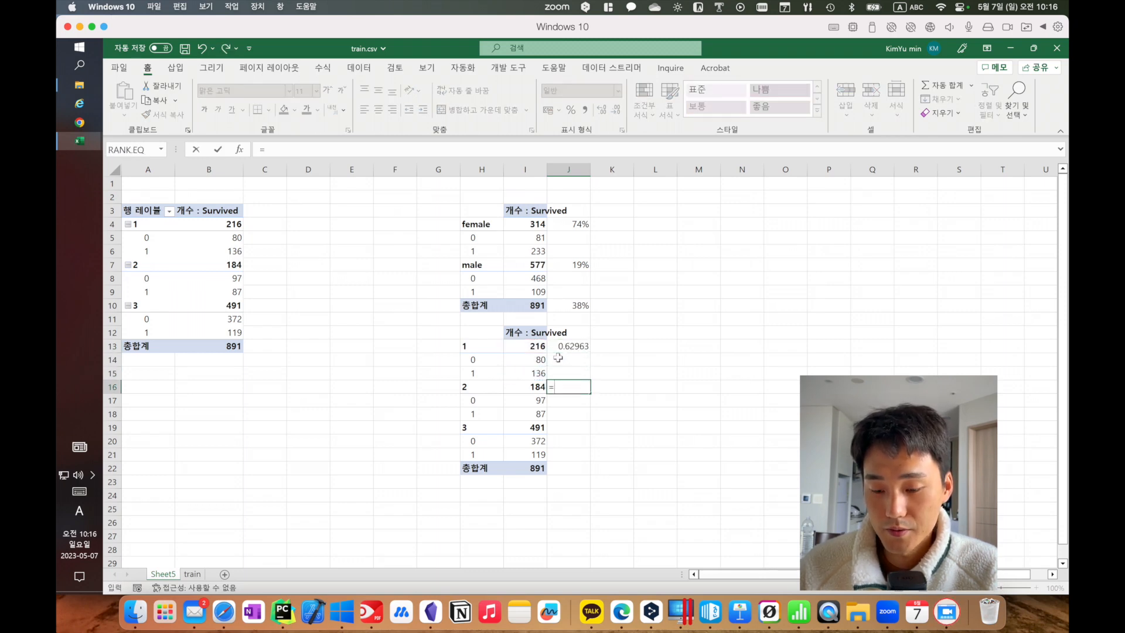
left_click(536, 416)
type("/")
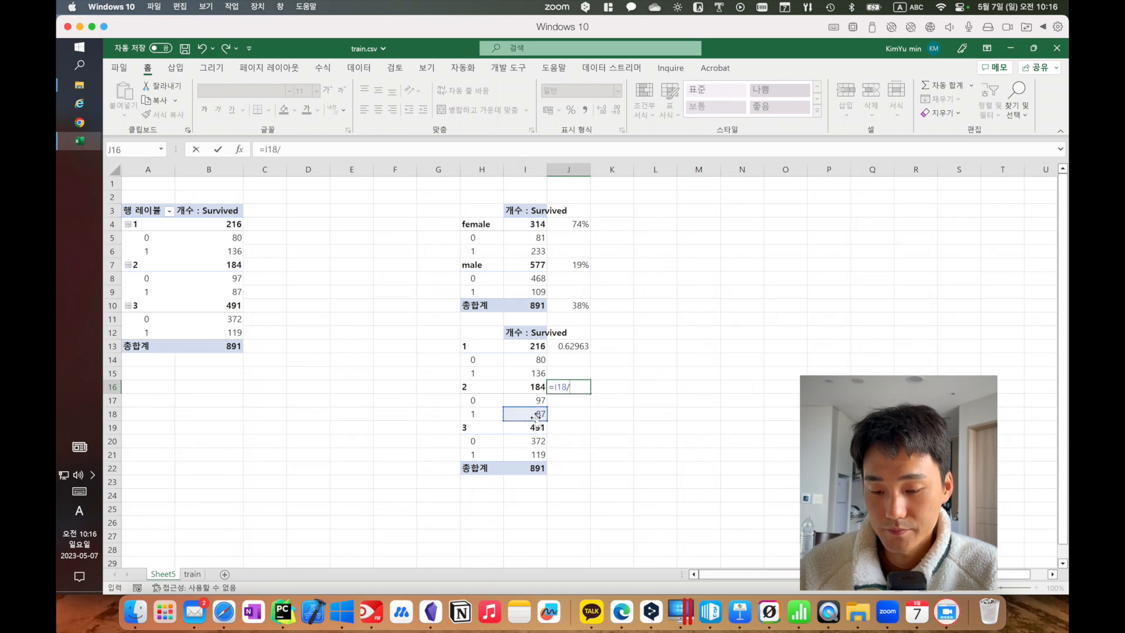
left_click(521, 390)
key("Return")
- Calculate the class 3 survival rate in J19 with the formula =I21/I19
key("Down")
key("Down")
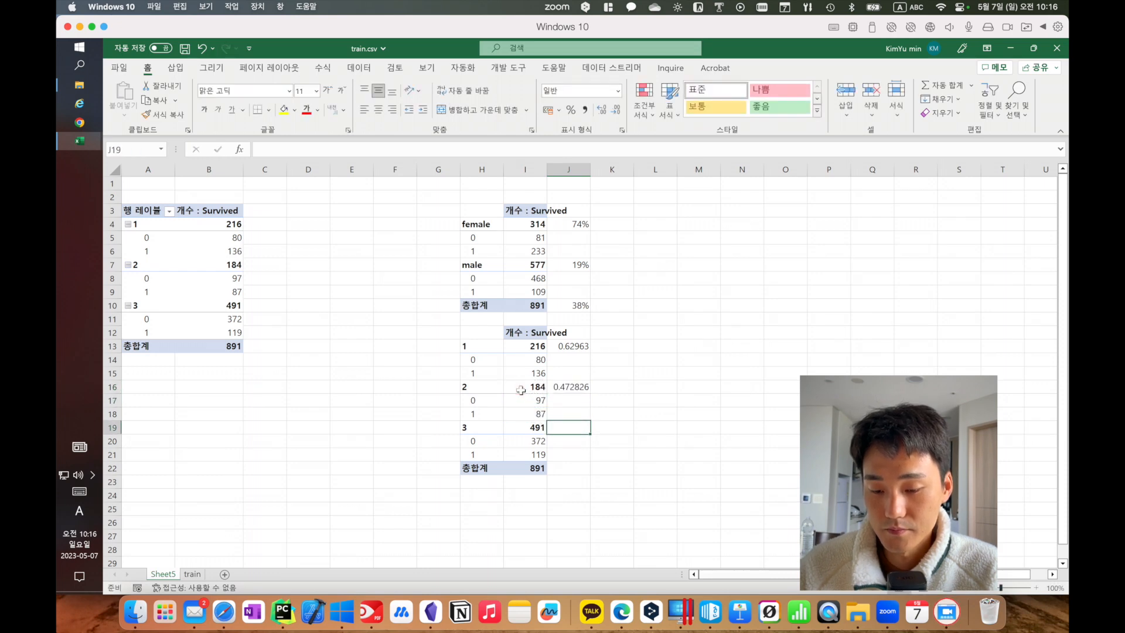
type("=")
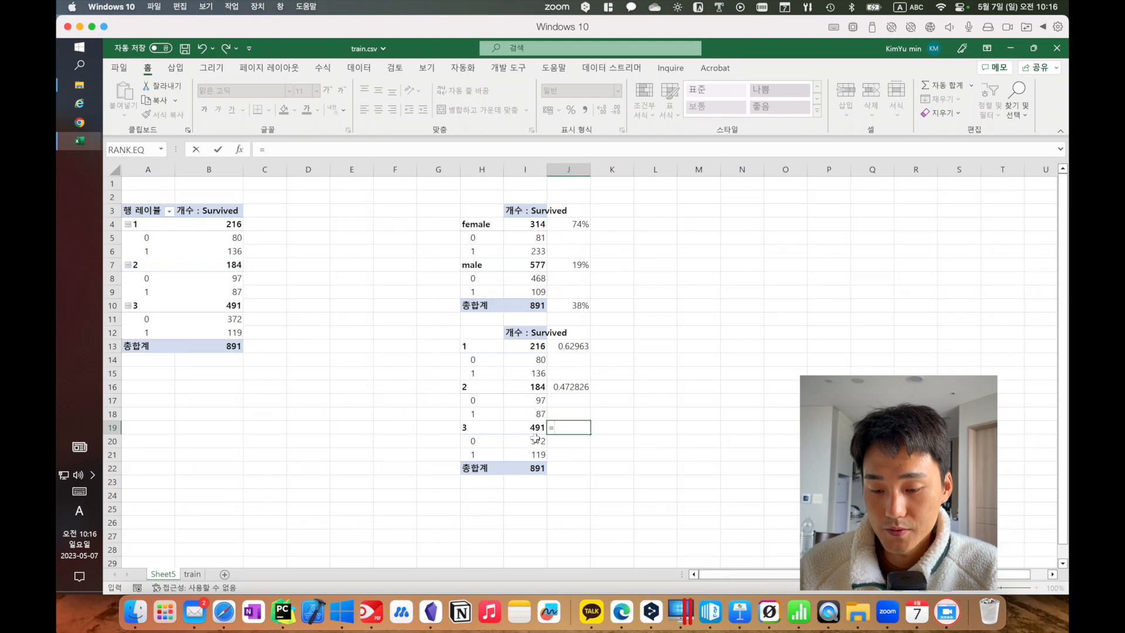
left_click(538, 456)
type("/")
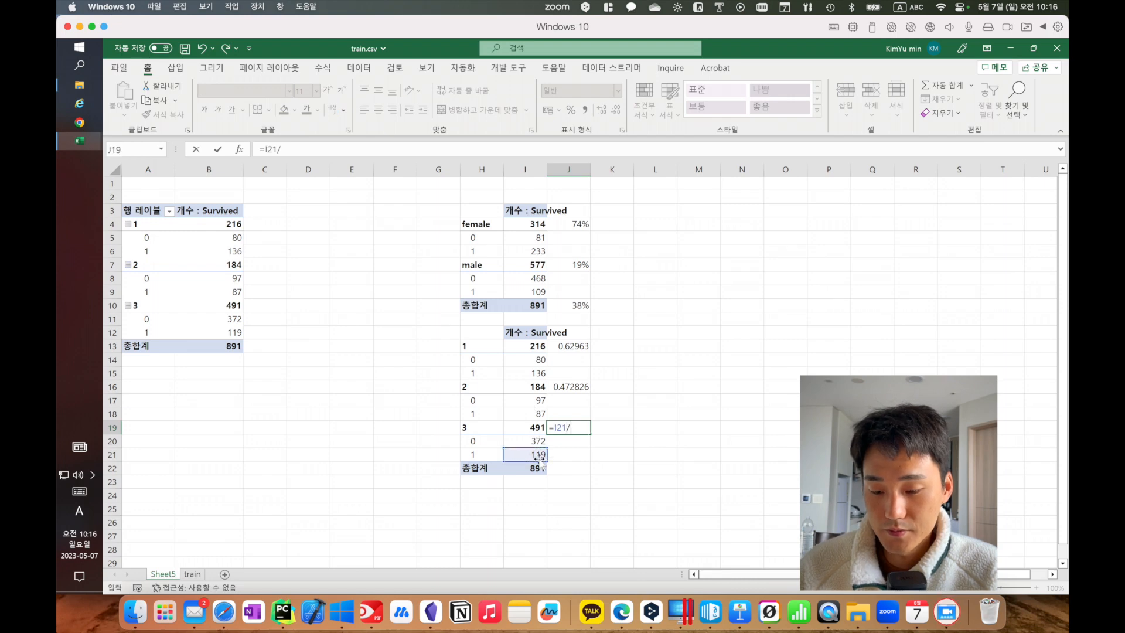
left_click(536, 428)
left_click(696, 400)
left_click(517, 432)
key("Return")
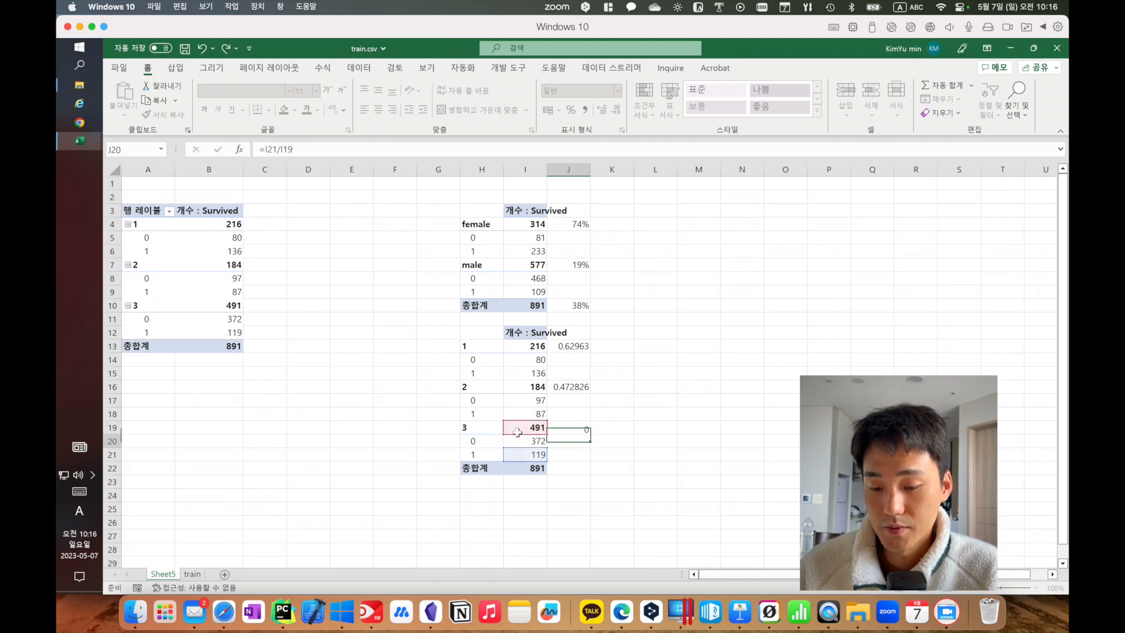
- Format the survival rates in J13:K21 as percentages without decimals and review the rate of each class
left_click_drag(595, 455, 568, 346)
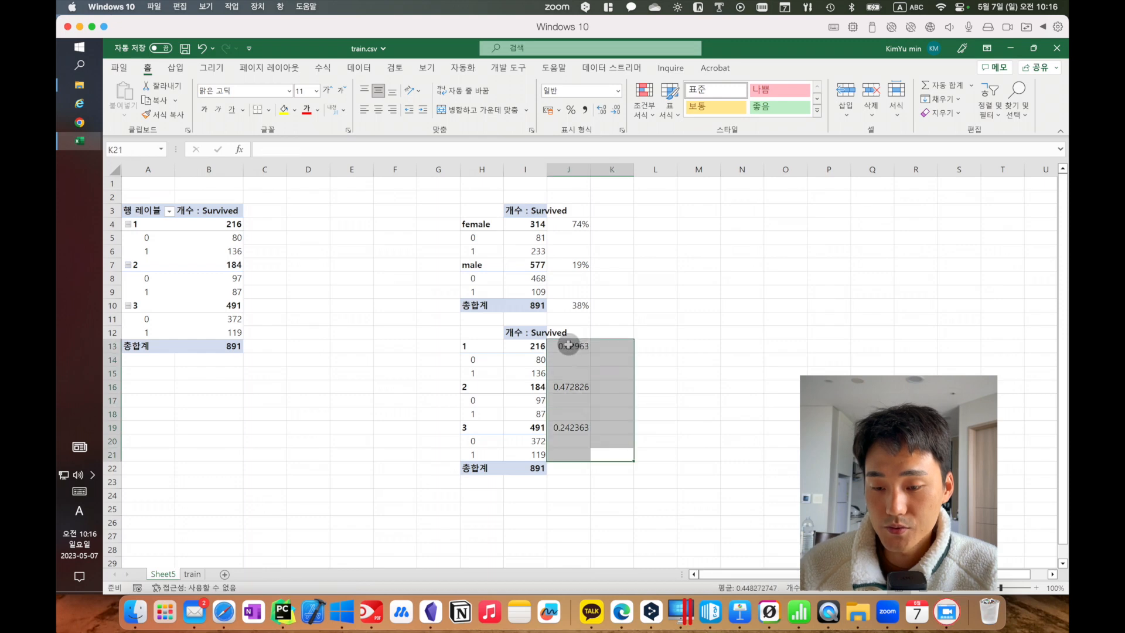
left_click(698, 468)
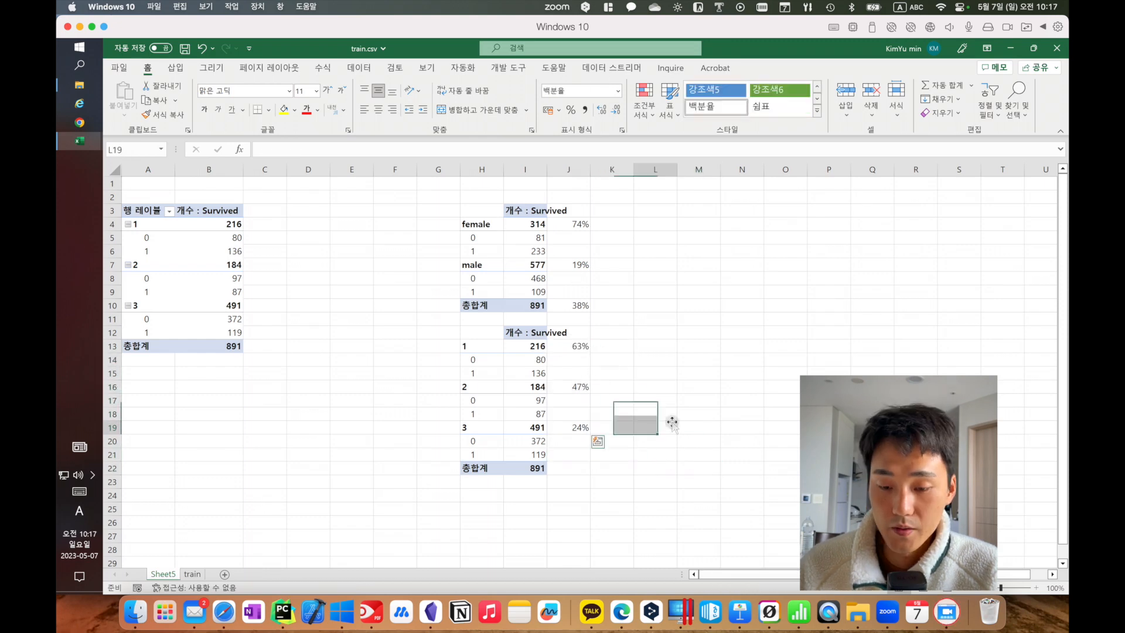
left_click(575, 348)
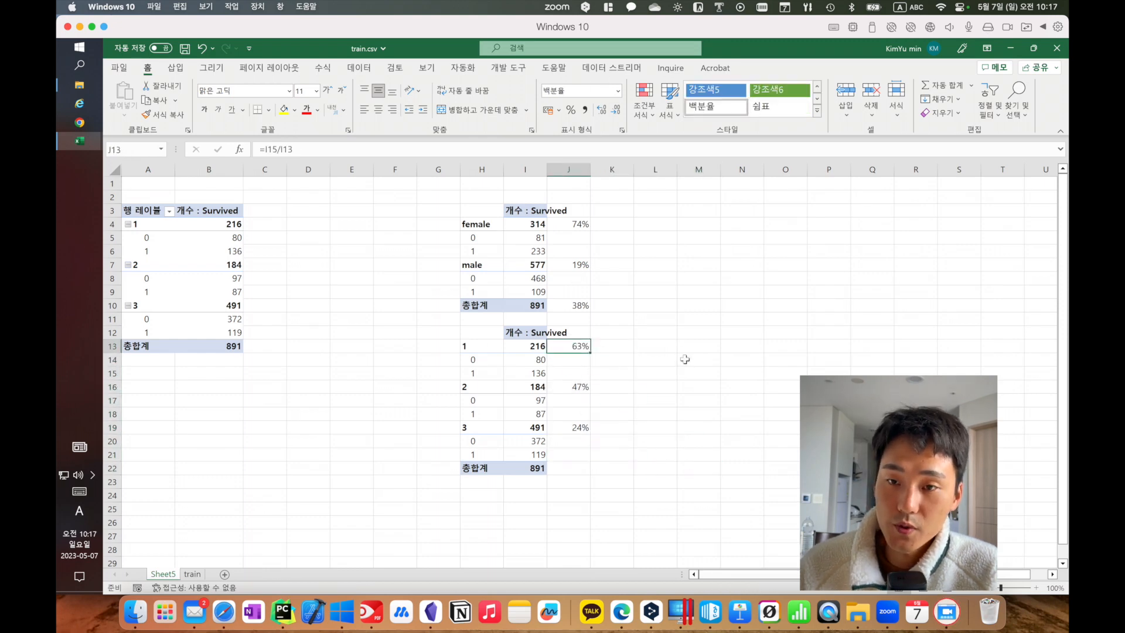
left_click(579, 391)
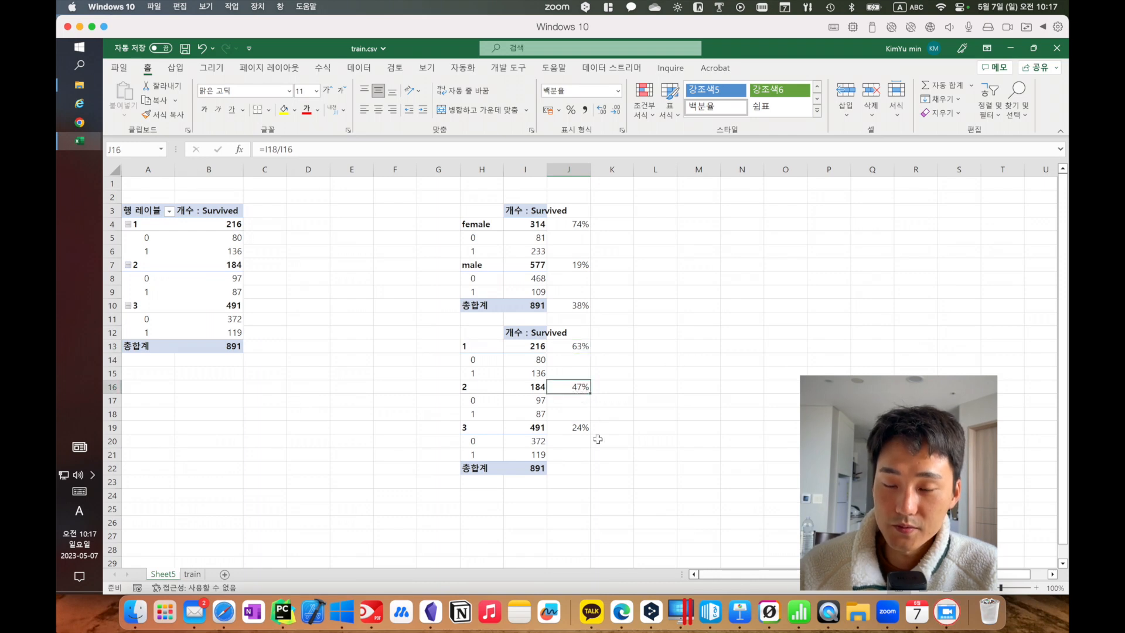
left_click(575, 430)
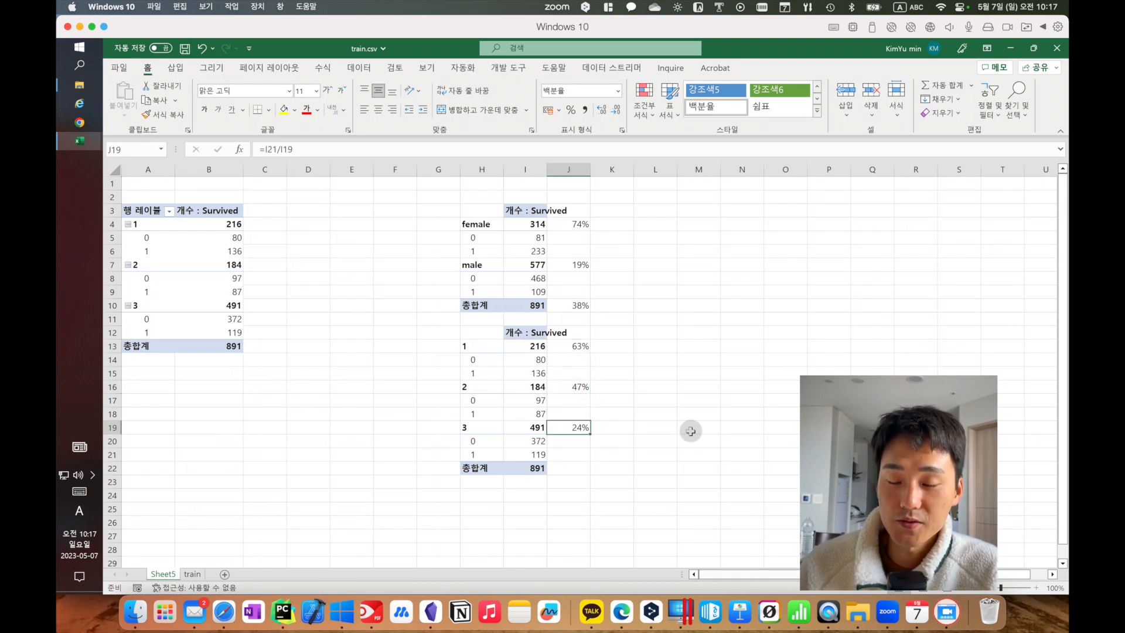
- Review the survival rates of the three passenger classes in J13, J16 and J19
left_click(656, 456)
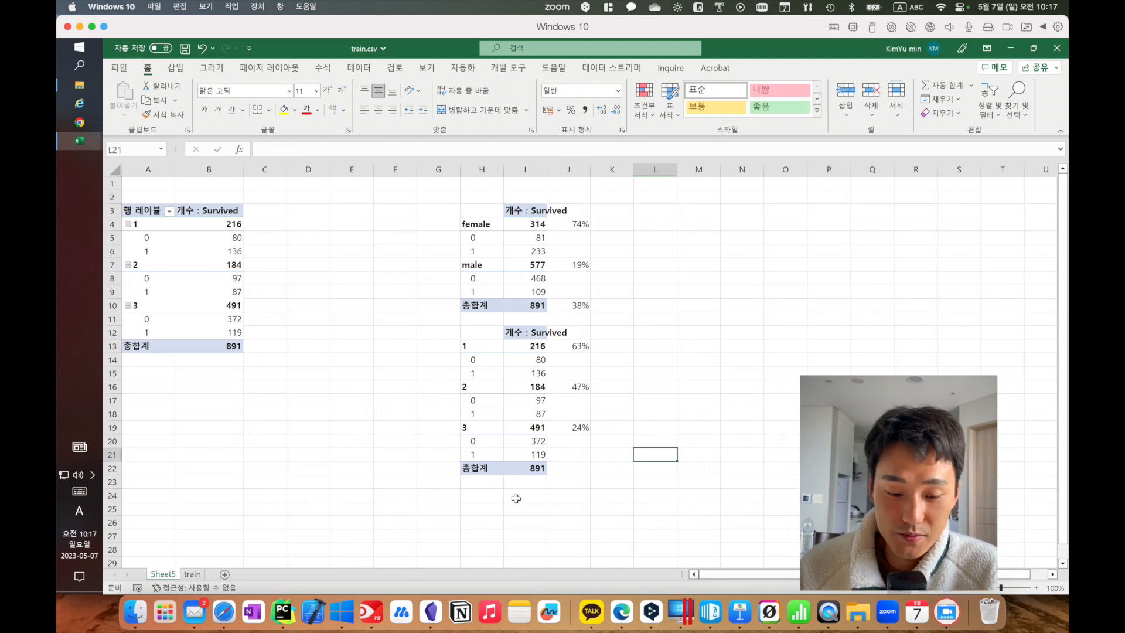
left_click(192, 575)
key("ctrl+Page_Up")
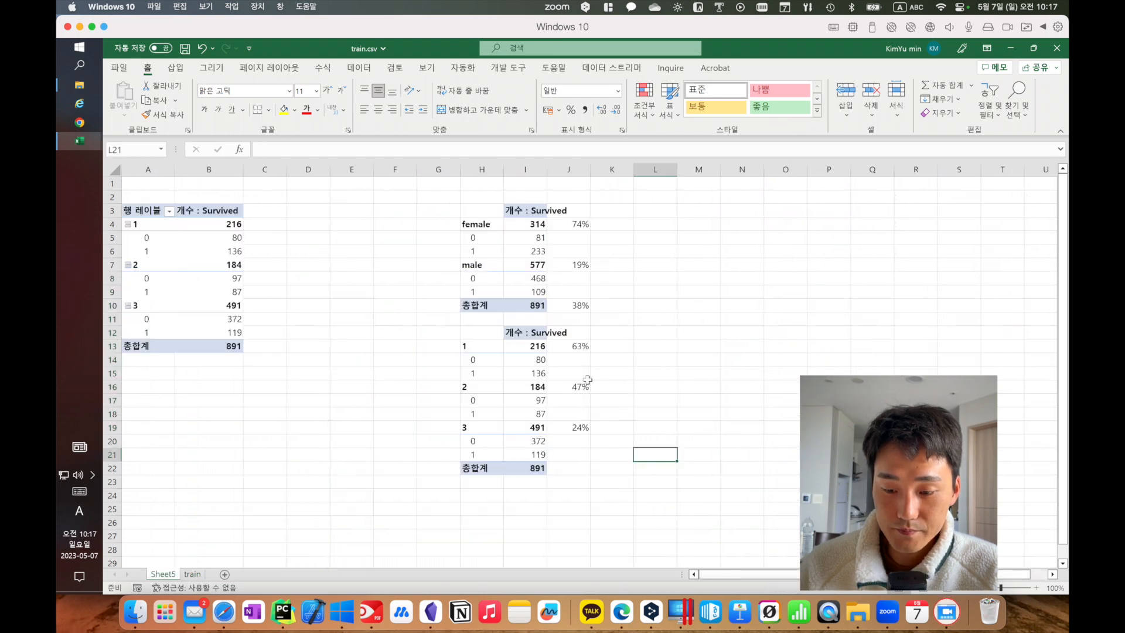
left_click(585, 348)
left_click(582, 386)
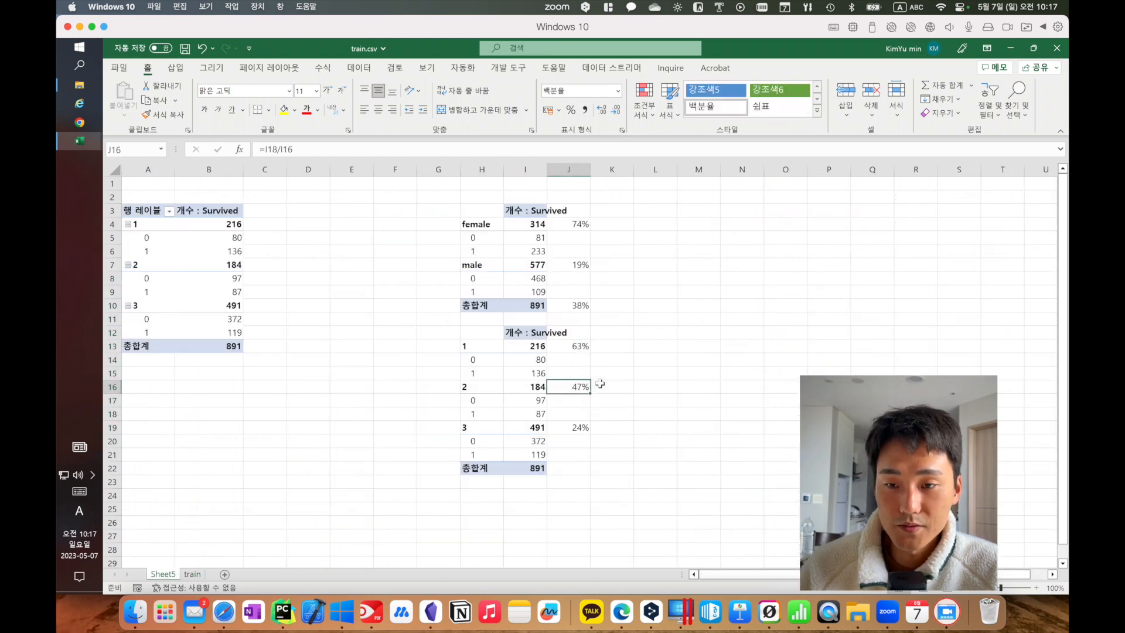
left_click(576, 426)
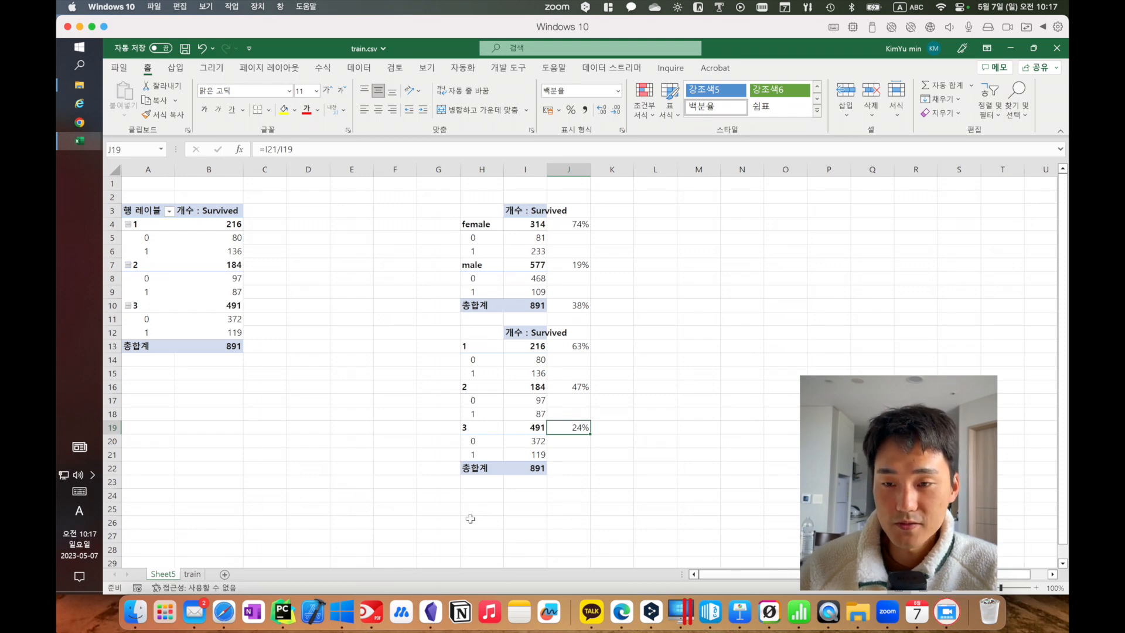
- On the train sheet, enter =IF(C2=3, 0, 1) in P2 and fill it down the by class column
left_click(192, 575)
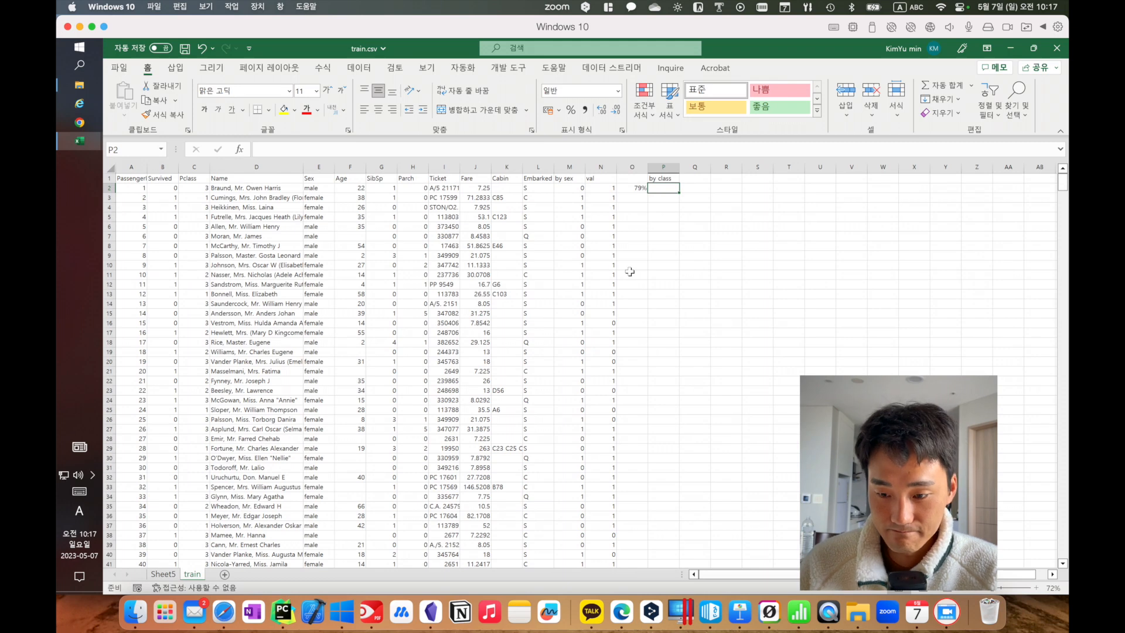
type("=if(")
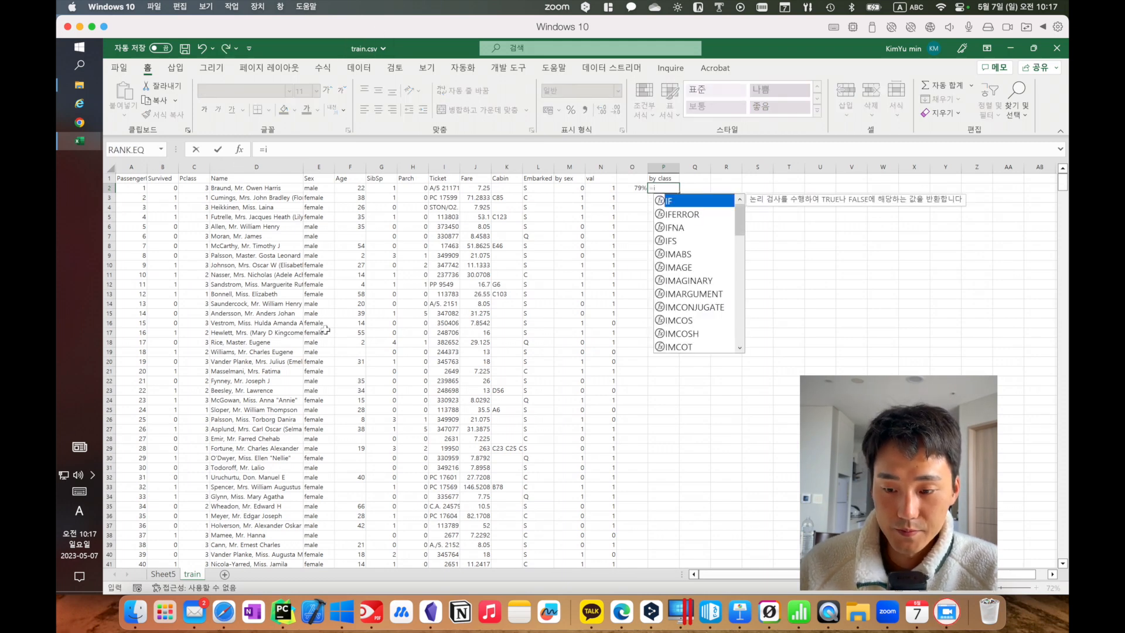
left_click(201, 187)
type("=3,")
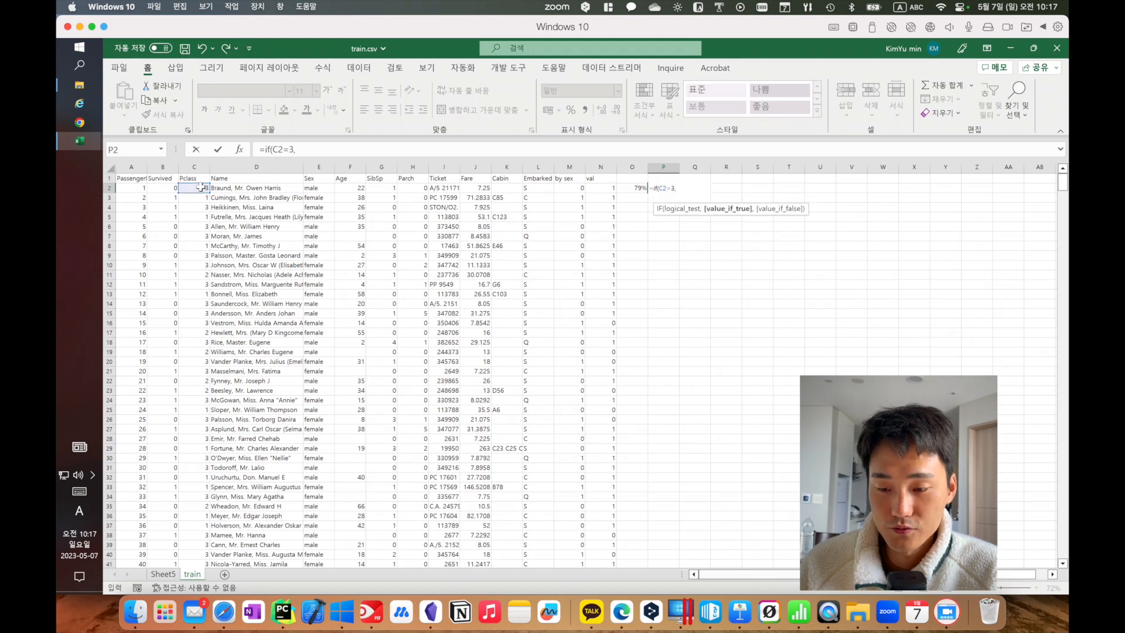
type(" 0, 1")
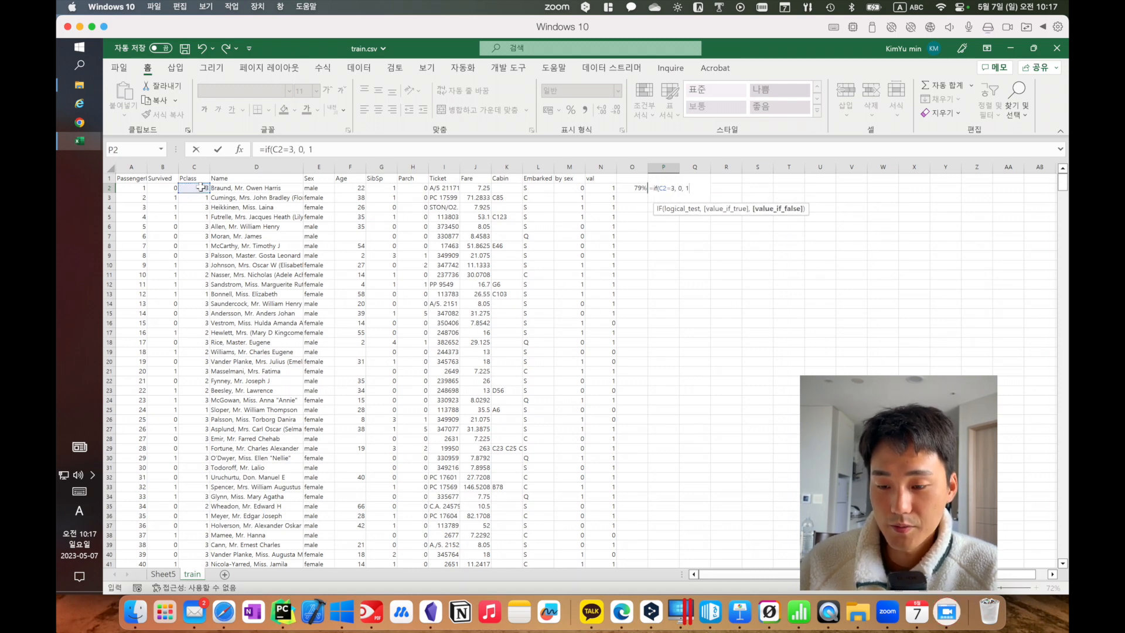
key("Return")
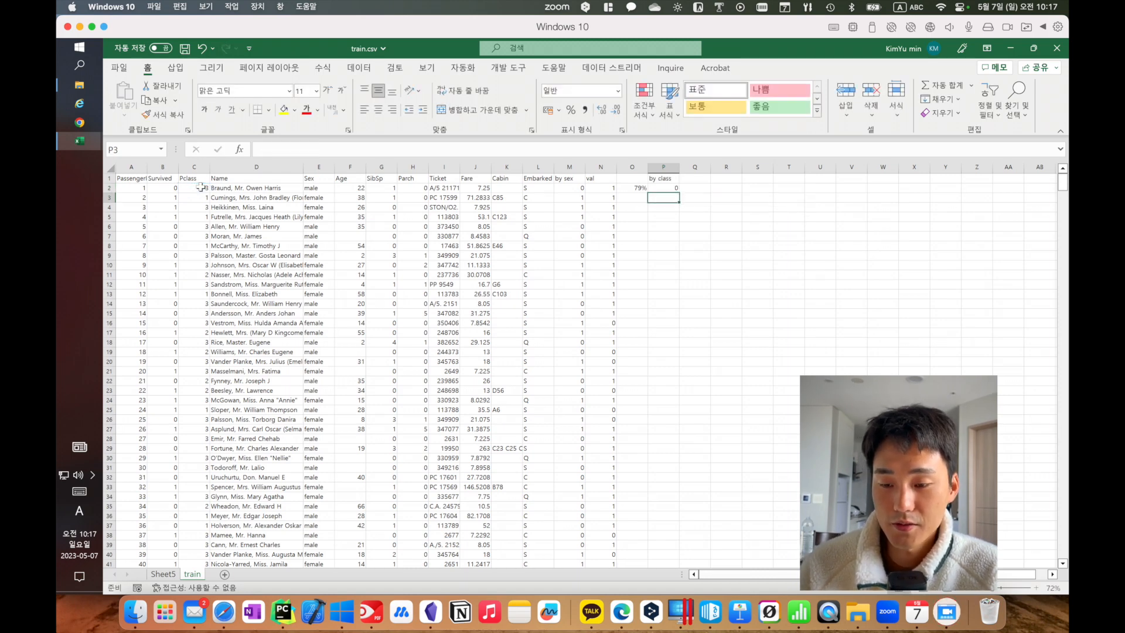
left_click(668, 188)
double_click(679, 192)
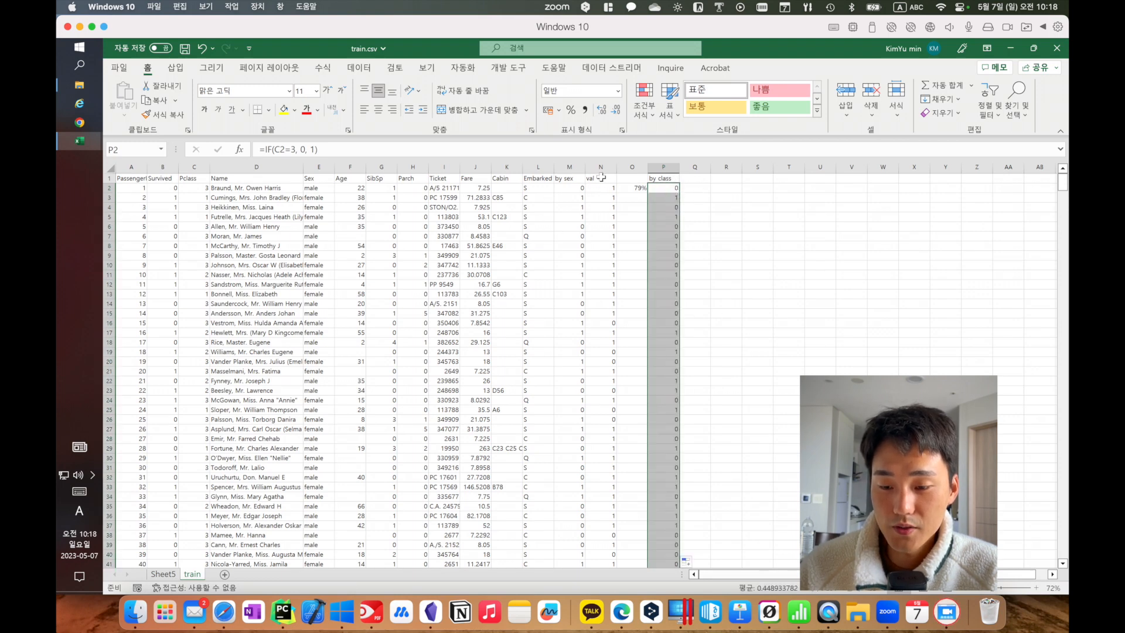
- Copy the val column from N1 downward, including its header, into the column starting at Q1
left_click(601, 177)
key("ctrl+shift+Down")
key("ctrl+c")
left_click(694, 178)
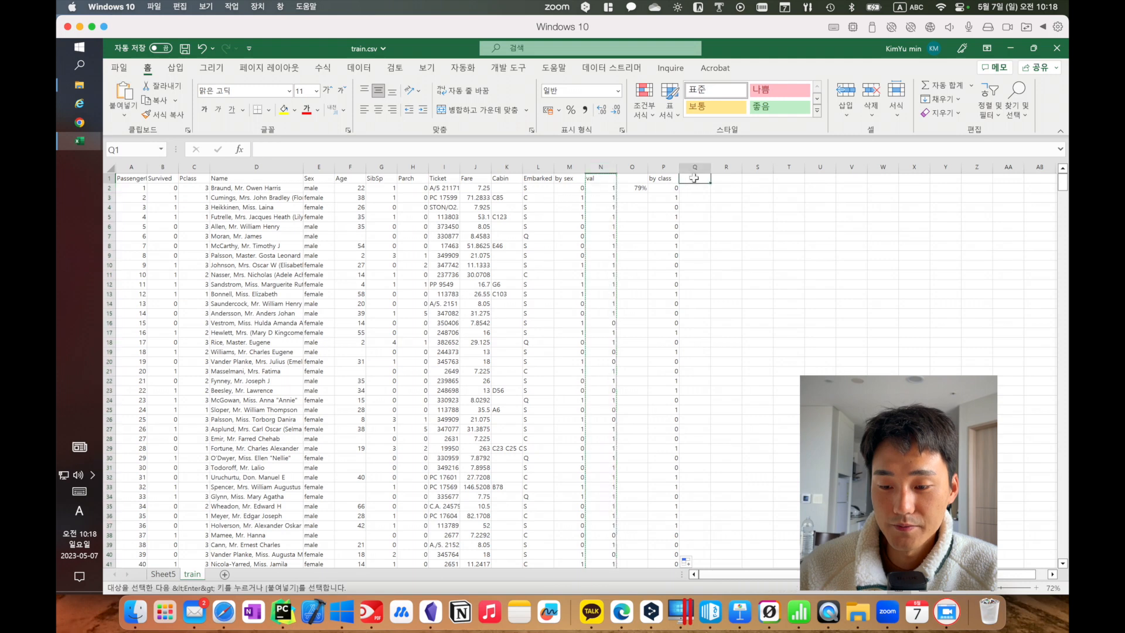
key("ctrl+v")
- Correct the copied formula in Q2 to compare with the Survived column: =IF(P2=B2, 1, 0)
left_click(701, 187)
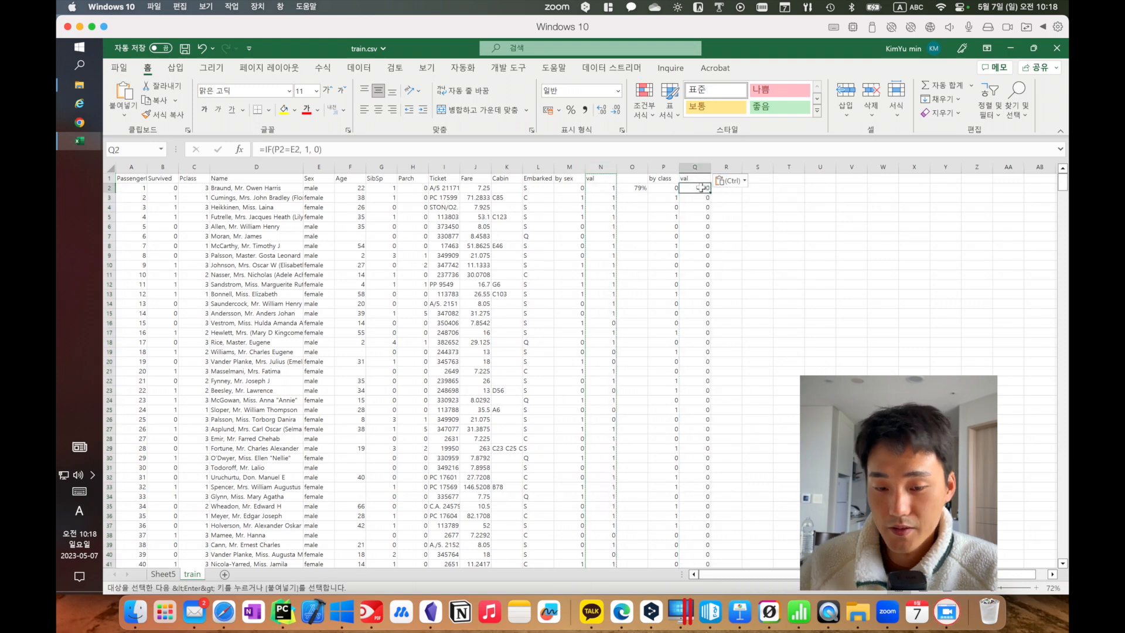
double_click(296, 149)
left_click(219, 196)
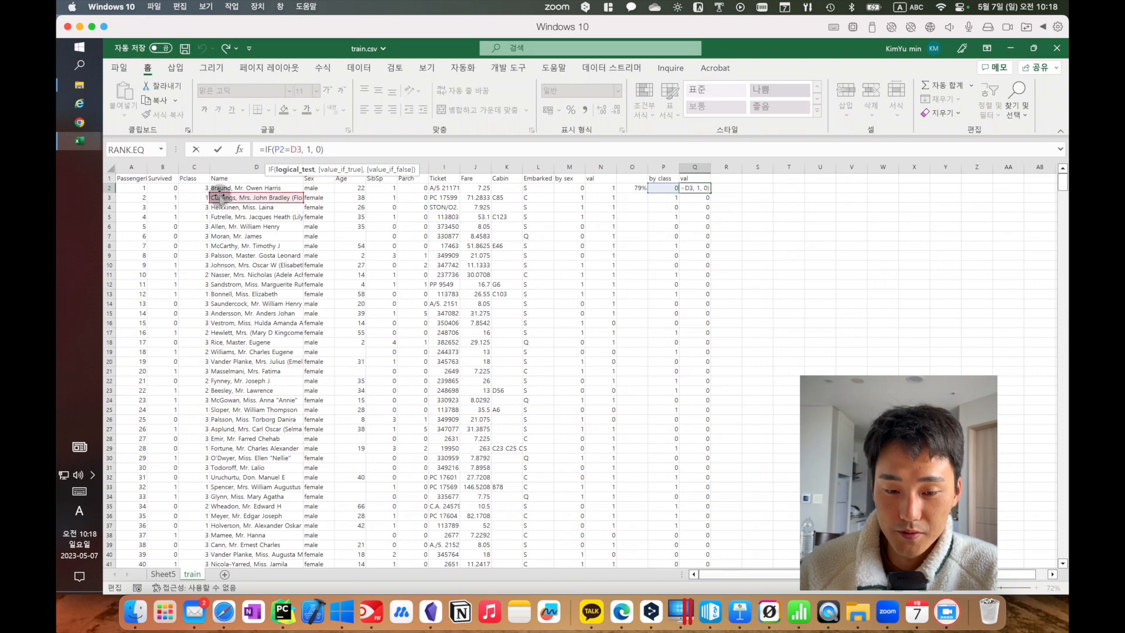
left_click(176, 189)
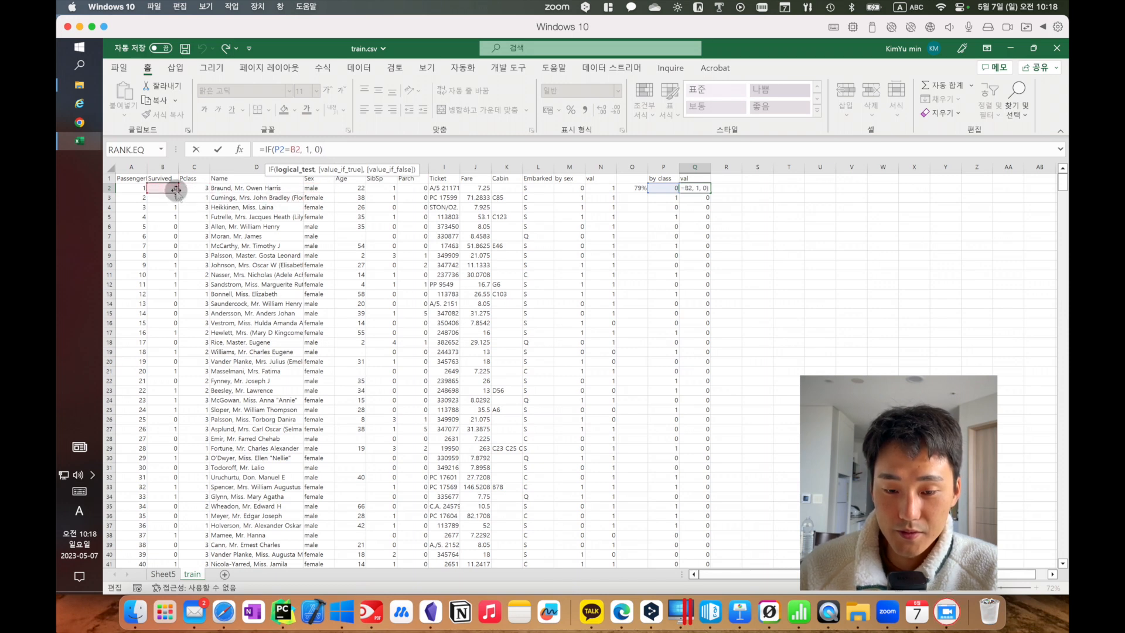
key("ctrl+Return")
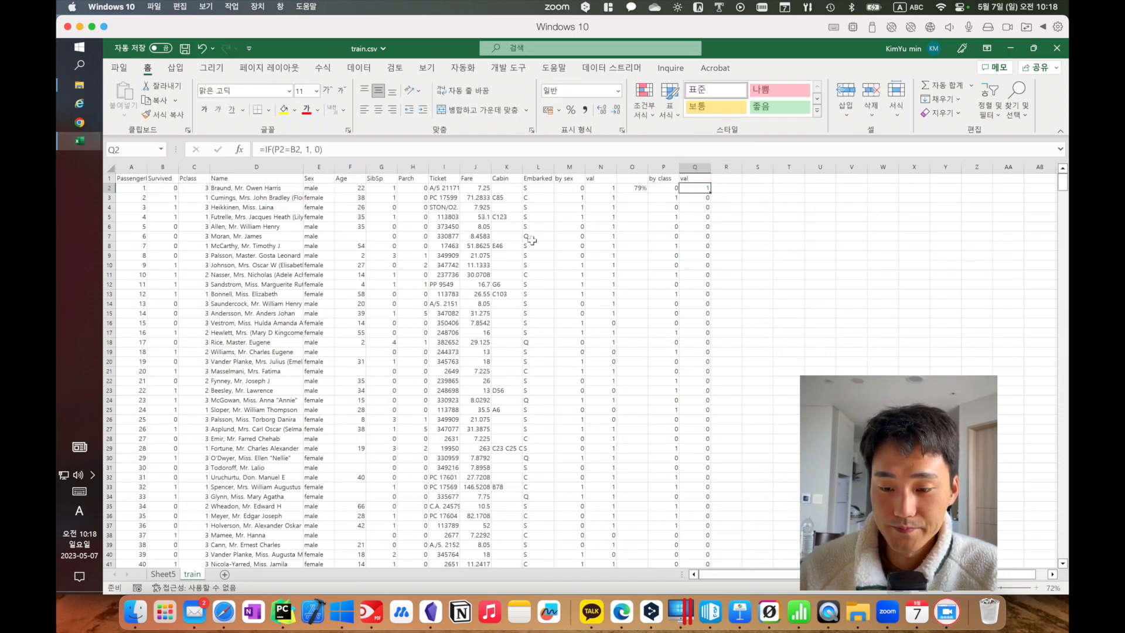
- Check the formula in Q2 against those in M2 and N2, and fill it down the new val column
left_click(577, 190)
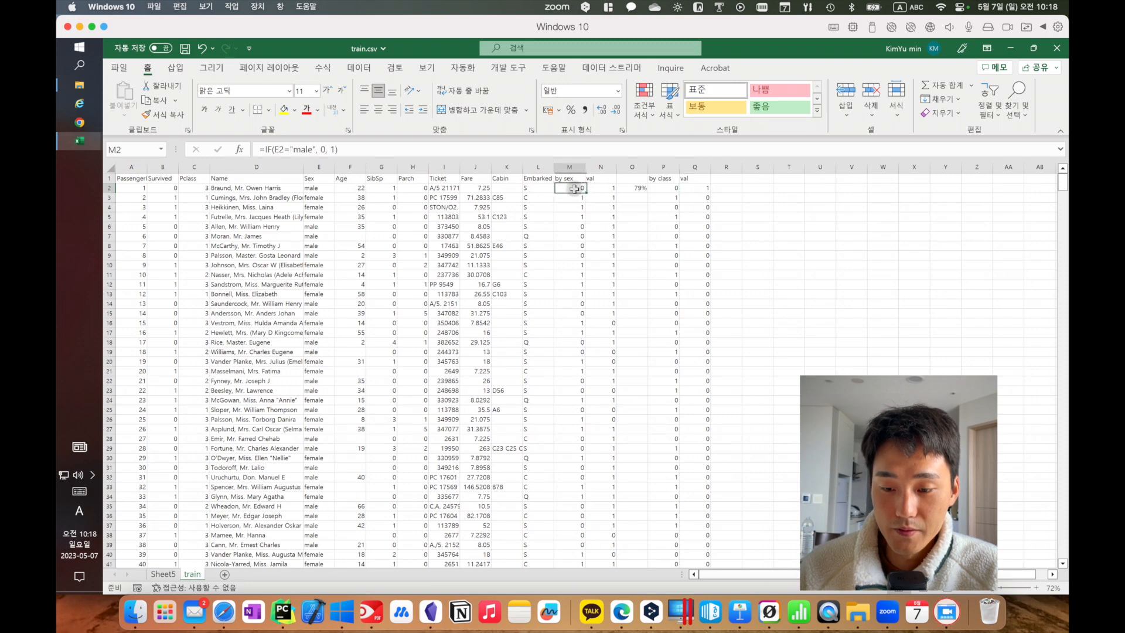
left_click(604, 190)
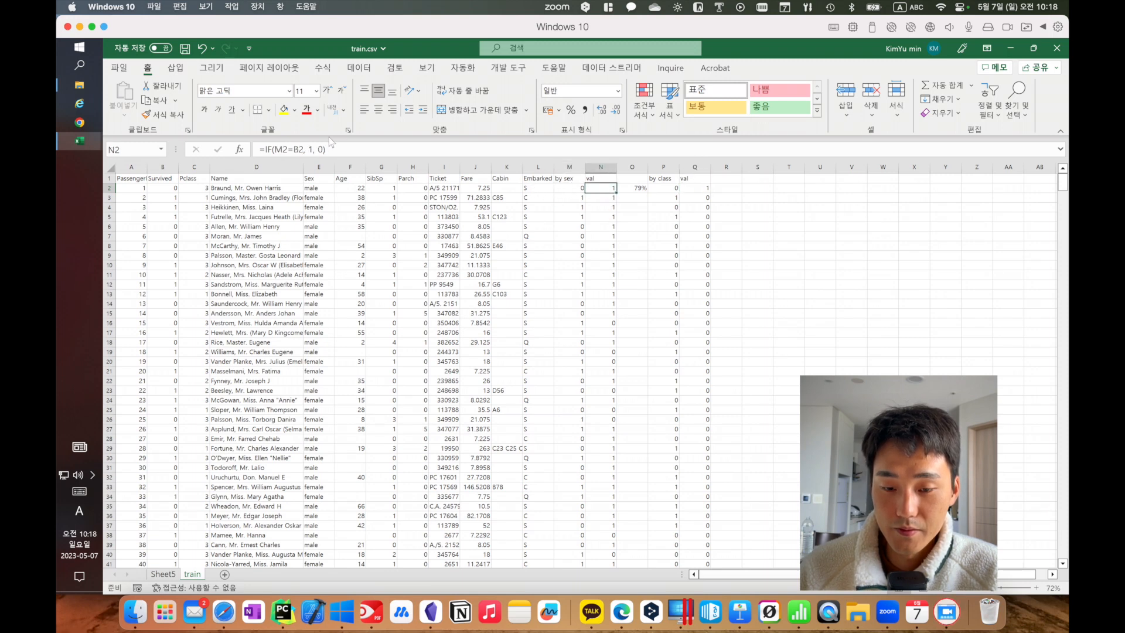
left_click(703, 190)
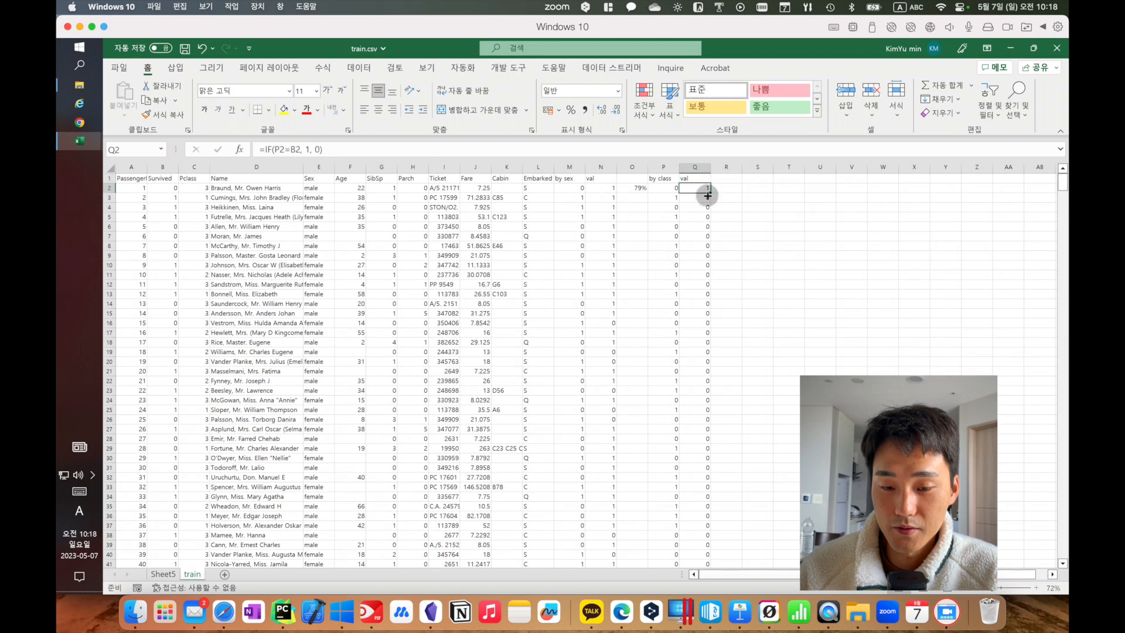
key("Down")
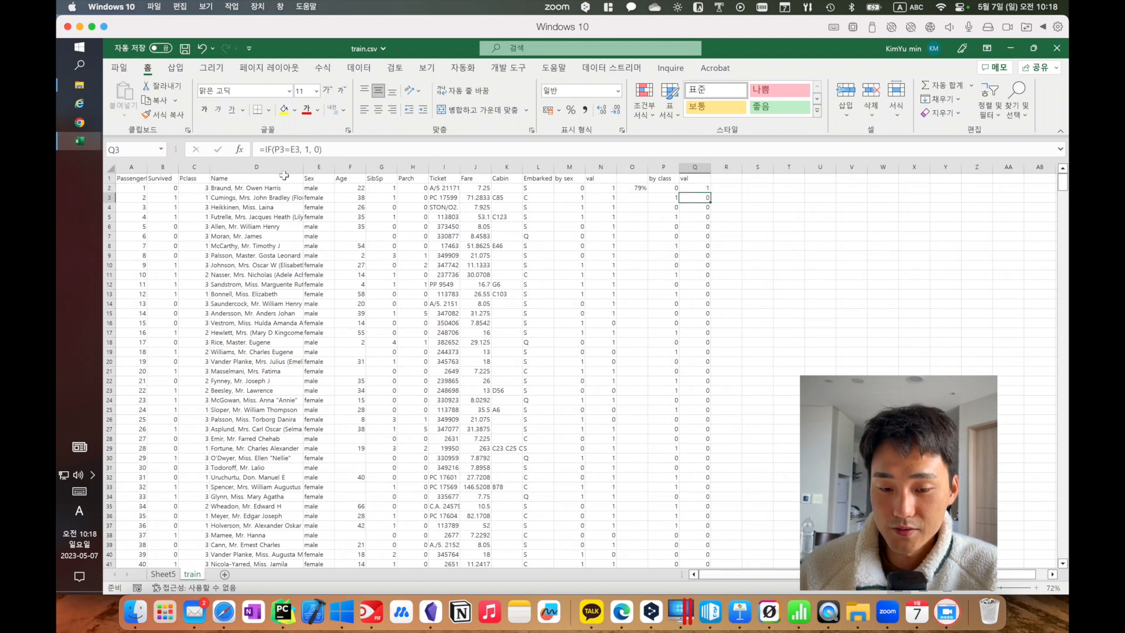
key("Up")
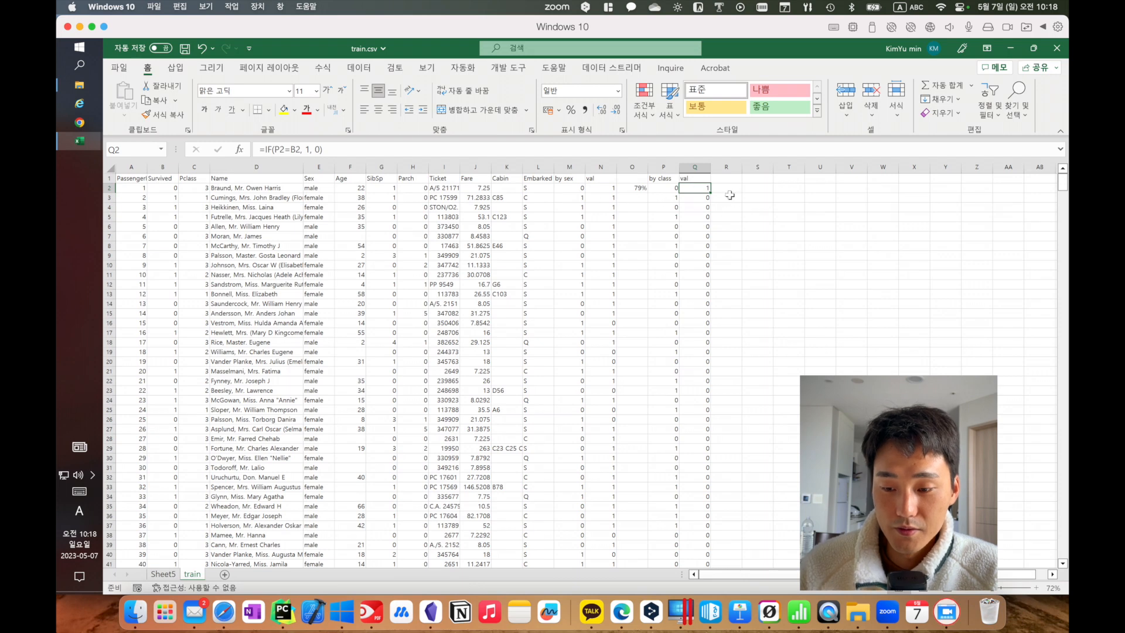
double_click(709, 191)
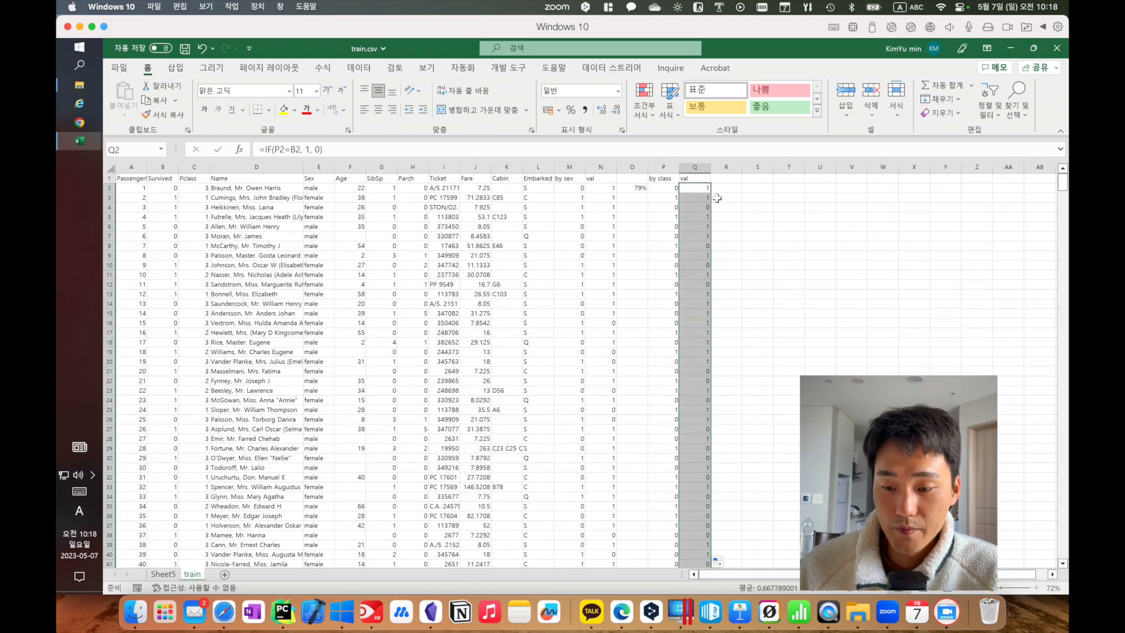
- Copy the accuracy formula from O2 to R2 and inspect the ranges it refers to
left_click(644, 190)
key("ctrl+c")
left_click(725, 188)
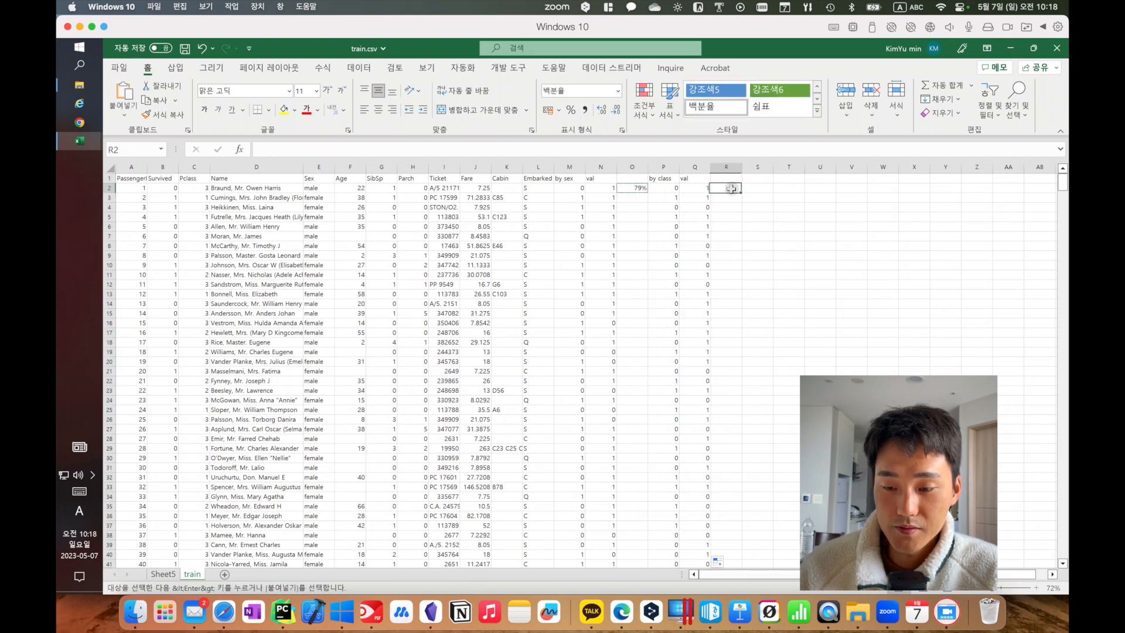
key("ctrl+v")
left_click(757, 245)
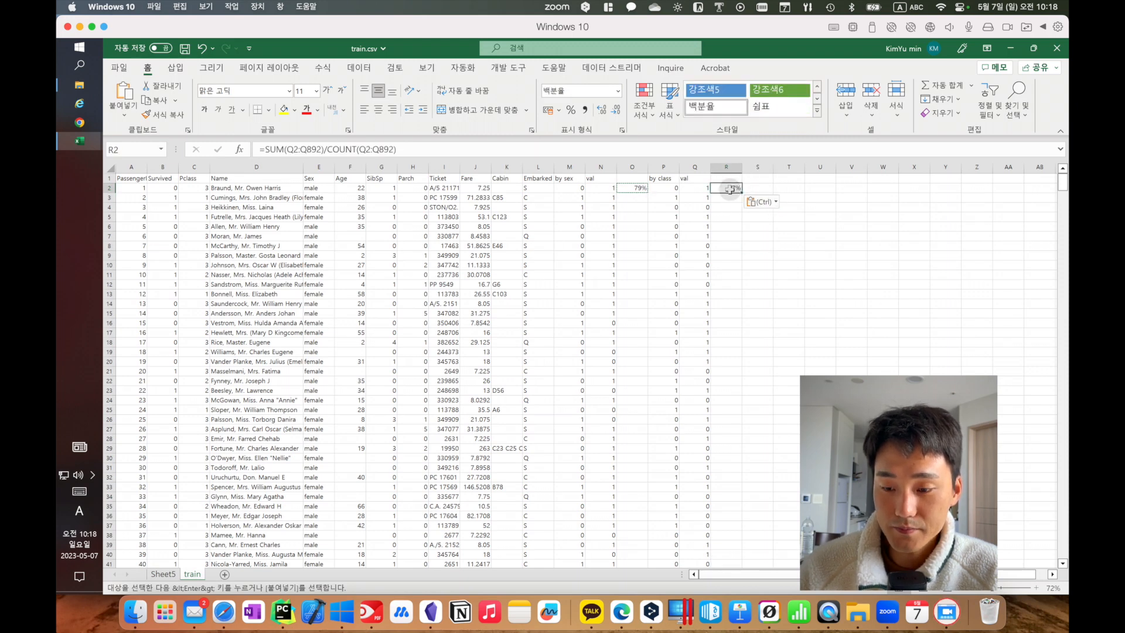
double_click(732, 189)
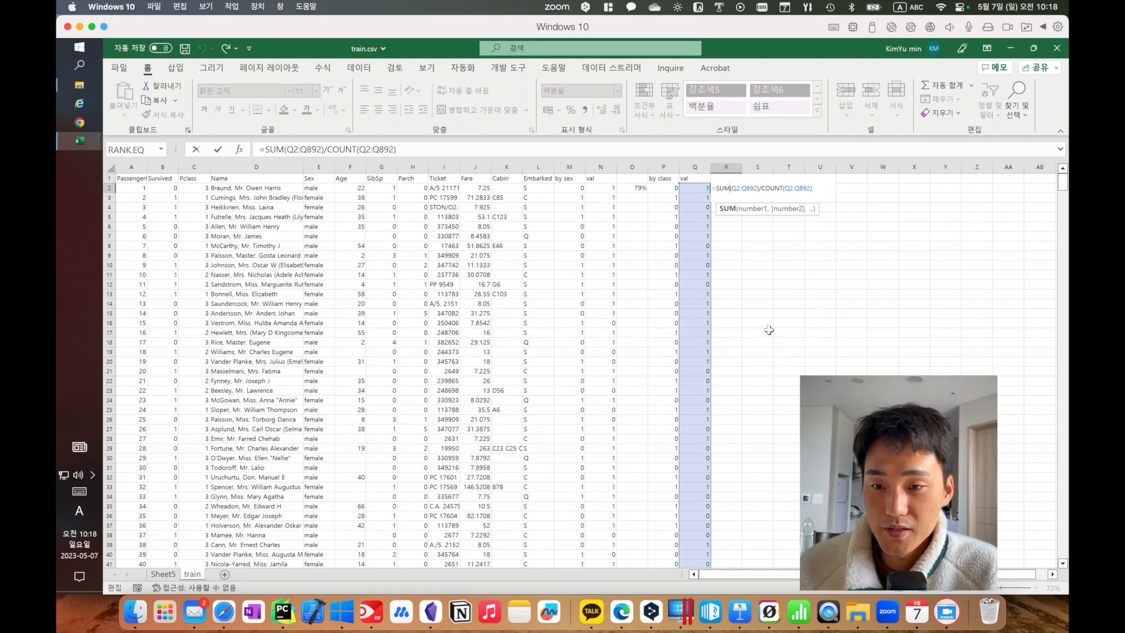
key("Escape")
left_click(756, 245)
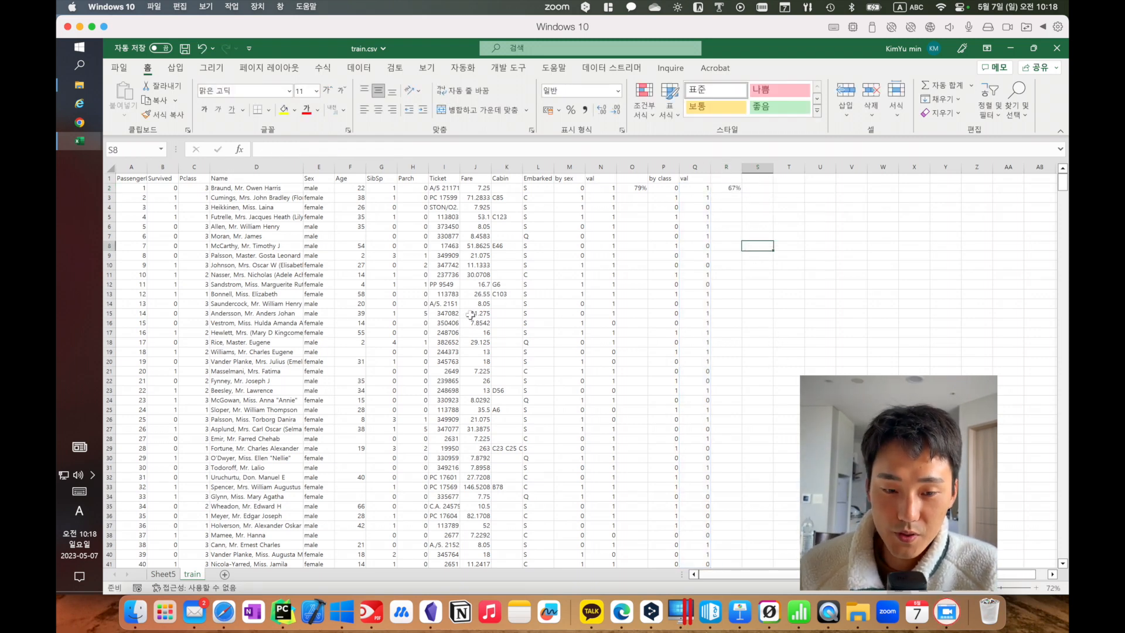
- Switch to the test.csv workbook and add the column header "by class" in M1
left_click(86, 140)
left_click(186, 197)
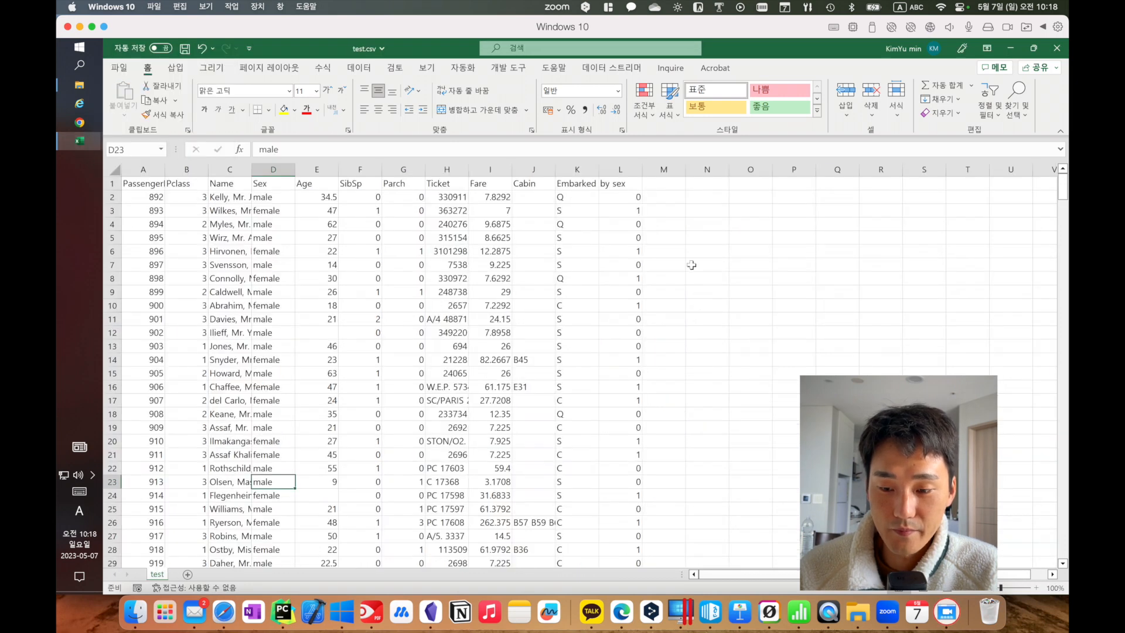
left_click(663, 186)
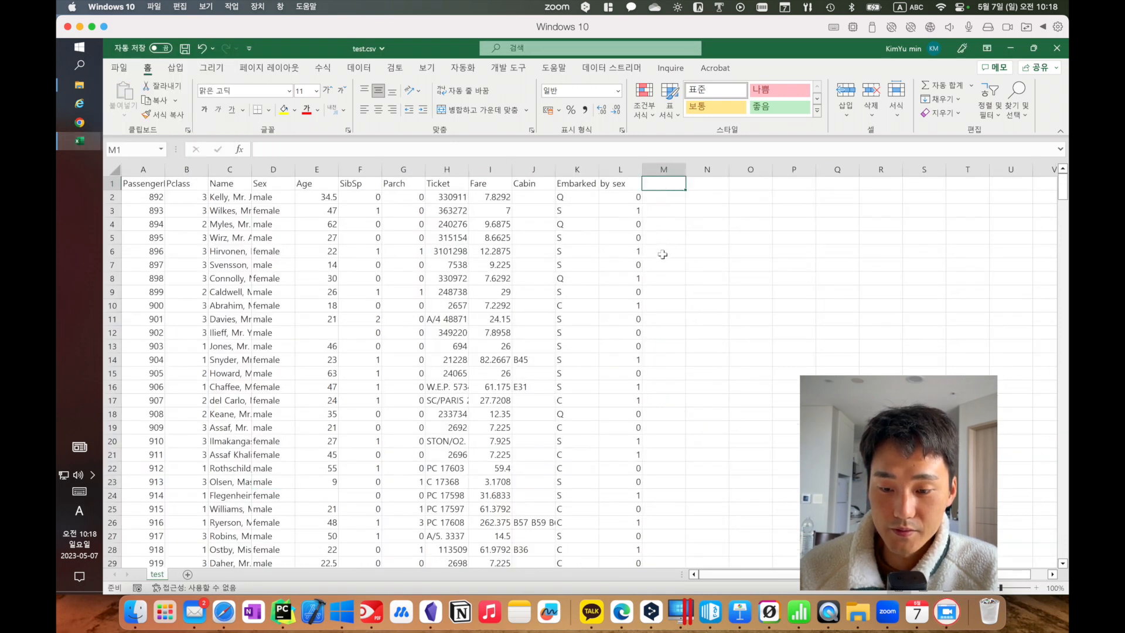
type("by class")
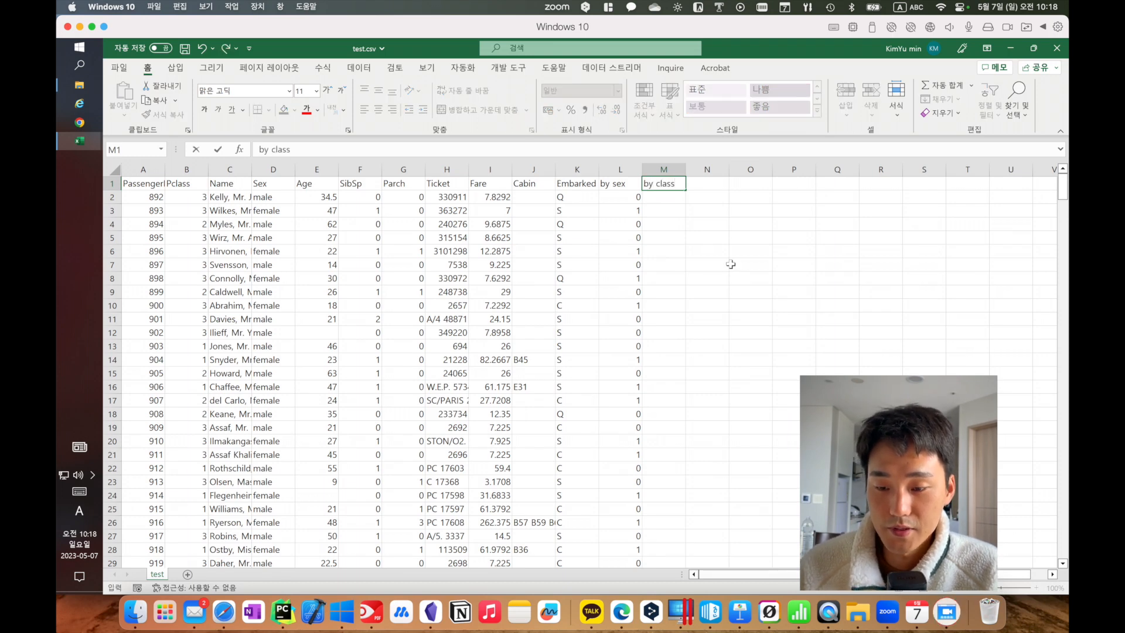
key("Down")
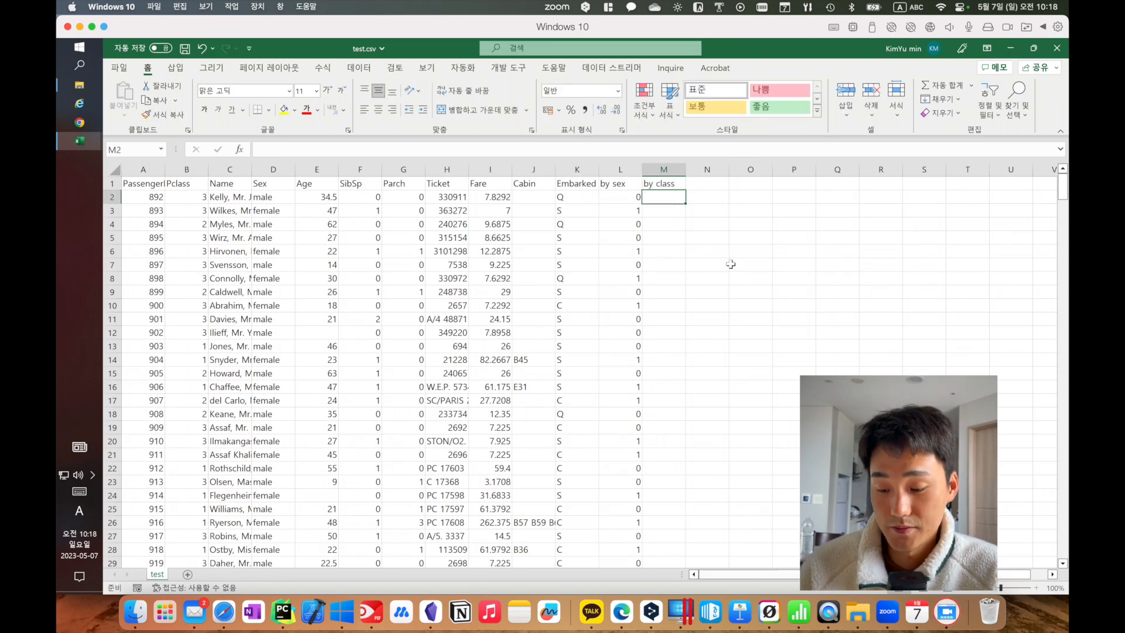
- Enter =IF(B2=3, 0, 1) in M2 and fill it down the by class column
type("=if(")
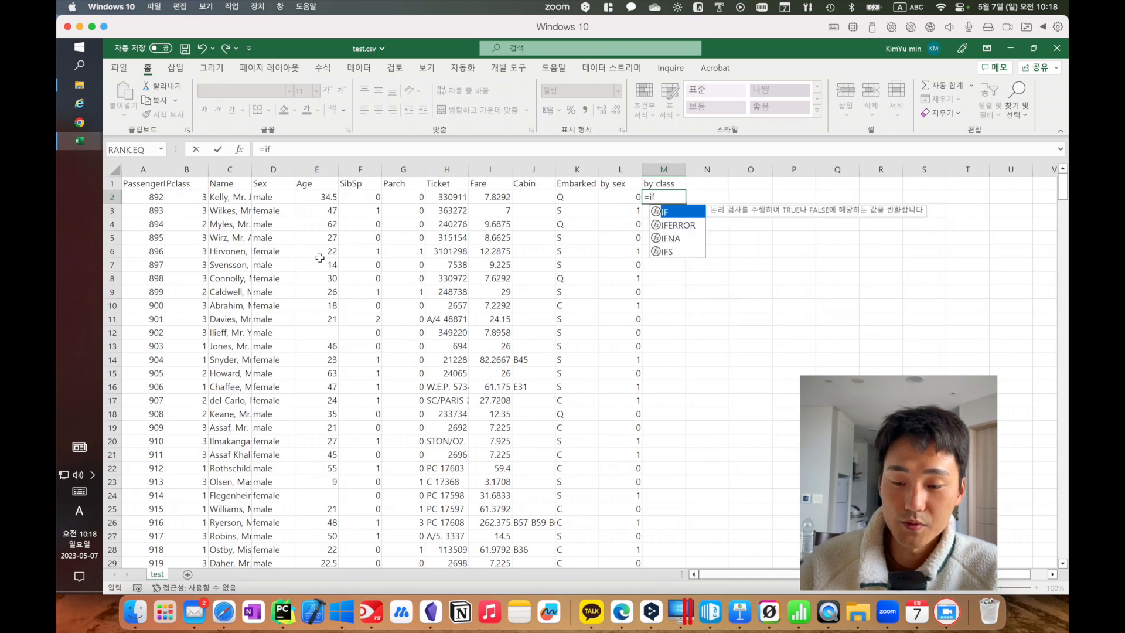
left_click(199, 197)
type("=")
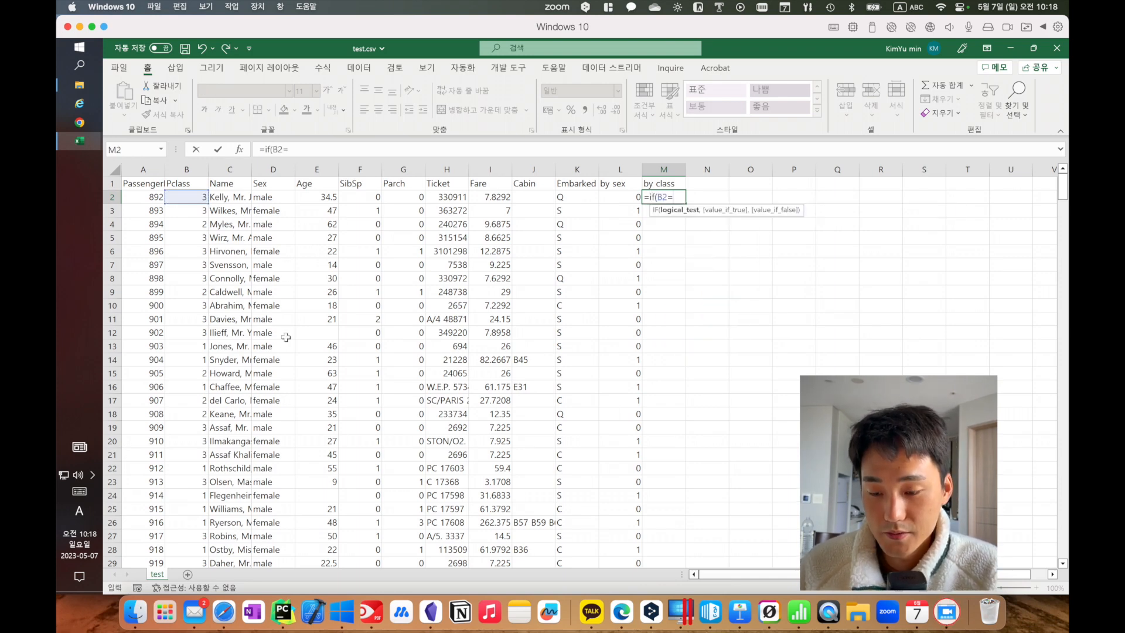
type("3, 0, 1)")
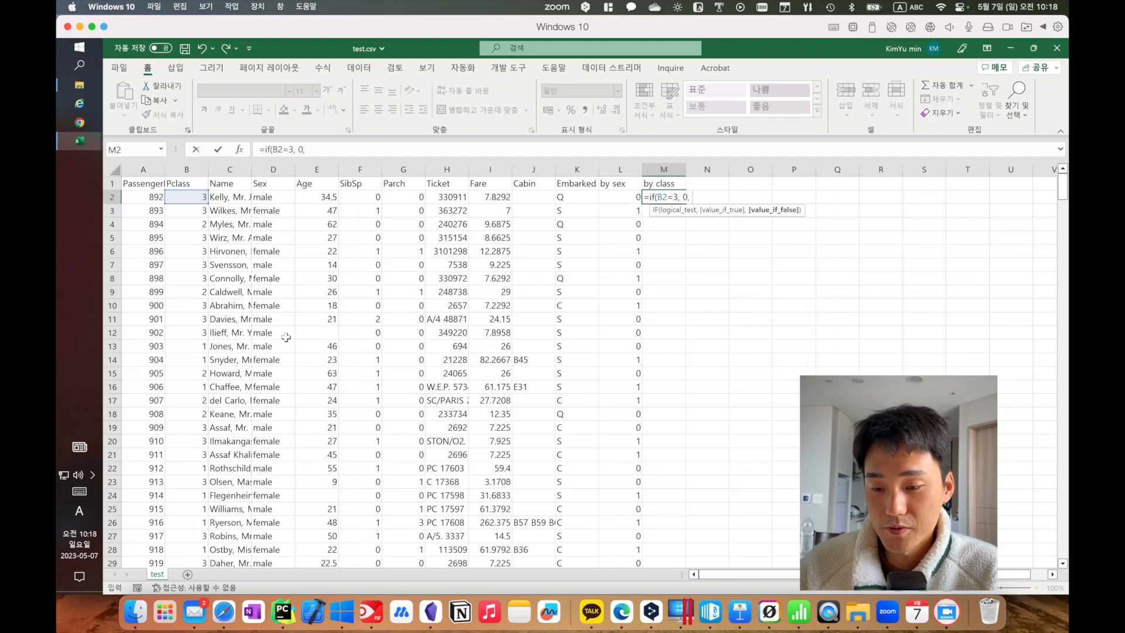
key("Return")
left_click(674, 199)
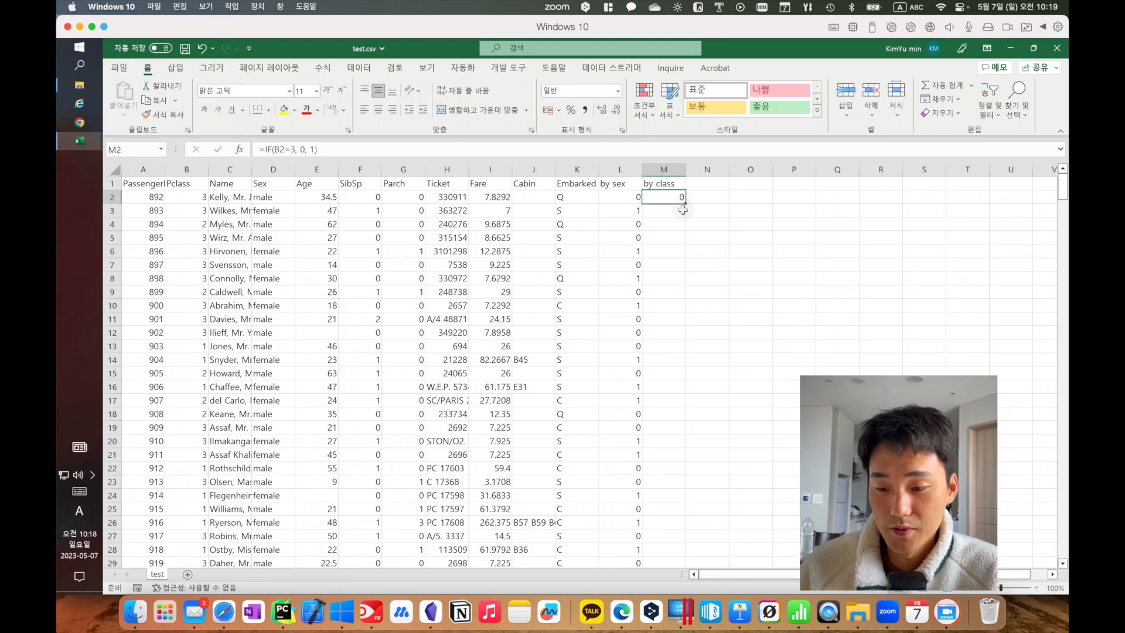
double_click(686, 205)
left_click(707, 237)
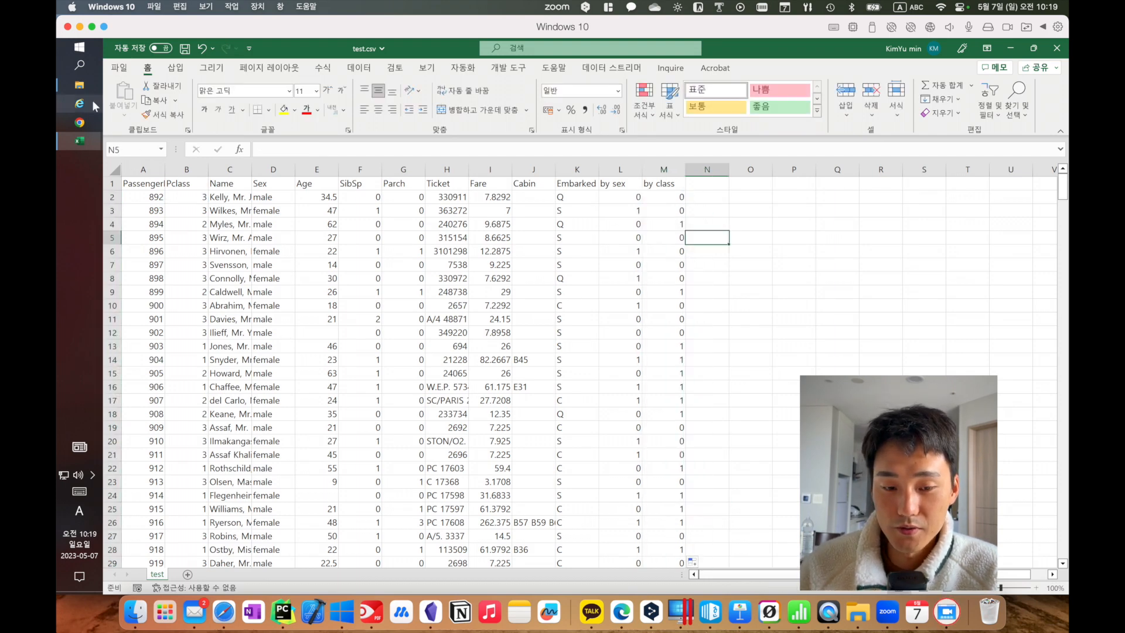
- Duplicate gender_submission.csv in the titanic folder, rename the copy gender_pclass.csv and open it
left_click(82, 87)
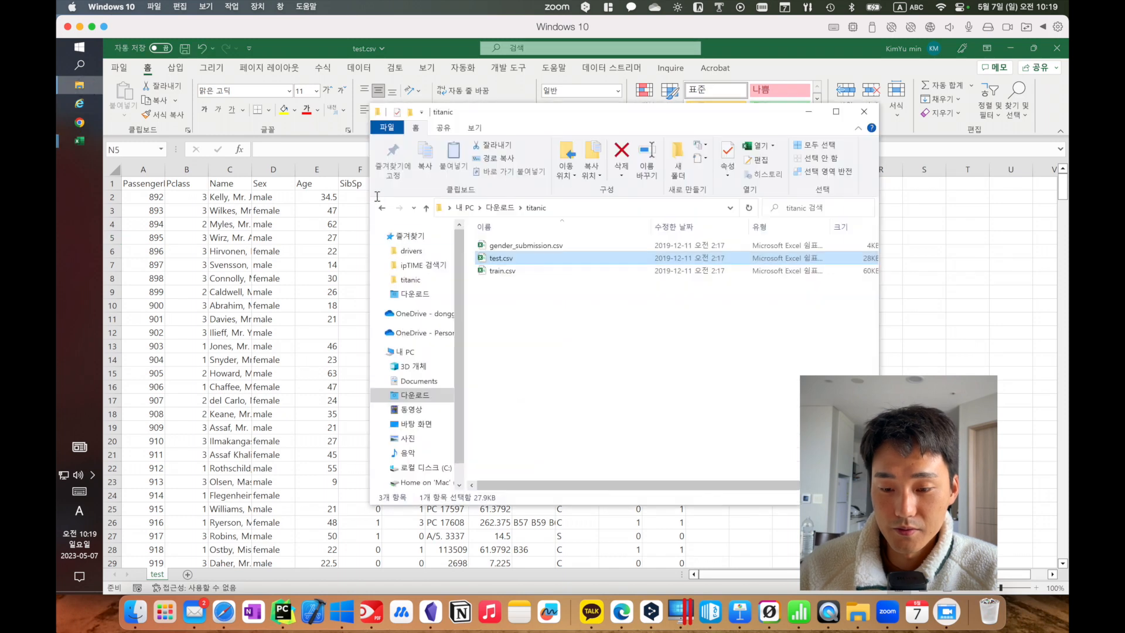
left_click(553, 252)
key("ctrl+c")
key("ctrl+v")
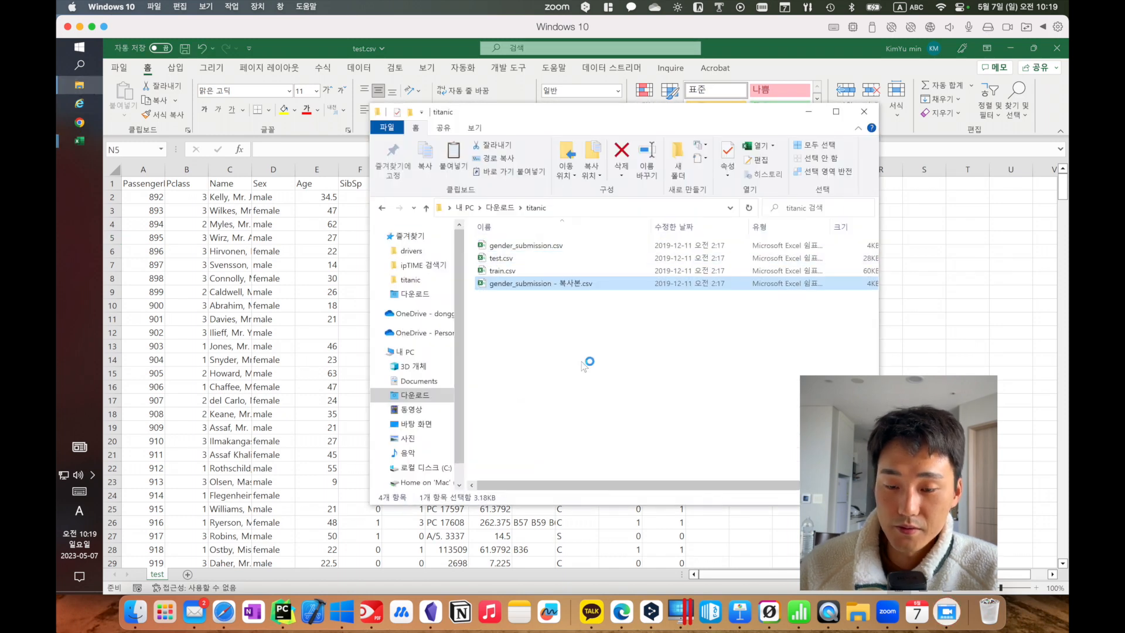
key("alt+Tab")
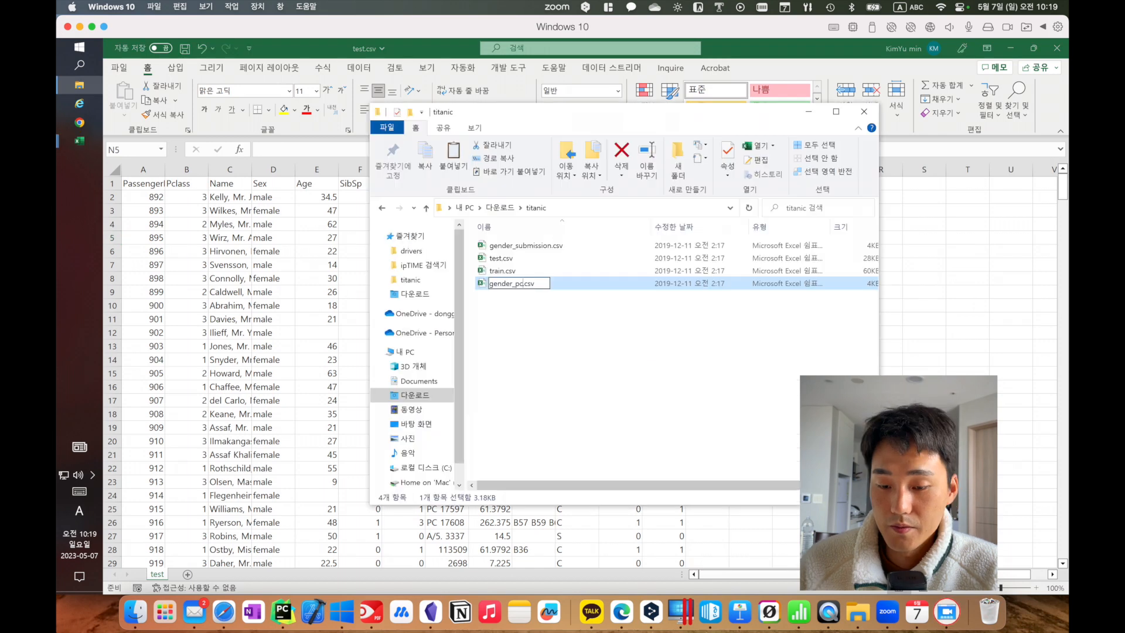
type("lass")
left_click(605, 438)
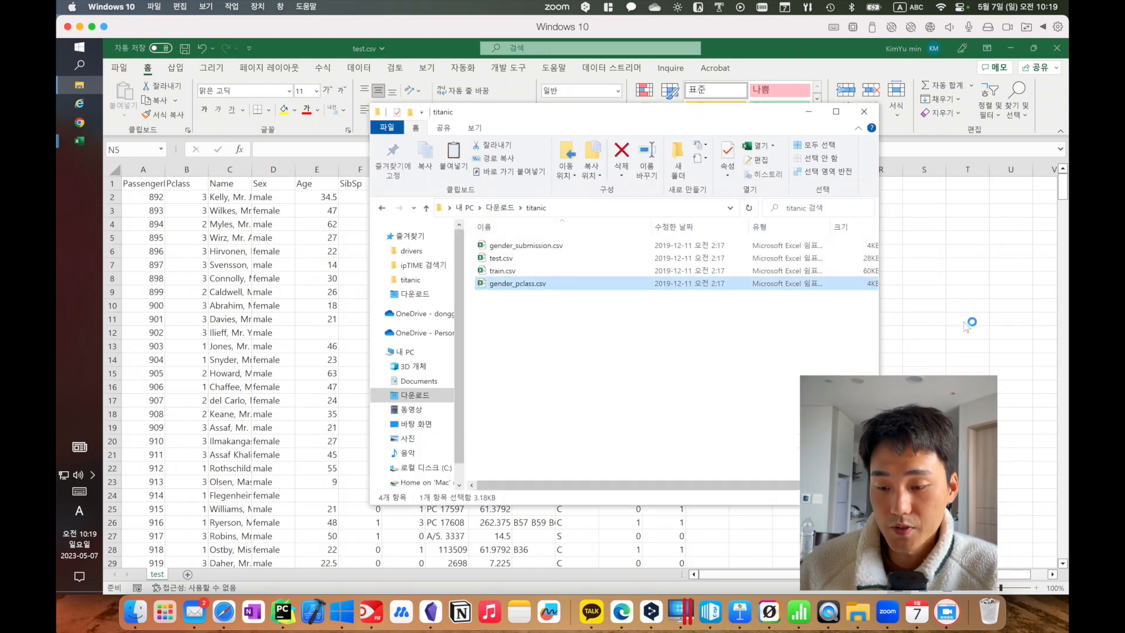
- Check that the by class column in test.csv is filled down to the last passenger, and copy M2:M419
key("alt+Tab")
left_click(674, 197)
scroll(672, 332, "down", 20)
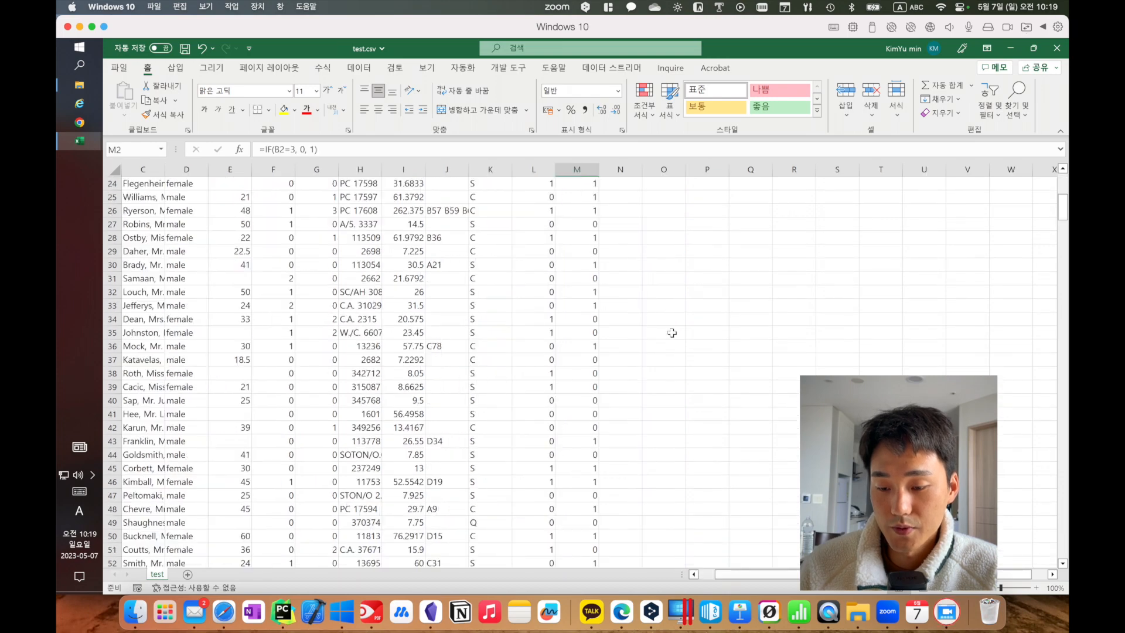
scroll(672, 333, "down", 20)
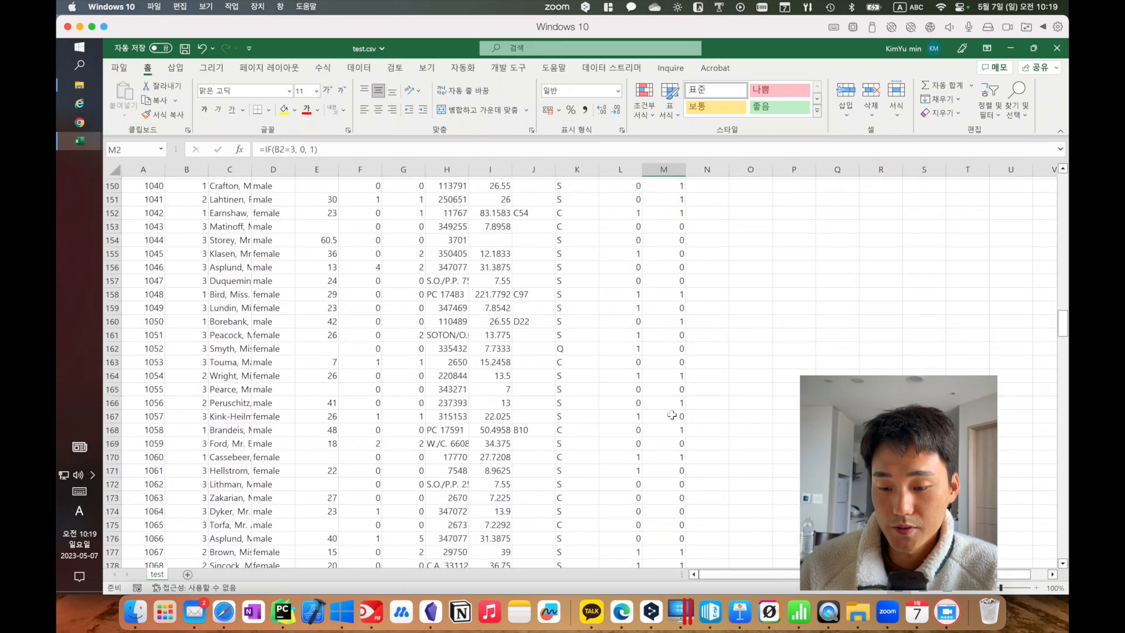
key("ctrl+Down")
scroll(670, 410, "up", 20)
scroll(670, 410, "right", 8)
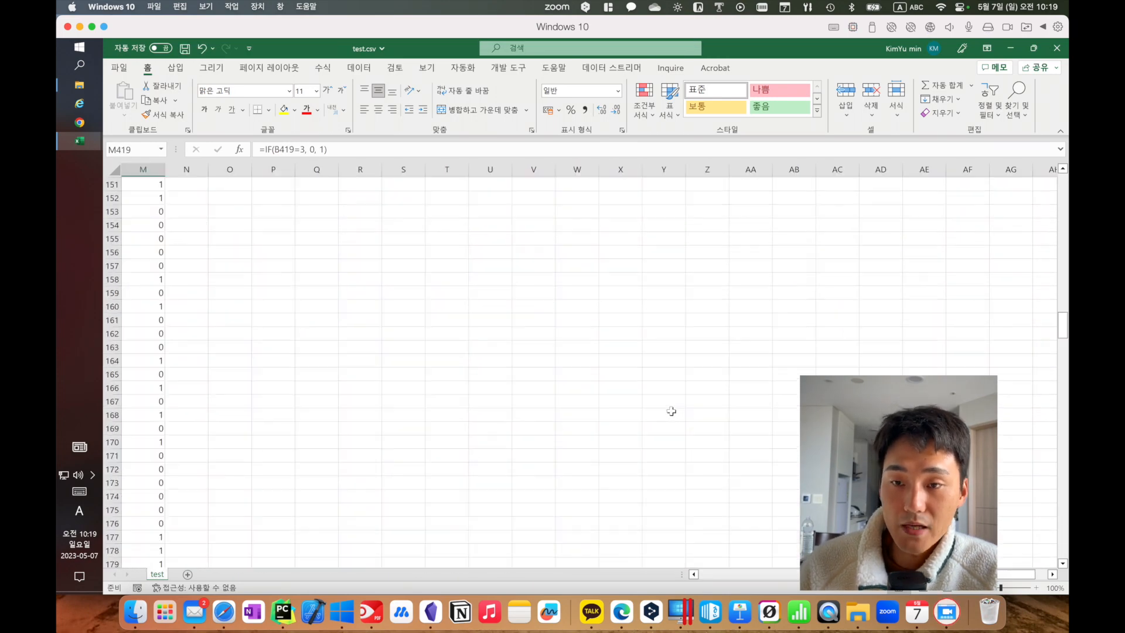
scroll(589, 442, "left", 12)
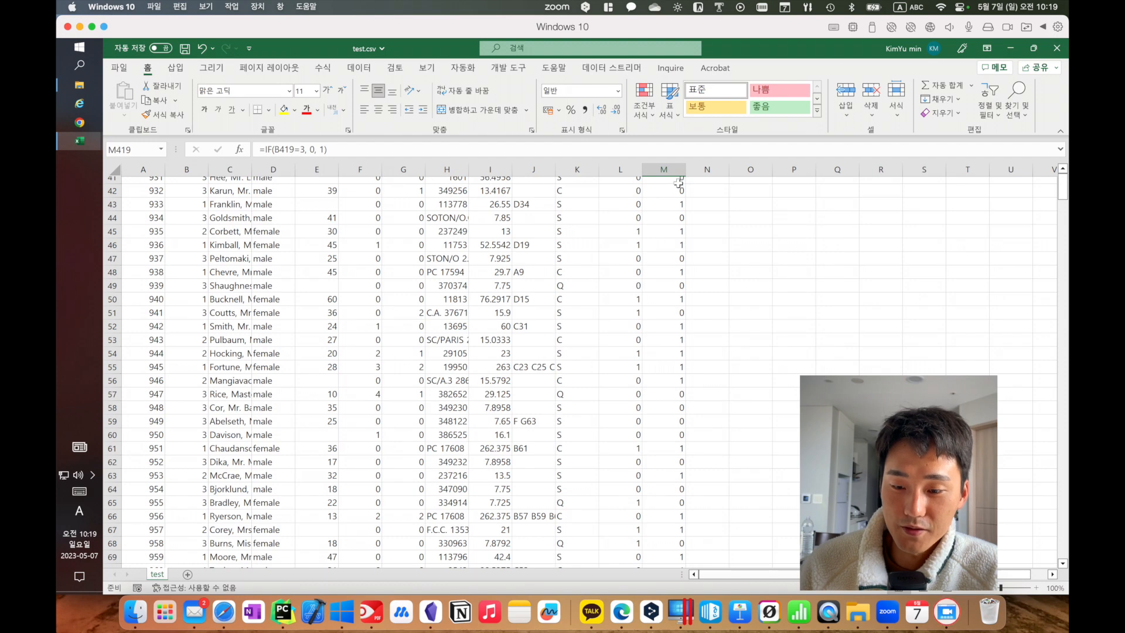
key("ctrl+Up")
left_click(1054, 525)
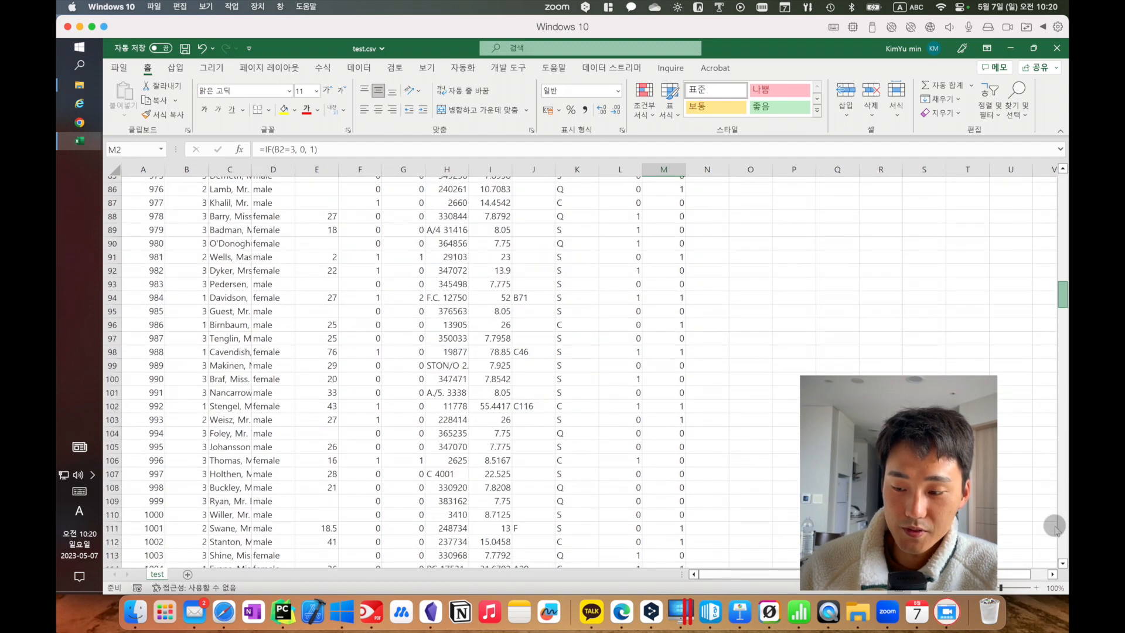
key("ctrl+shift+Down")
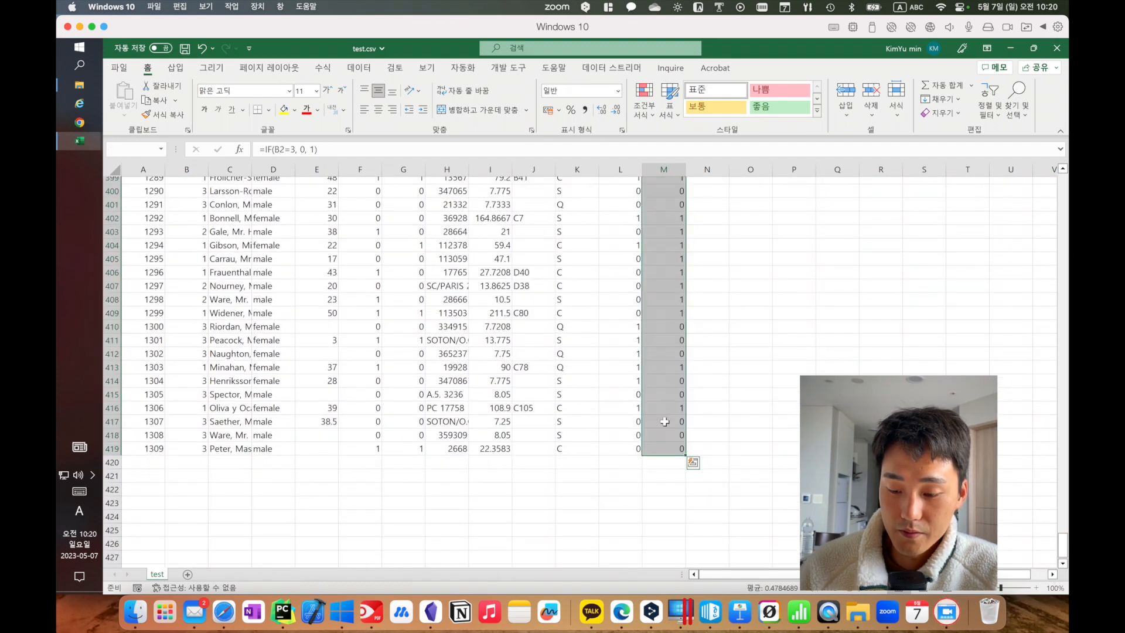
right_click(665, 421)
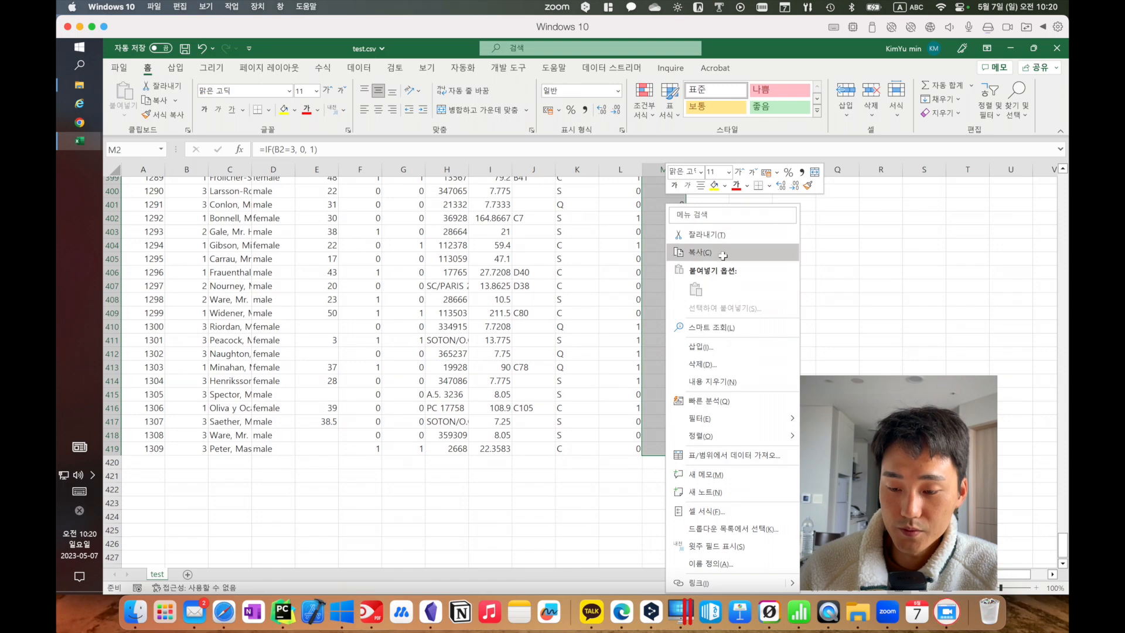
left_click(703, 252)
scroll(410, 293, "up", 20)
- Switch to gender_pclass.csv and paste the copied predictions as values only over the Survived column, starting at B2
mouse_move(91, 142)
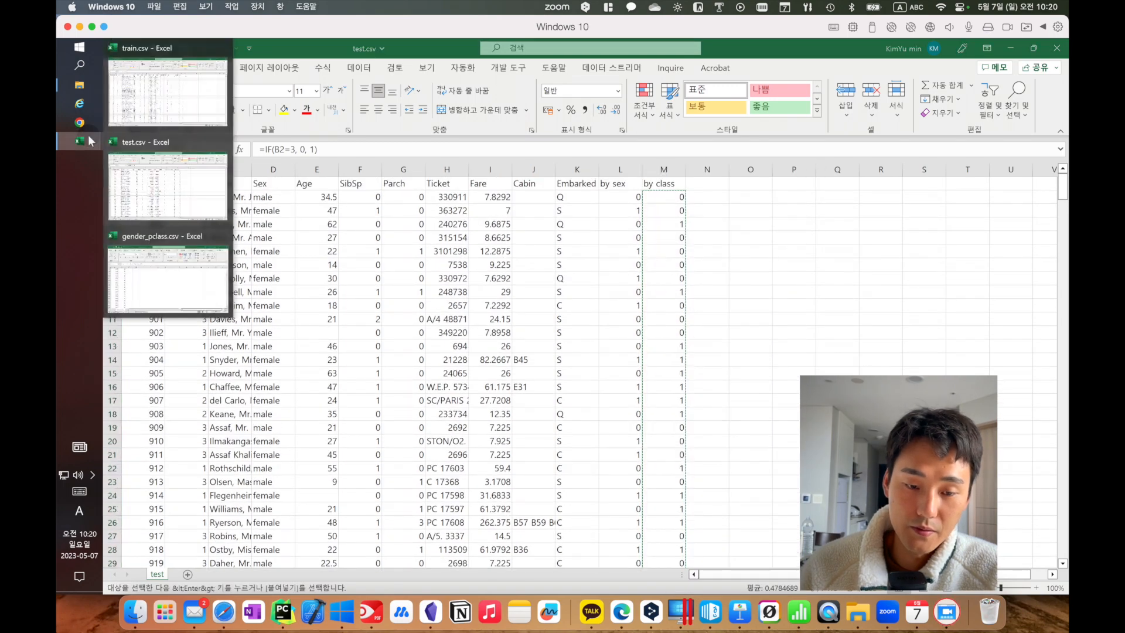
left_click(183, 274)
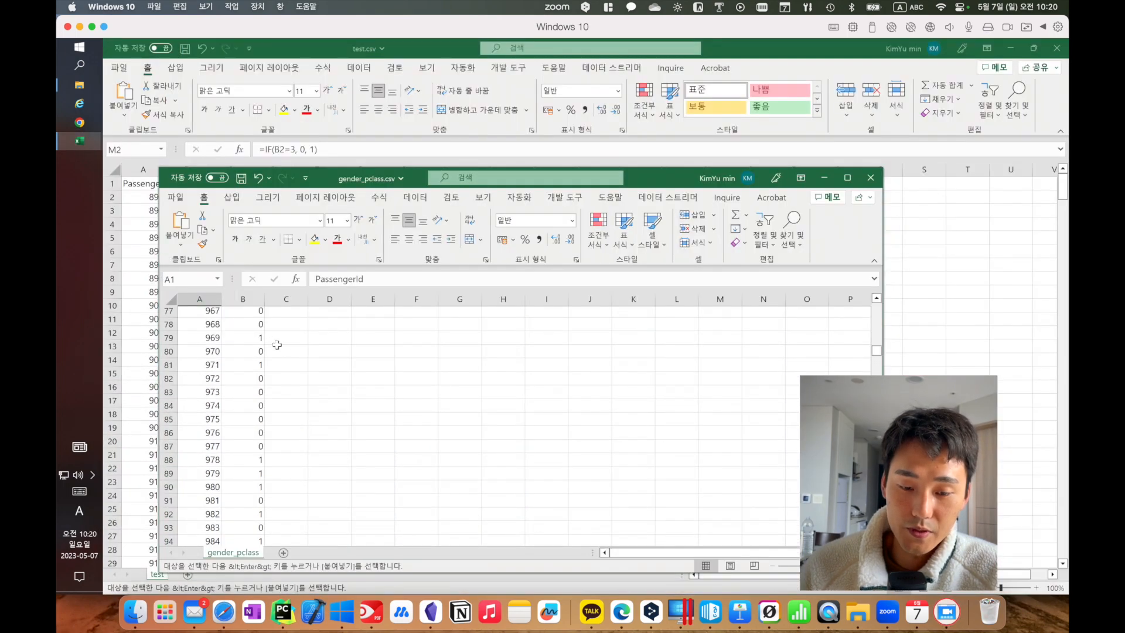
left_click(278, 347)
scroll(278, 346, "up", 20)
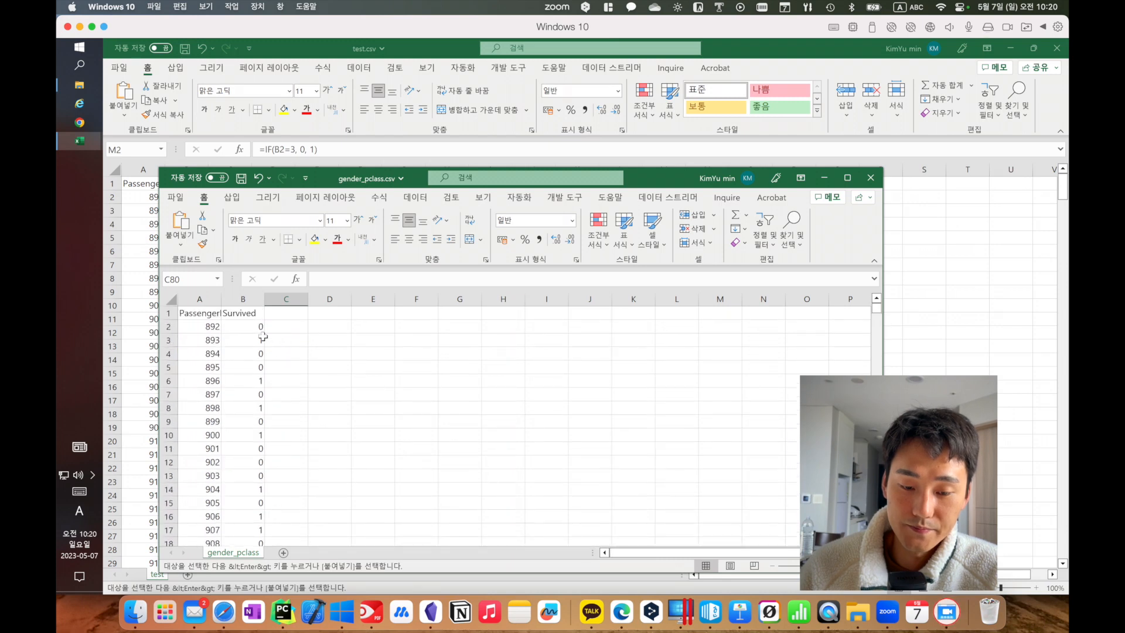
left_click(259, 329)
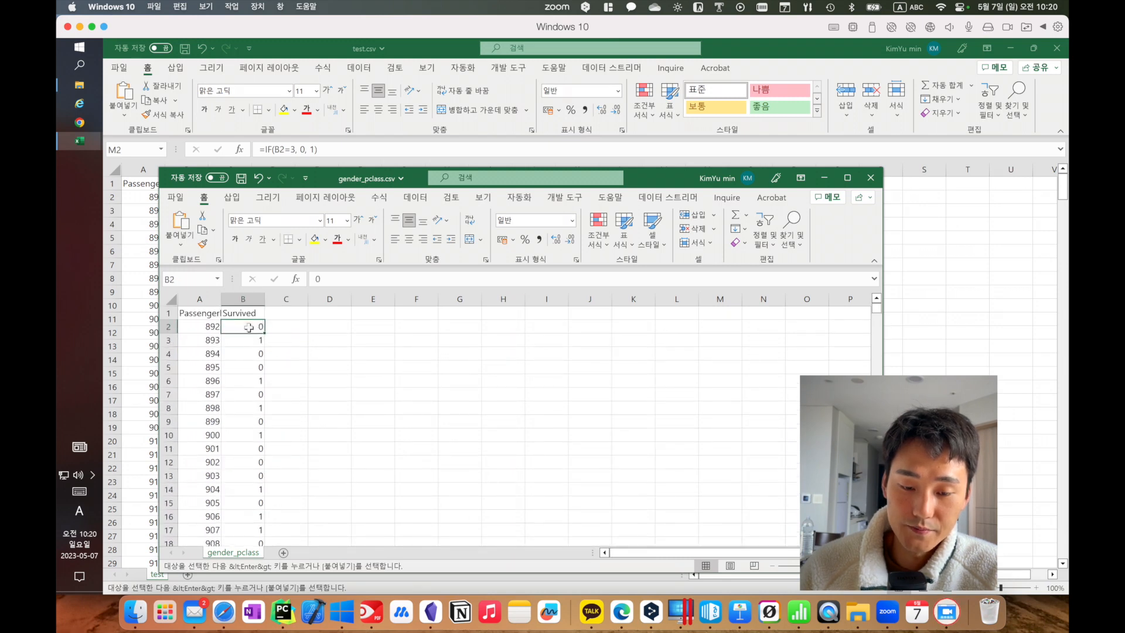
right_click(248, 327)
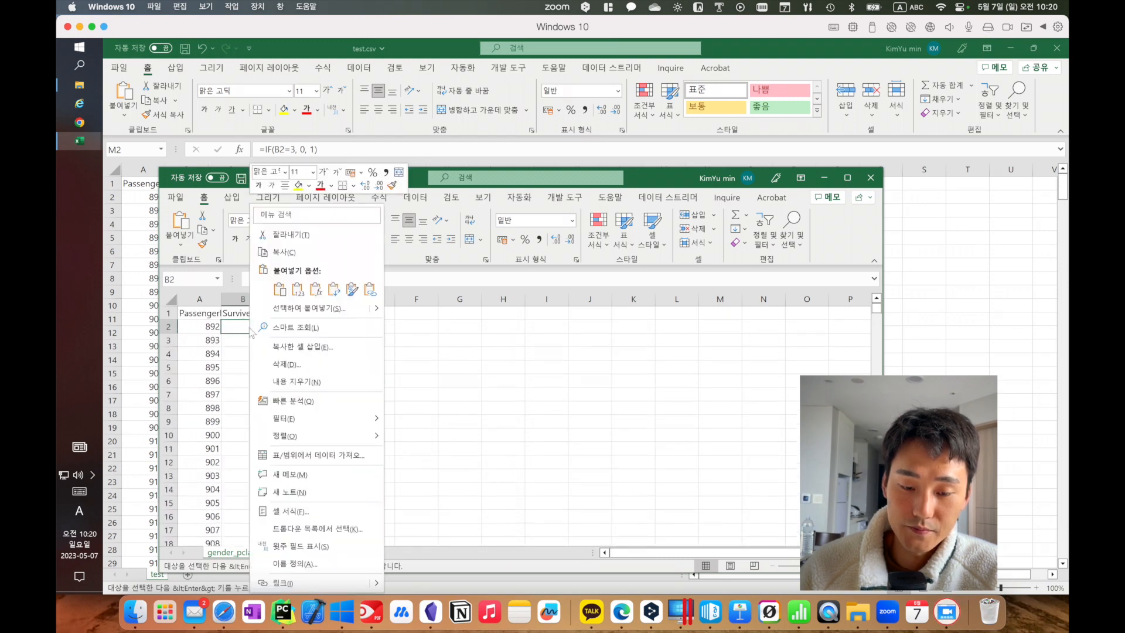
left_click(297, 289)
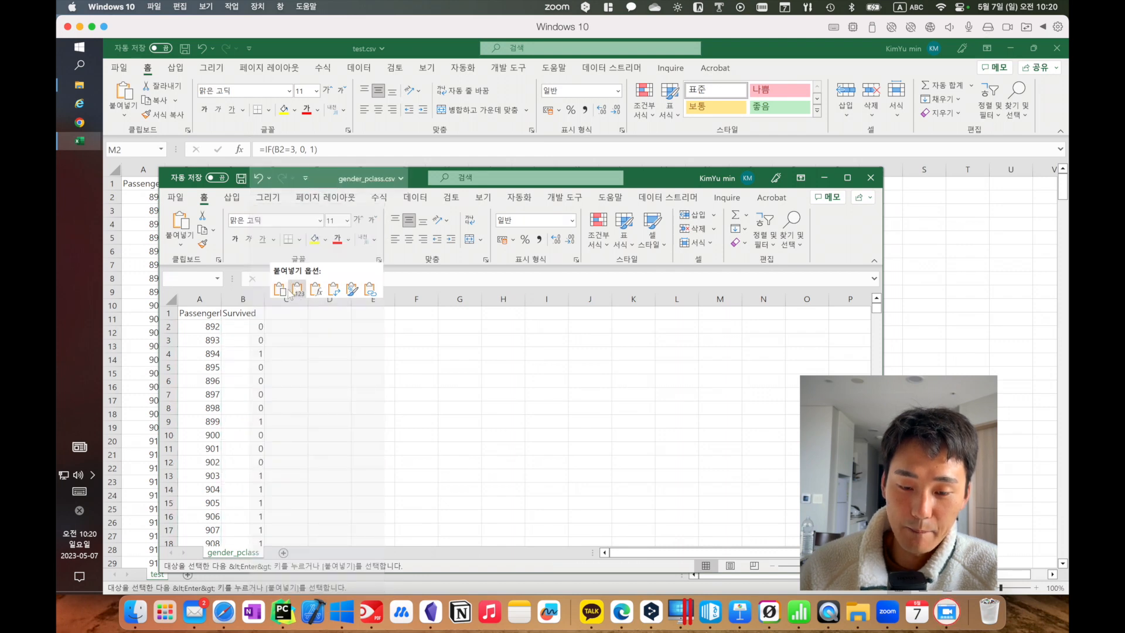
left_click(301, 292)
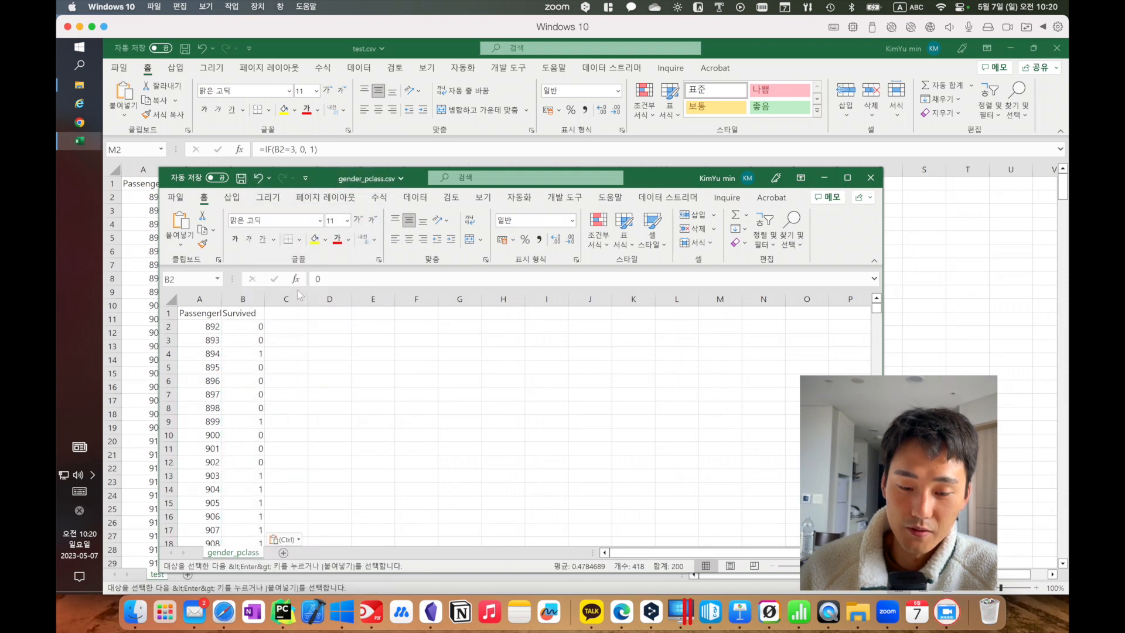
- Compare the pasted Survived values in gender_pclass.csv with the by class column in test.csv
left_click(258, 342)
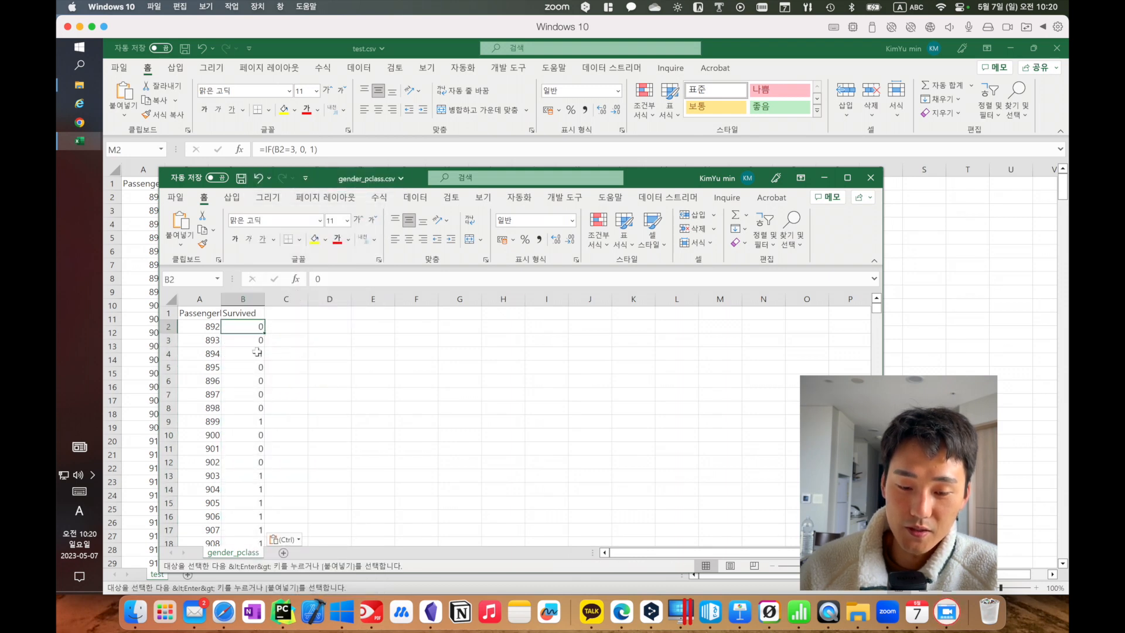
left_click(258, 354)
left_click(966, 318)
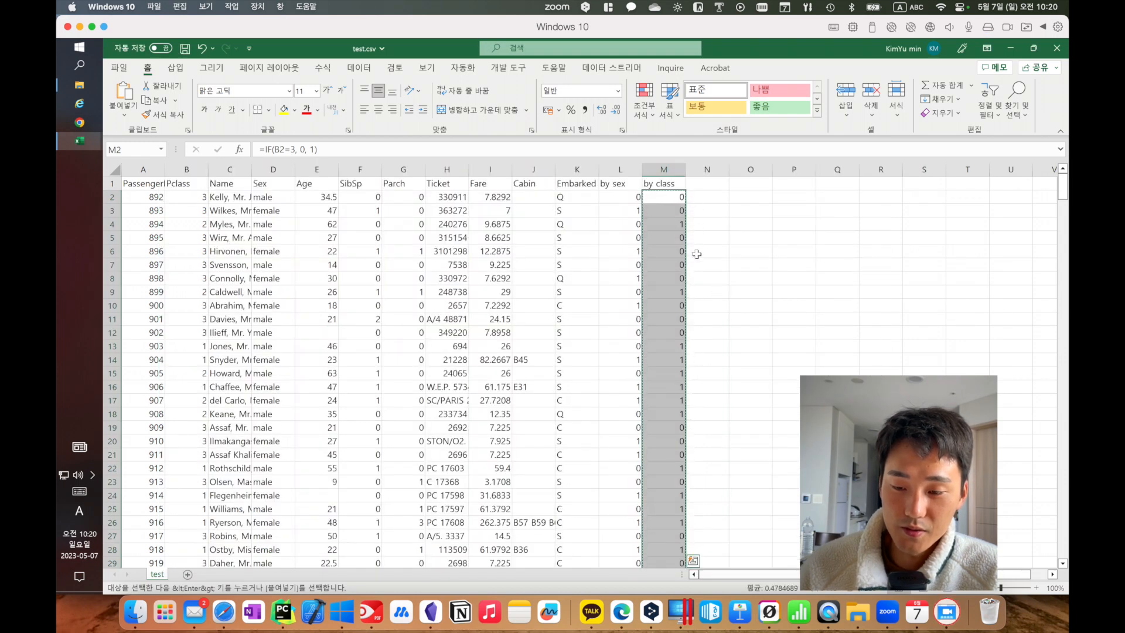
left_click(79, 140)
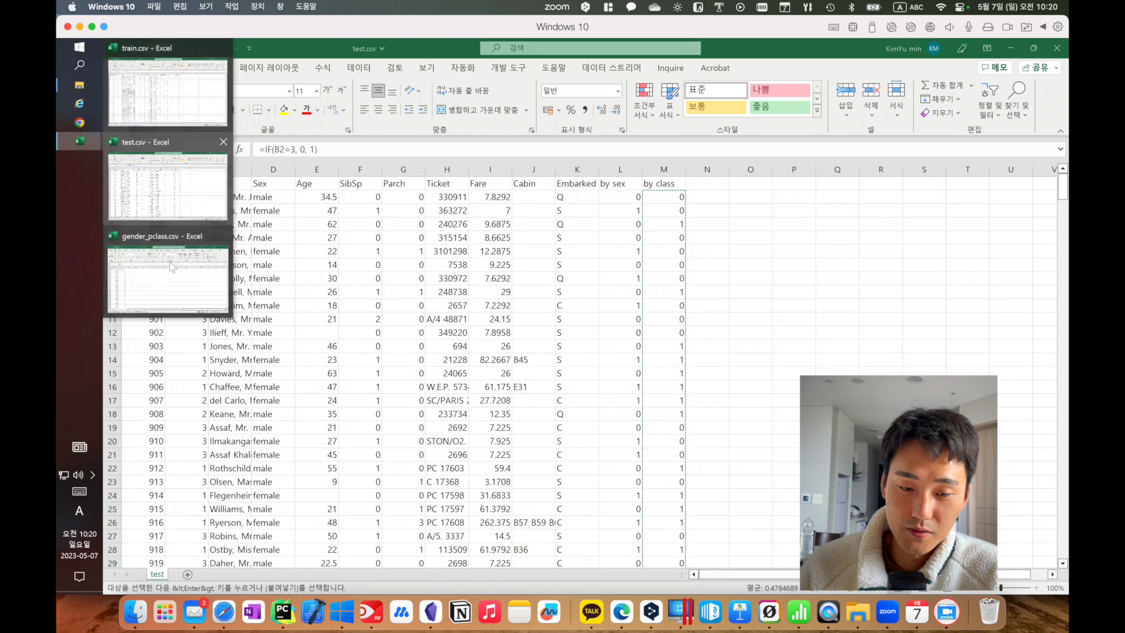
left_click(196, 284)
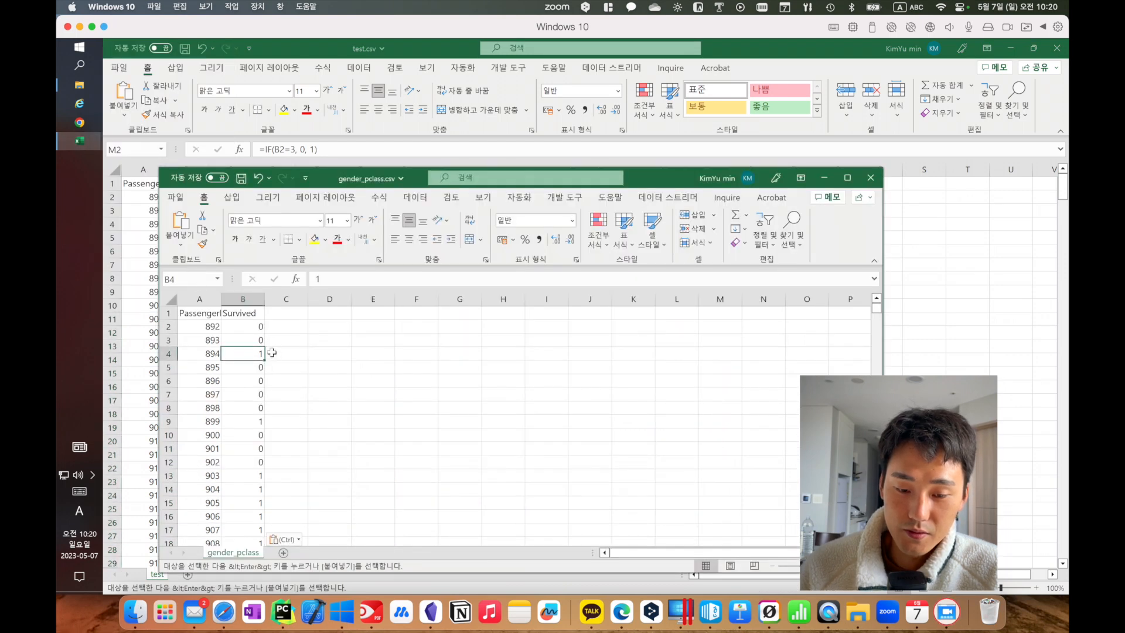
- Save the gender_pclass.csv workbook and close it
left_click(401, 368)
key("ctrl+s")
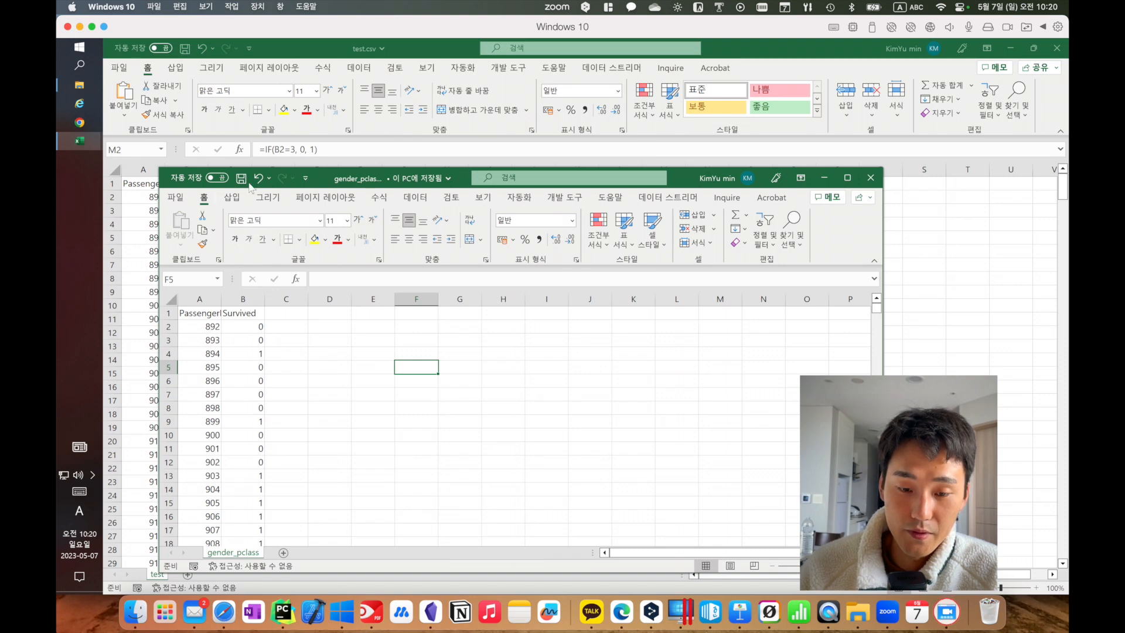
left_click(872, 176)
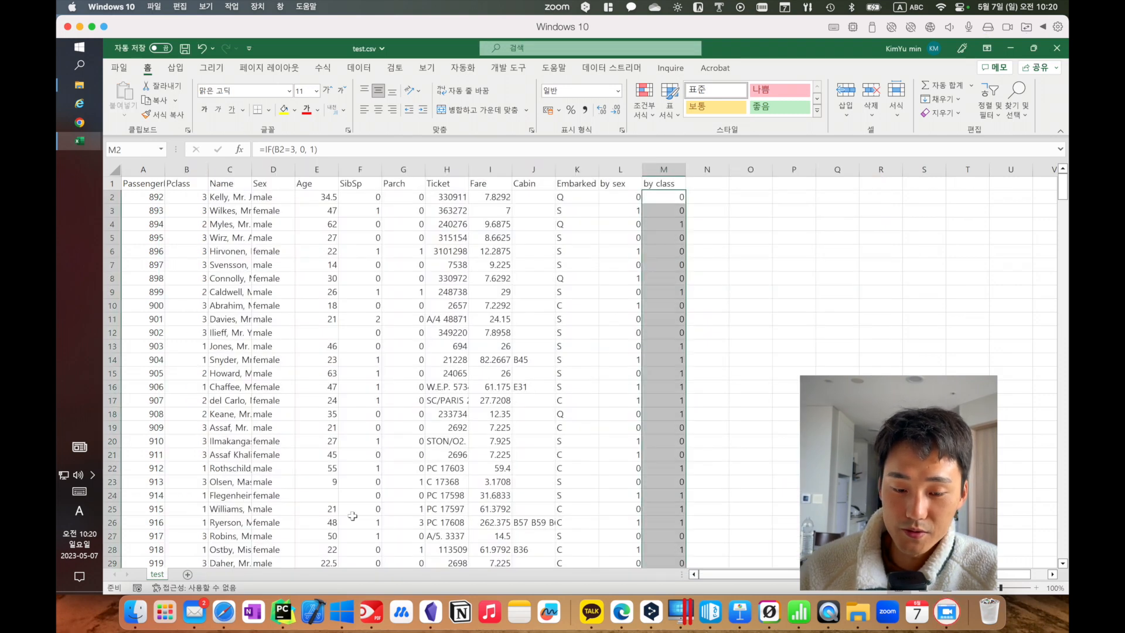
- Switch to Safari, start a new prediction submission for Kaggle's Titanic competition and upload gender_pclass.csv from the titanic folder
left_click(229, 610)
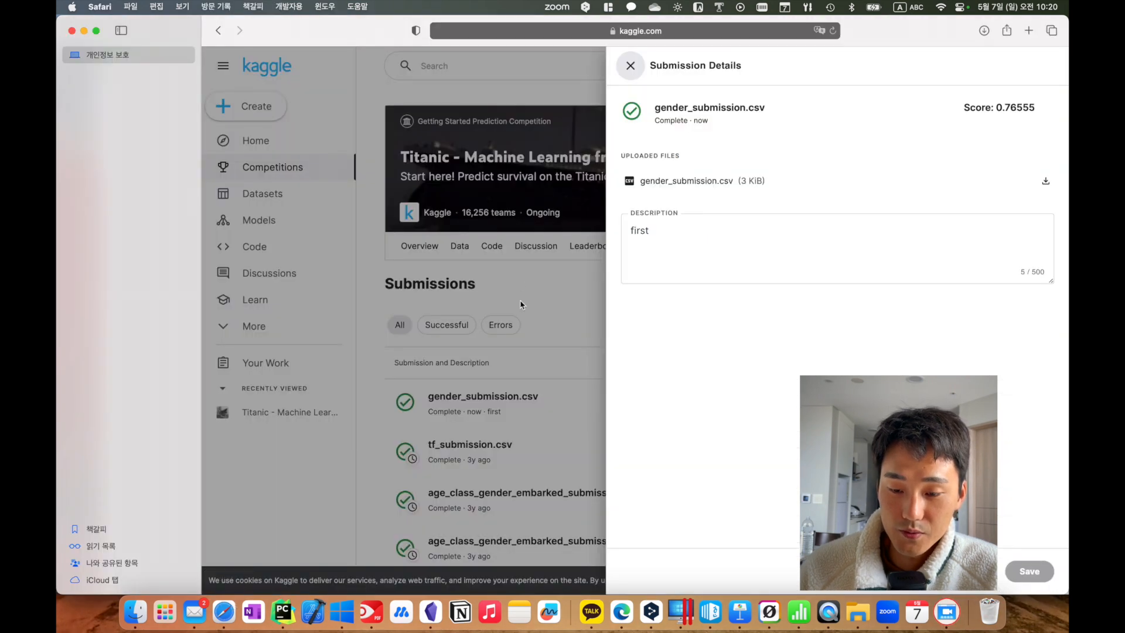
left_click(577, 301)
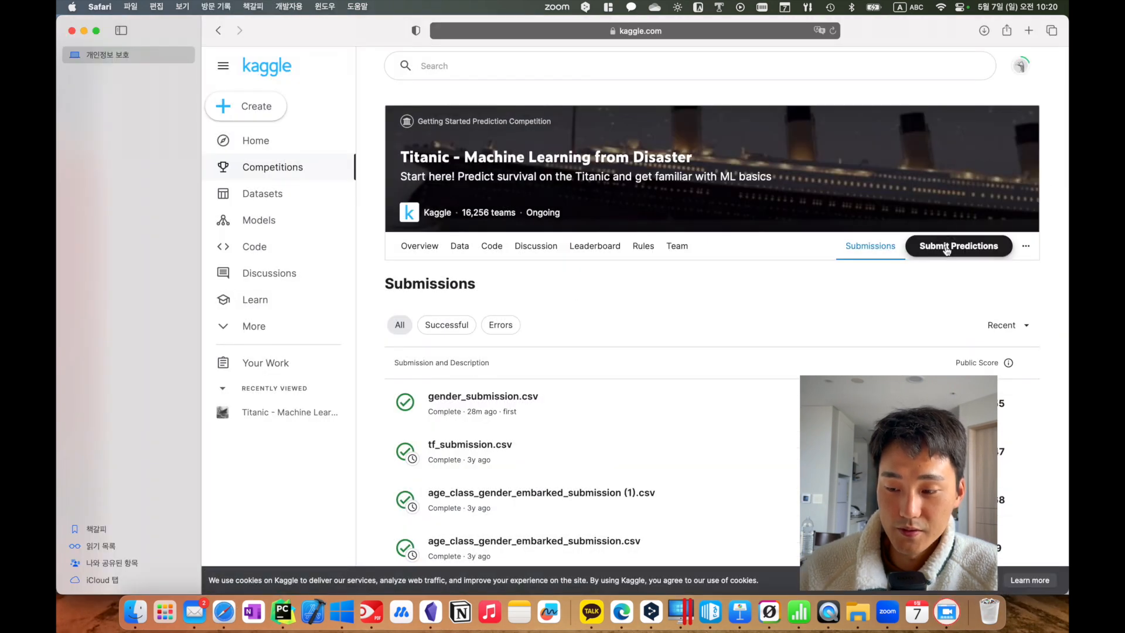
left_click(947, 242)
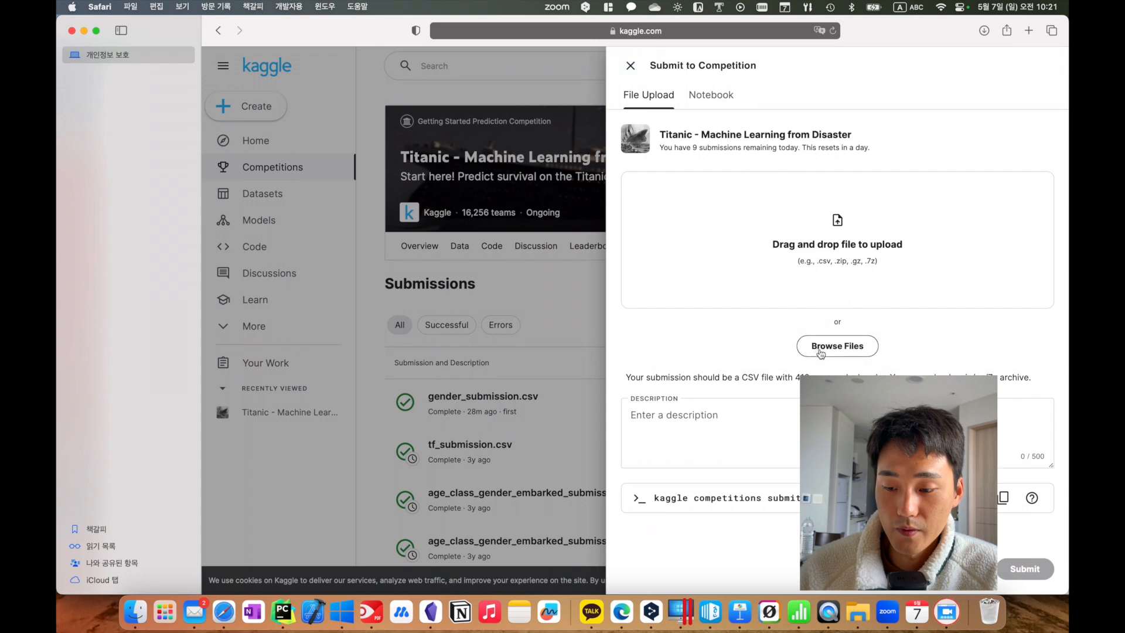
left_click(813, 353)
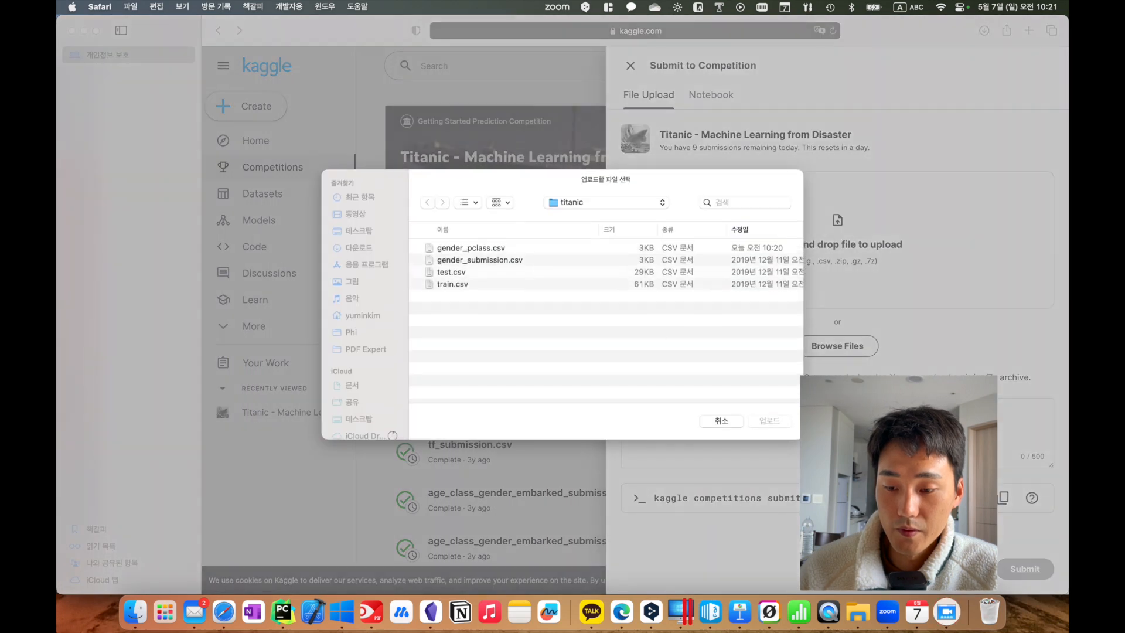
double_click(513, 250)
- Submit the uploaded file with the description "class" and open its submission details
left_click(692, 274)
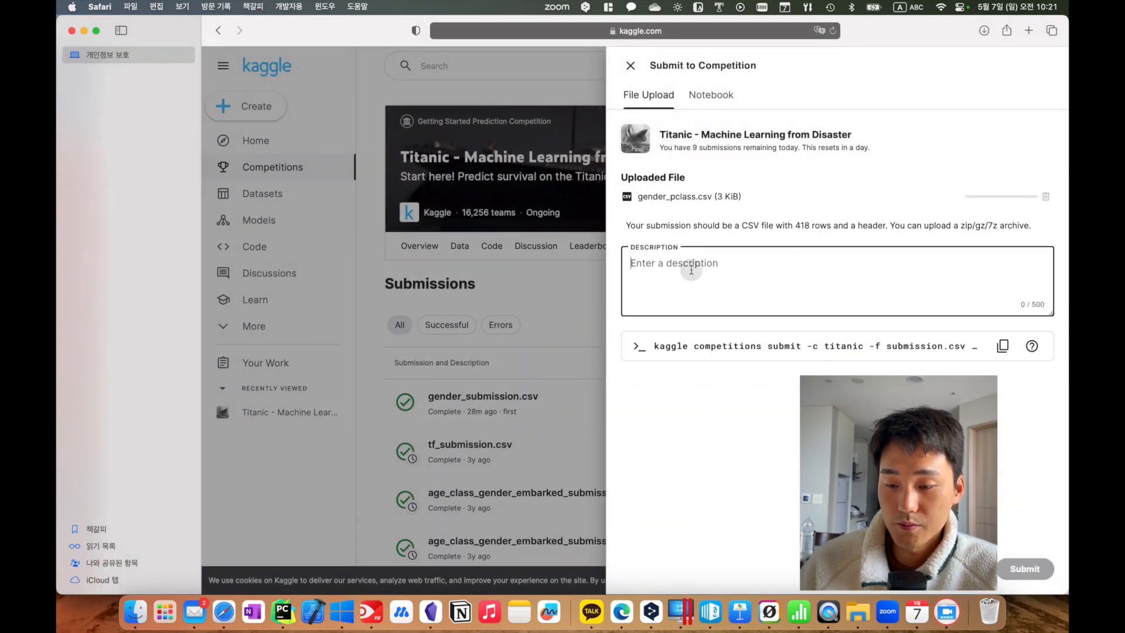
type("pclass")
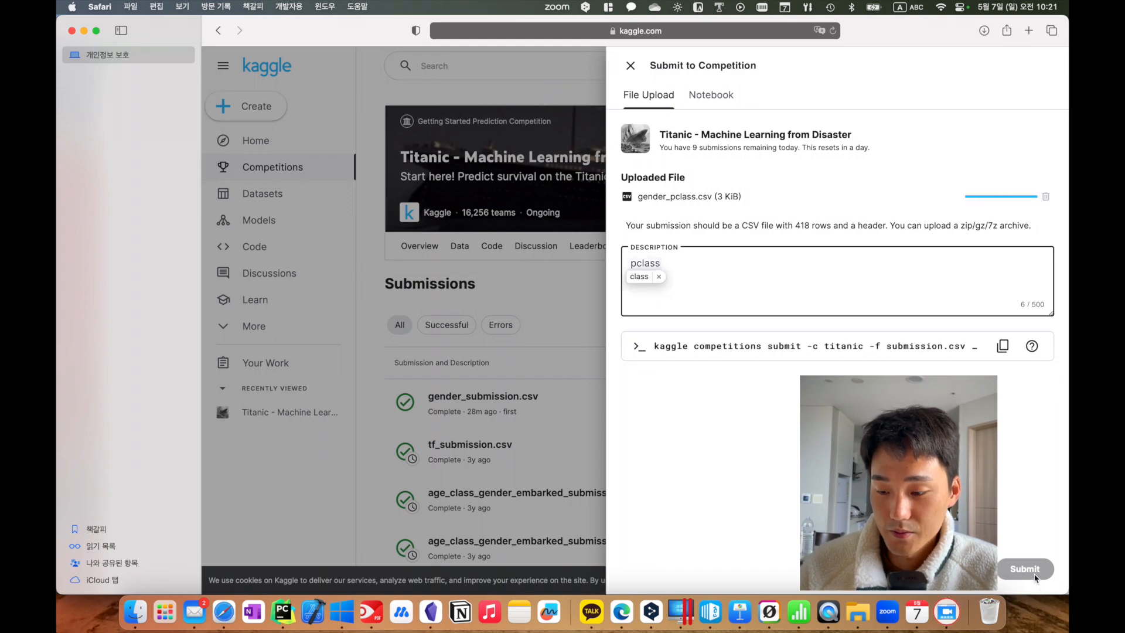
left_click(1017, 523)
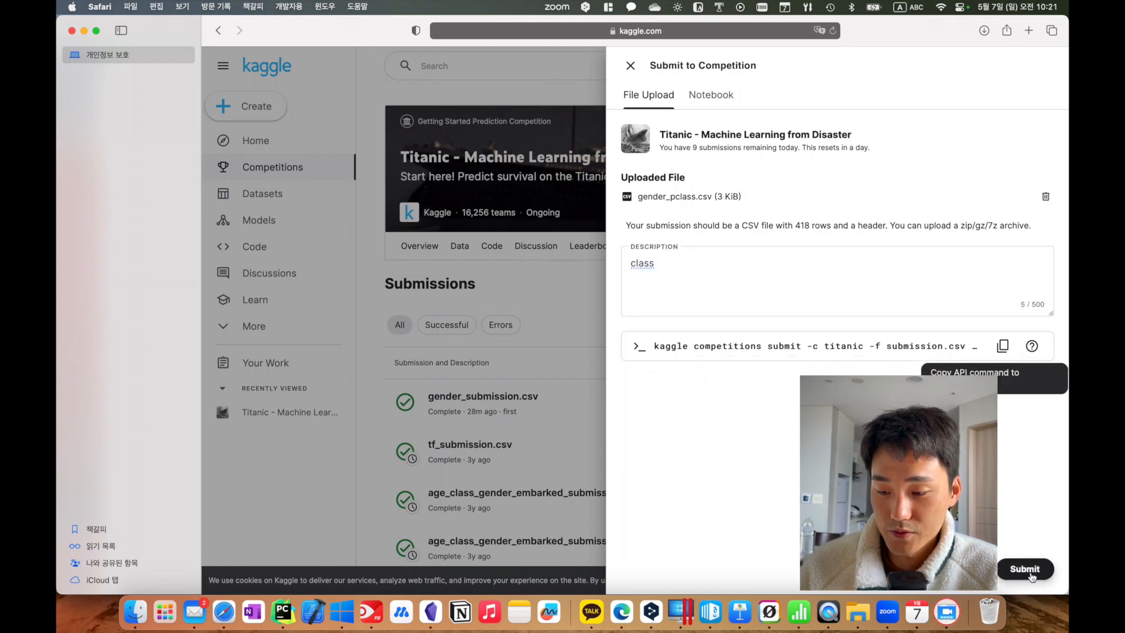
left_click(1029, 569)
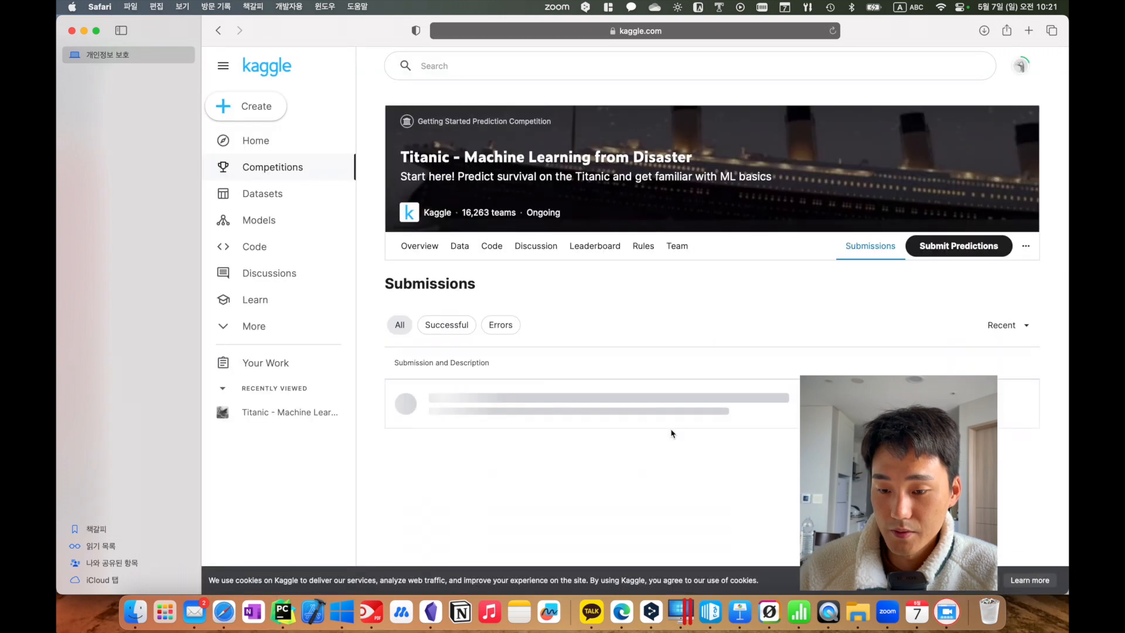
left_click(657, 411)
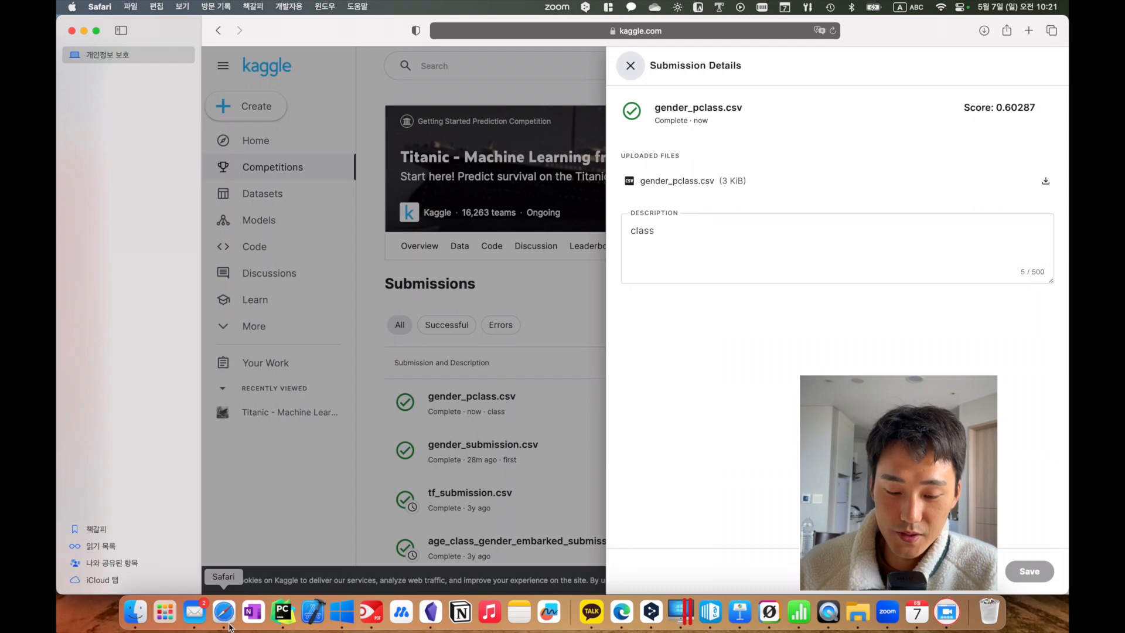
- Switch to the train.csv workbook in Excel on Windows 10 and check the by class accuracy formula in R2
left_click(343, 614)
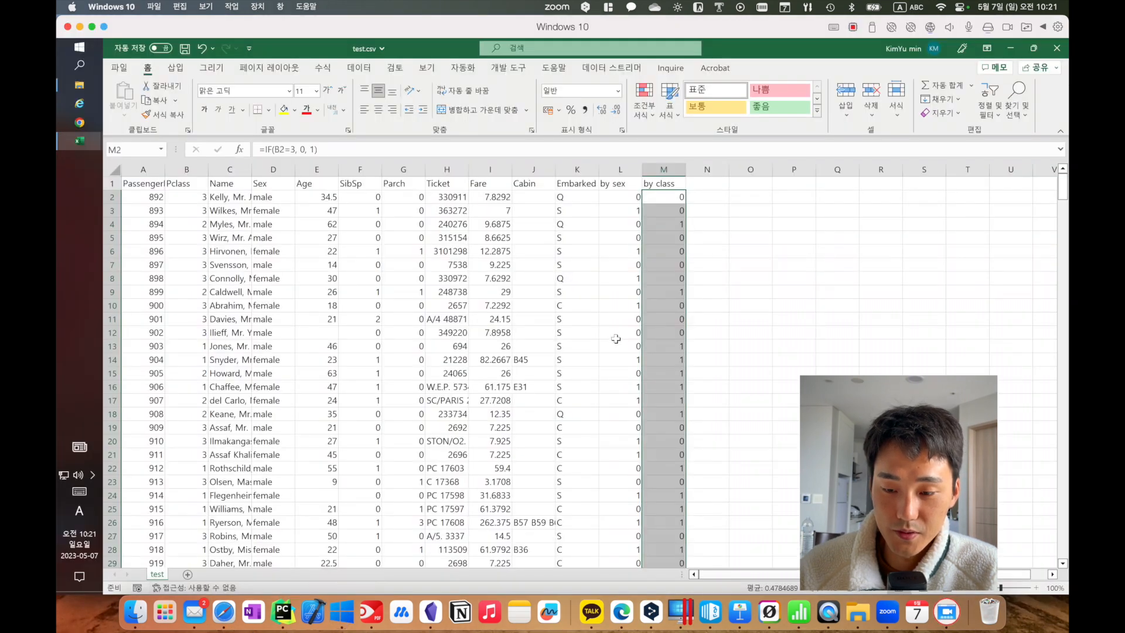
left_click(81, 141)
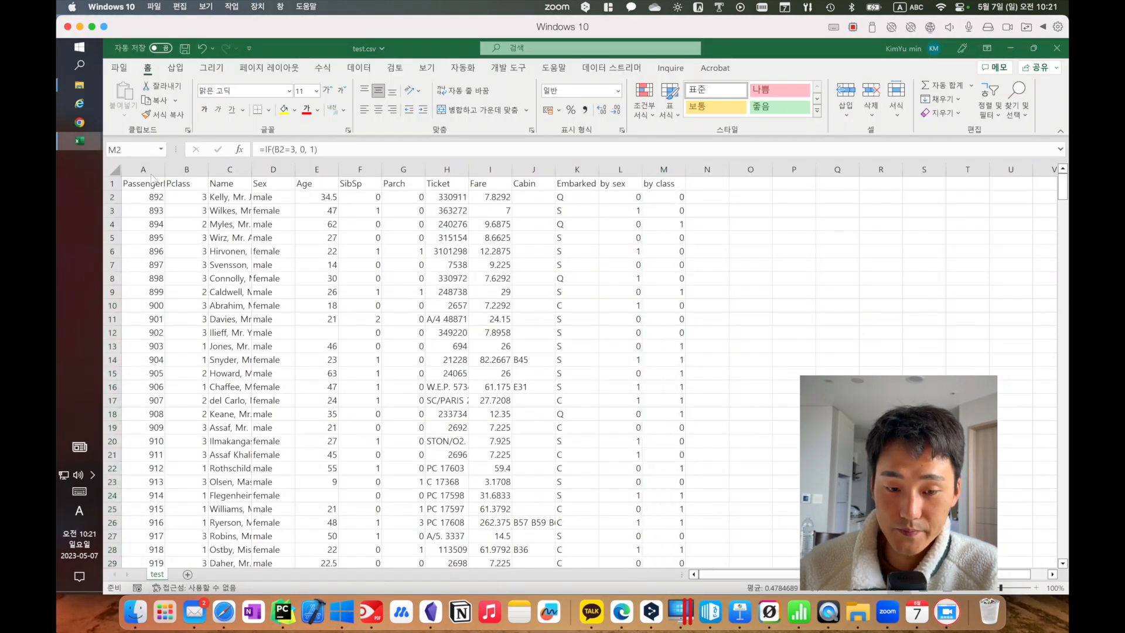
left_click(144, 124)
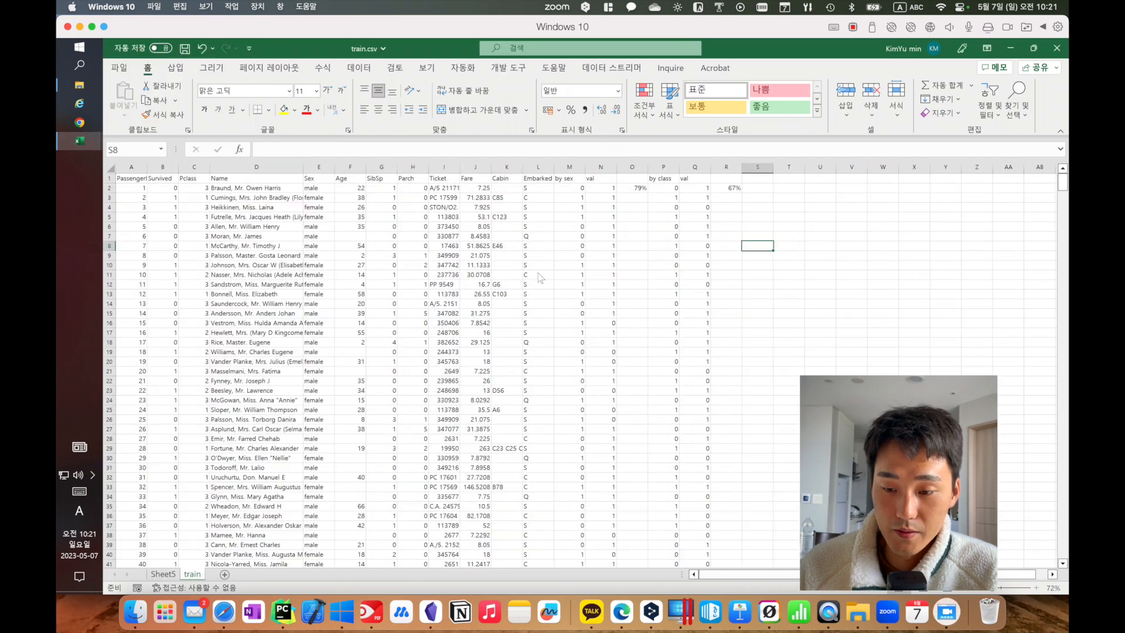
left_click(733, 189)
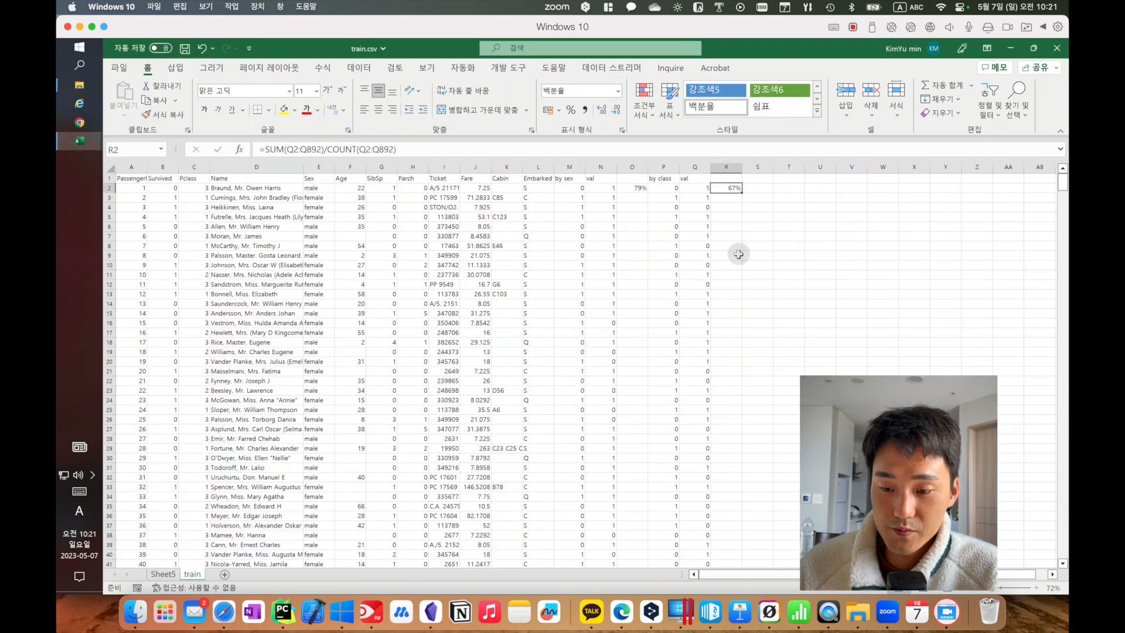
- Add the Sex field to the rows of Sheet5's pivot table, above Pclass and Survived
left_click(164, 574)
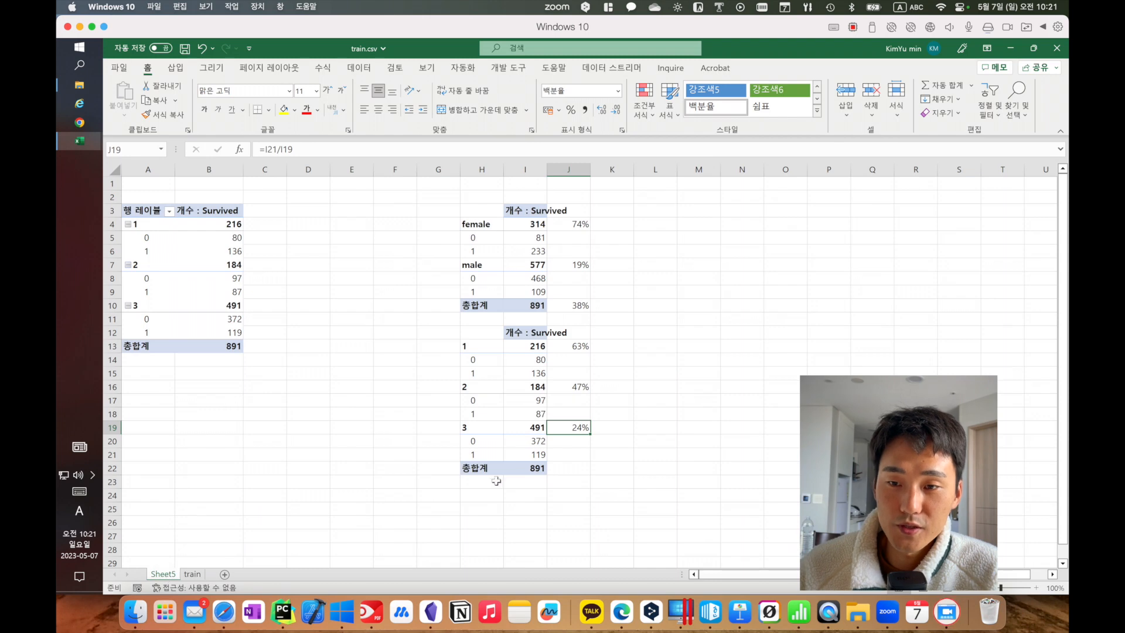
left_click(621, 453)
left_click(187, 251)
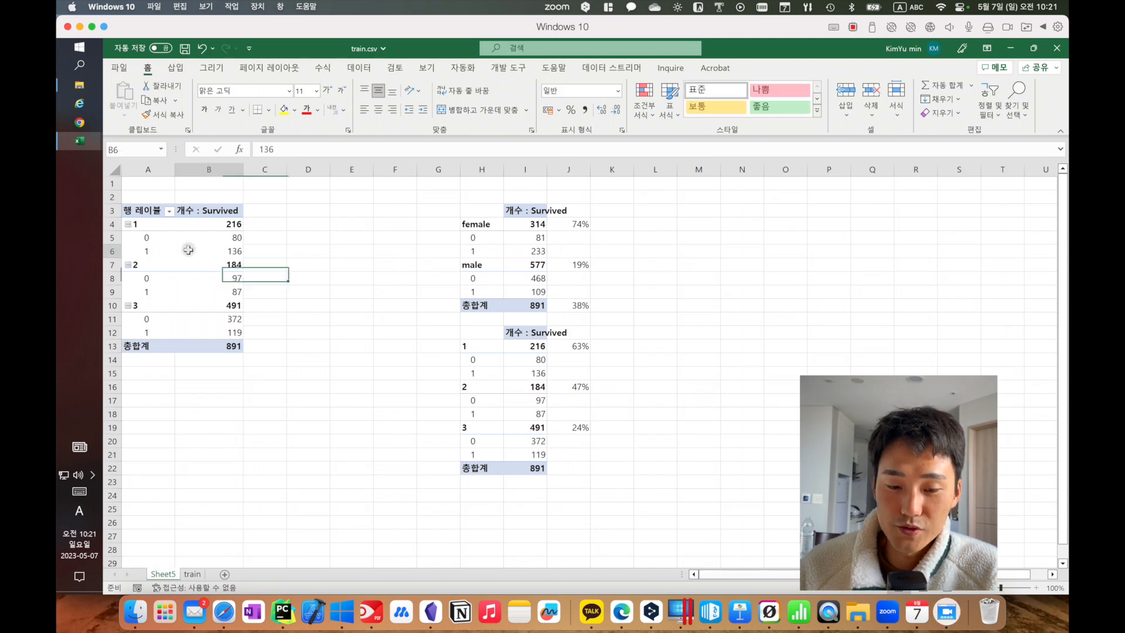
left_click(154, 219)
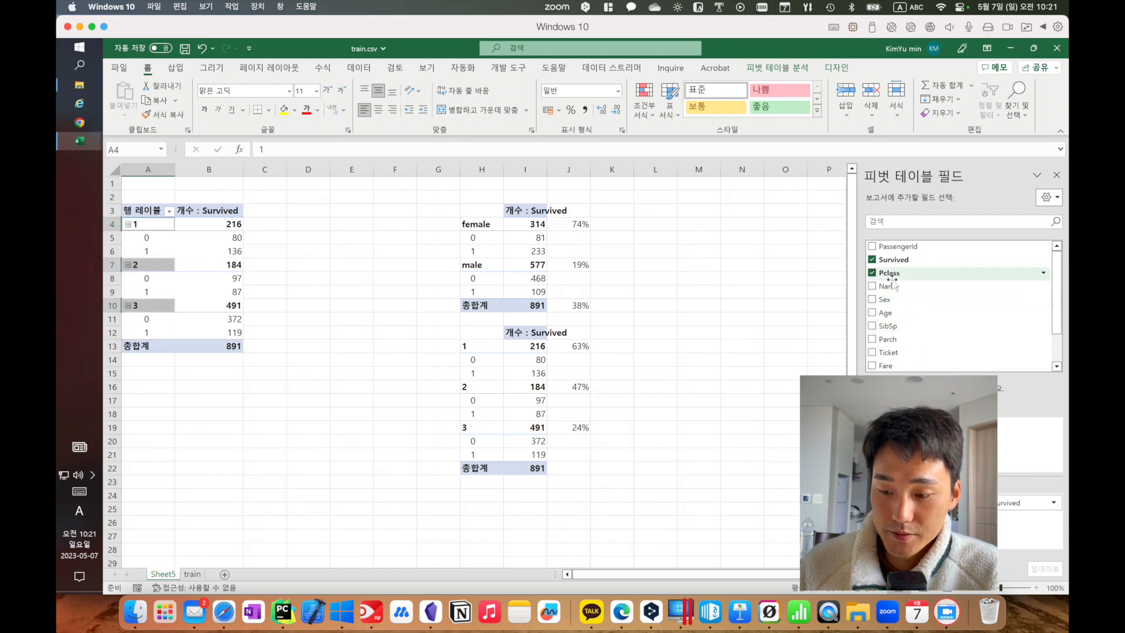
left_click_drag(888, 301, 908, 499)
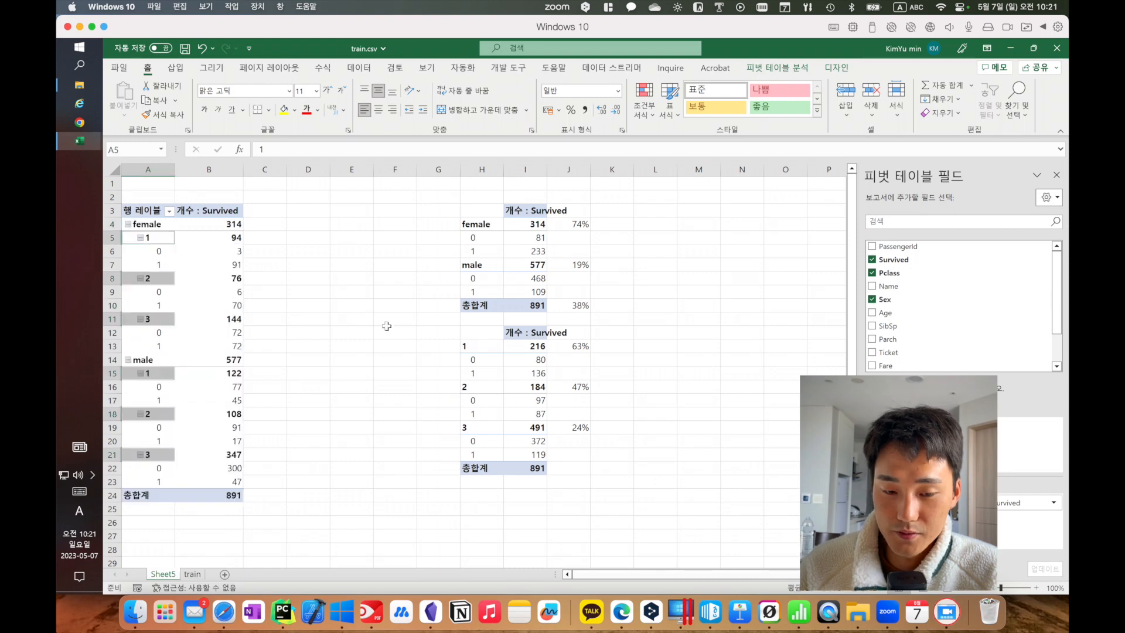
- Copy the pivot table's sex and class breakdown with its grand total, A4:B24, to H25
left_click(157, 260)
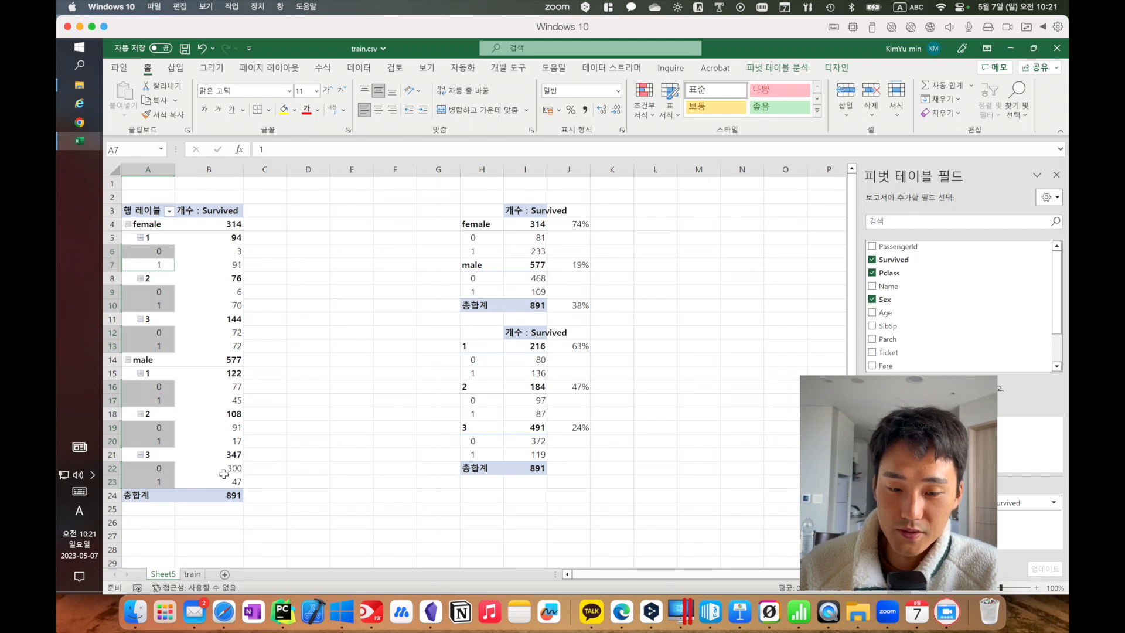
left_click_drag(229, 500, 143, 226)
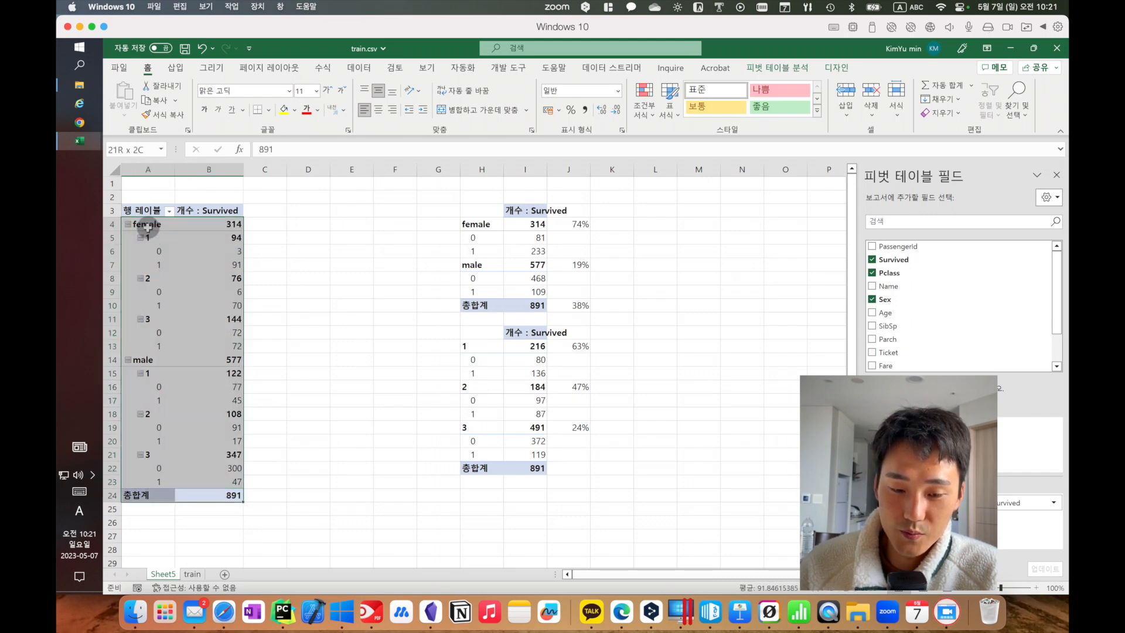
key("ctrl+c")
scroll(444, 432, "down", 3)
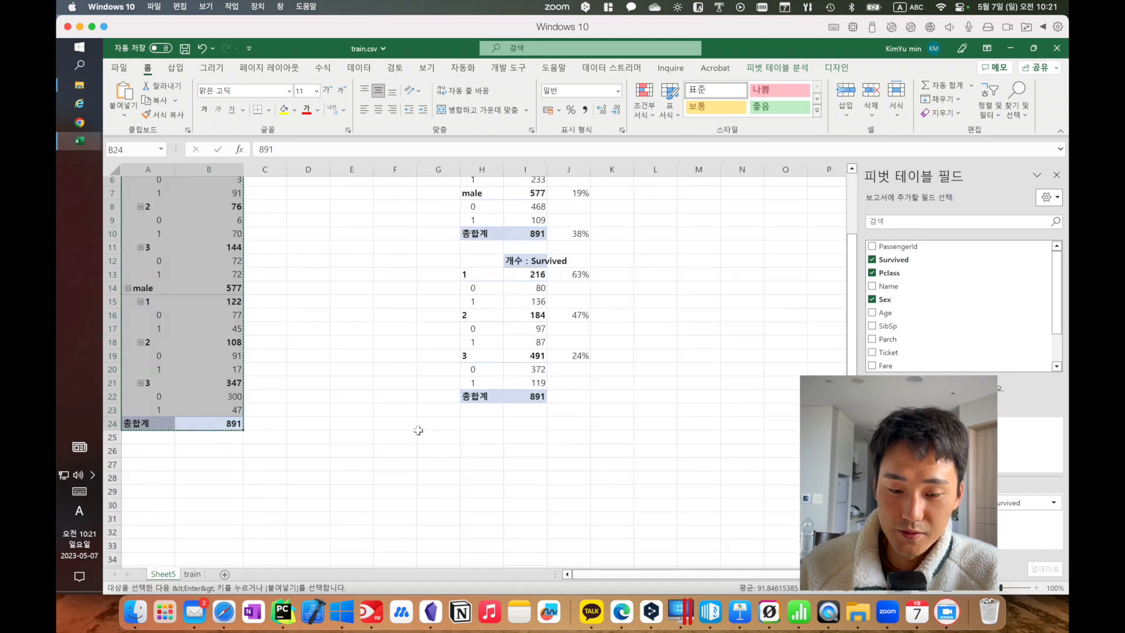
scroll(419, 431, "down", 1)
left_click(476, 423)
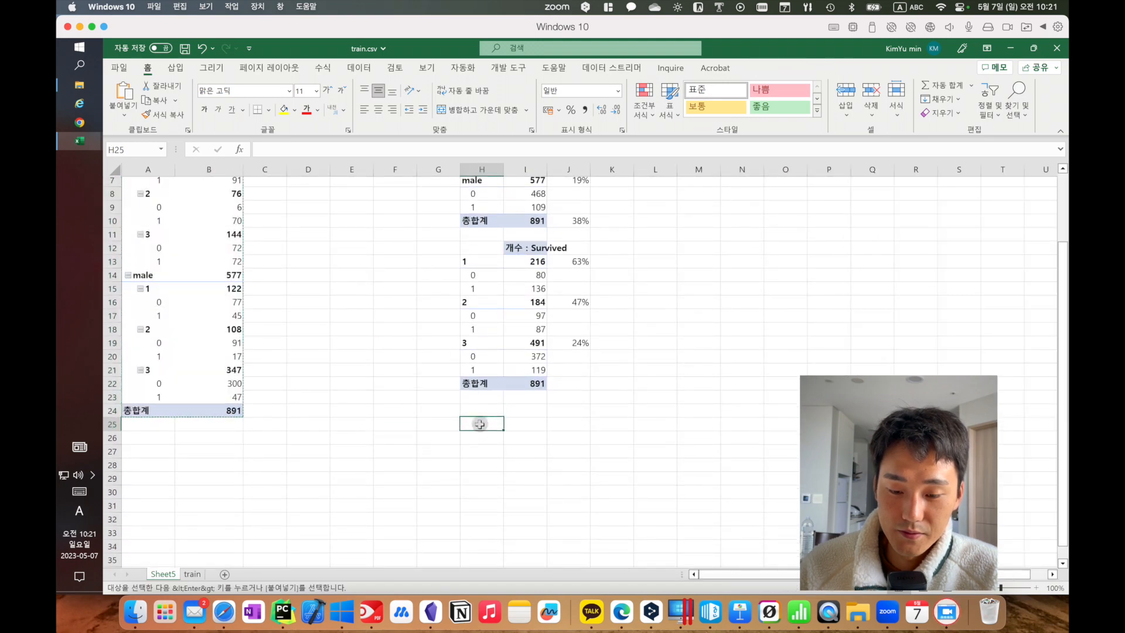
key("ctrl+v")
- Copy the 개수 : Survived header from I12 to I24 above the new breakdown
left_click(526, 247)
key("ctrl+c")
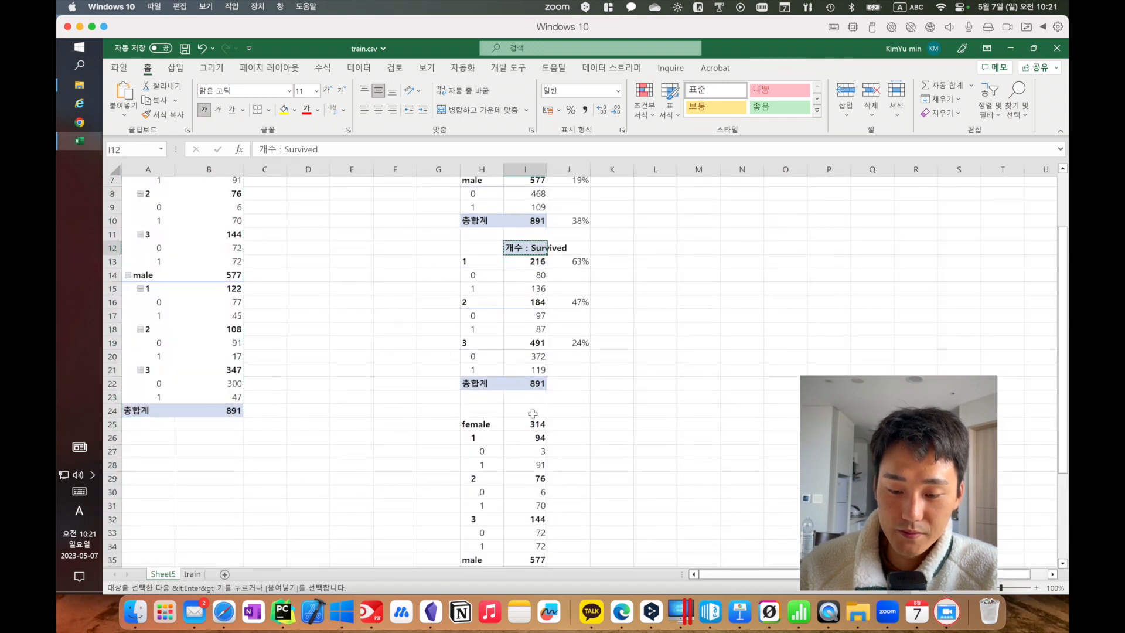
left_click(531, 409)
key("ctrl+v")
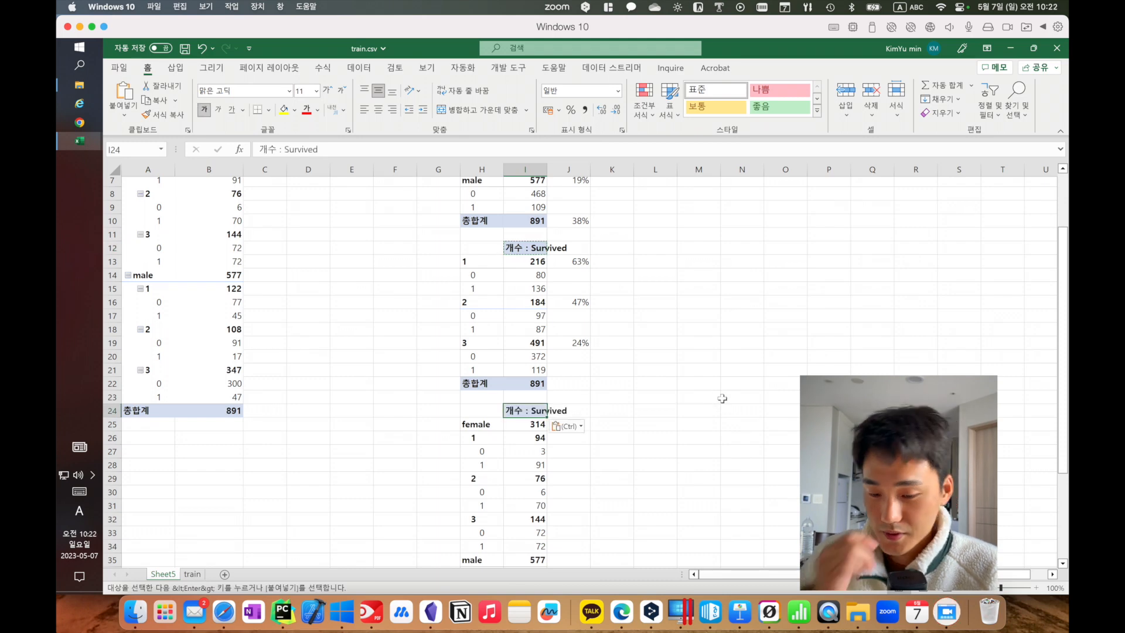
- Calculate the first-class female survival rate in J26 with the formula =I28/I26
left_click(595, 490)
scroll(597, 489, "down", 1)
left_click(573, 407)
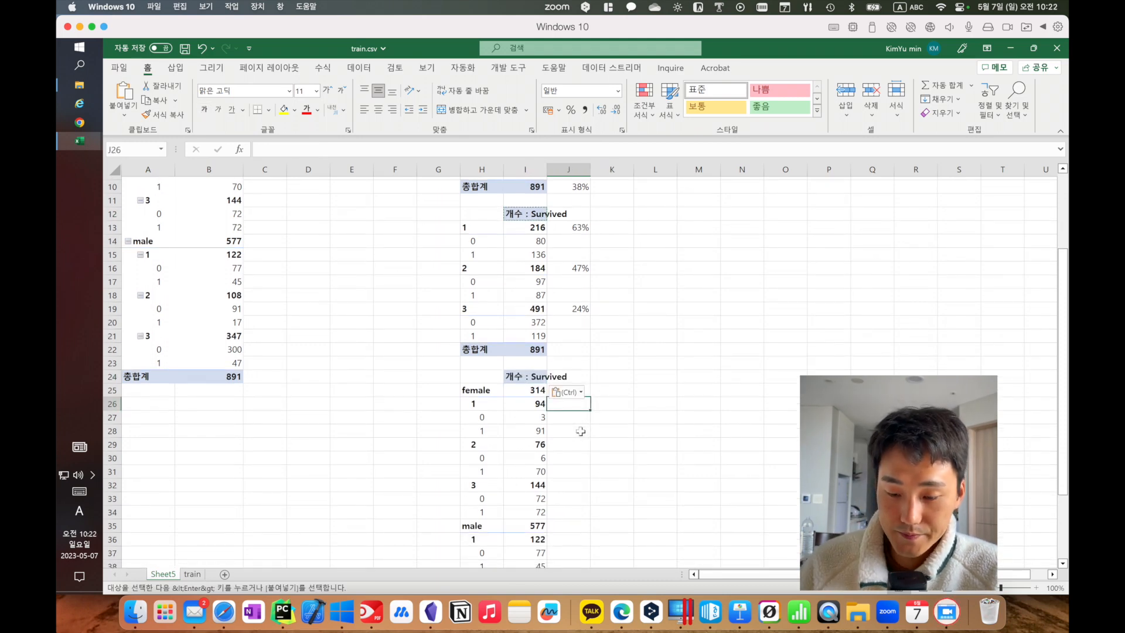
type("=")
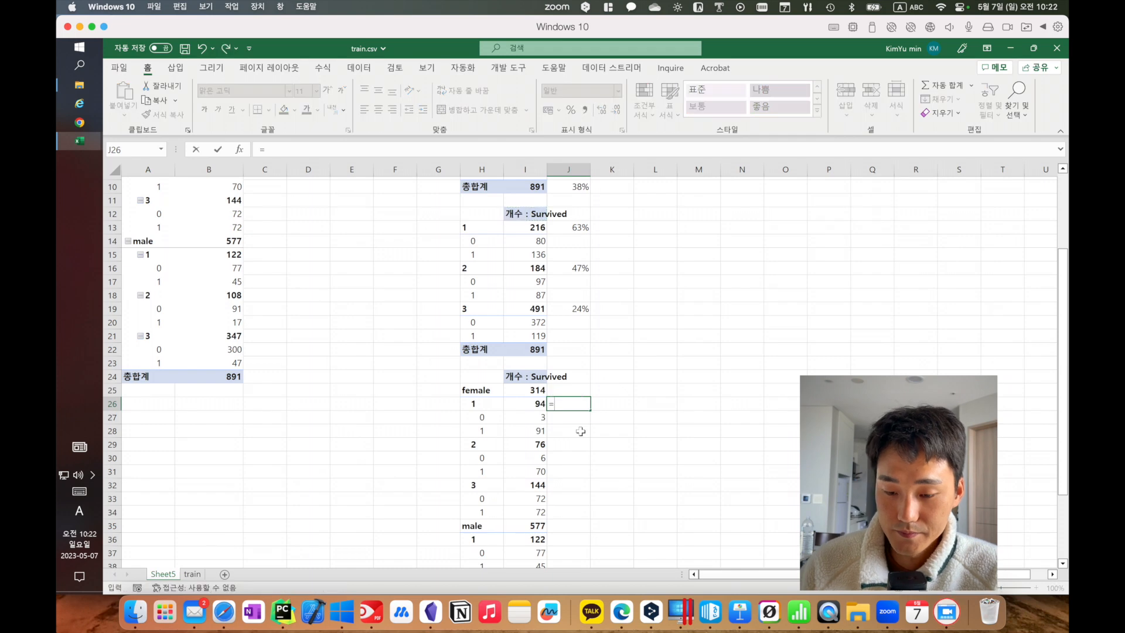
left_click(539, 430)
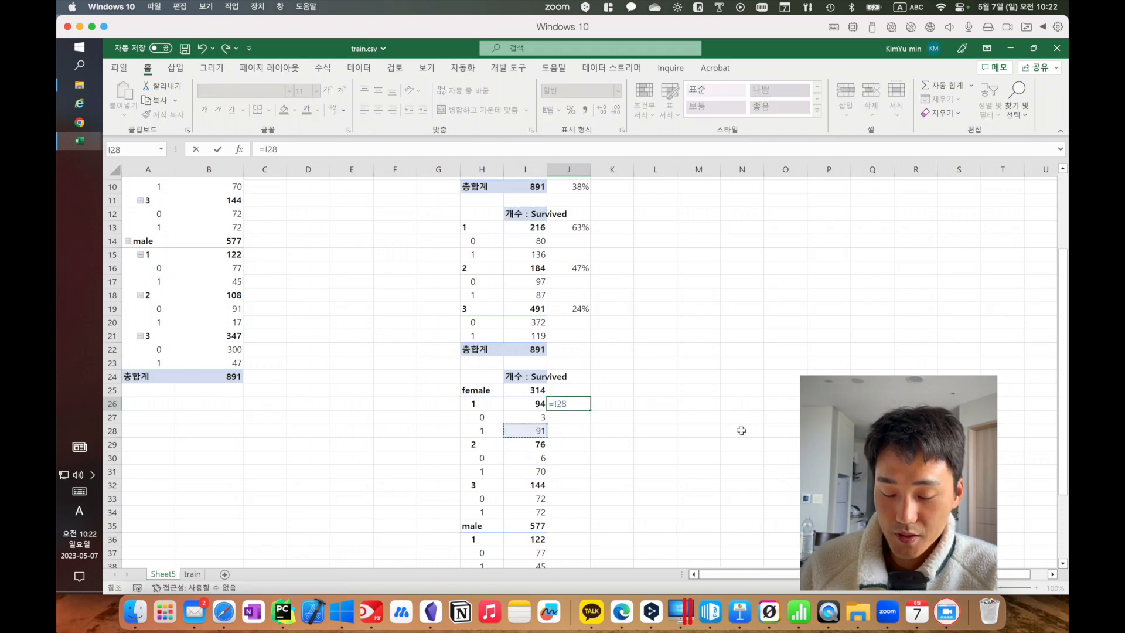
type("/")
left_click(537, 405)
key("Return")
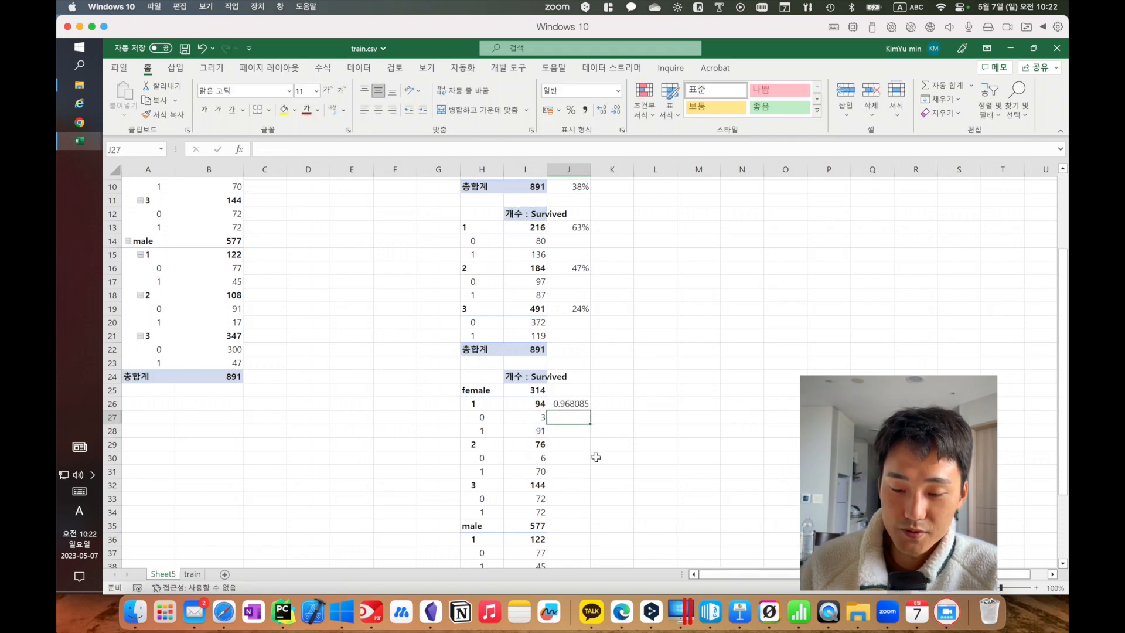
- Calculate the second-class female survival rate in J29 with the formula =I31/I29
scroll(592, 475, "down", 1)
left_click(572, 434)
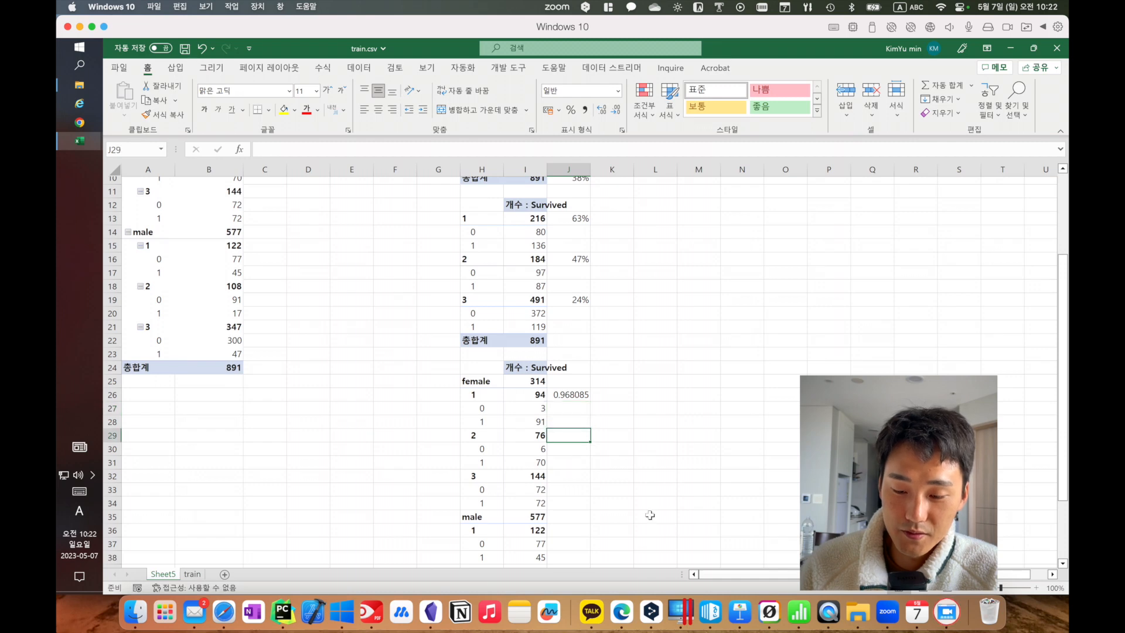
type("=")
left_click(539, 463)
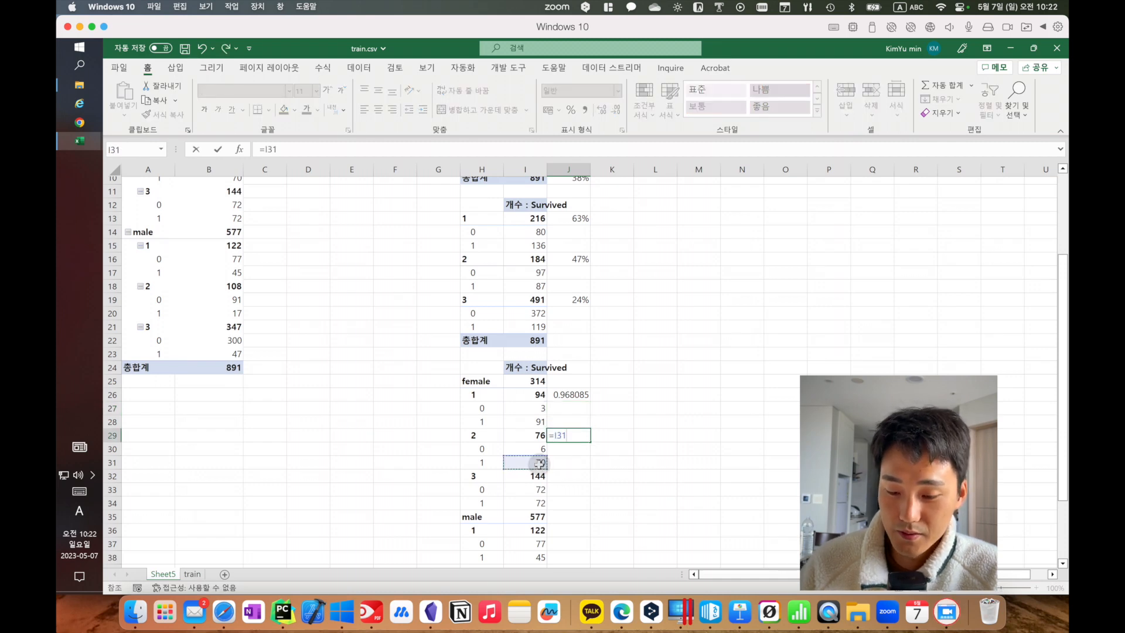
type("/")
left_click(534, 437)
key("Return")
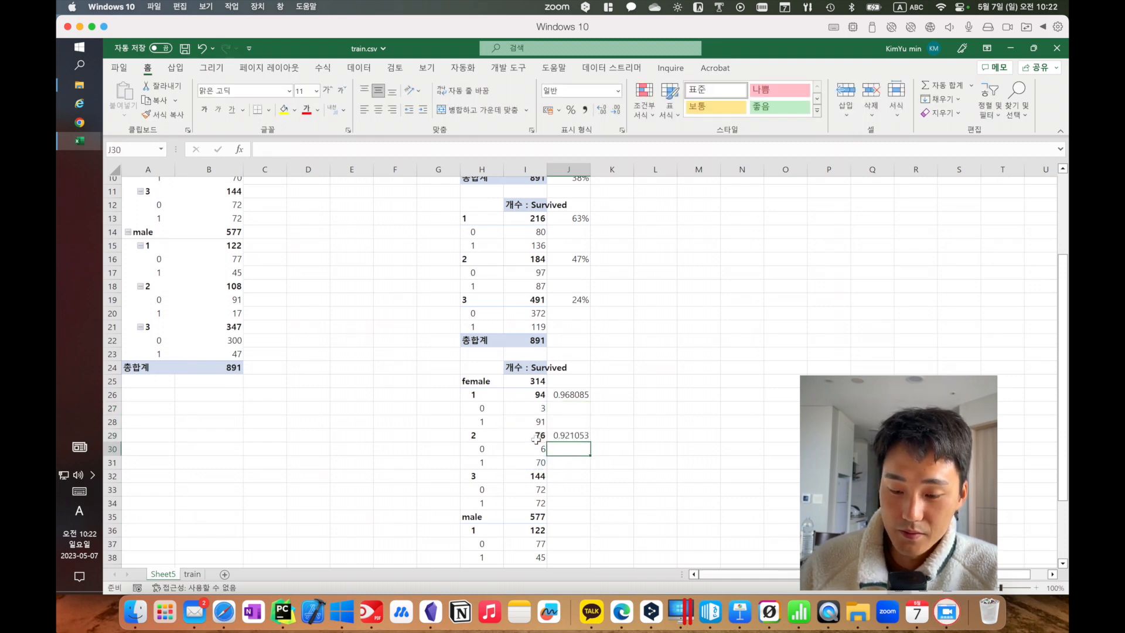
- Calculate the third-class female survival rate in J32 with the formula =I34/I32
scroll(578, 514, "down", 1)
left_click(569, 467)
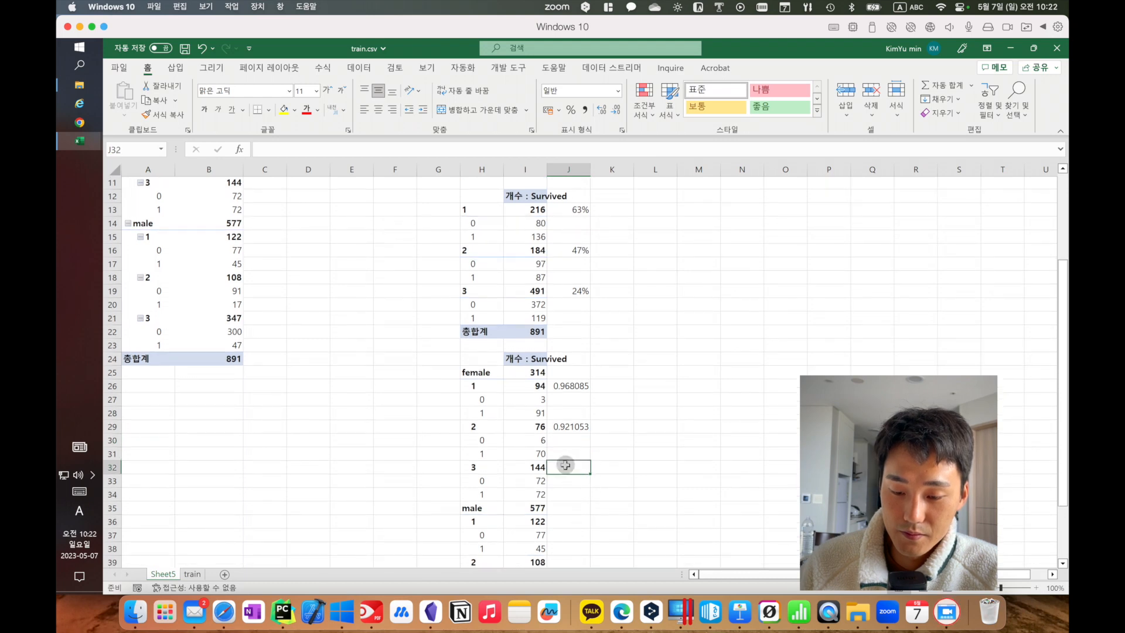
type("=")
left_click(530, 467)
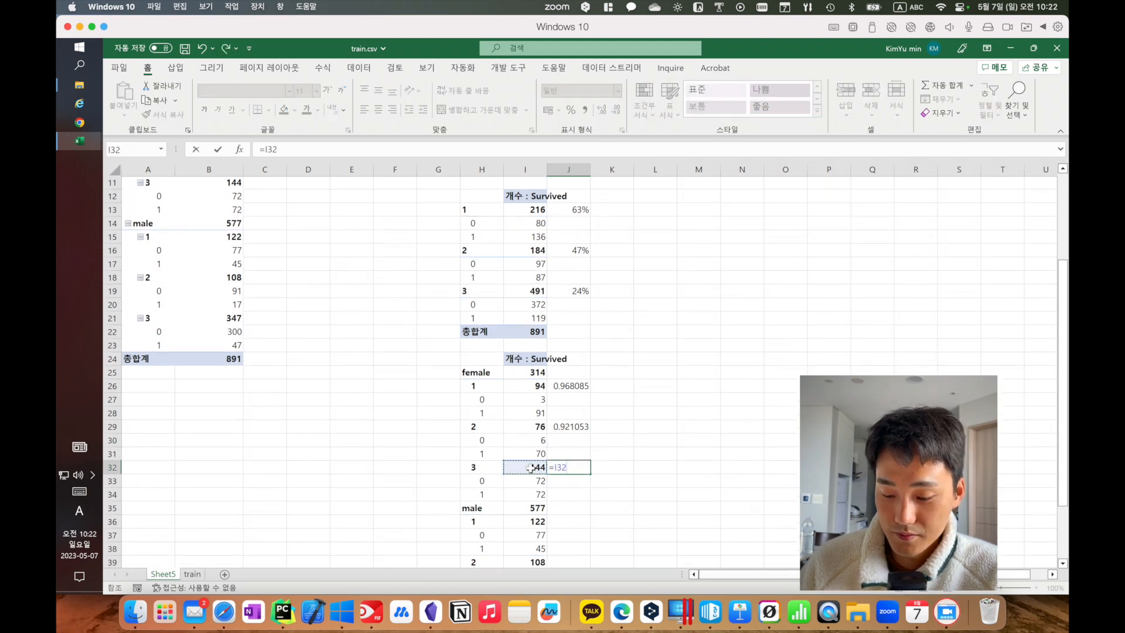
key("BackSpace")
key("BackSpace")
key("BackSpace")
key("BackSpace")
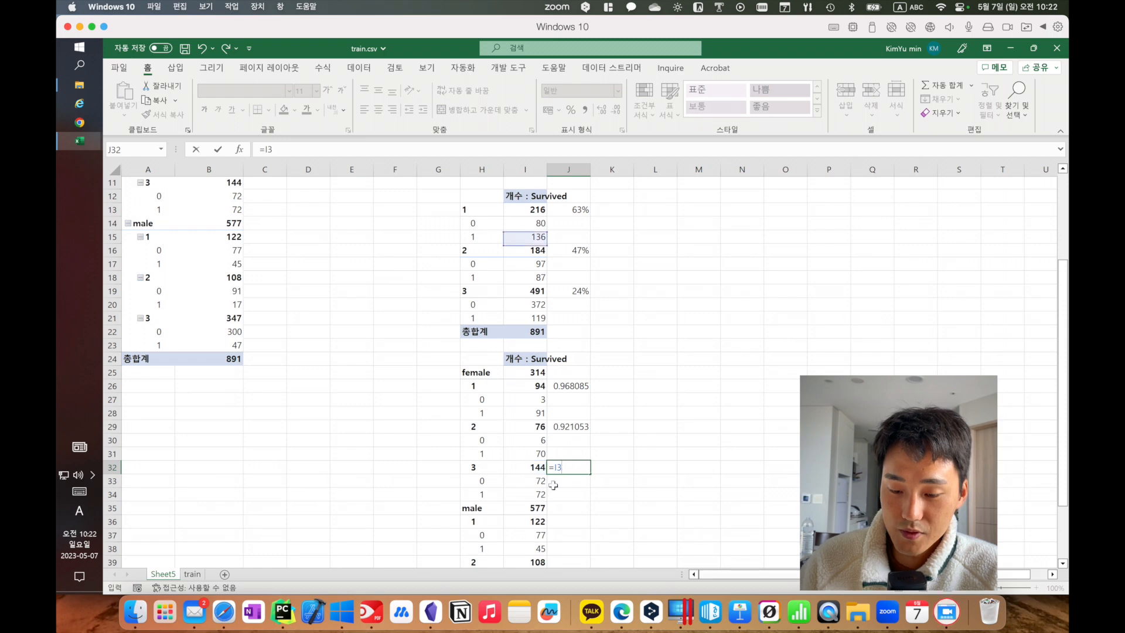
left_click(537, 494)
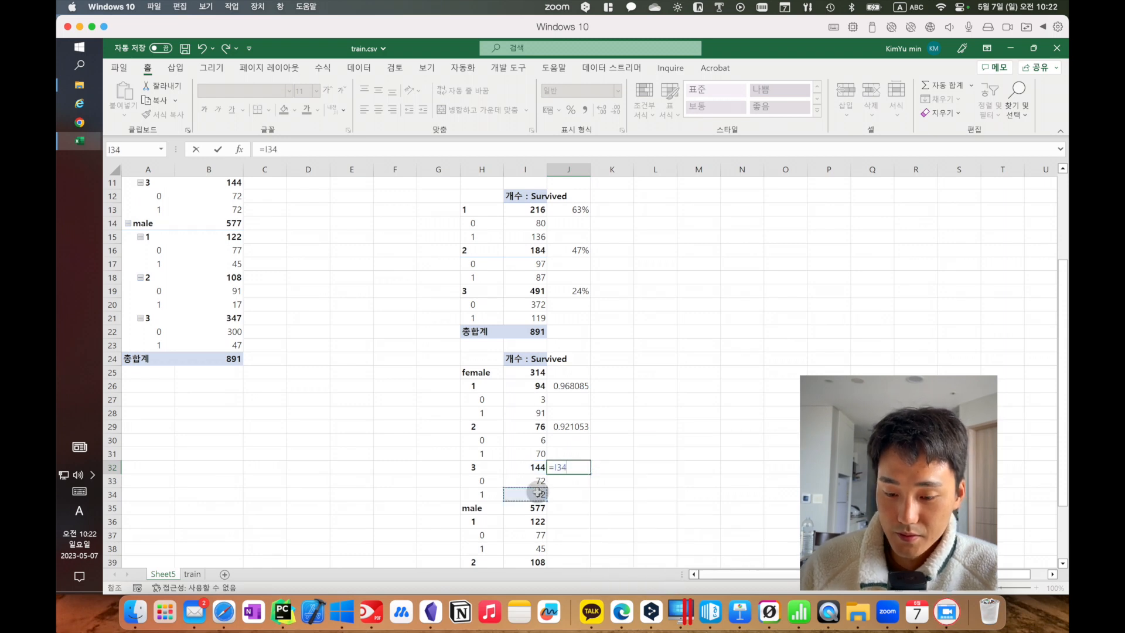
type("/")
left_click(529, 467)
key("Return")
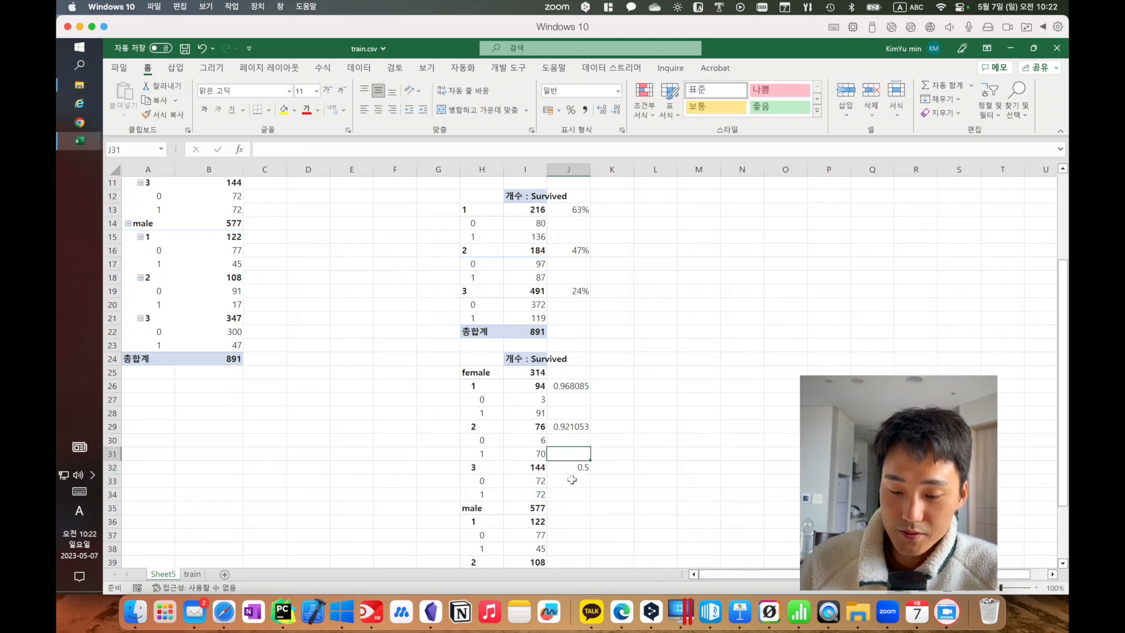
- Calculate the first-class male survival rate in J36 with the formula =I38/I36
scroll(575, 481, "down", 1)
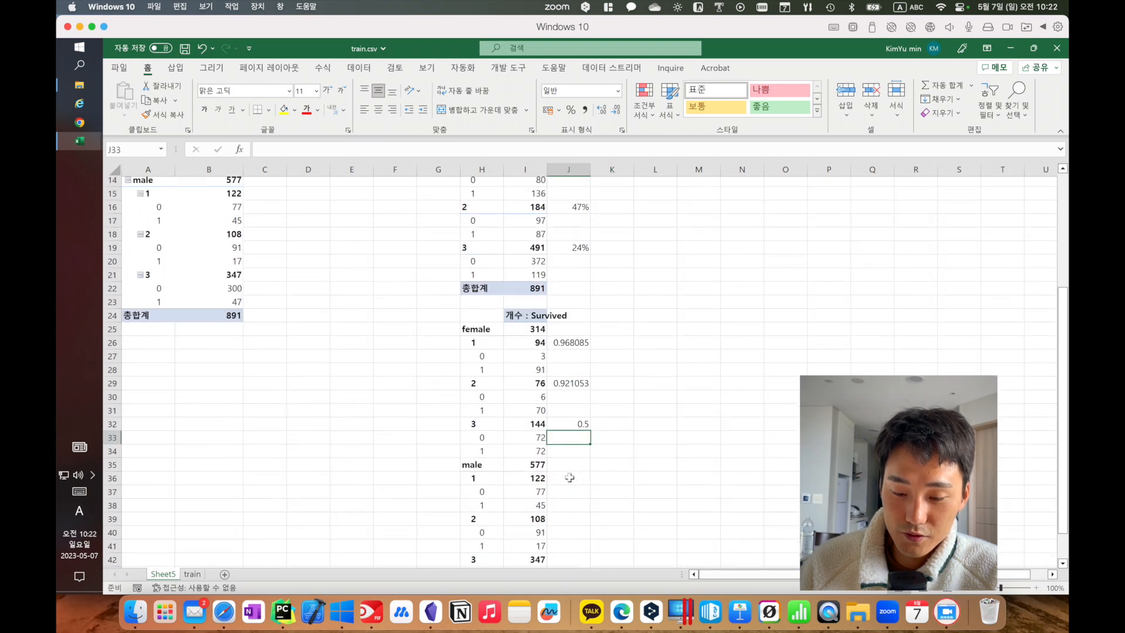
left_click(576, 479)
type("=")
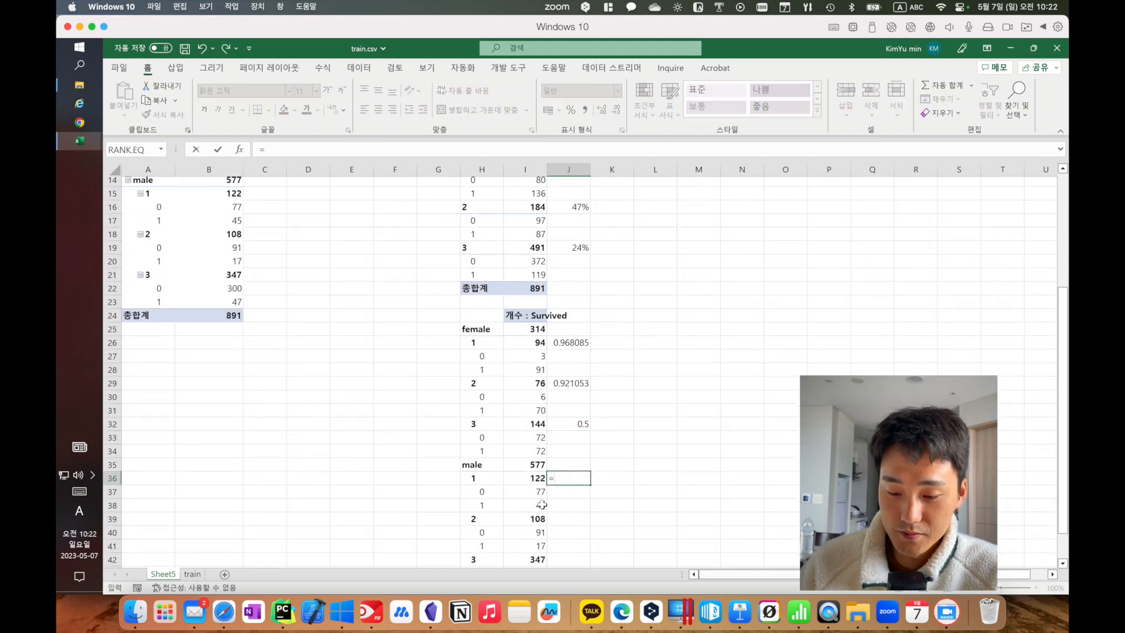
left_click(536, 505)
type("/")
left_click(538, 479)
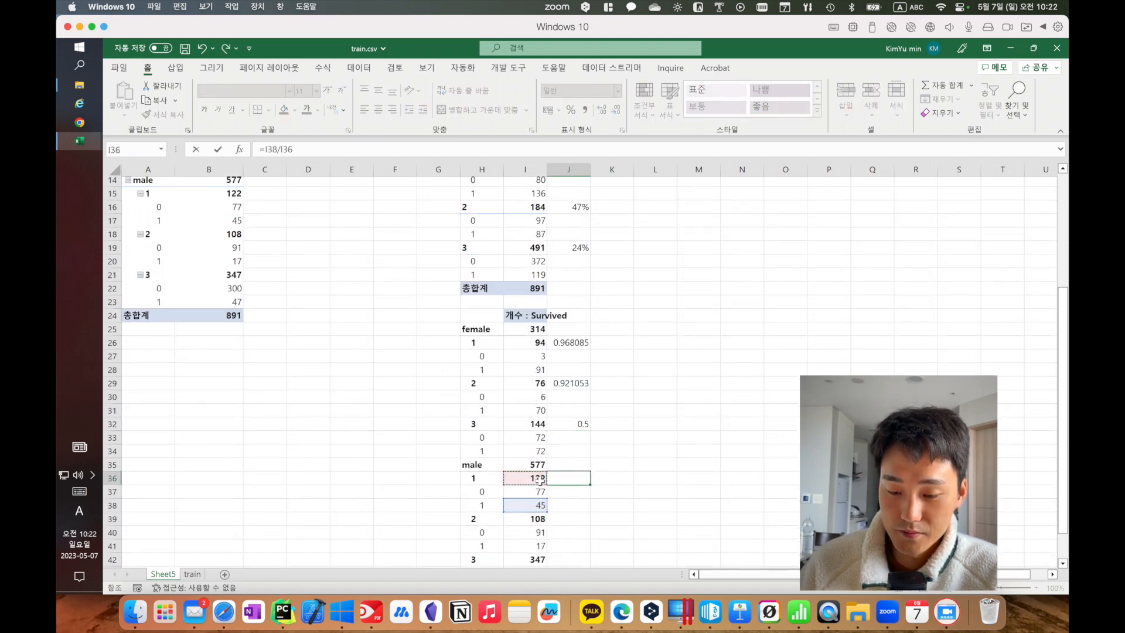
key("Return")
- Calculate the second-class male survival rate in J39 with the formula =I41/I39
left_click(573, 519)
scroll(573, 519, "down", 1)
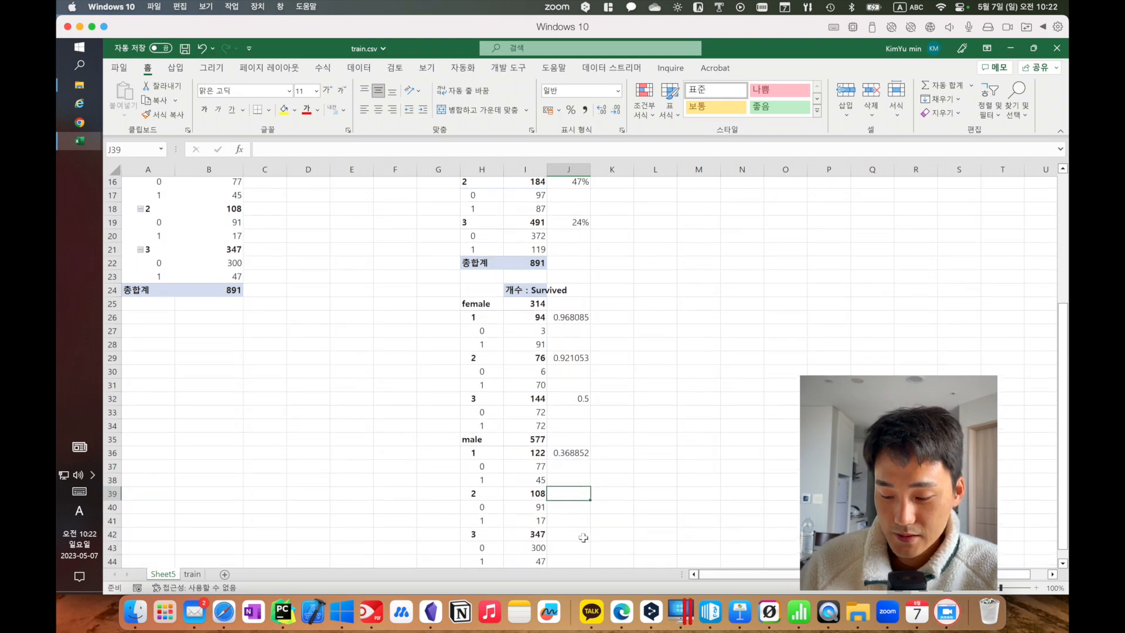
type("=")
left_click(538, 519)
type("/")
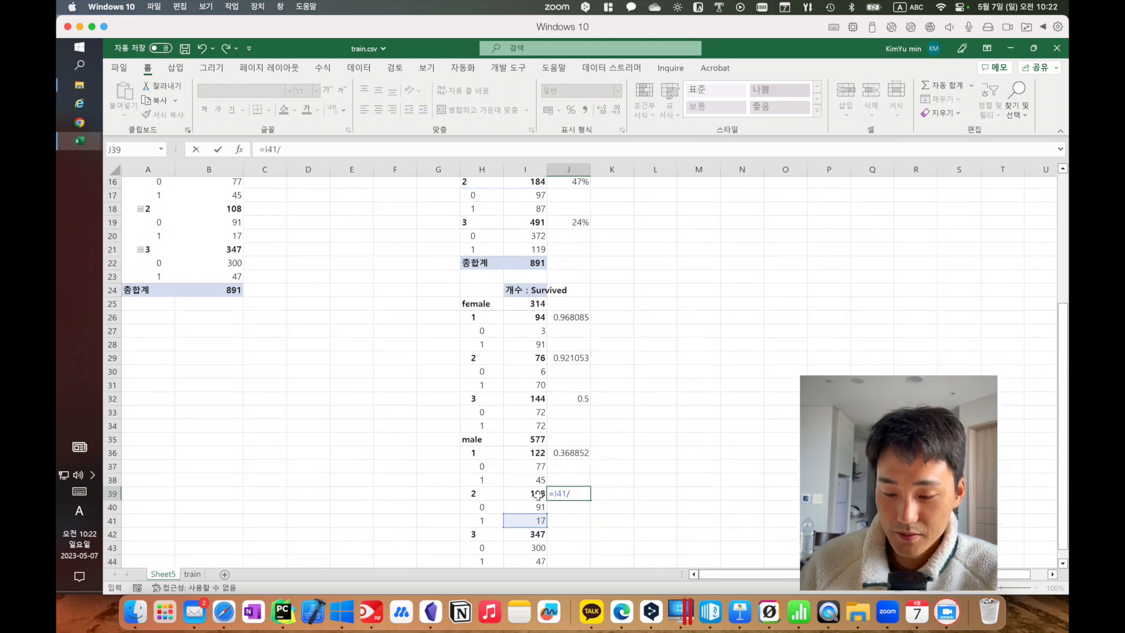
left_click(538, 496)
key("Return")
- Calculate the third-class male survival rate in J42 with the formula =I44/I42
scroll(603, 497, "down", 3)
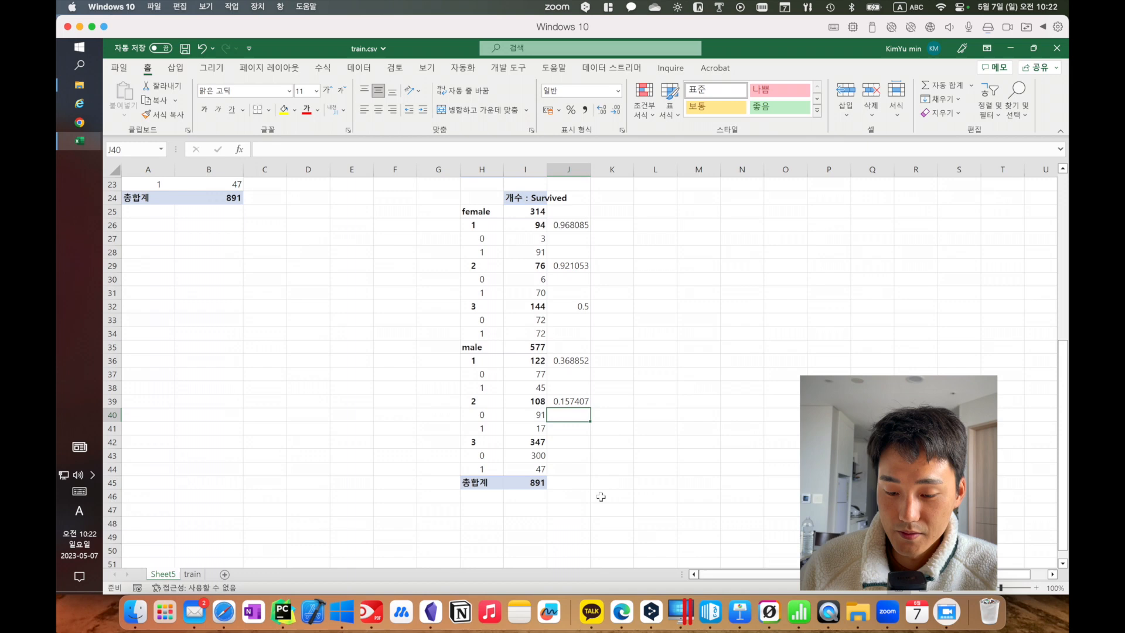
left_click(563, 442)
type("=")
left_click(534, 470)
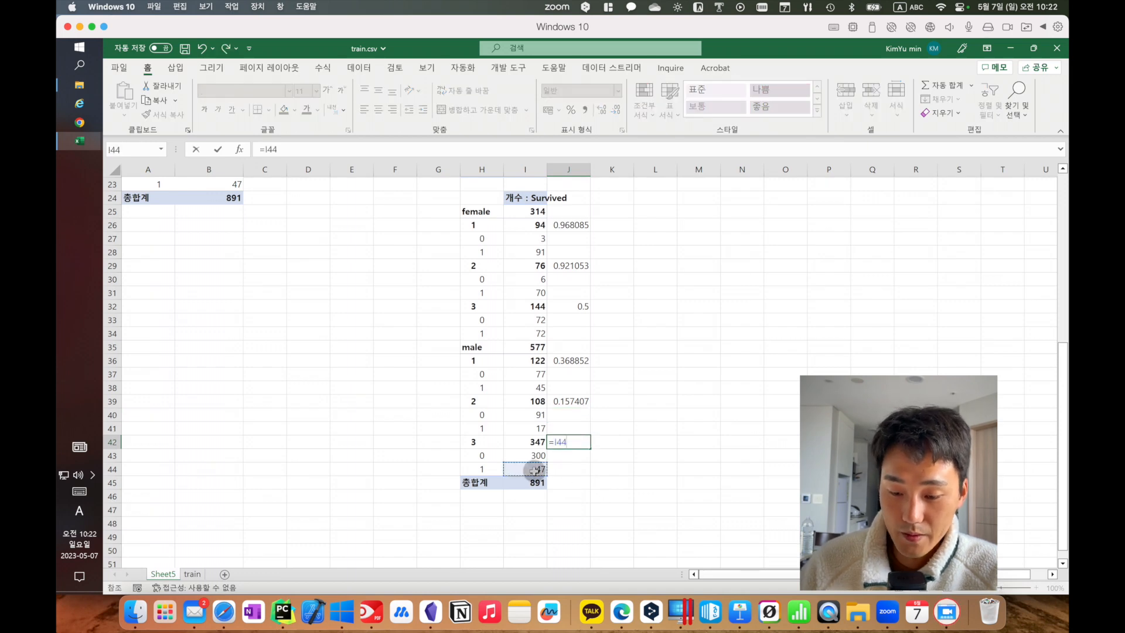
type("/")
left_click(530, 441)
key("Return")
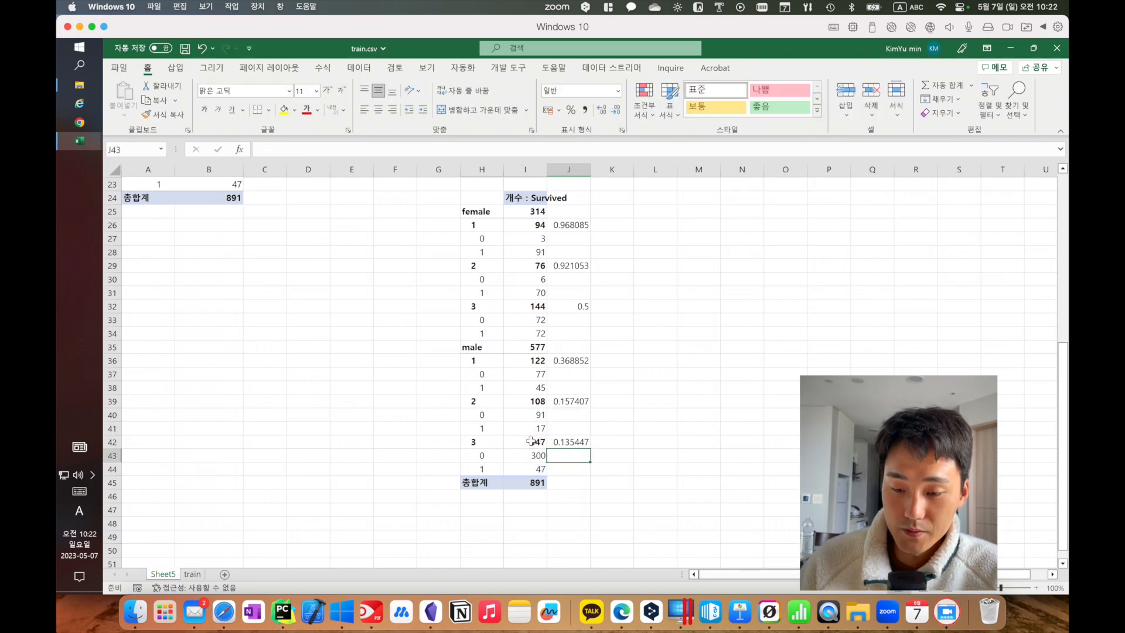
- Format the survival rates in J26:J45 as percentages
left_click(573, 212)
left_click_drag(573, 218, 581, 482)
key("Return")
left_click(570, 110)
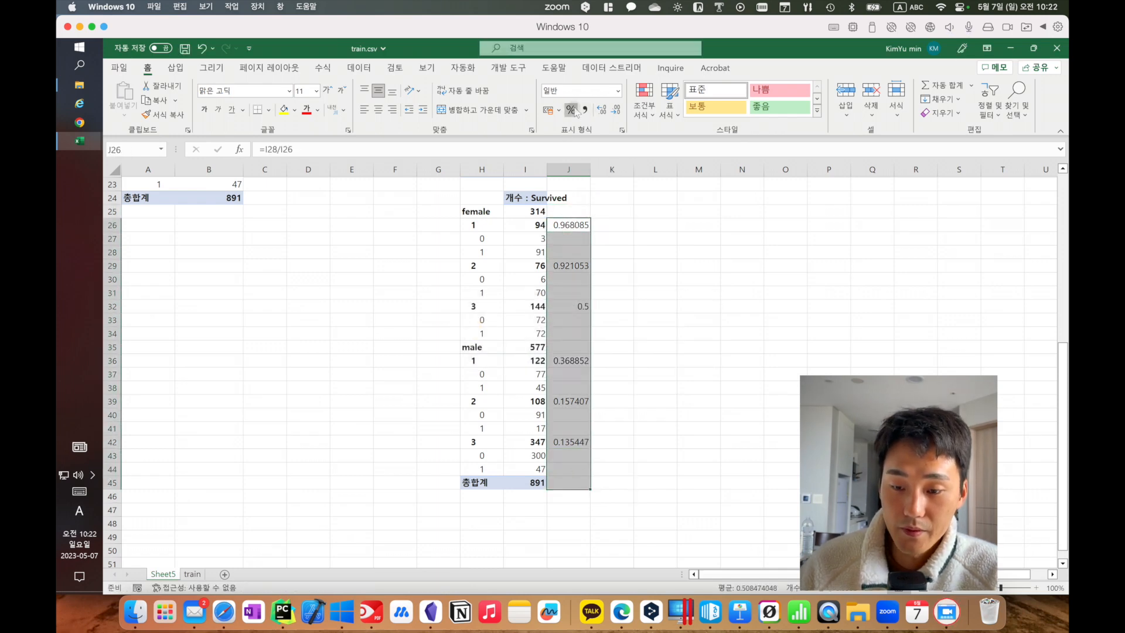
- Compare the survival rates by sex and class beside the combined pivot table, including the third-class female row
left_click_drag(616, 303, 643, 366)
left_click_drag(578, 226, 536, 441)
left_click(680, 342)
left_click(659, 384)
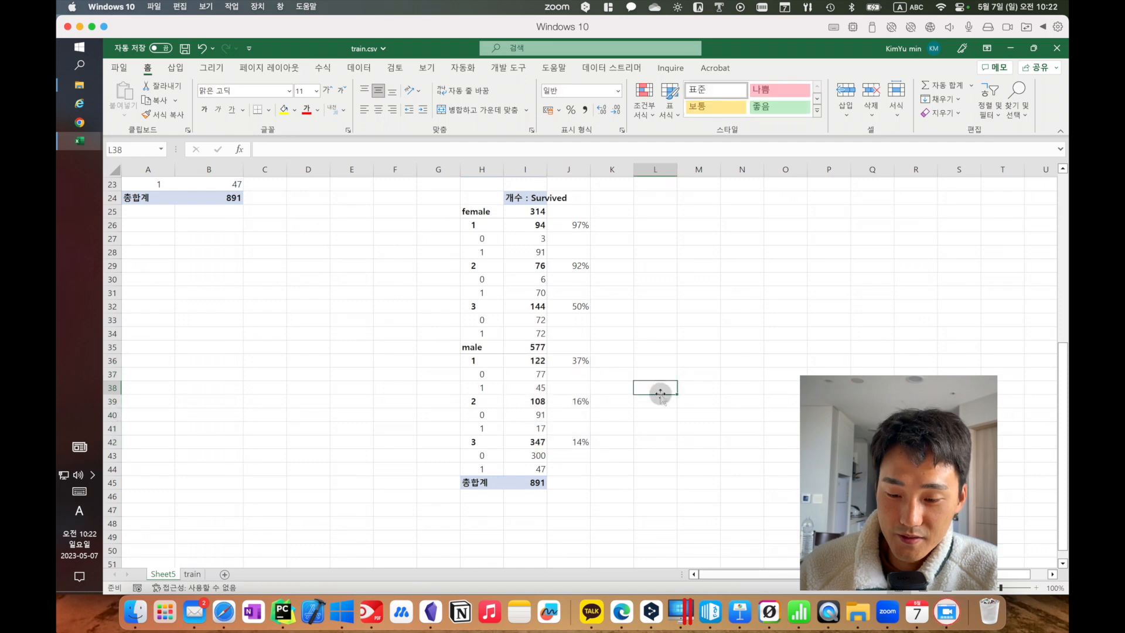
left_click(630, 361)
scroll(632, 363, "up", 1)
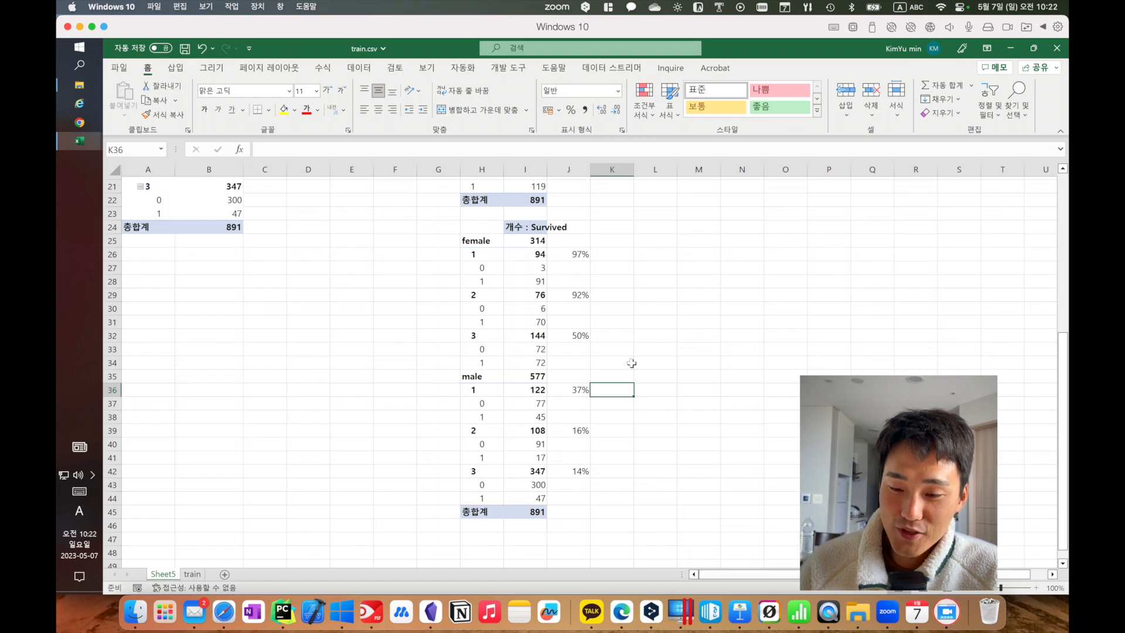
left_click_drag(474, 335, 580, 336)
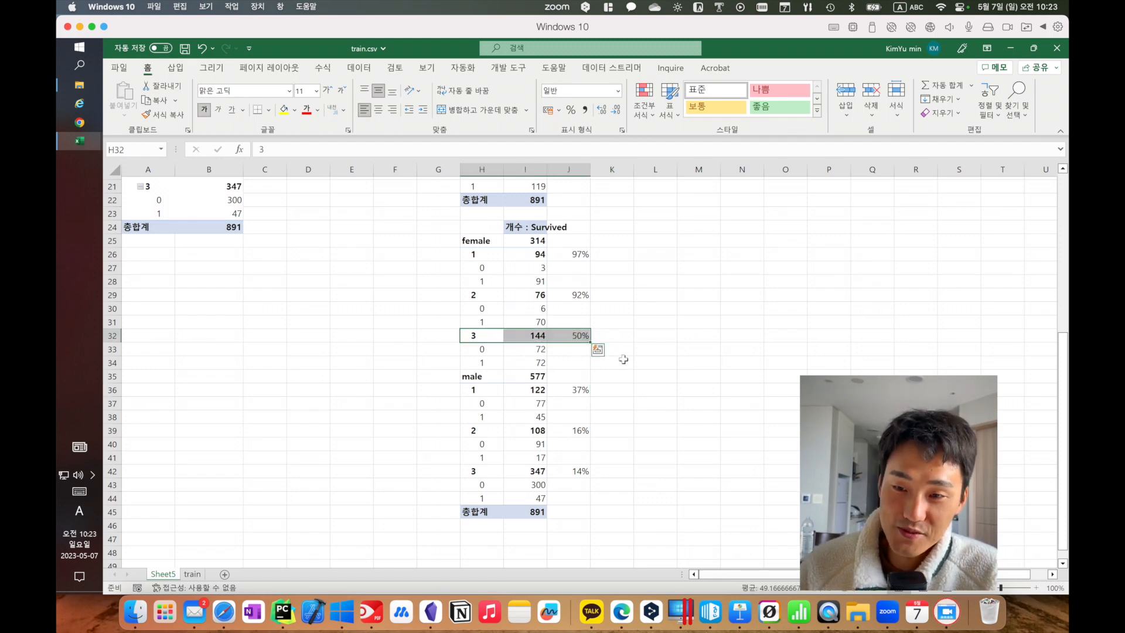
- On the train sheet, enter =IF(E2="male", 0, 1) in S2 under by sex class
left_click(193, 574)
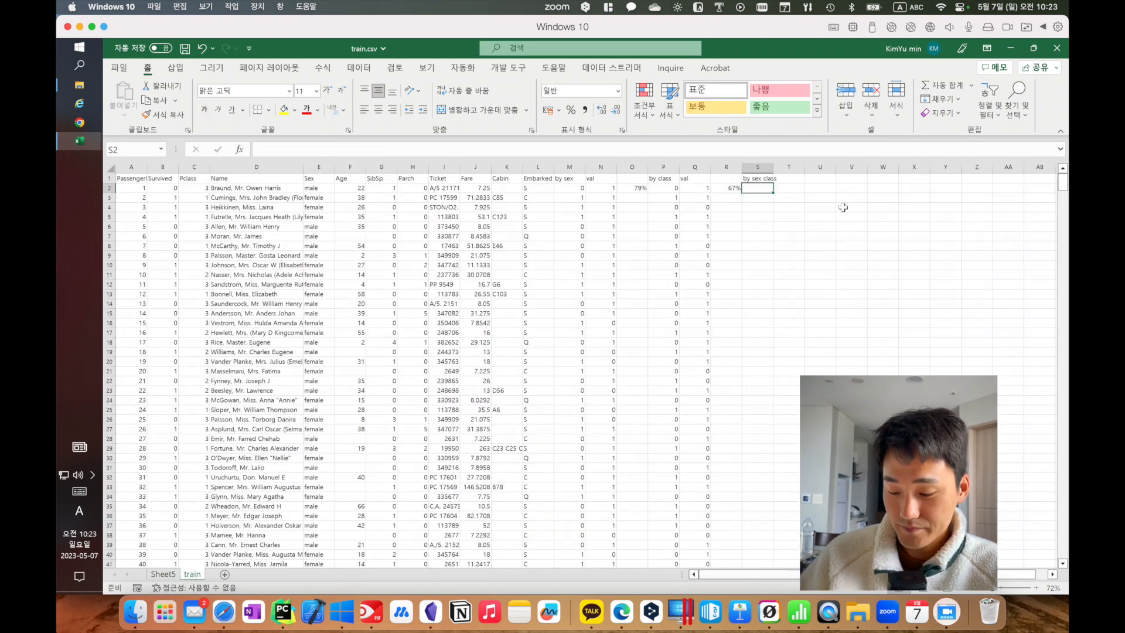
type("=")
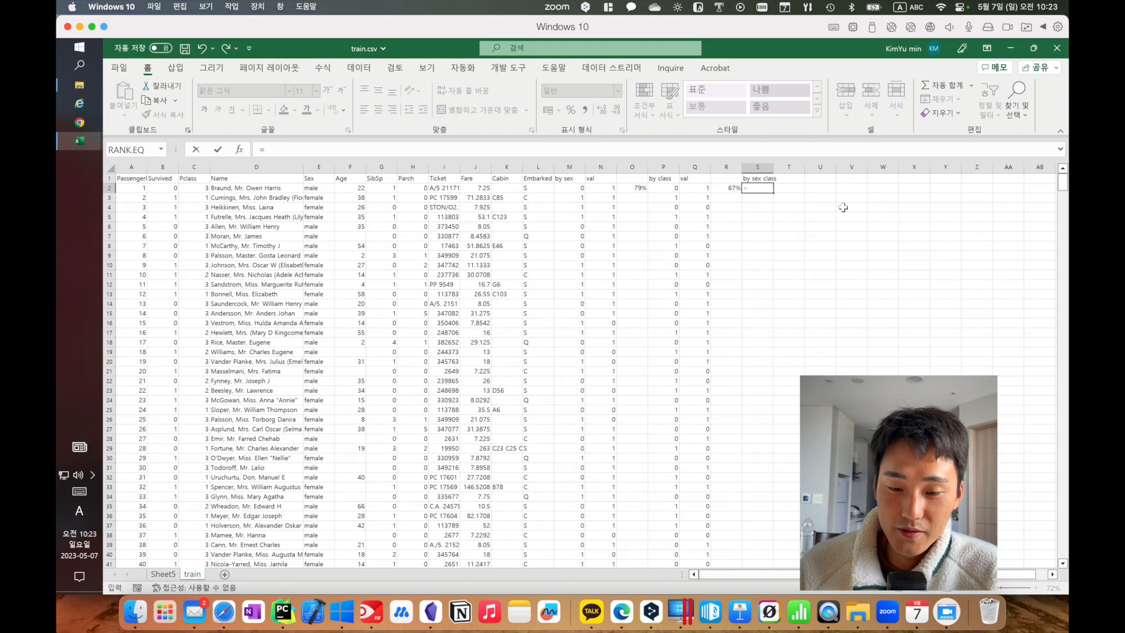
type("if(")
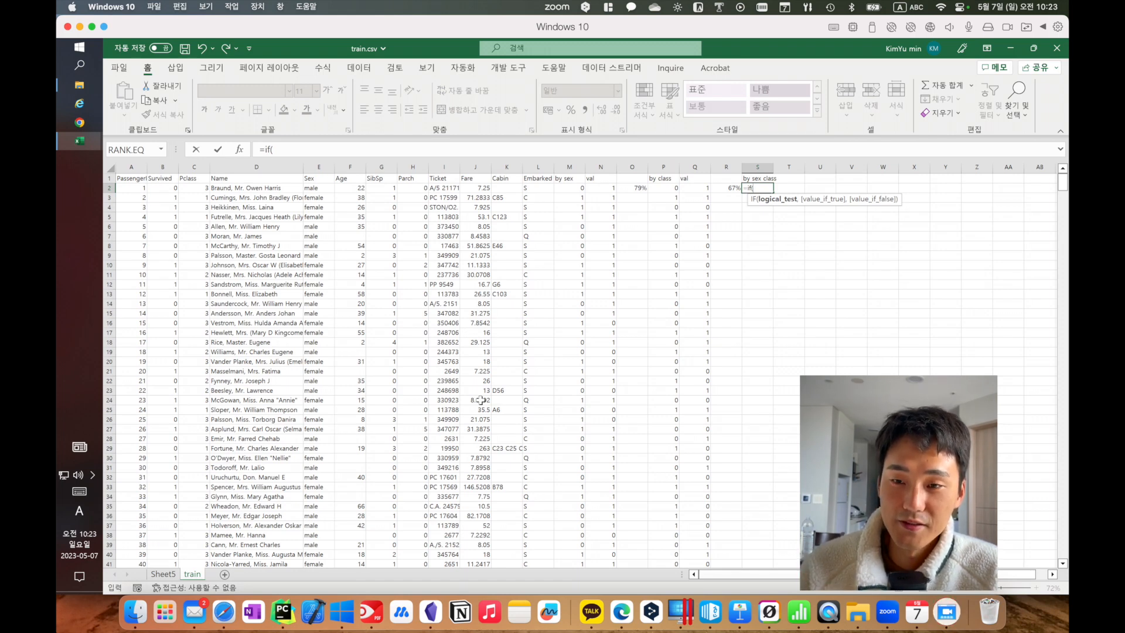
left_click(323, 190)
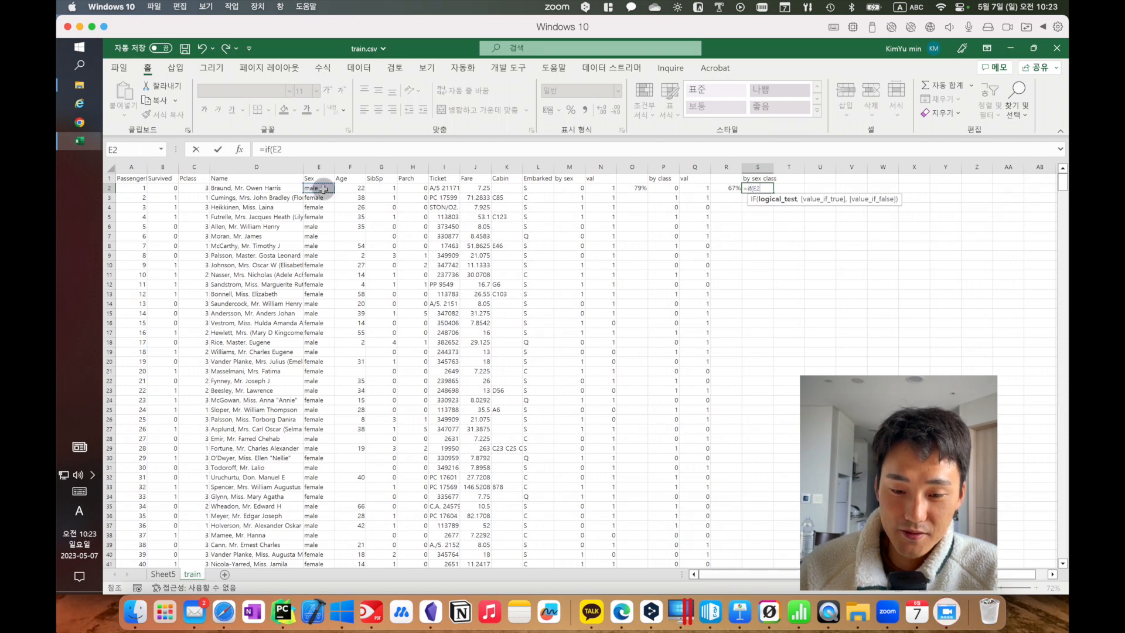
type(",")
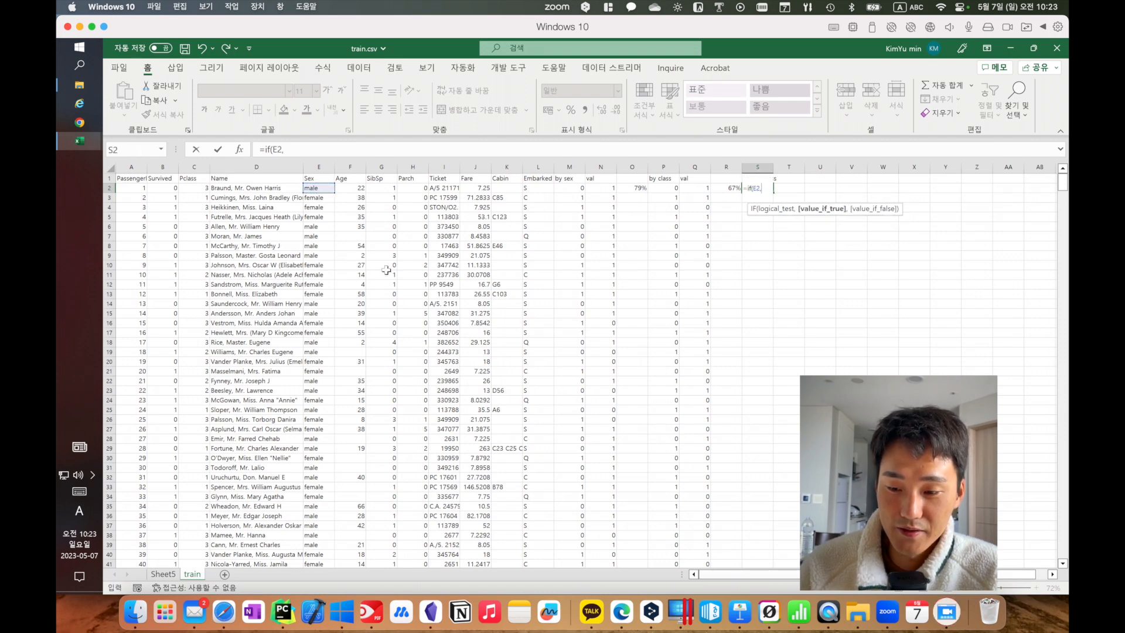
key("BackSpace")
type("=")
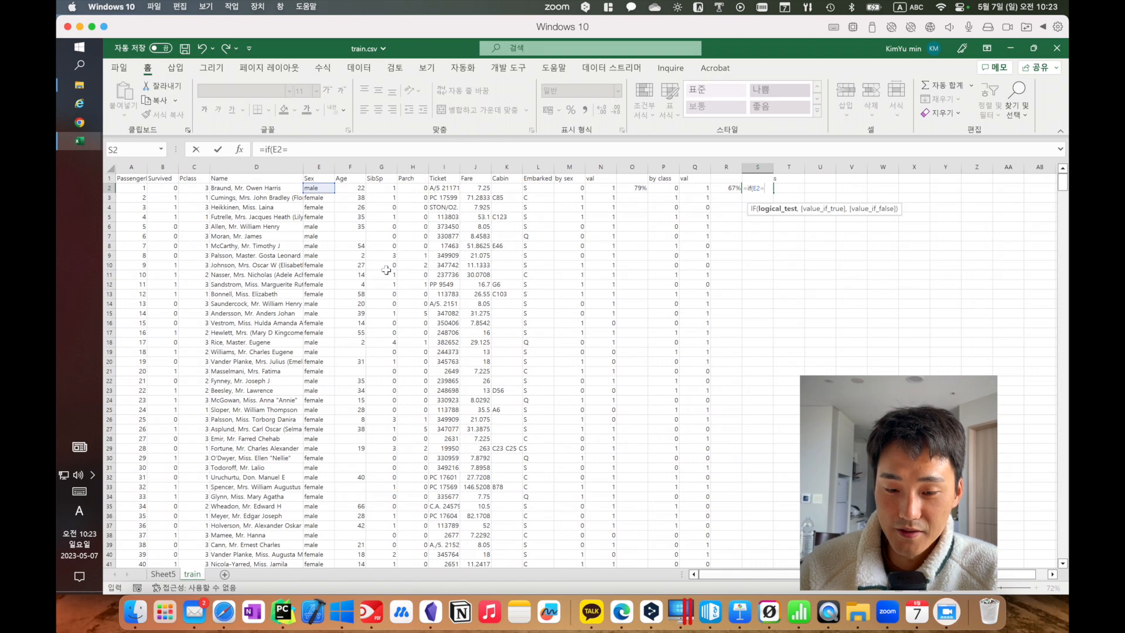
type("\"male\"")
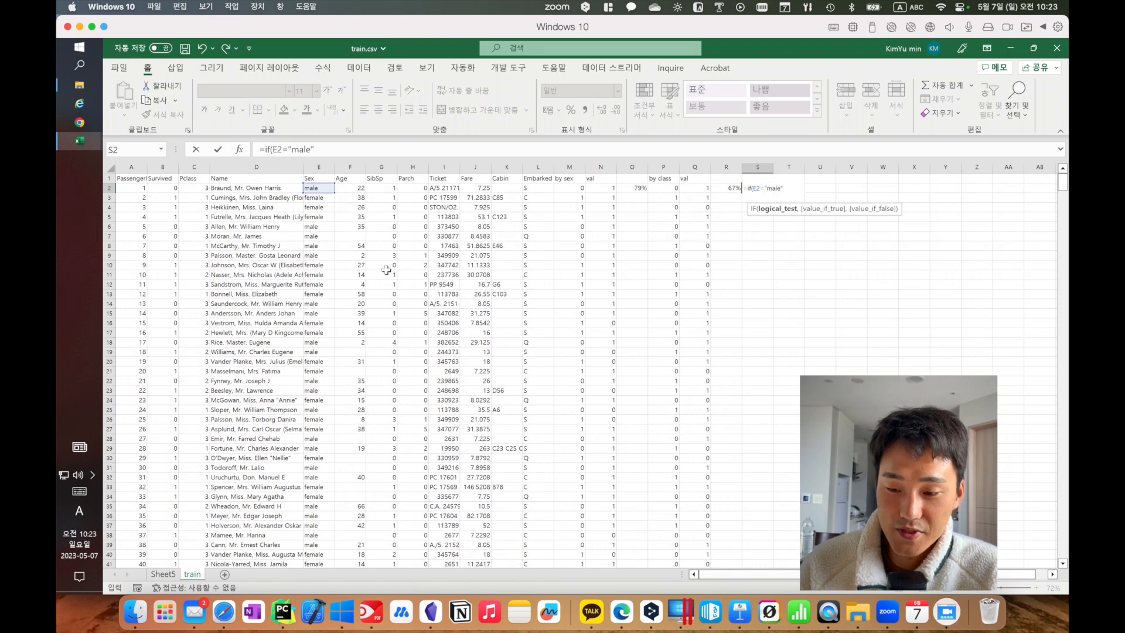
type(", 0,")
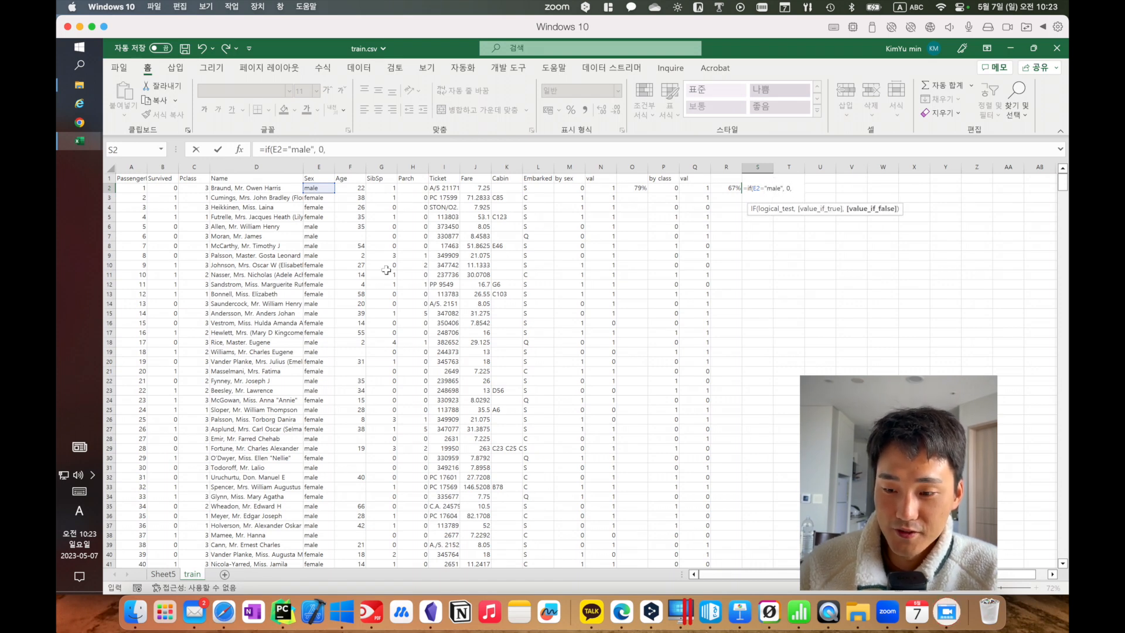
type(" 1")
key("Return")
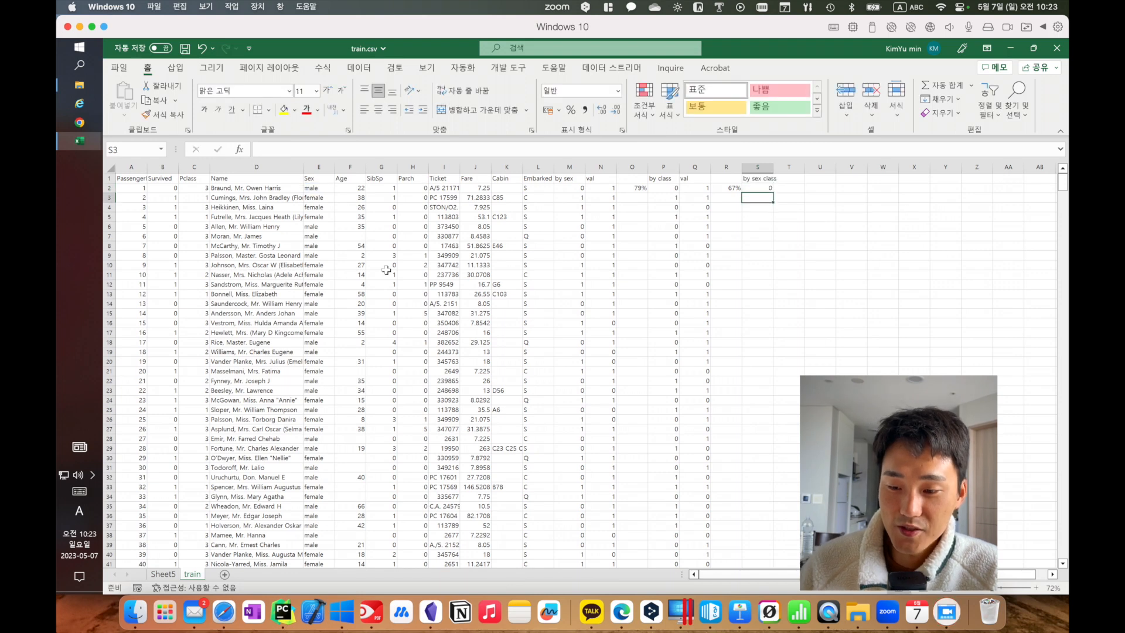
- Replace the value_if_false argument in S2's formula with a nested IF(C2=3, 0, 1)
key("Up")
left_click(330, 149)
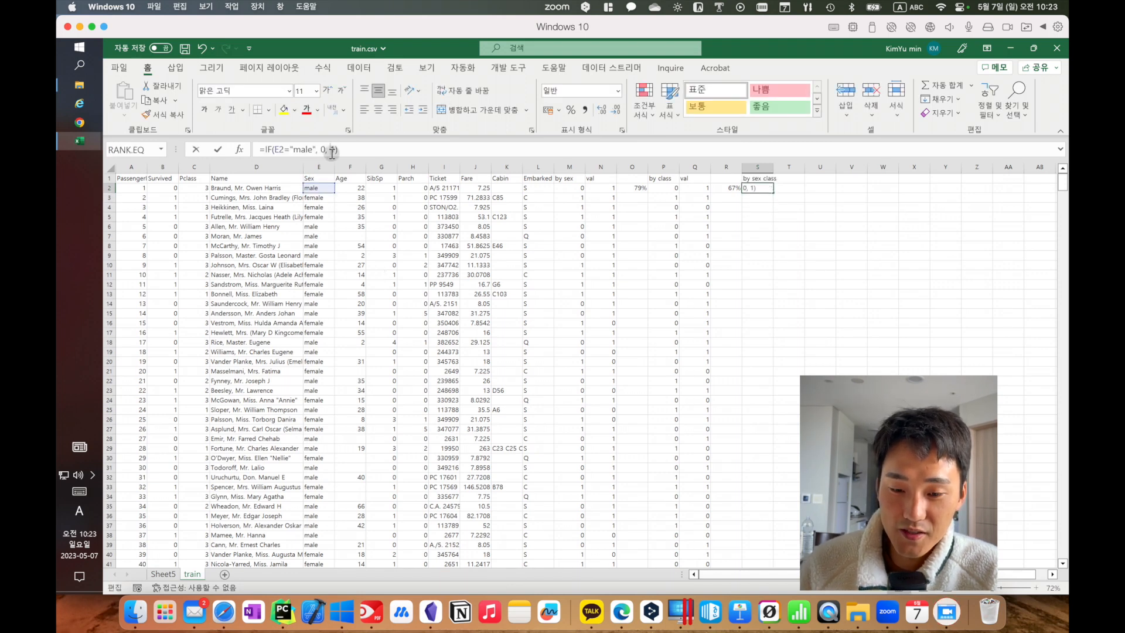
key("BackSpace")
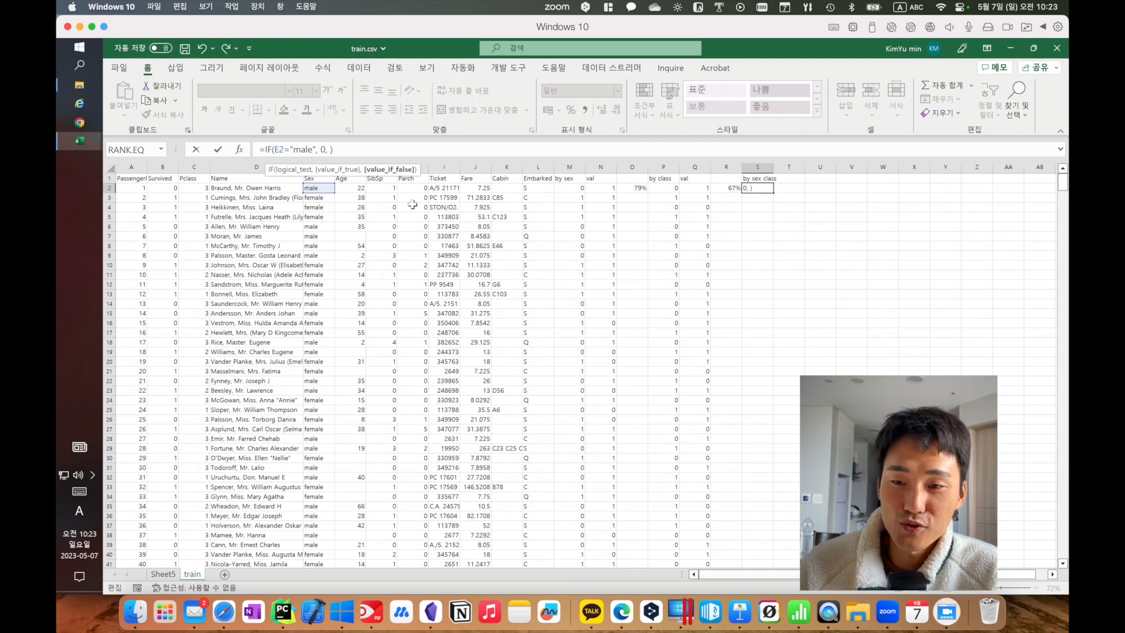
type("if")
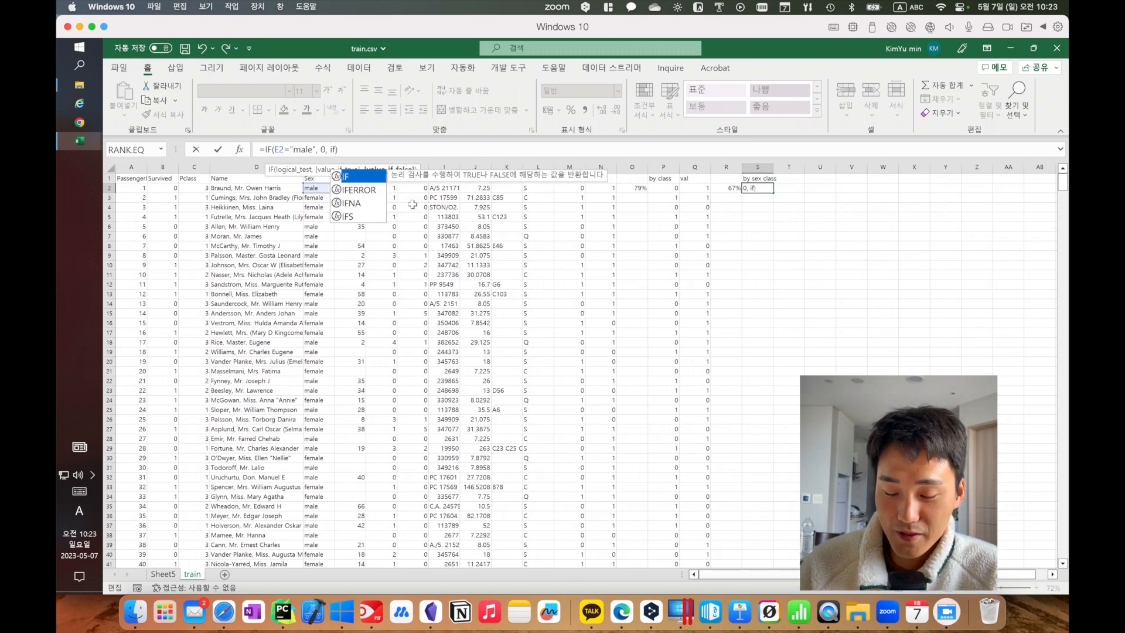
type("()")
key("Left")
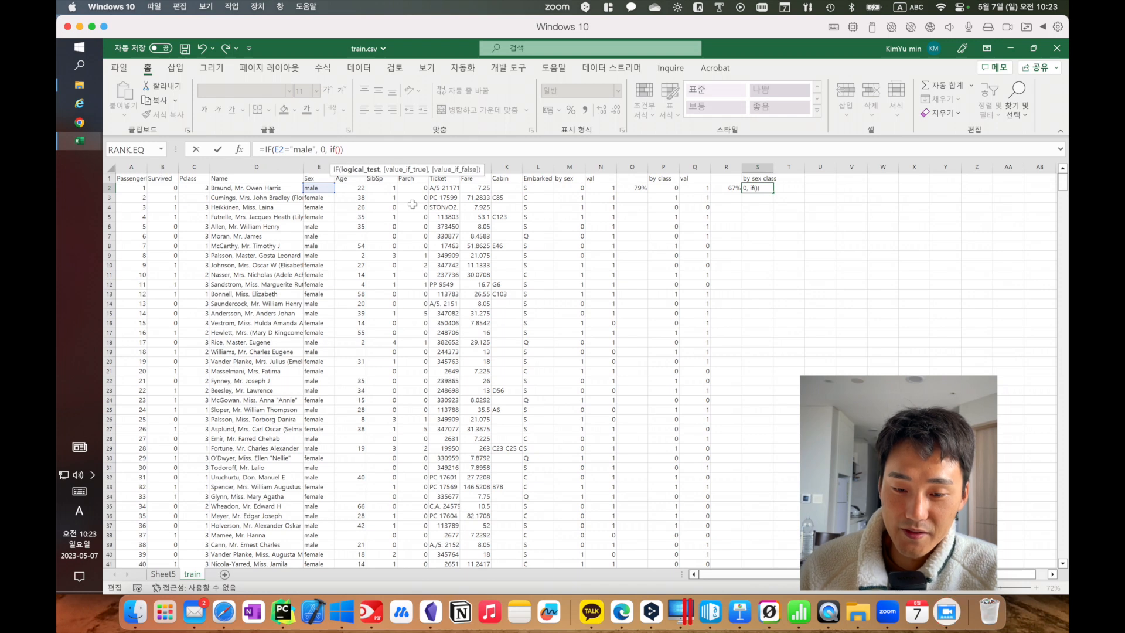
left_click(208, 188)
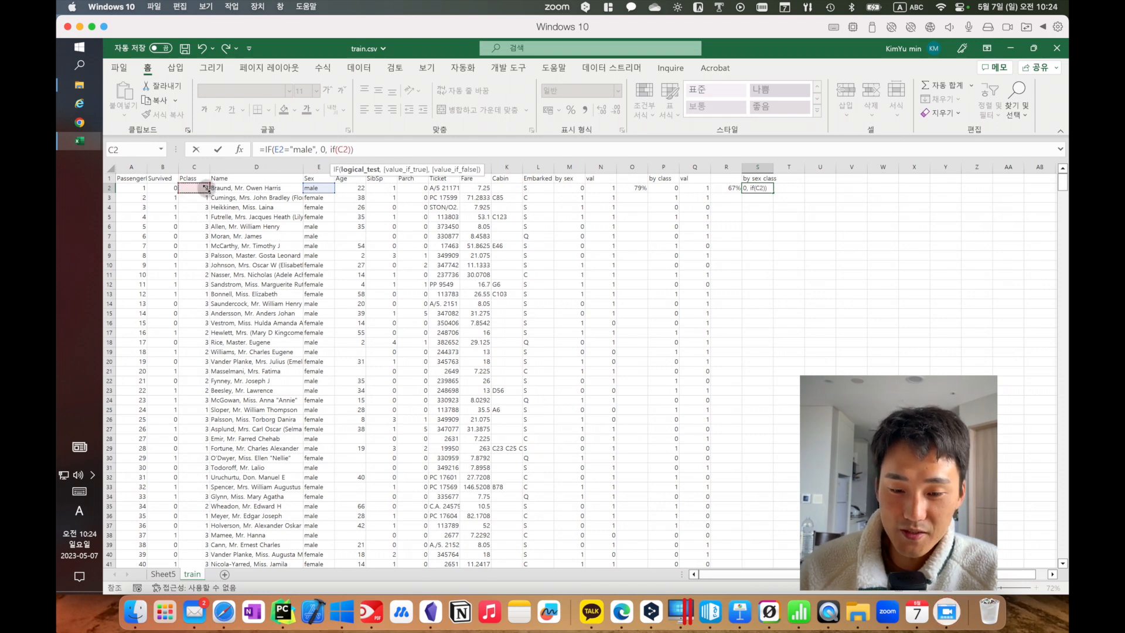
type("=")
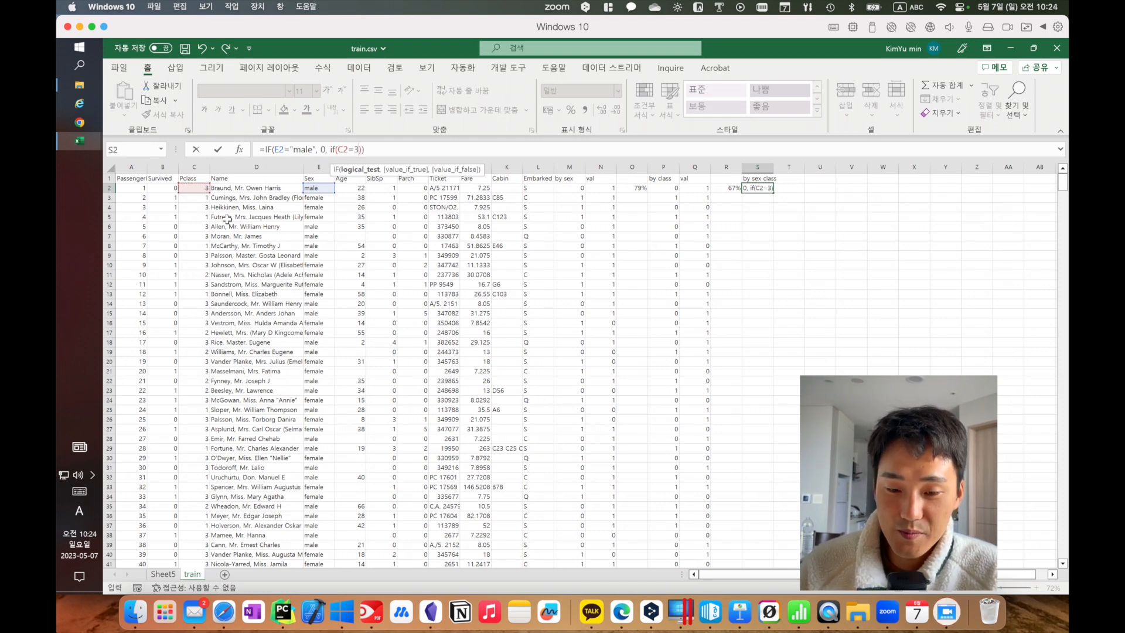
type("3,")
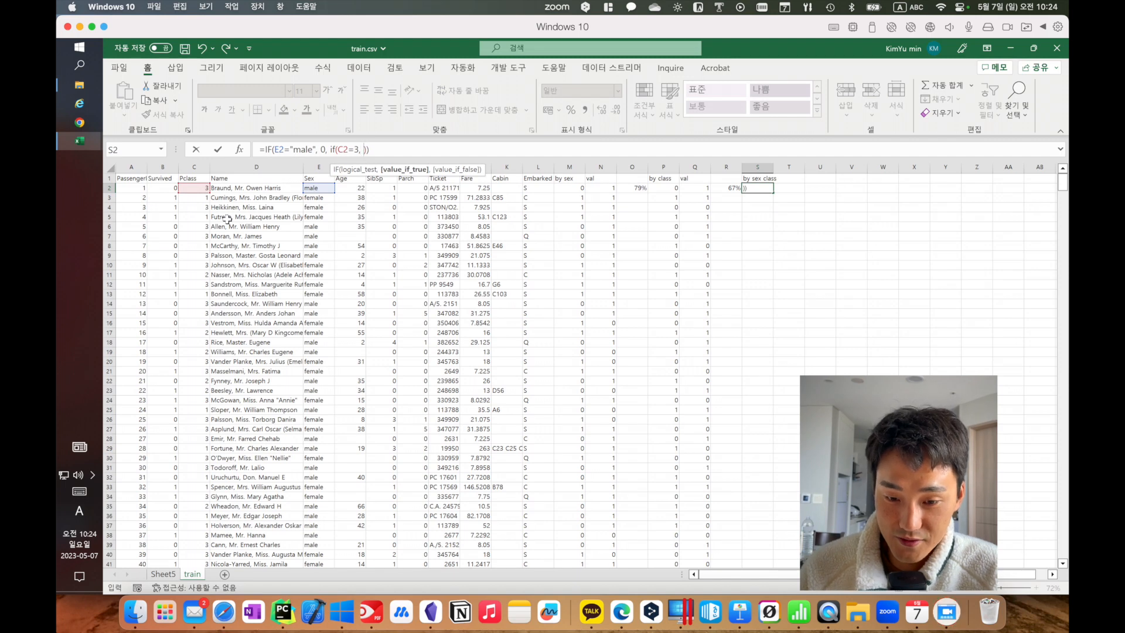
type(" 0, 1")
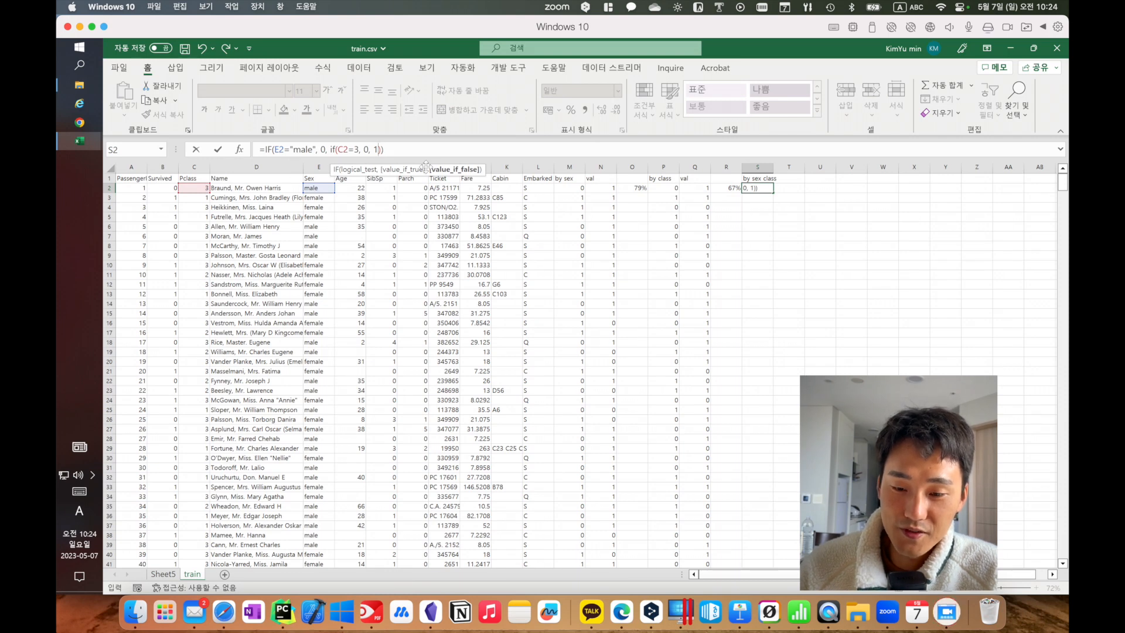
- Review and accept the nested IF formula in S2, and fill it down the by sex class column
left_click(270, 151)
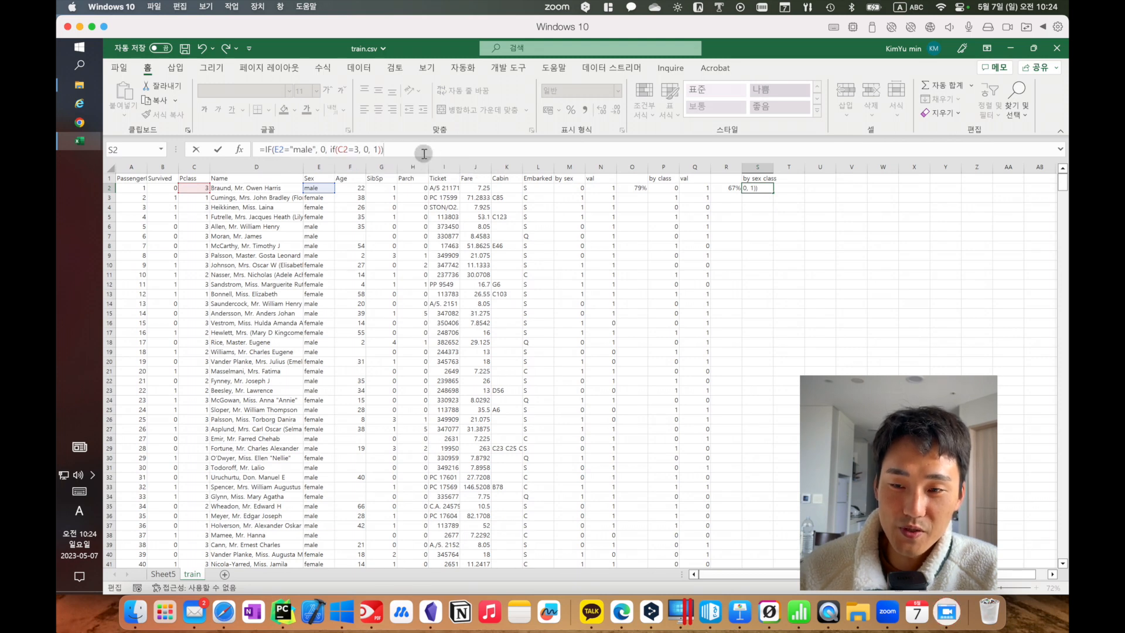
left_click_drag(273, 151, 382, 151)
double_click(321, 150)
type("0")
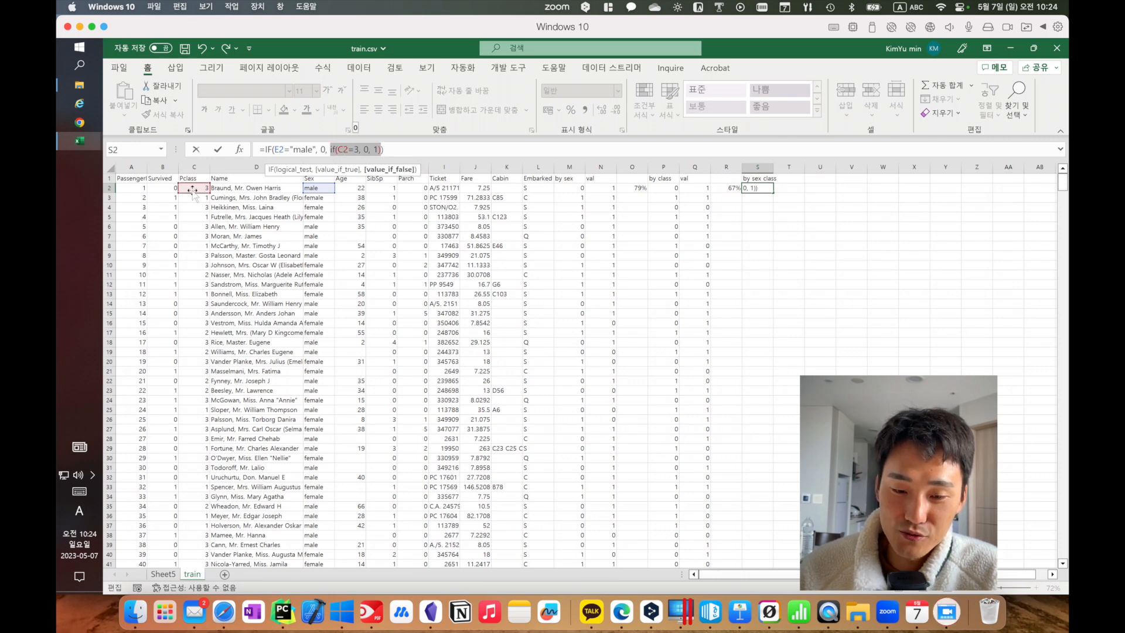
left_click(357, 151)
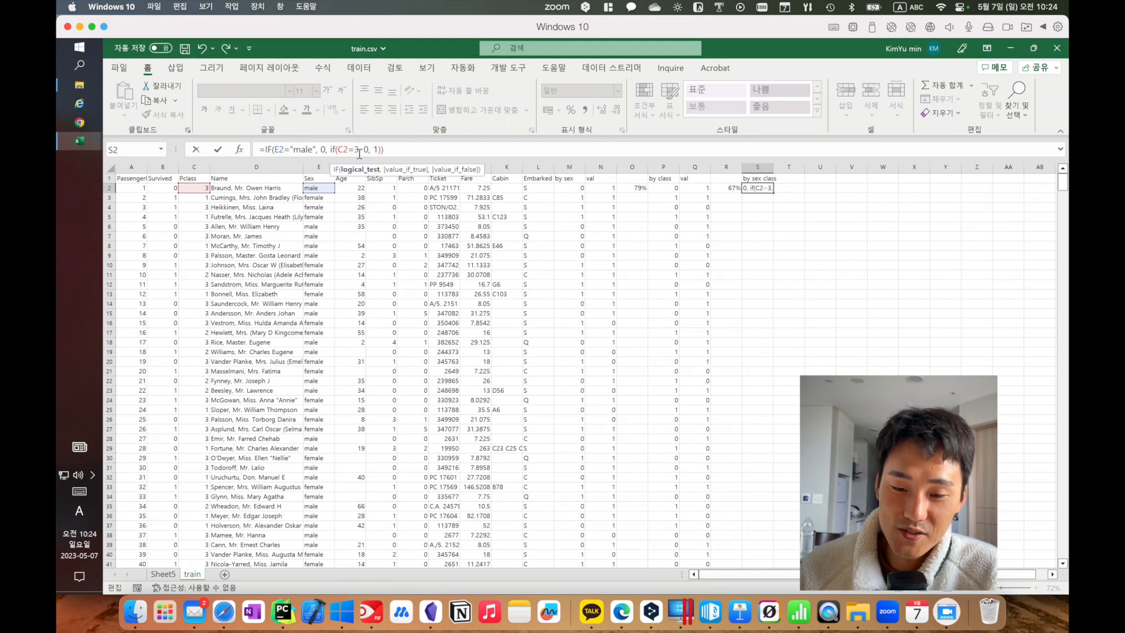
left_click(365, 149)
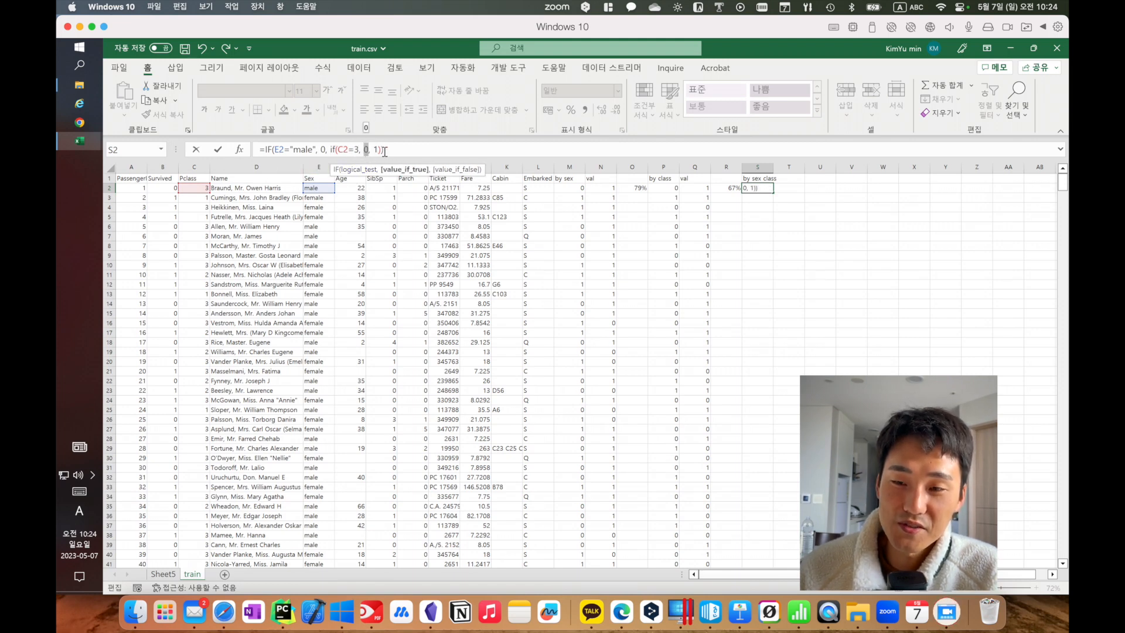
left_click(384, 151)
key("Return")
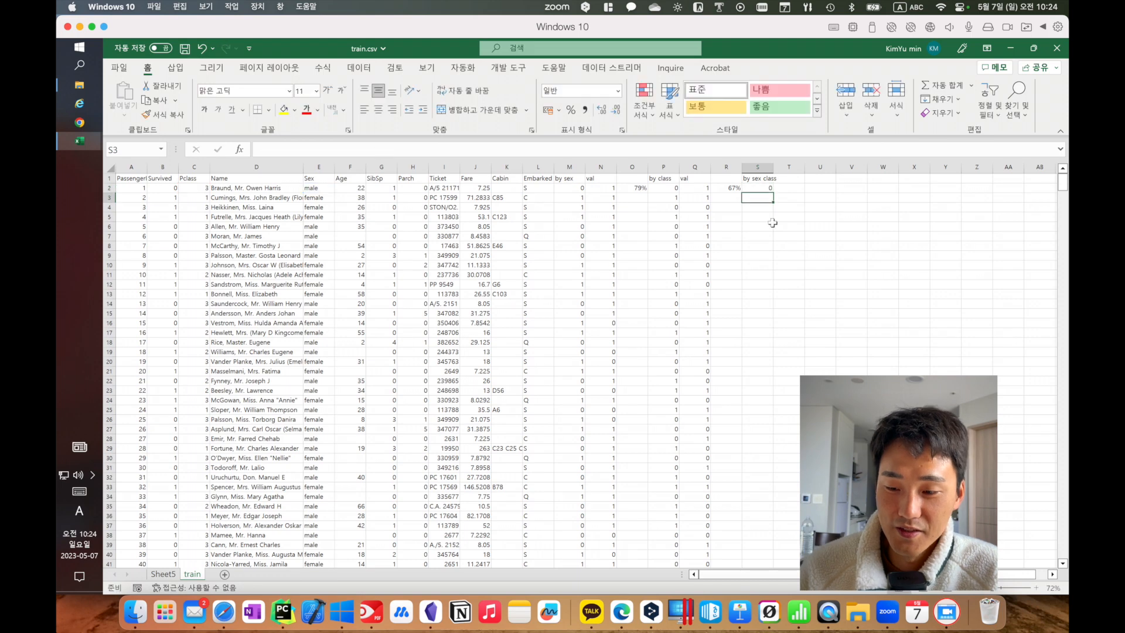
left_click(759, 188)
double_click(773, 192)
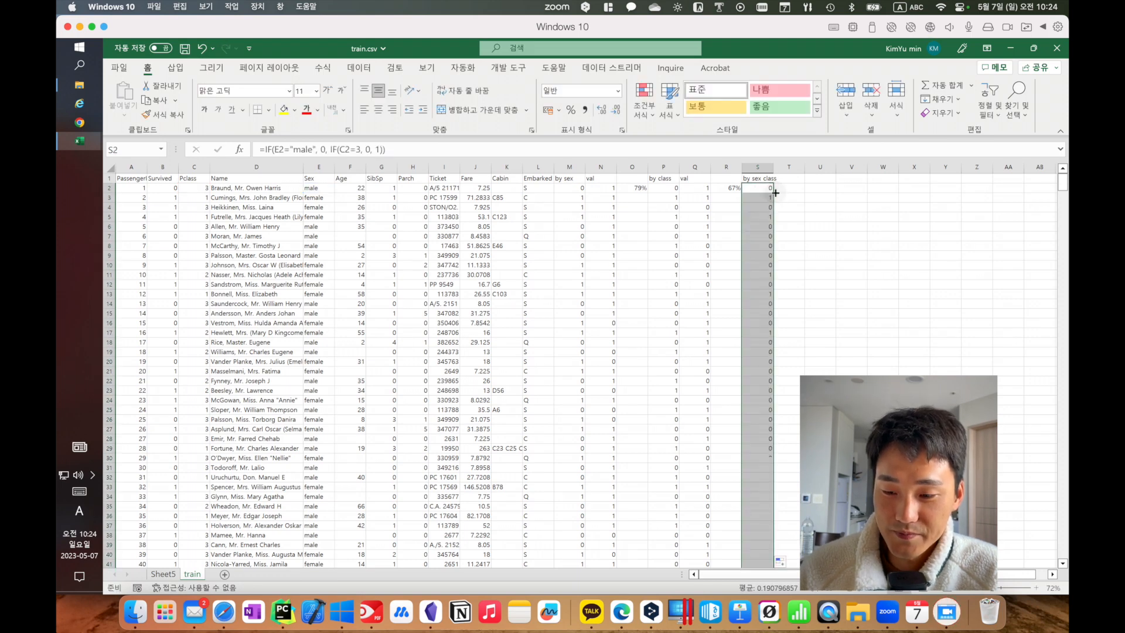
- Copy the by class val and accuracy columns Q:R into columns T:U beside by sex class
mouse_move(696, 167)
left_mouse_down()
mouse_move(726, 167)
mouse_move(707, 170)
left_mouse_up()
key("ctrl+c")
left_click(791, 179)
left_click(787, 186)
left_click(788, 179)
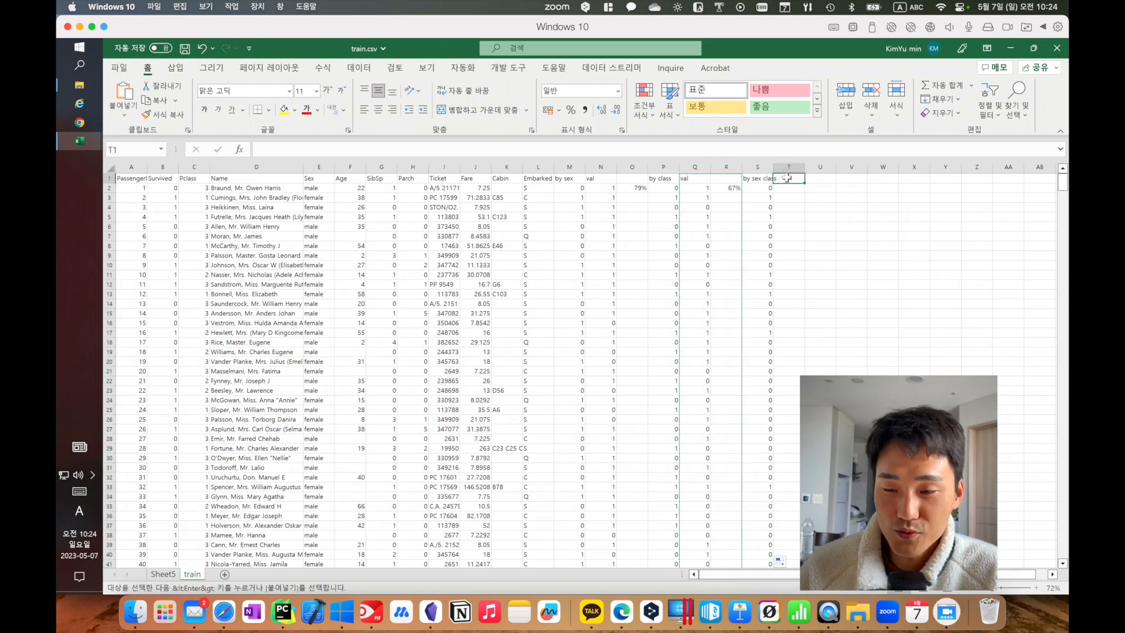
key("ctrl+v")
key("ctrl+z")
- Point the comparison in T2 at the Survived column with =IF(S2=B2, 1, 0) and fill it down column T
double_click(800, 188)
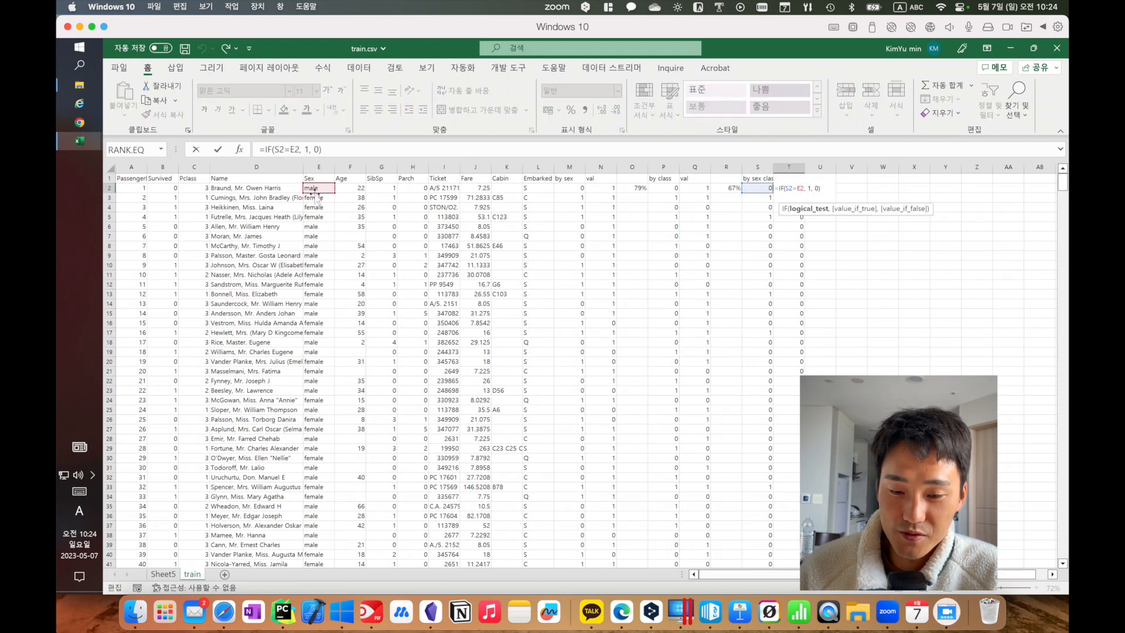
left_click_drag(318, 192, 162, 192)
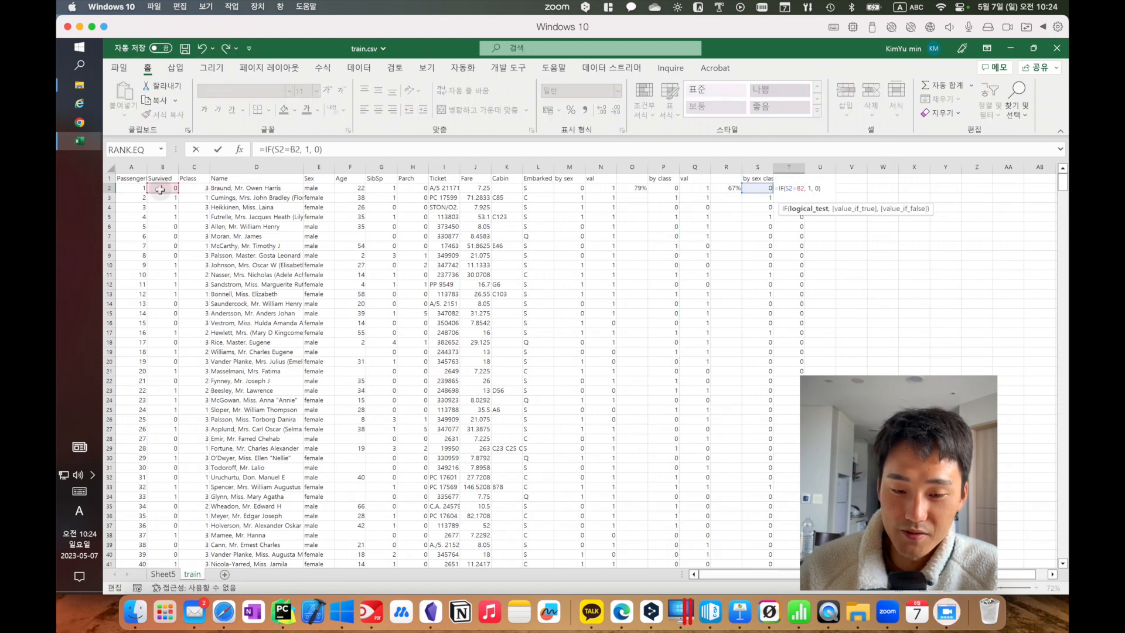
key("Tab")
left_click(788, 188)
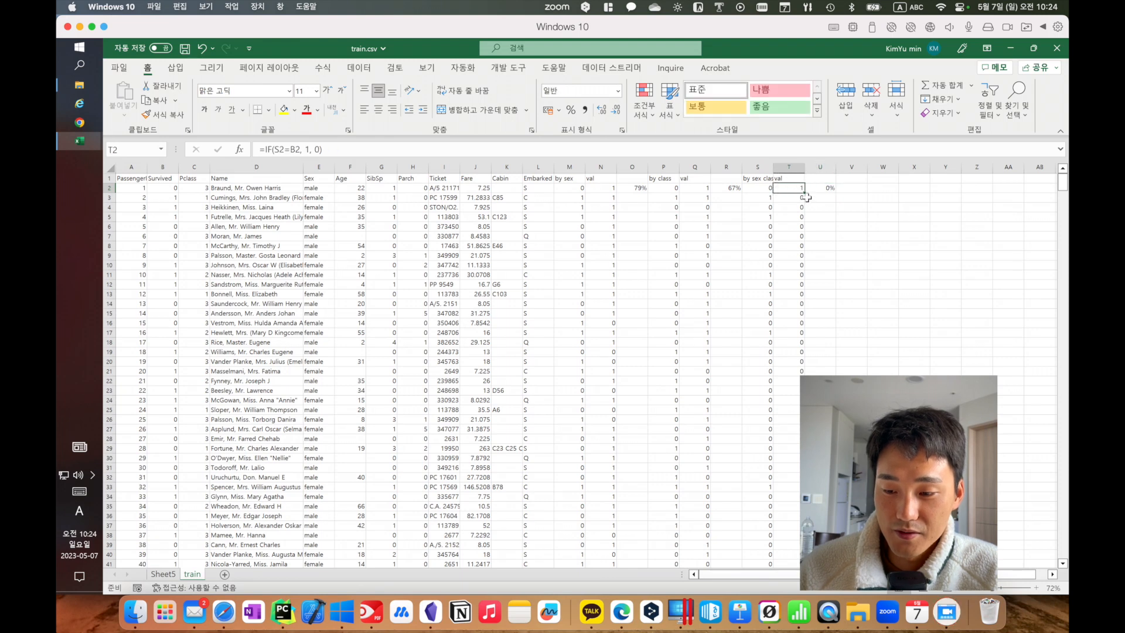
double_click(805, 194)
- Inspect the accuracy formula in U2 and the by sex class comparison formulas in column T
left_click(823, 198)
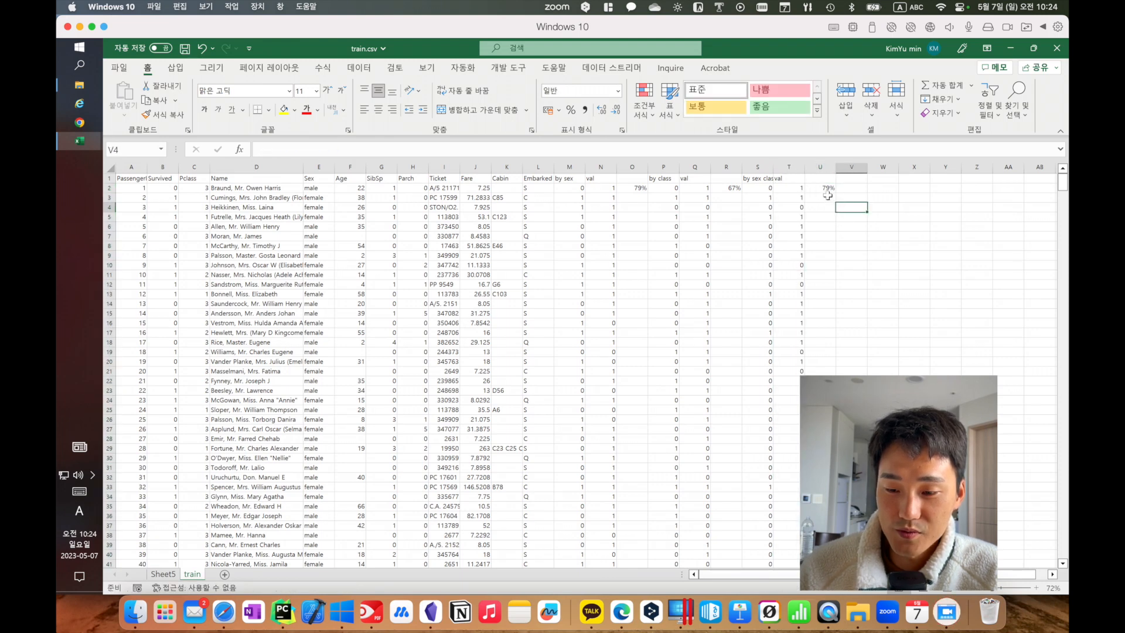
left_click(819, 188)
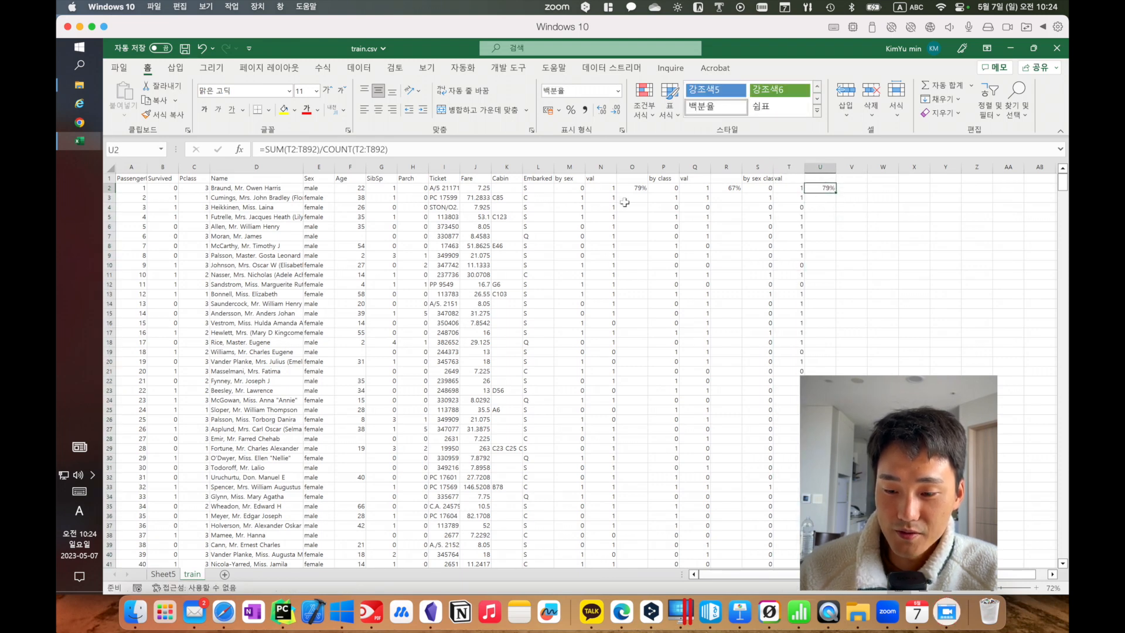
left_click(798, 188)
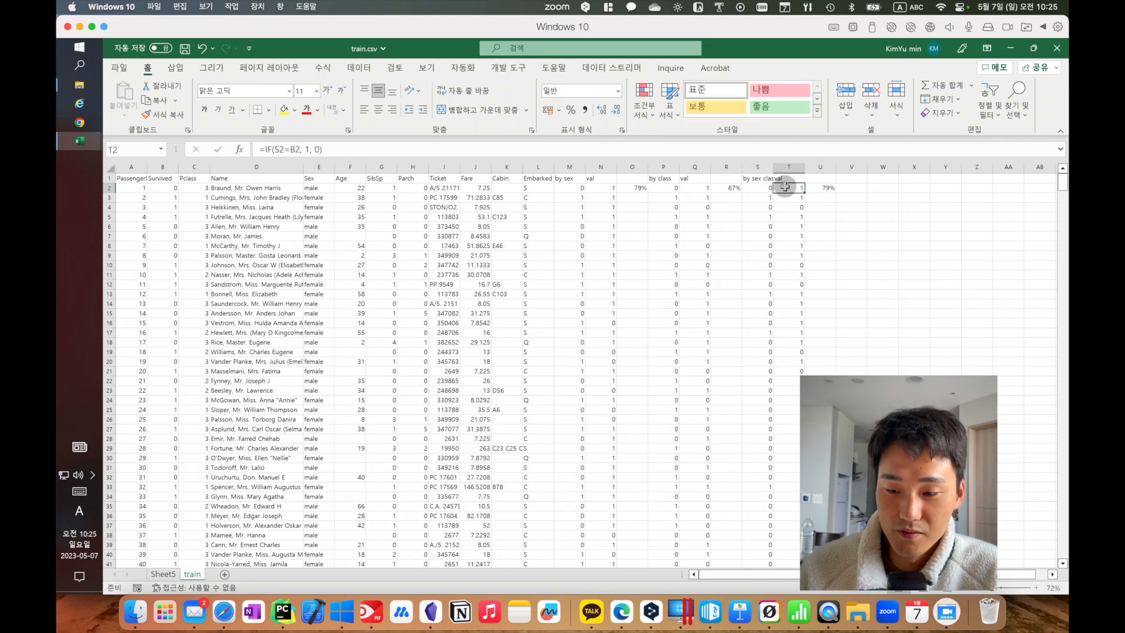
double_click(788, 188)
key("Escape")
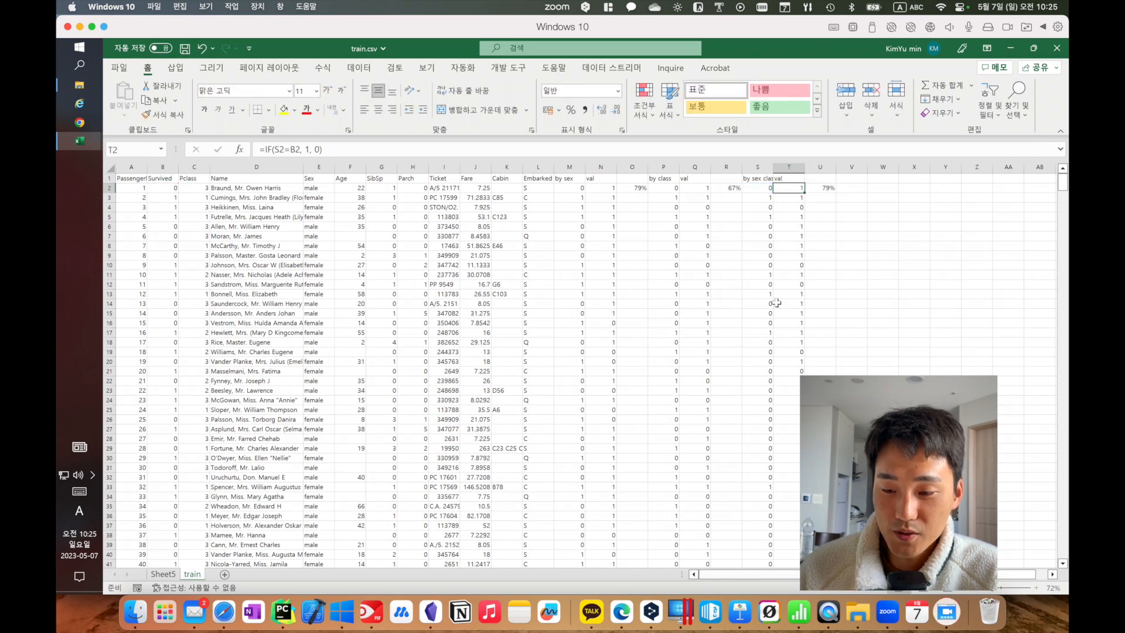
left_click(578, 197)
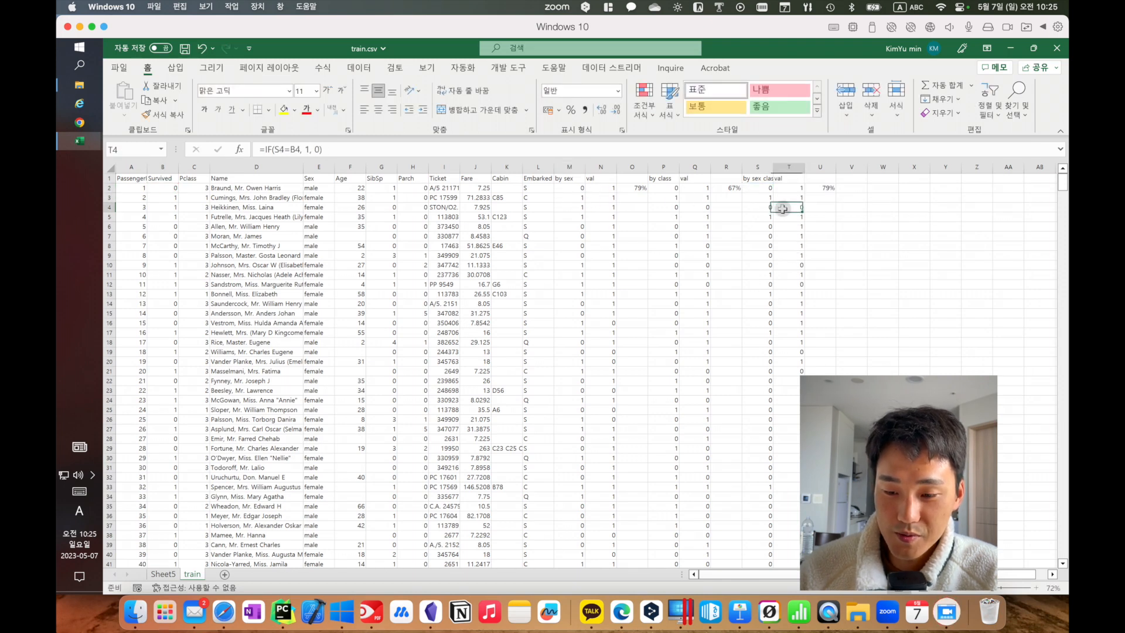
- Examine the third passenger's prediction and comparison values in row 4 and the by sex class accuracy formula in U2
left_click_drag(791, 207, 577, 207)
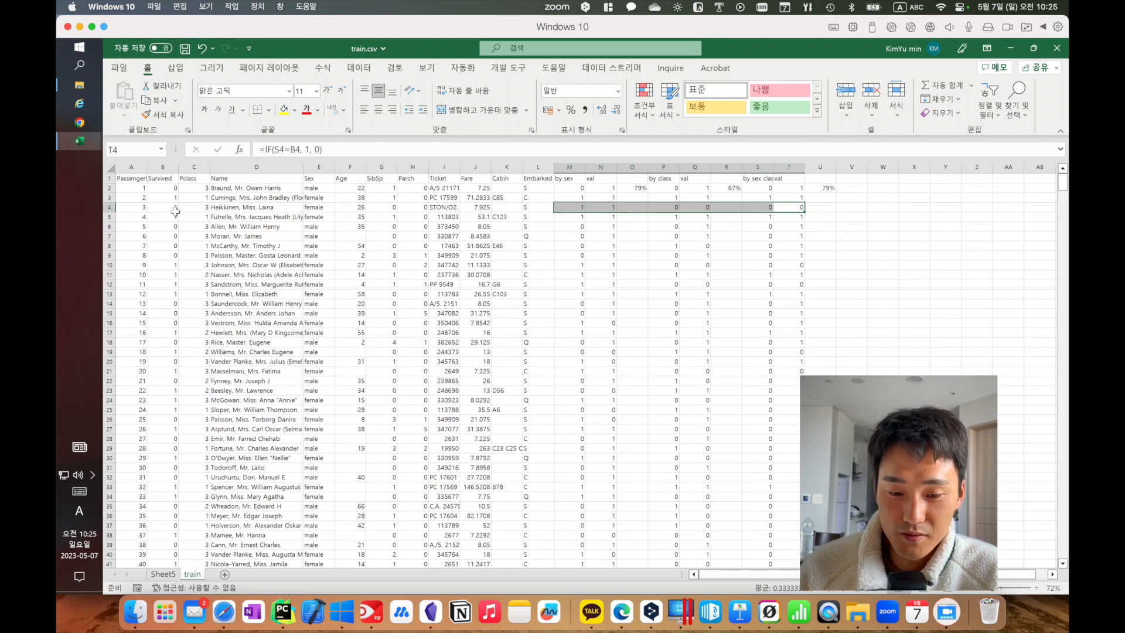
left_click_drag(321, 209, 188, 209)
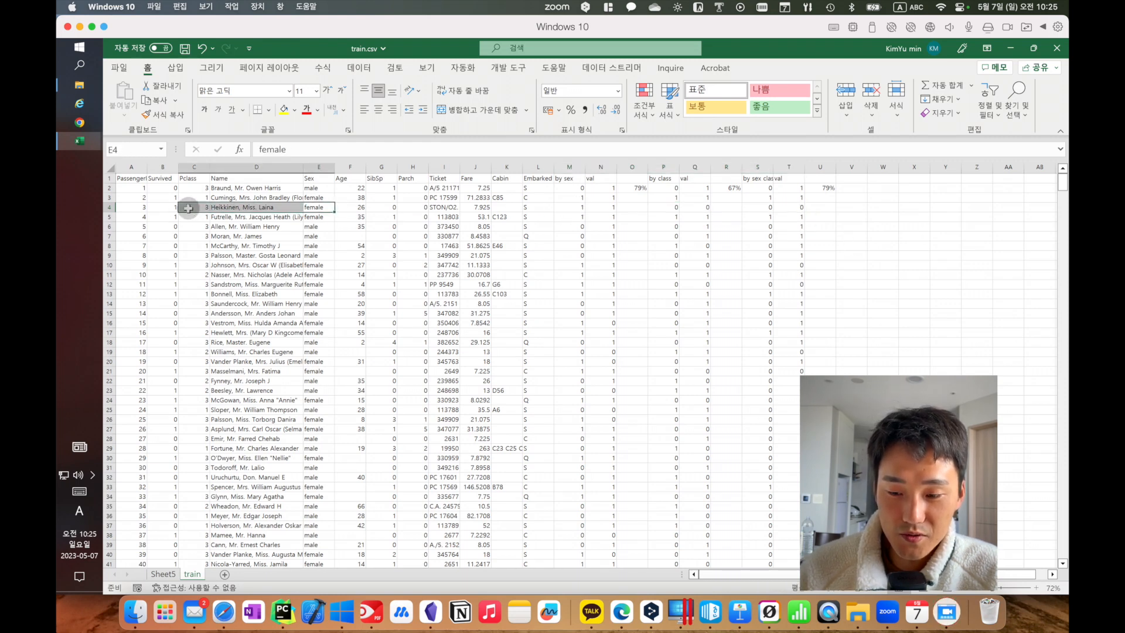
left_click_drag(761, 210, 649, 211)
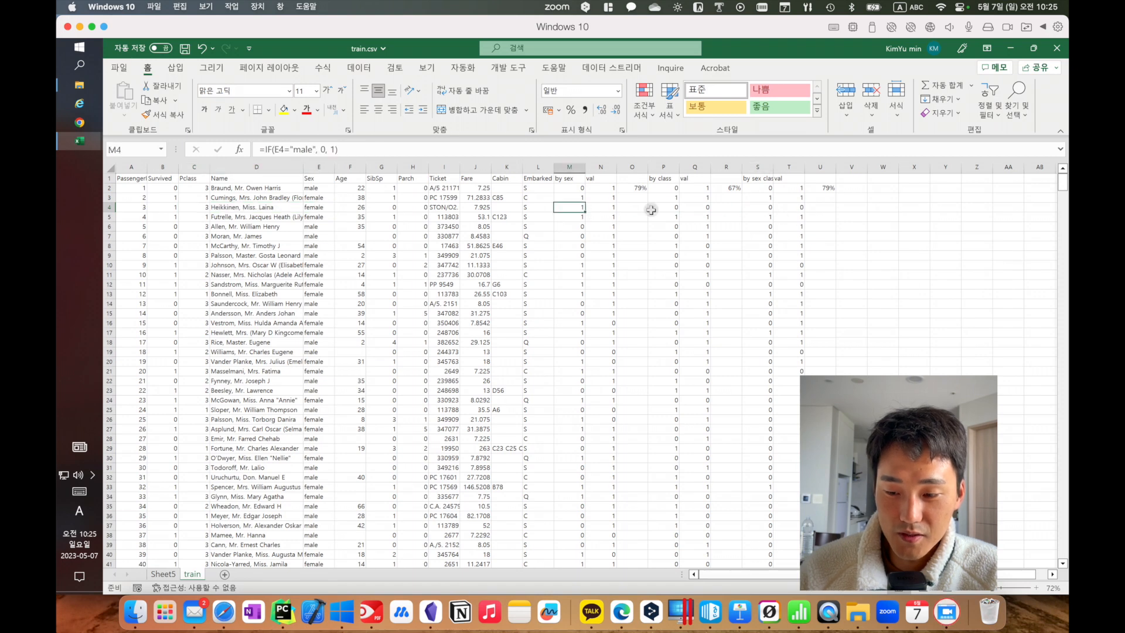
left_click(826, 198)
left_click(827, 188)
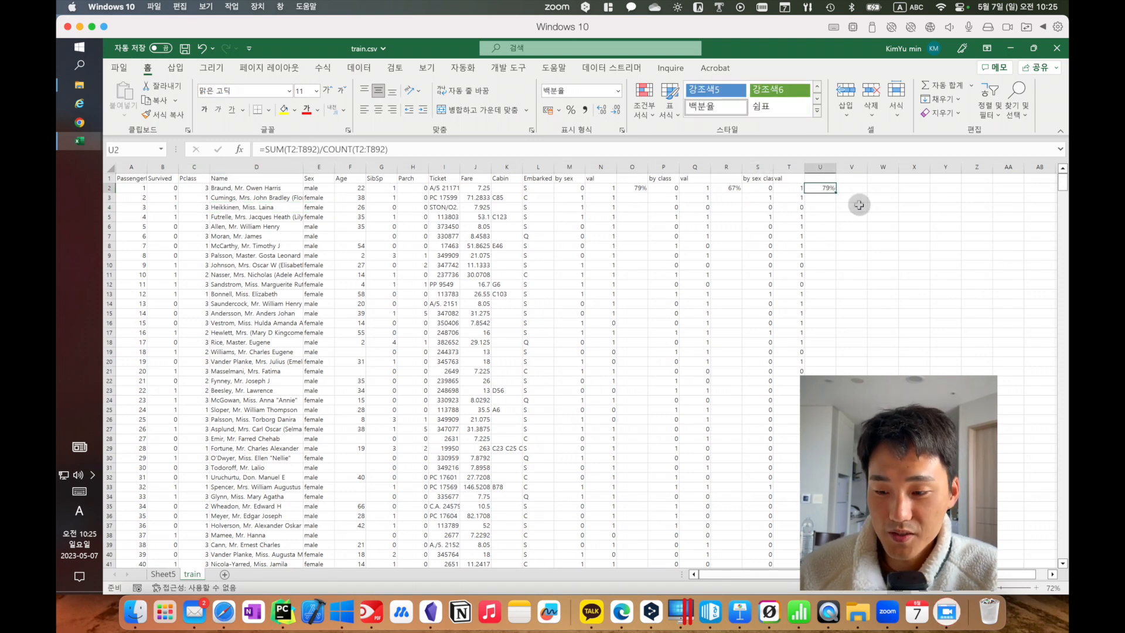
left_click(807, 237)
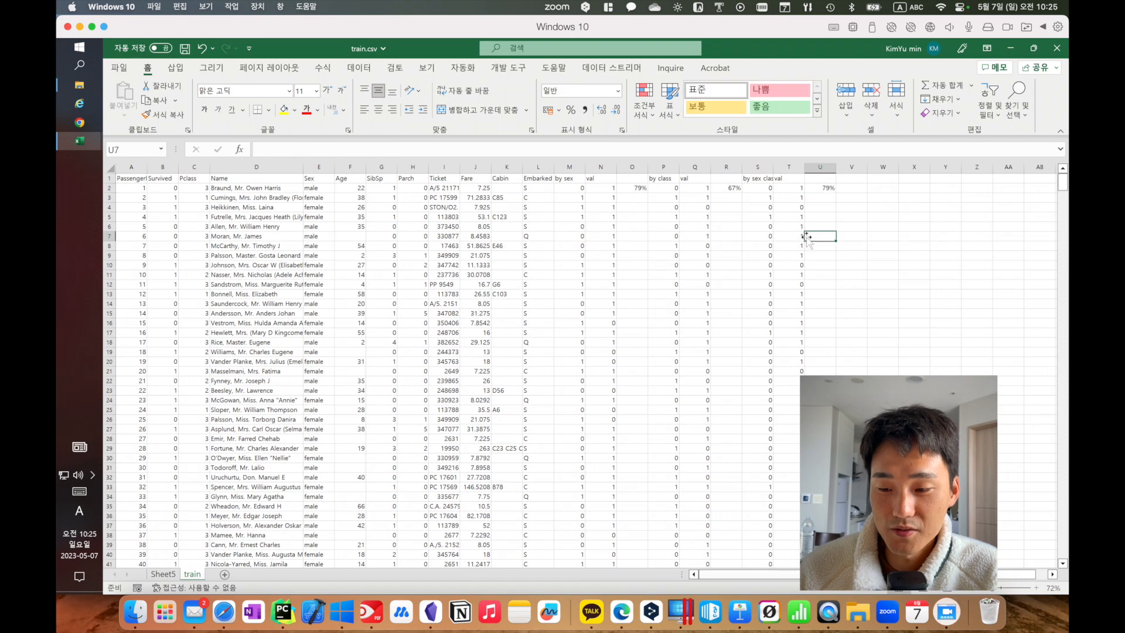
left_click(798, 191)
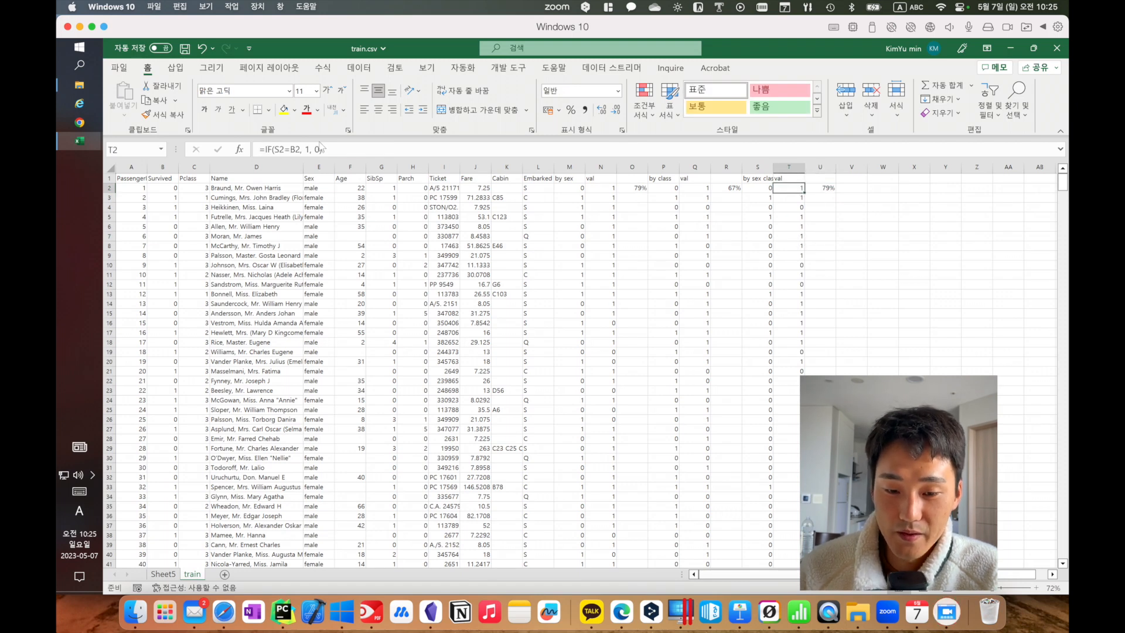
left_click_drag(350, 147, 59, 142)
key("ctrl+c")
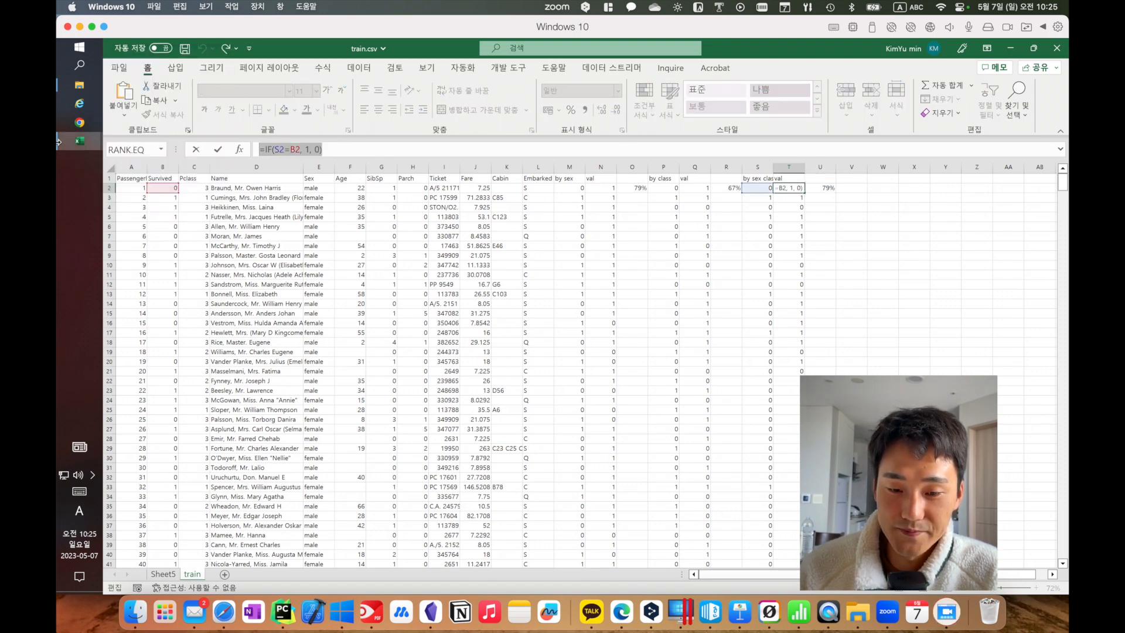
key("super+c")
left_click(954, 297)
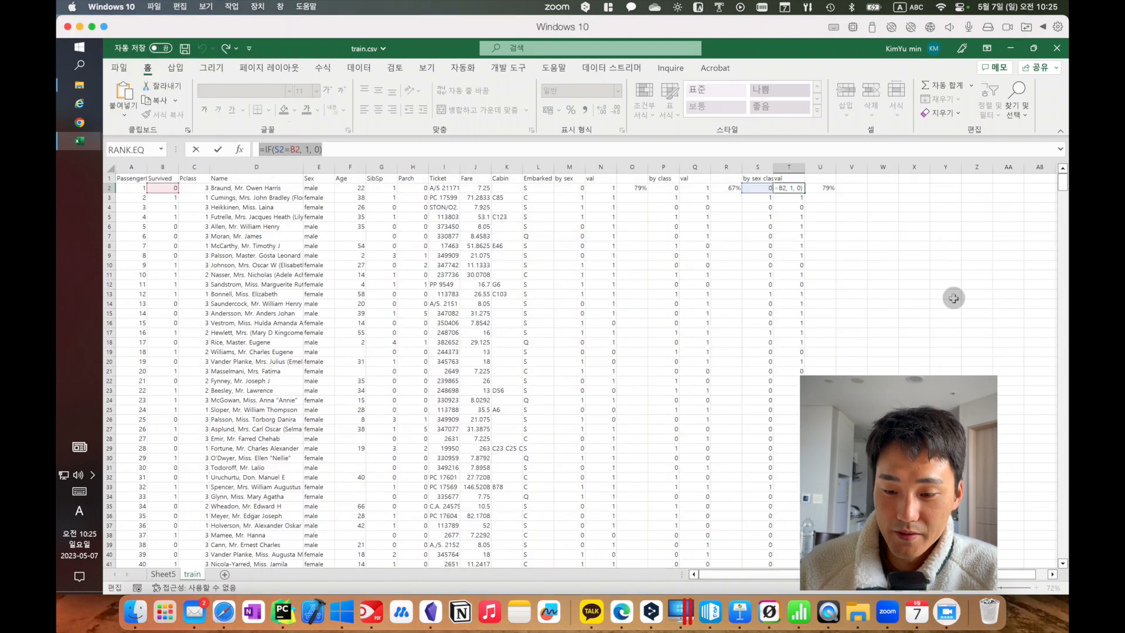
key("Escape")
- Copy the text of the nested IF formula in S2 of train.csv
left_click(757, 188)
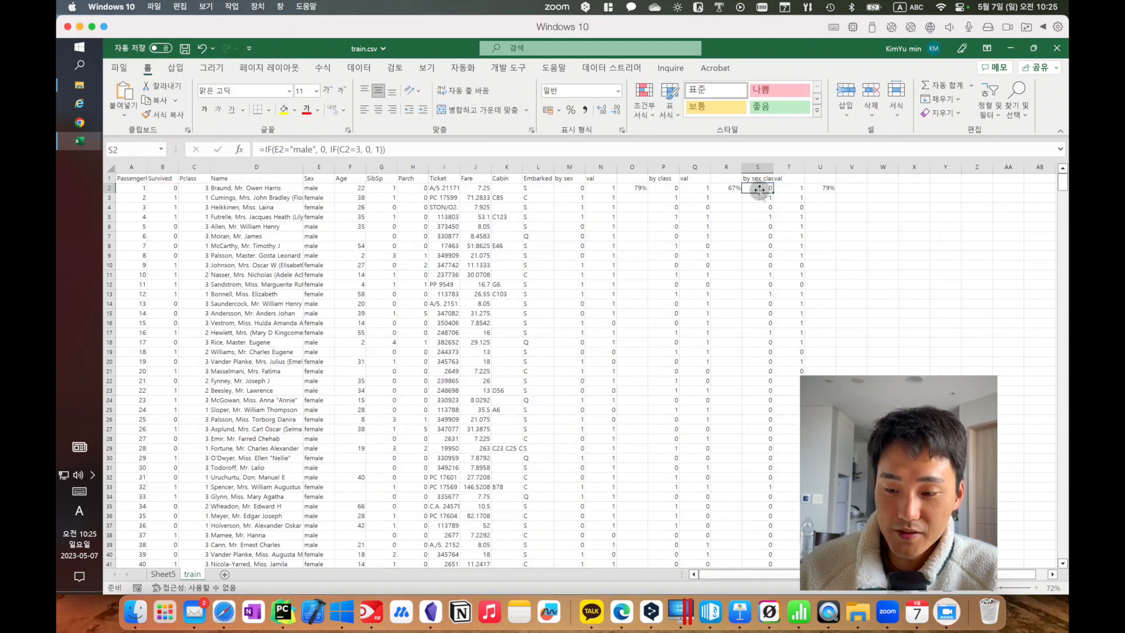
left_click_drag(404, 149, 209, 151)
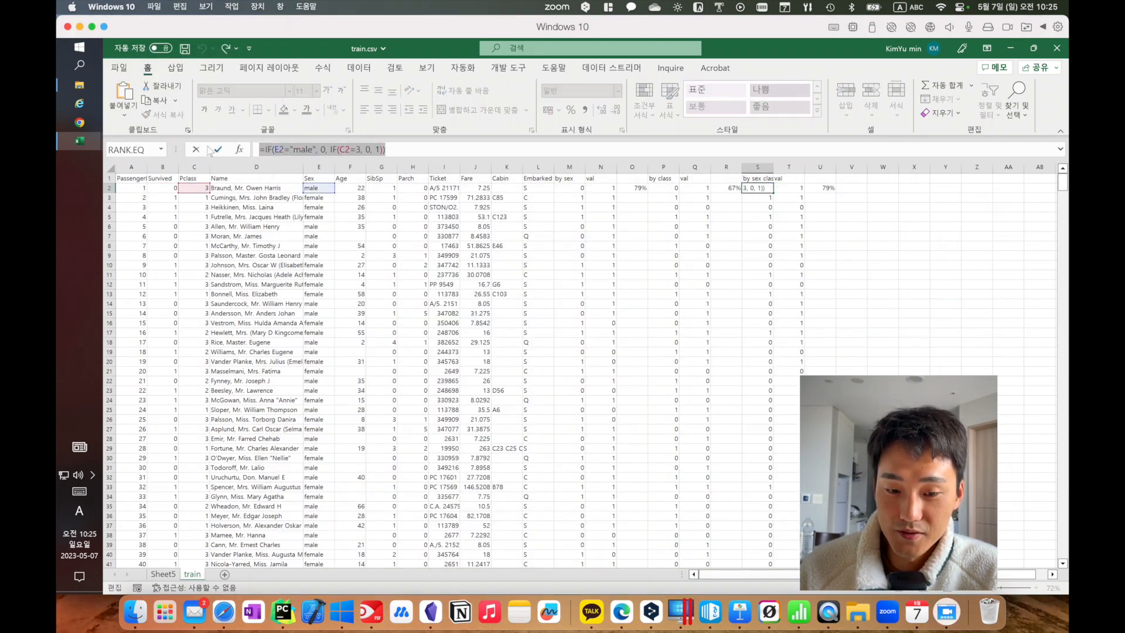
key("Escape")
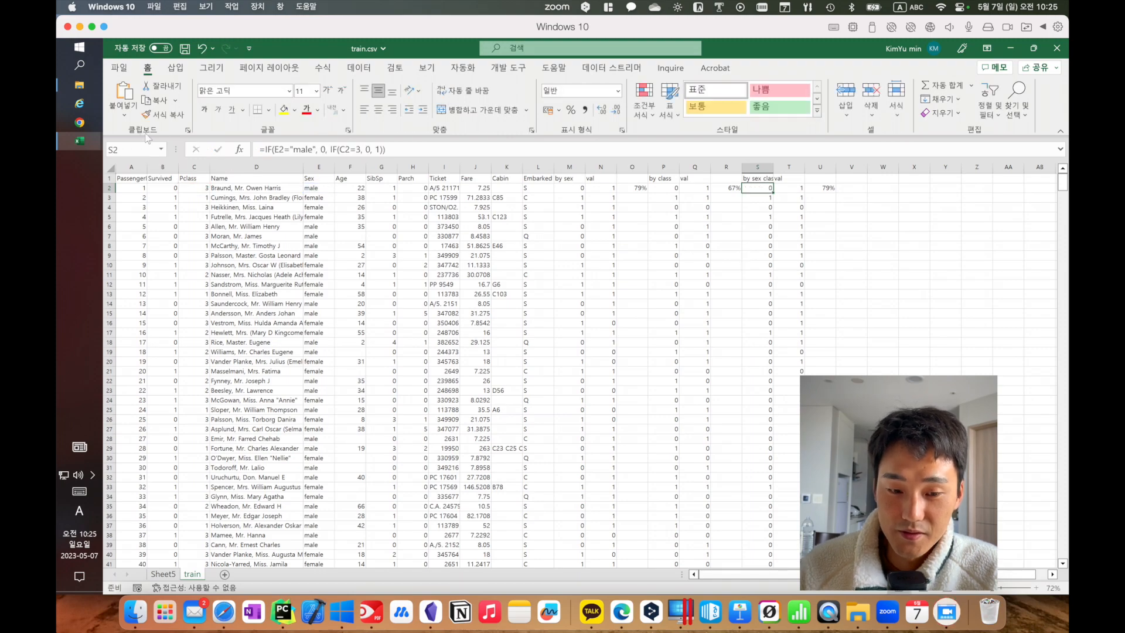
- Switch to the test.csv workbook and add the column header by sex class in N1
mouse_move(88, 144)
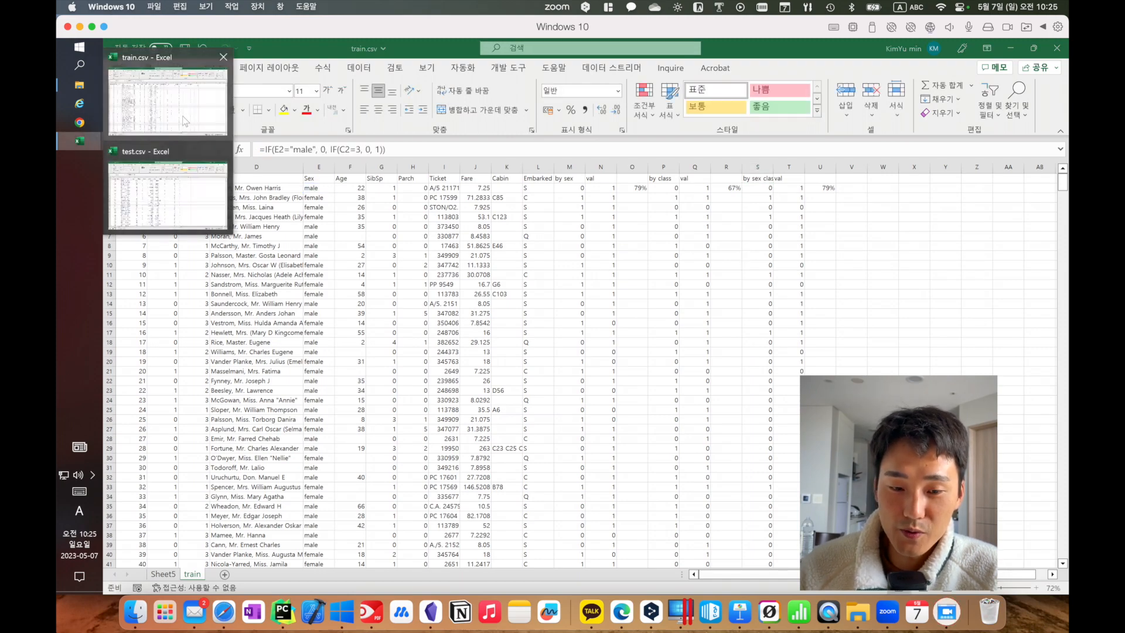
left_click(167, 196)
left_click(709, 184)
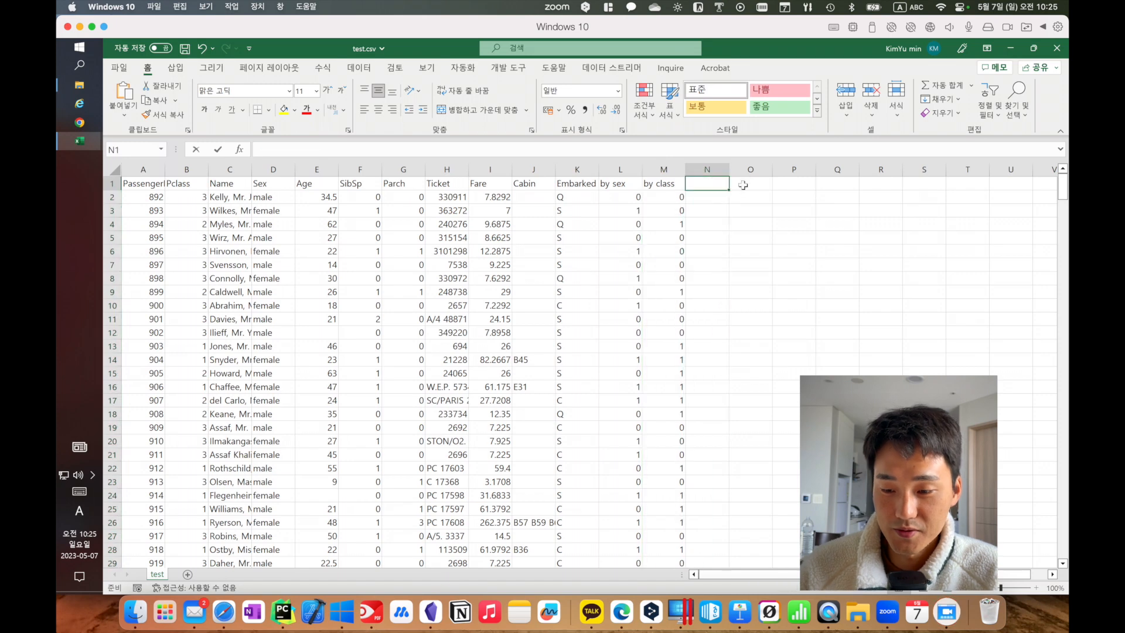
type("by sex")
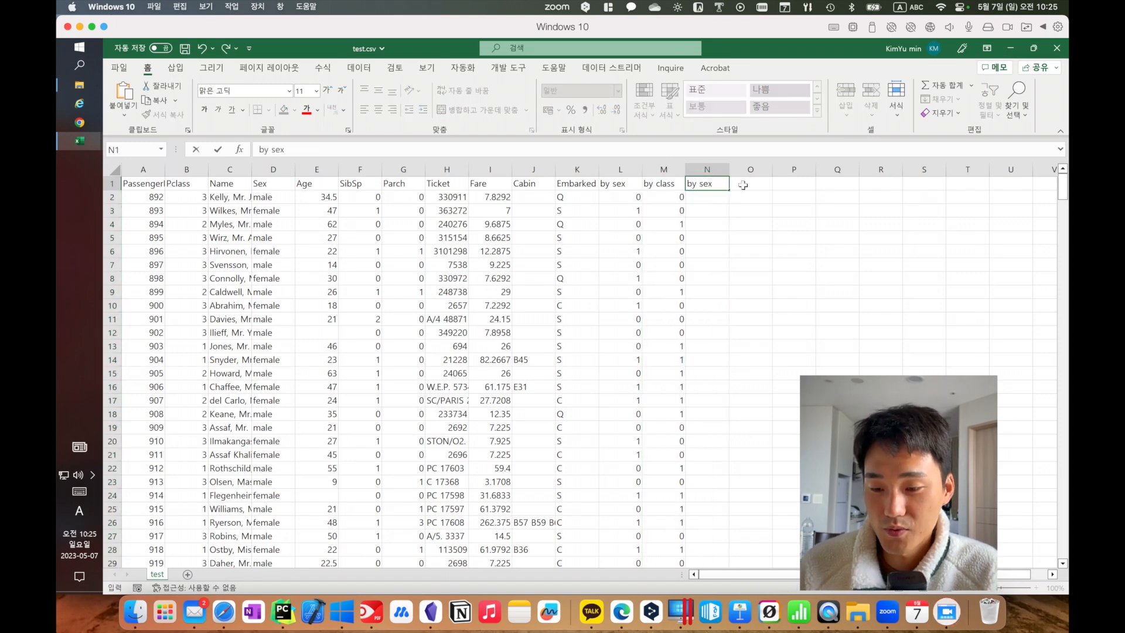
type(" class")
key("Return")
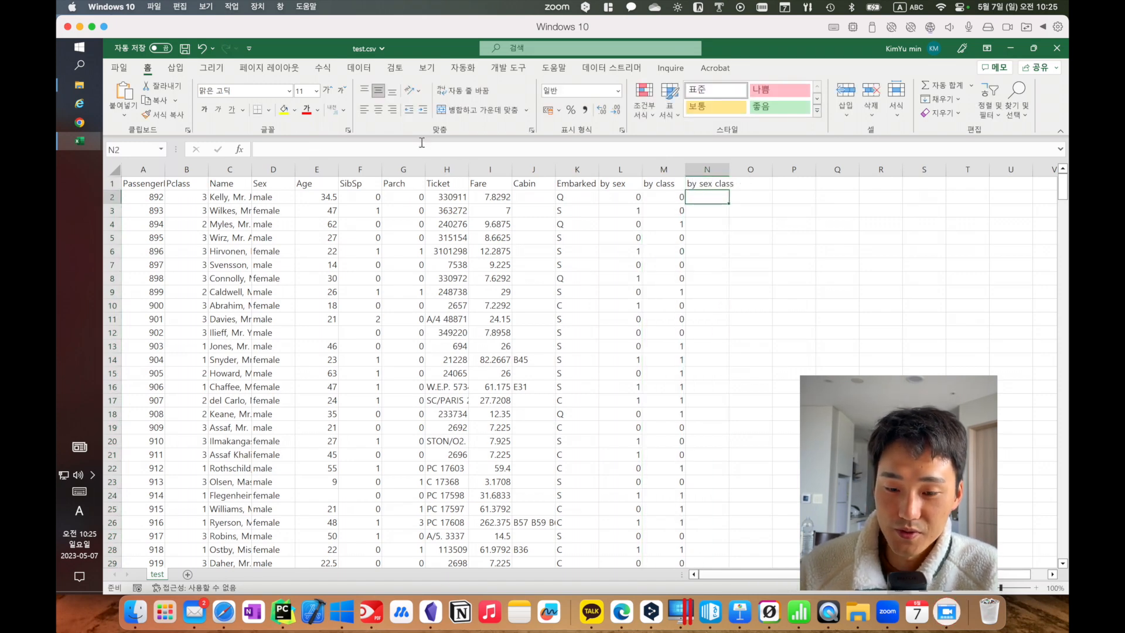
- Paste the copied formula into N2 and re-point it to the Sex and Pclass cells as =IF(D2="male", 0, IF(B2=3, 0, 1))
left_click(423, 144)
key("ctrl+v")
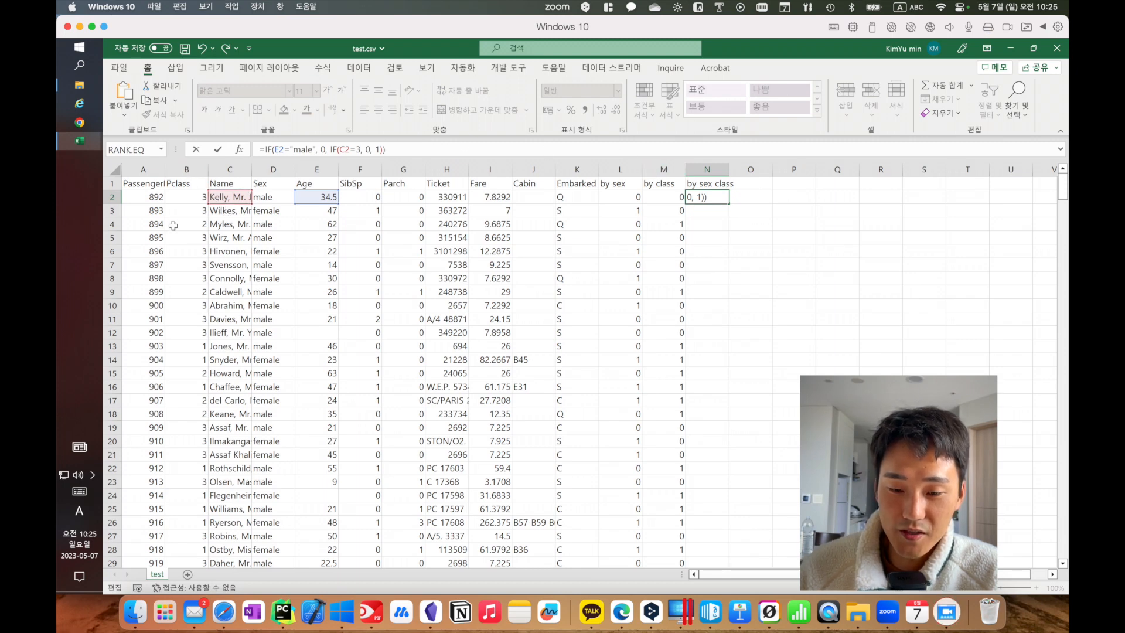
left_click(279, 151)
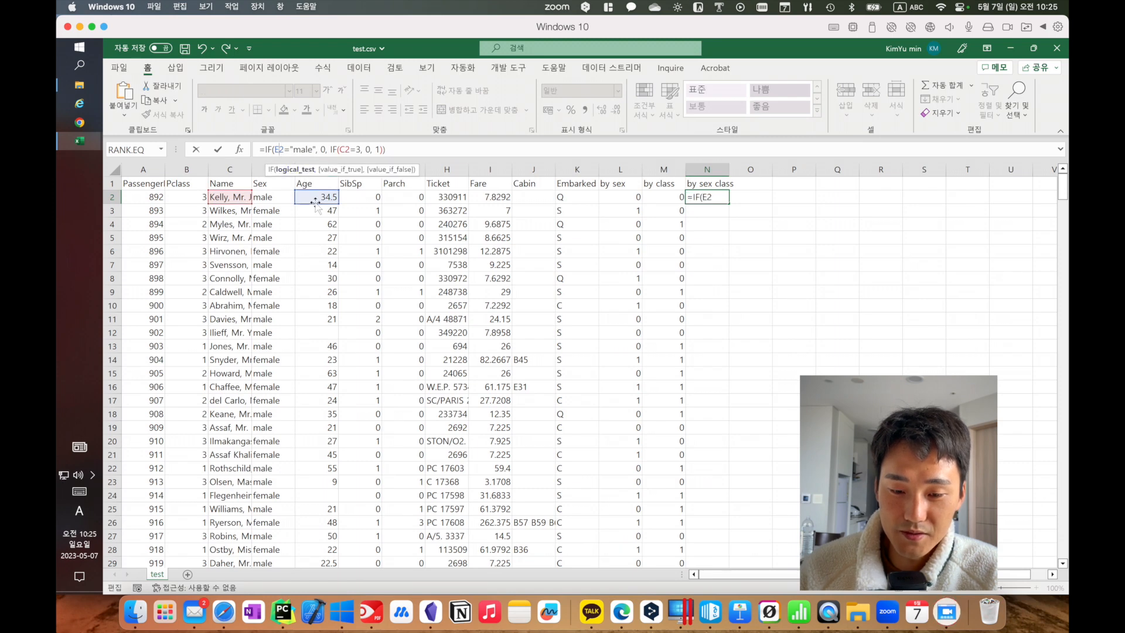
left_click(266, 198)
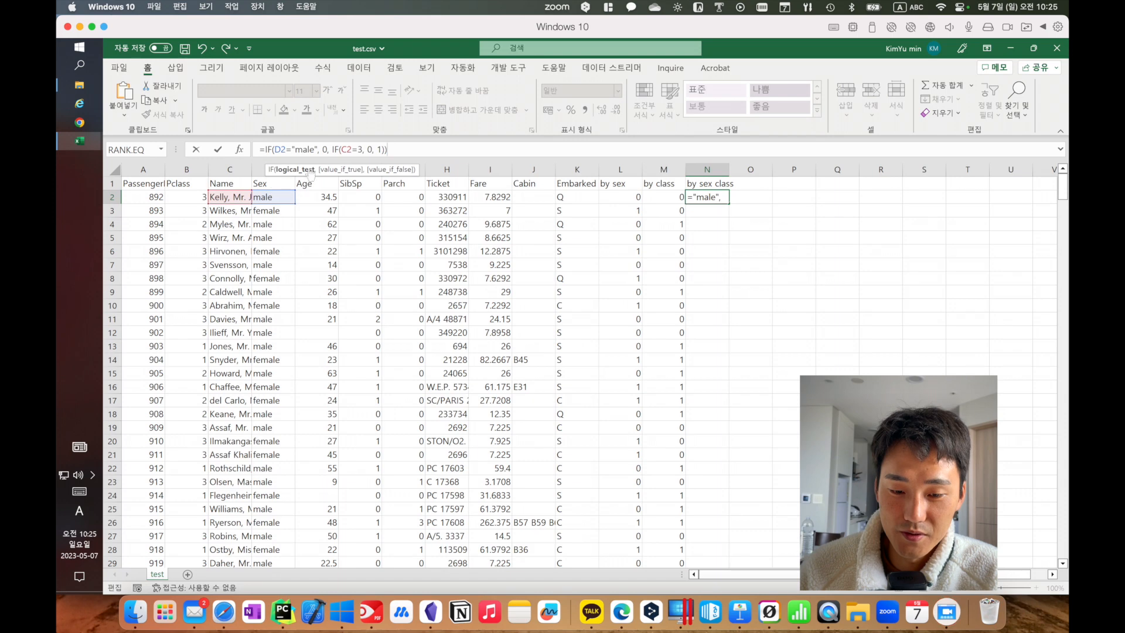
double_click(346, 150)
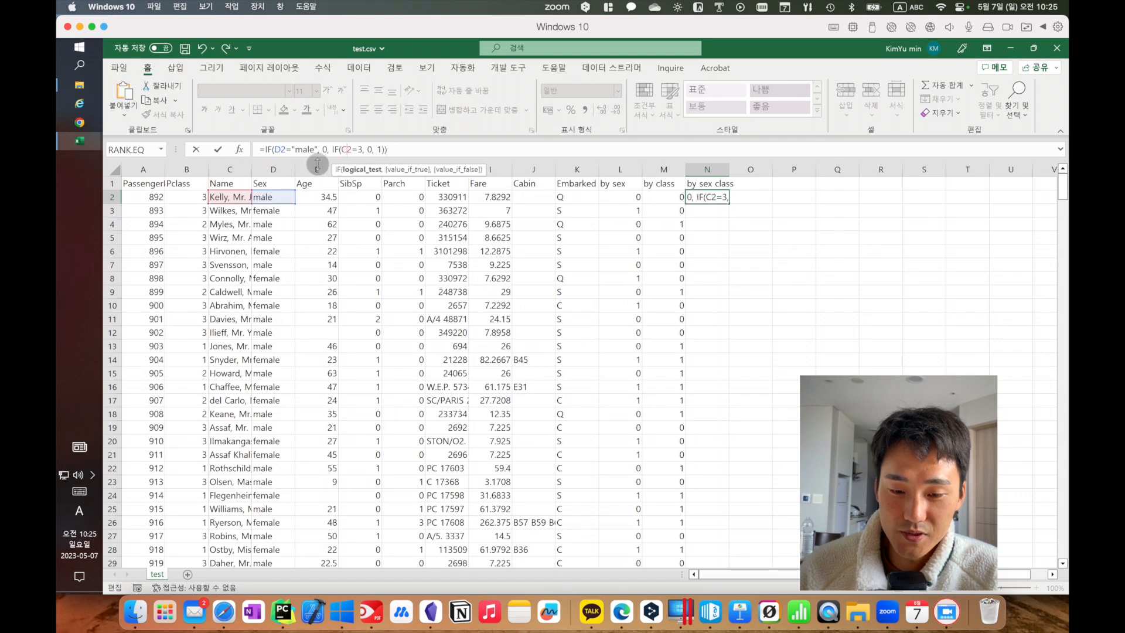
left_click(198, 200)
key("Return")
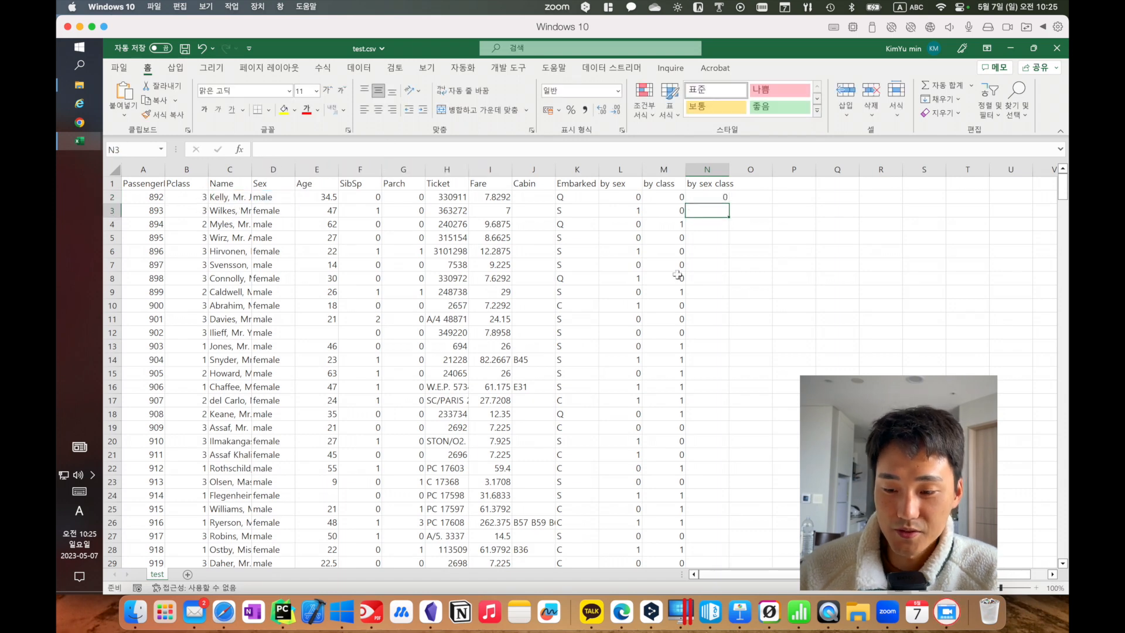
- Fill the N2 formula down the by sex class column and copy the filled cells
left_click(724, 200)
double_click(727, 204)
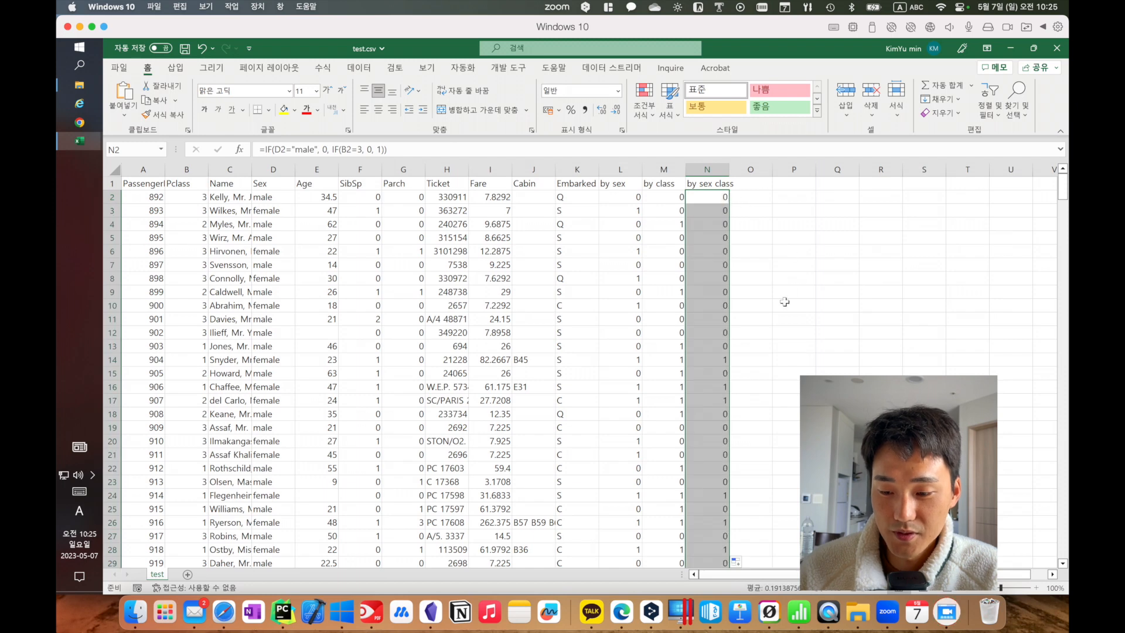
right_click(718, 287)
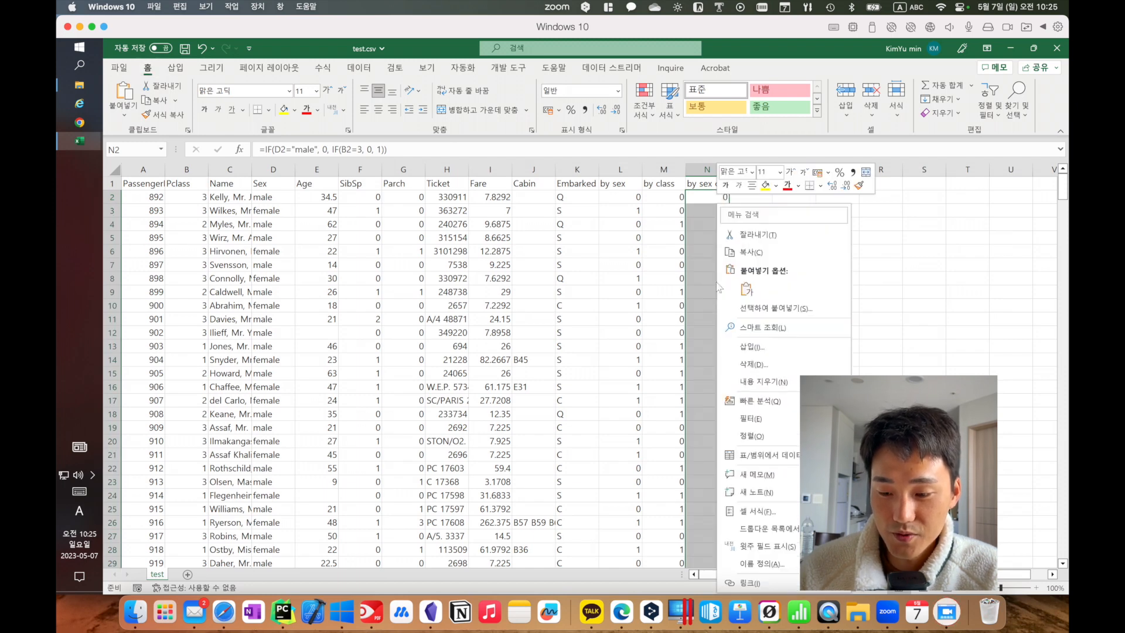
left_click(750, 252)
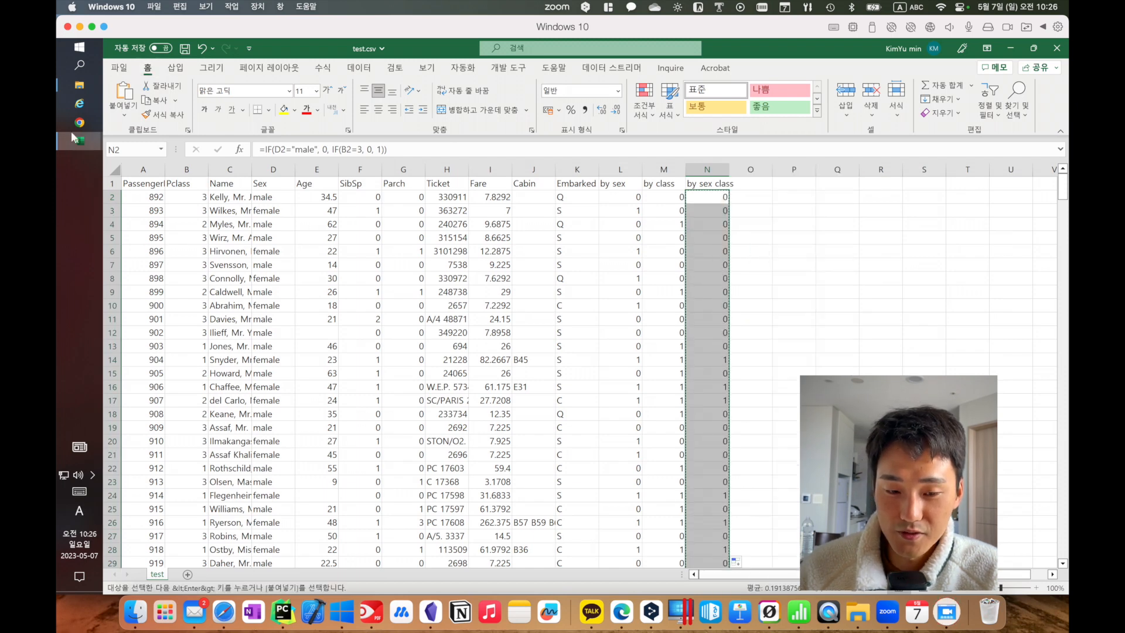
- Switch to File Explorer and duplicate gender_pclass.csv within the titanic folder
left_click(80, 88)
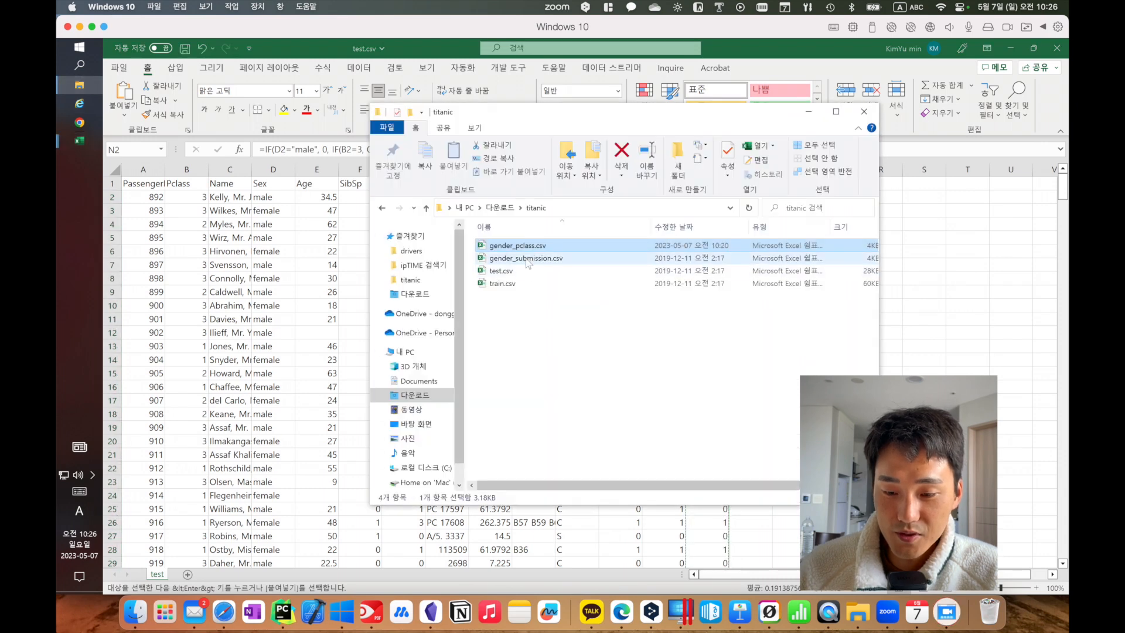
right_click(530, 250)
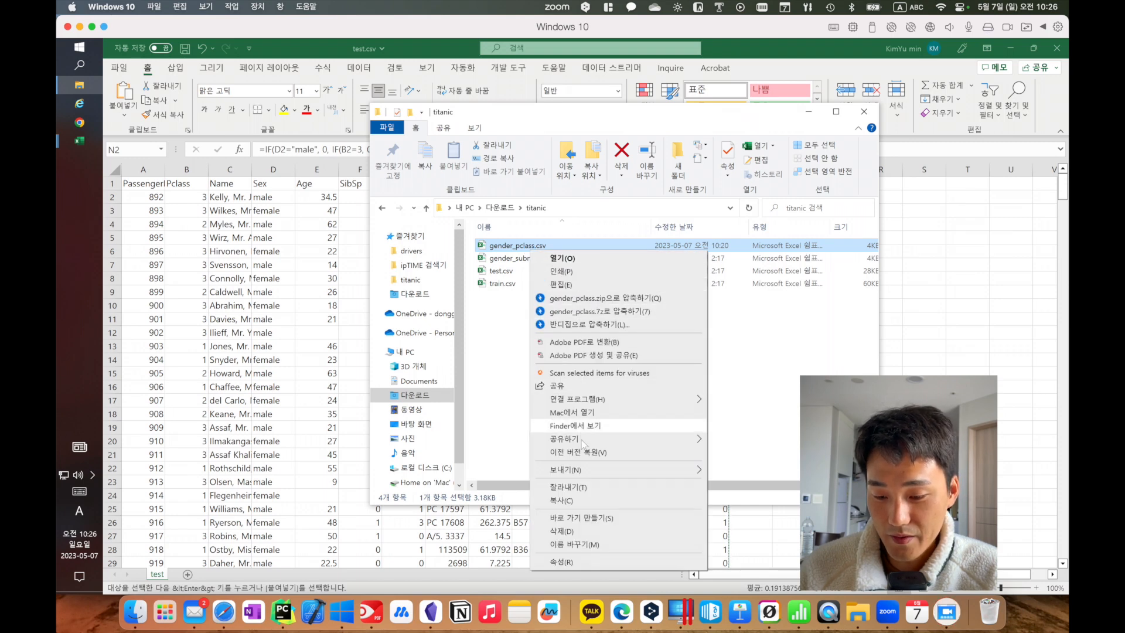
left_click(592, 502)
left_click(582, 402)
right_click(584, 402)
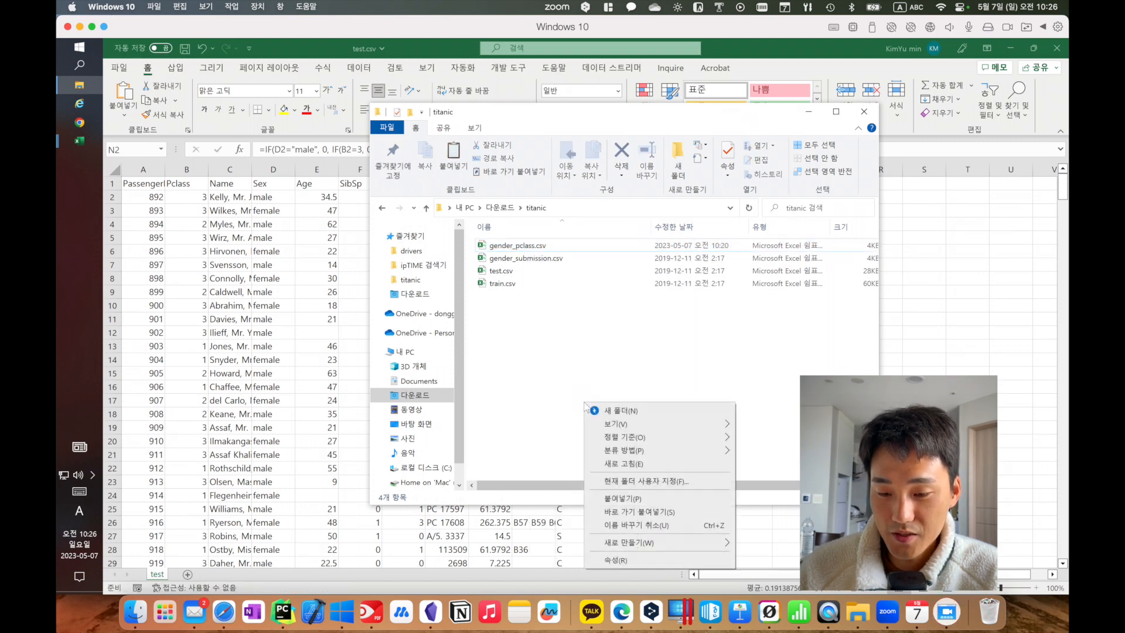
left_click(633, 499)
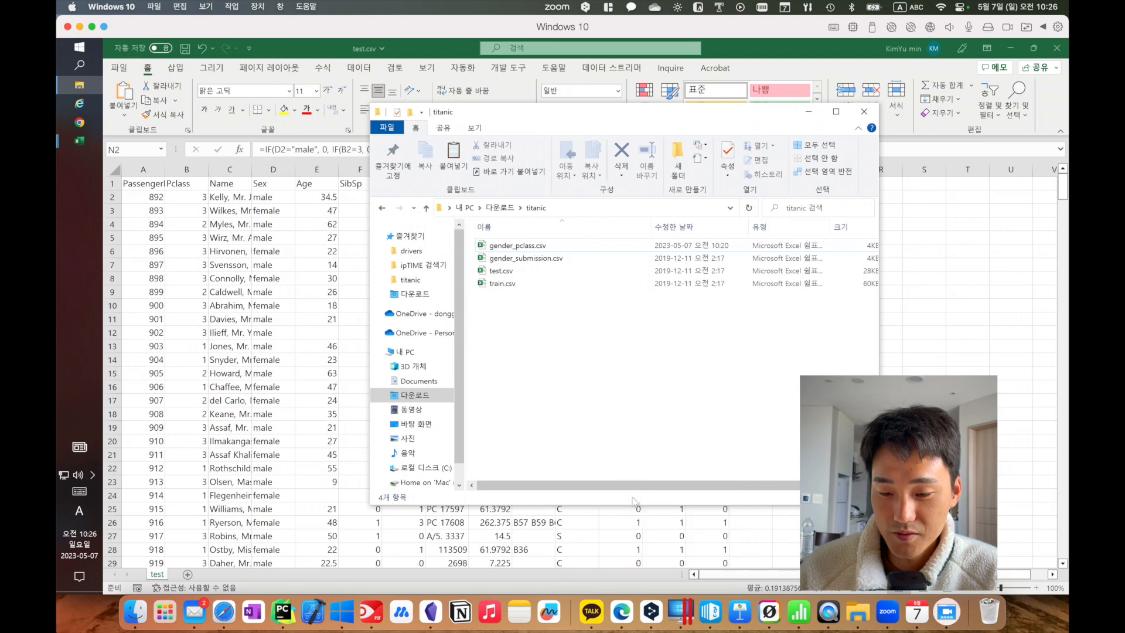
left_click(539, 246)
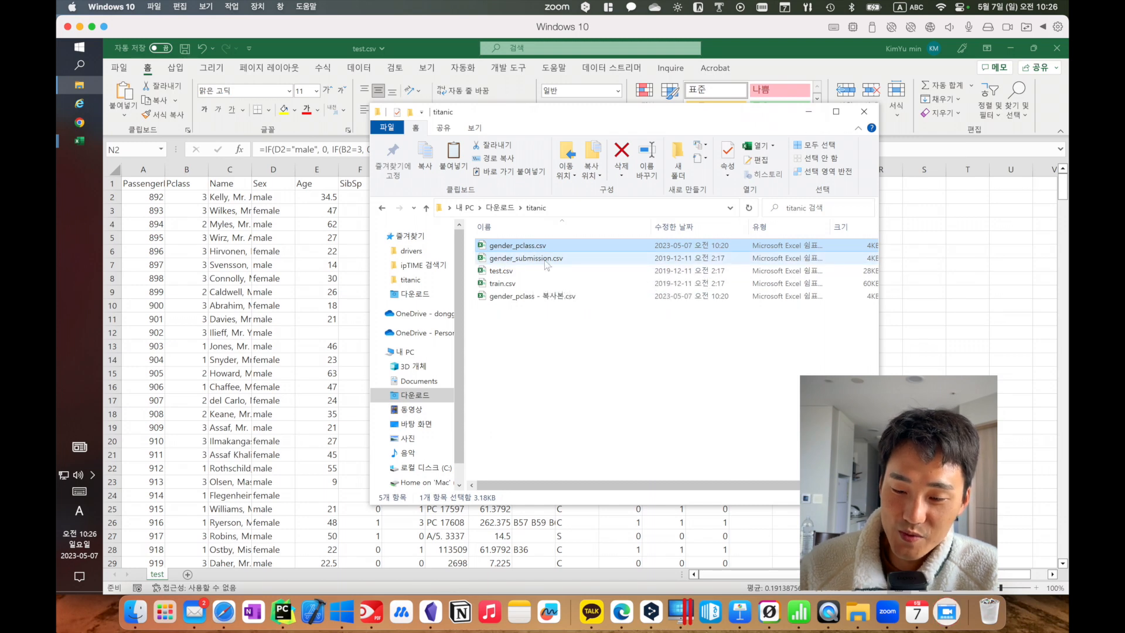
left_click(544, 259)
right_click(545, 263)
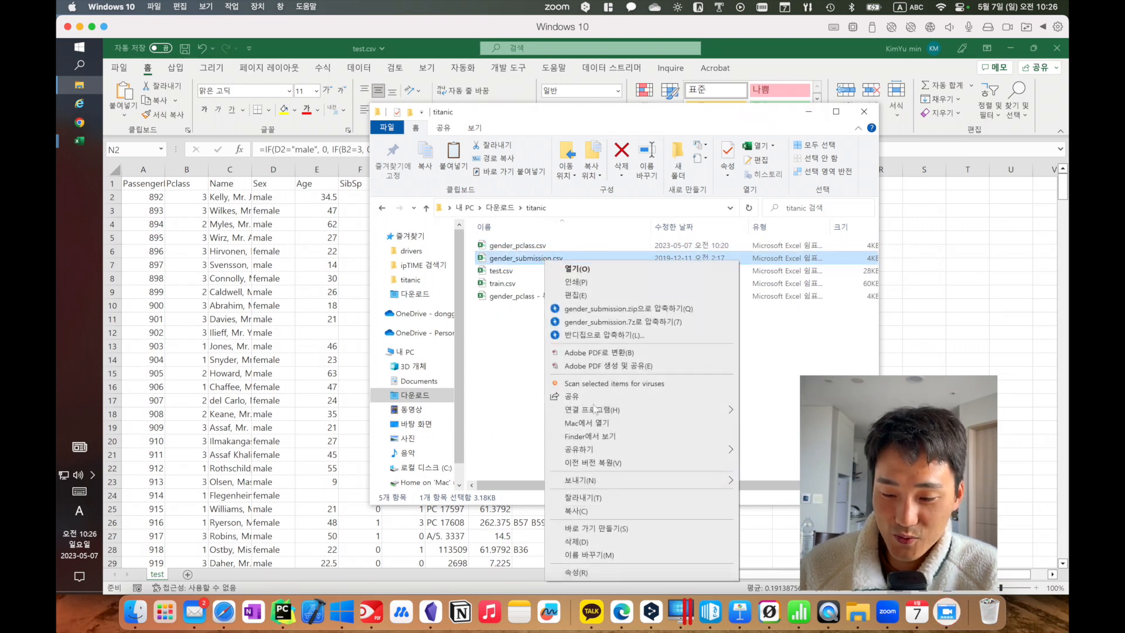
left_click(631, 334)
key("Escape")
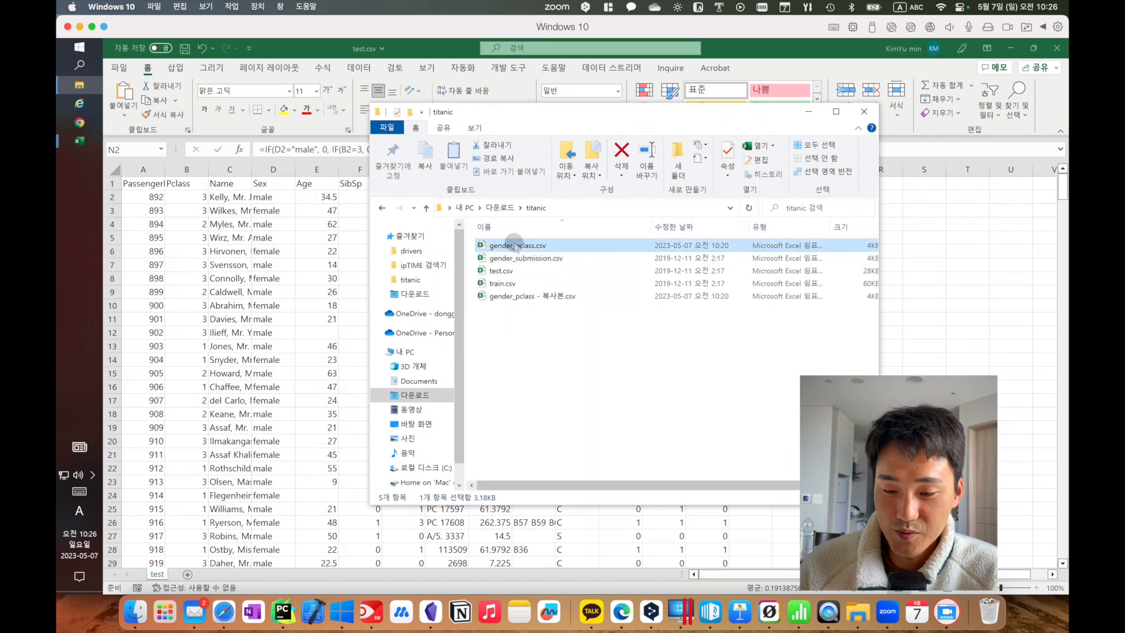
- Rename the original gender_pclass.csv file as pclass_submission.csv
right_click(514, 243)
left_click(551, 537)
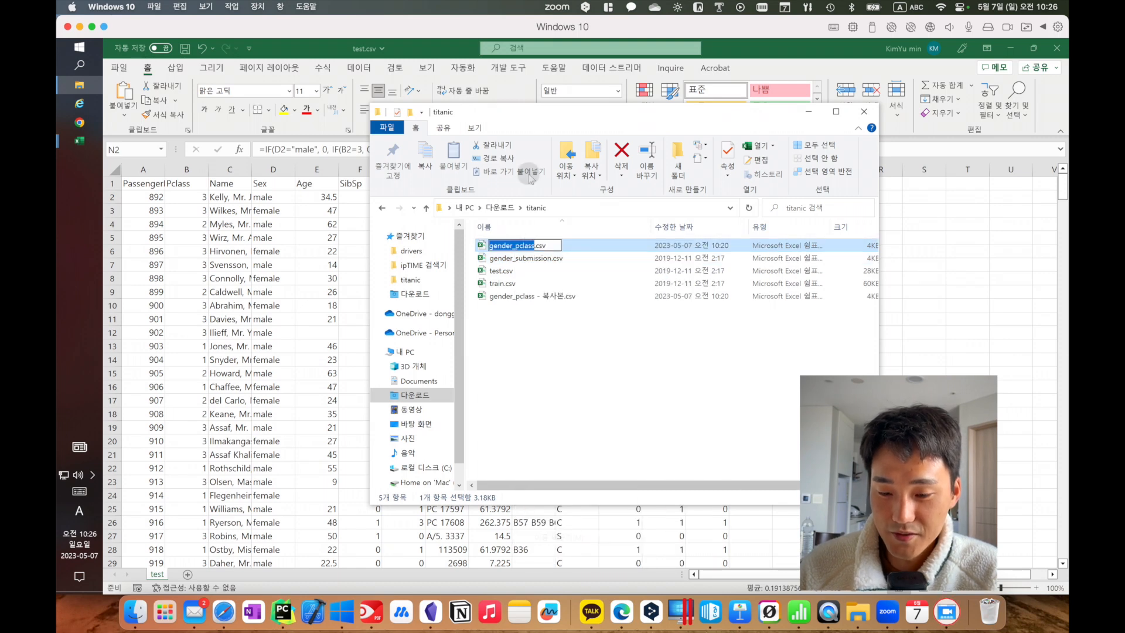
left_click(510, 244)
left_click_drag(510, 246, 474, 246)
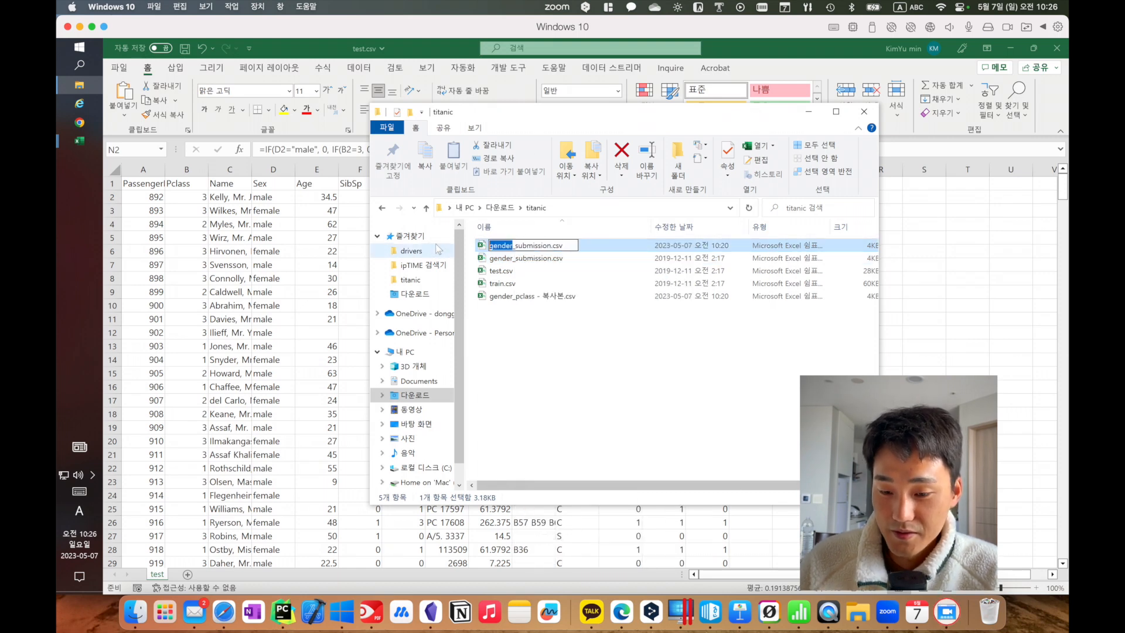
type("pclass")
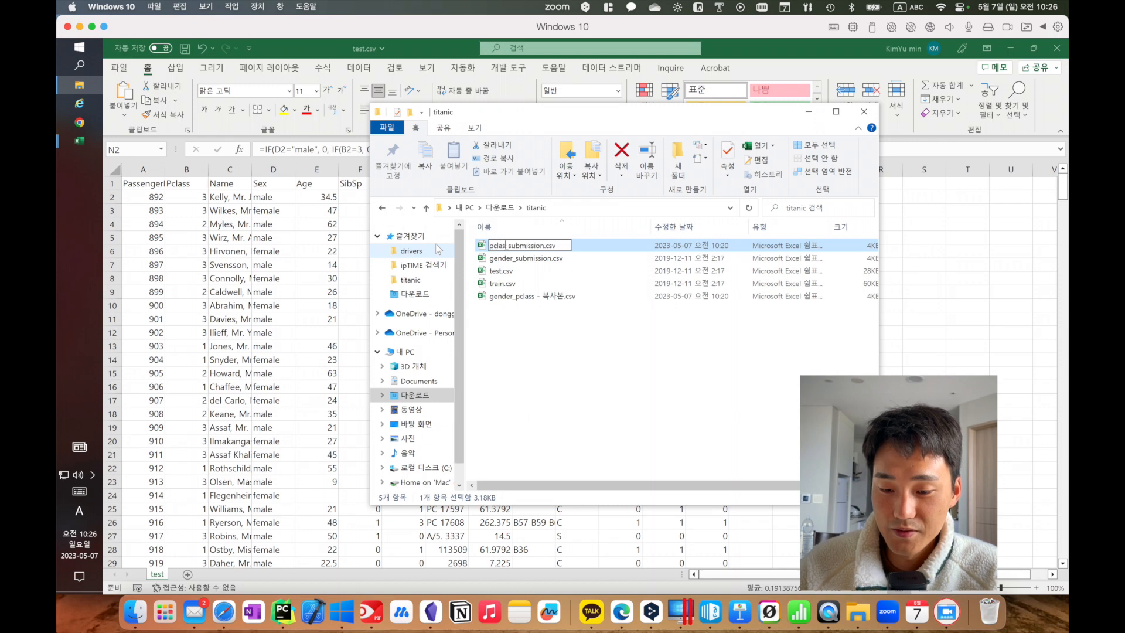
- Rename the gender_pclass copy as gender&pclass_submission.csv and open it in Excel
left_click(499, 296)
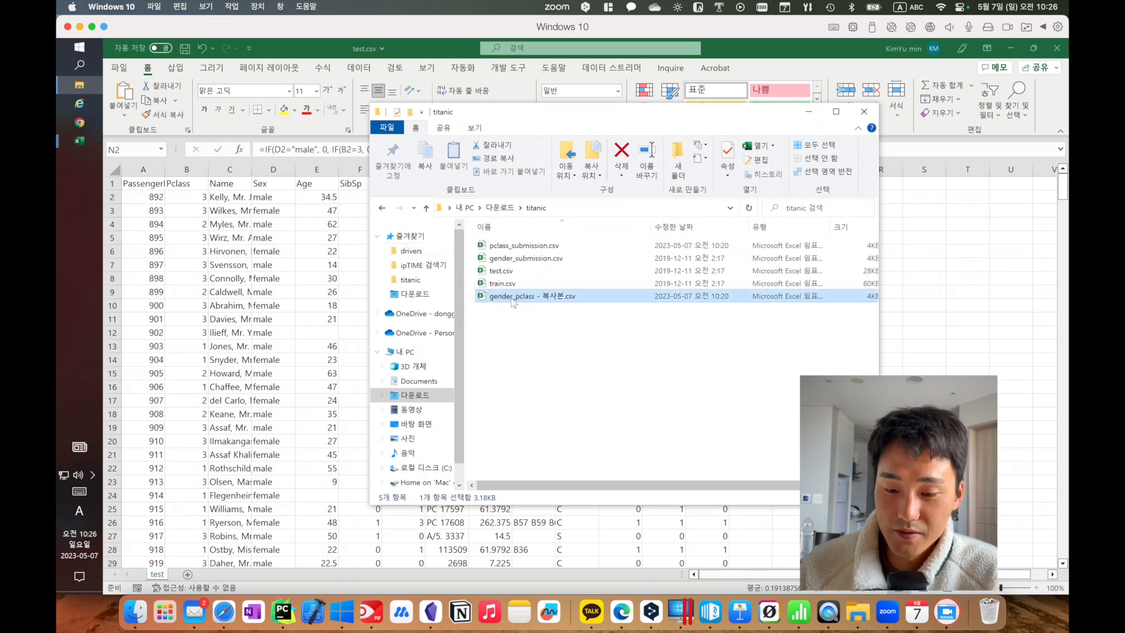
right_click(512, 299)
left_click(555, 568)
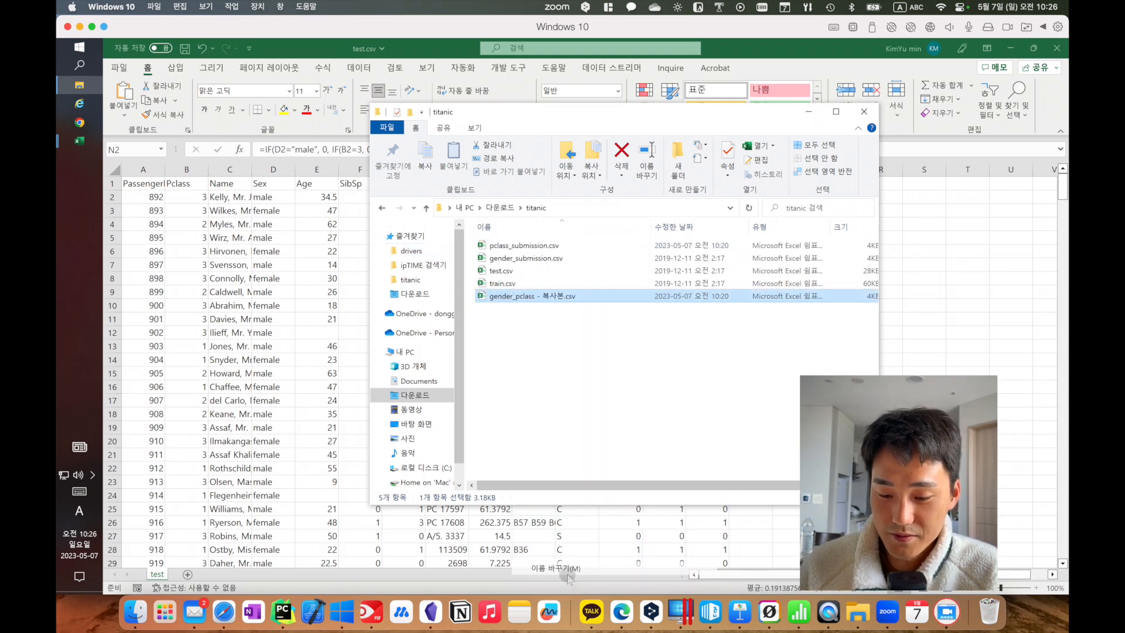
key("ctrl+v")
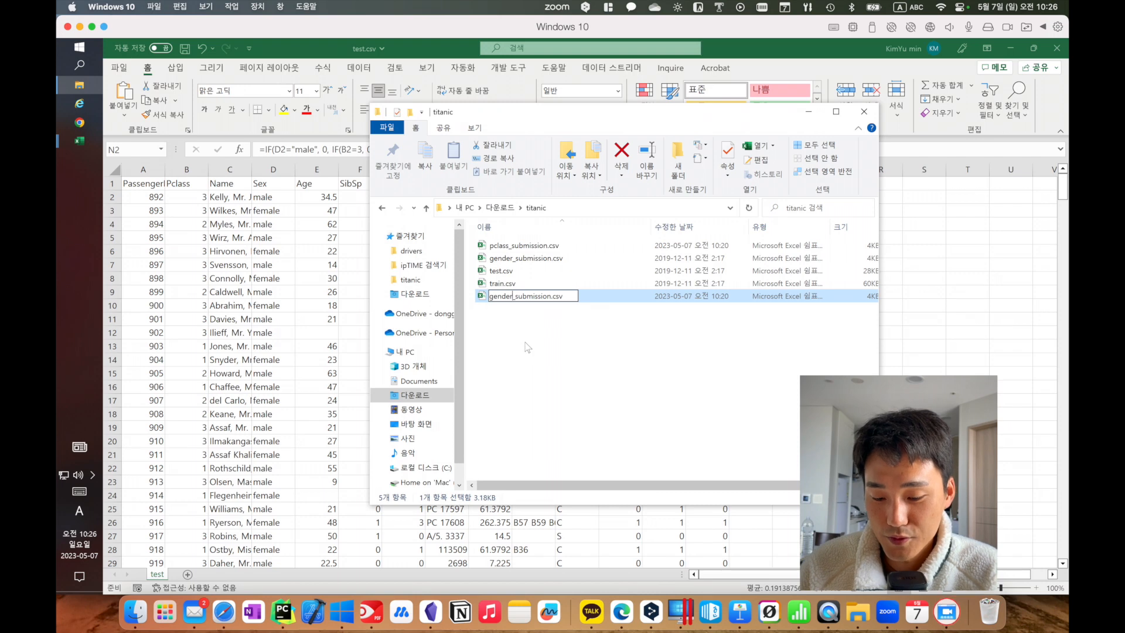
type("_")
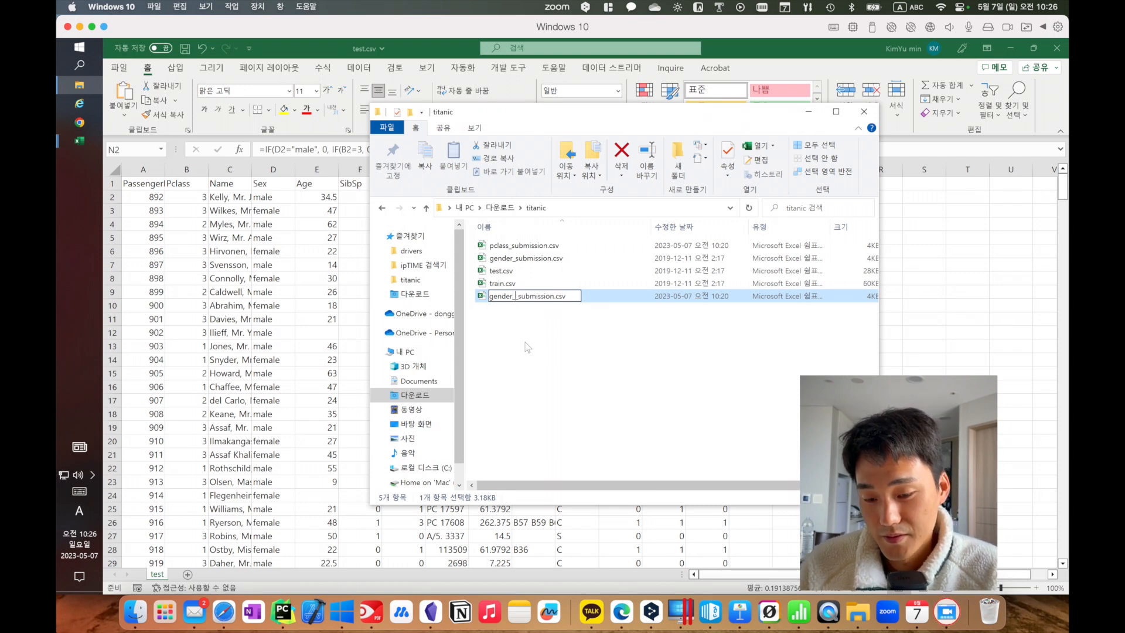
type("pcalss")
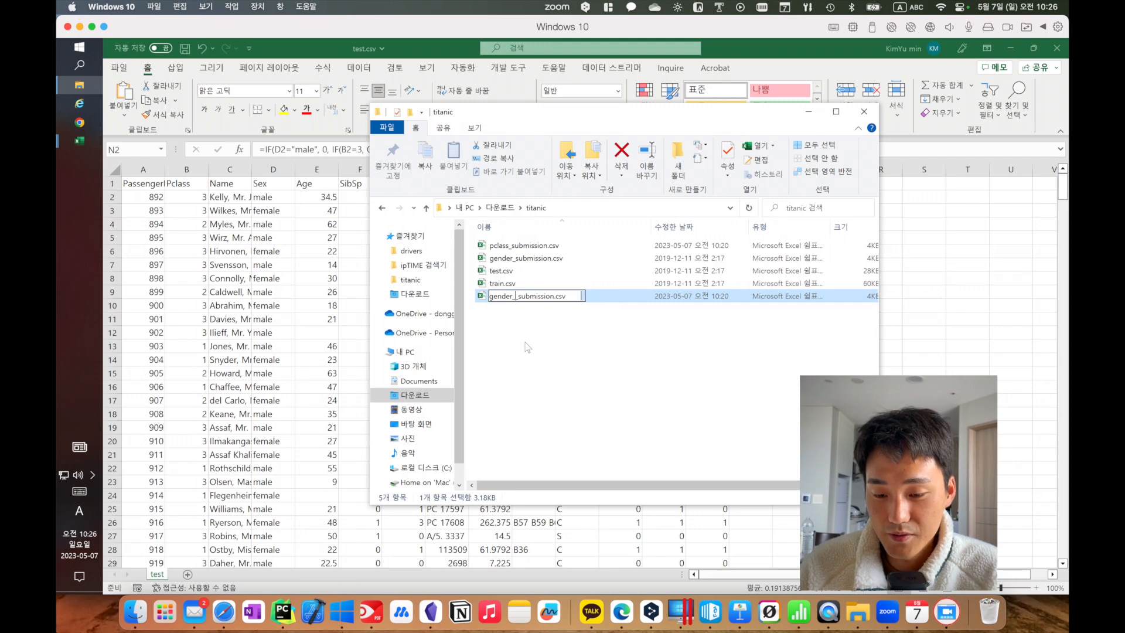
type("&pclass")
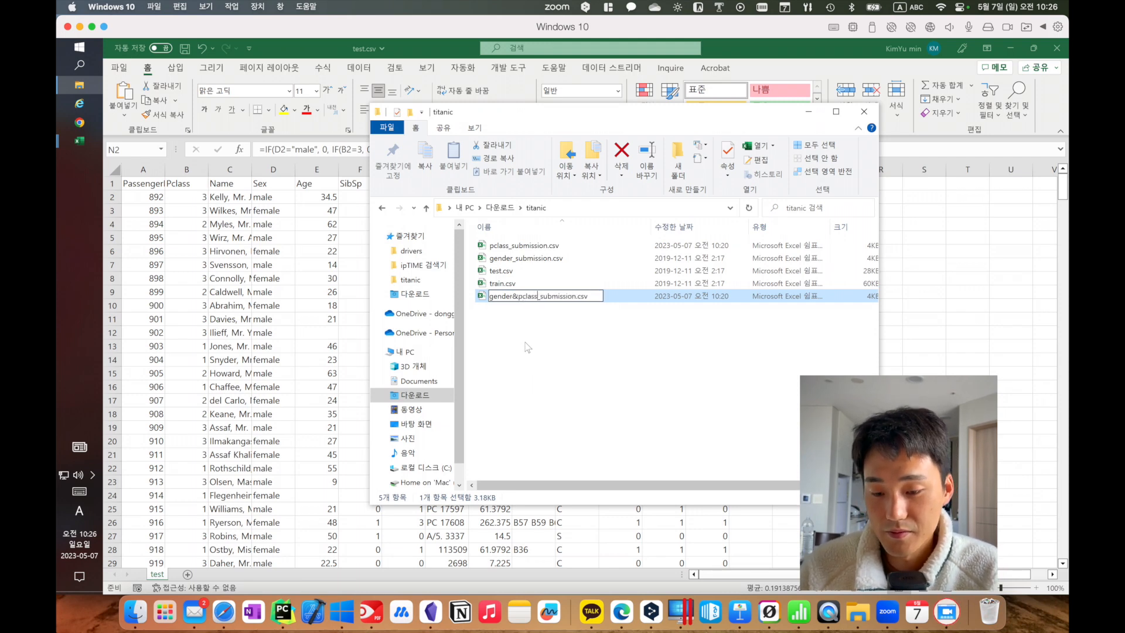
key("Return")
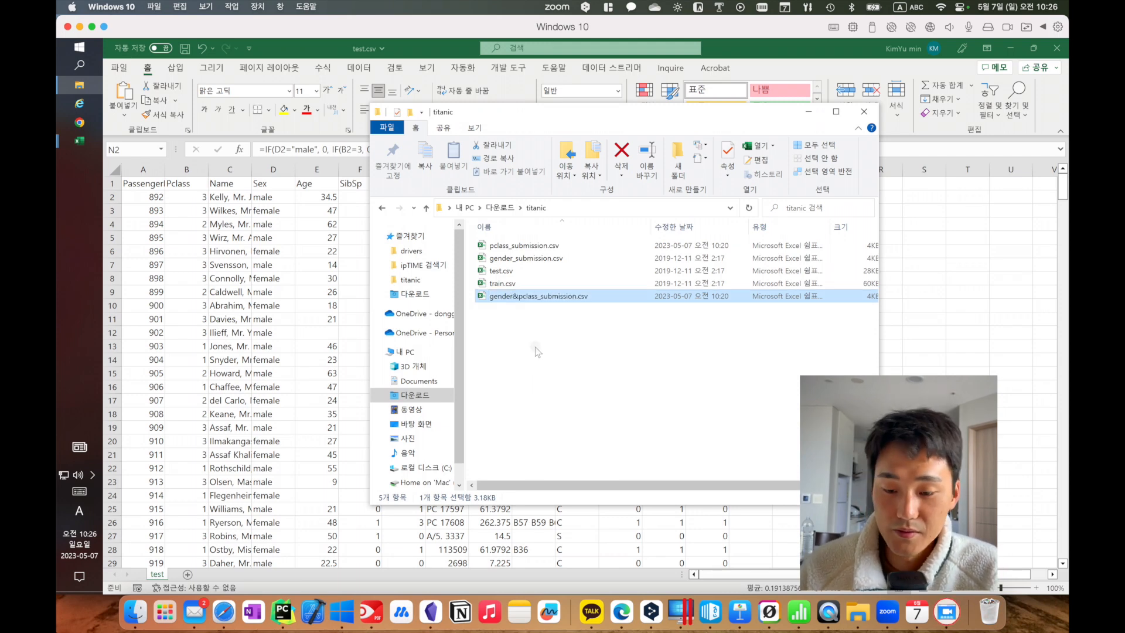
double_click(527, 297)
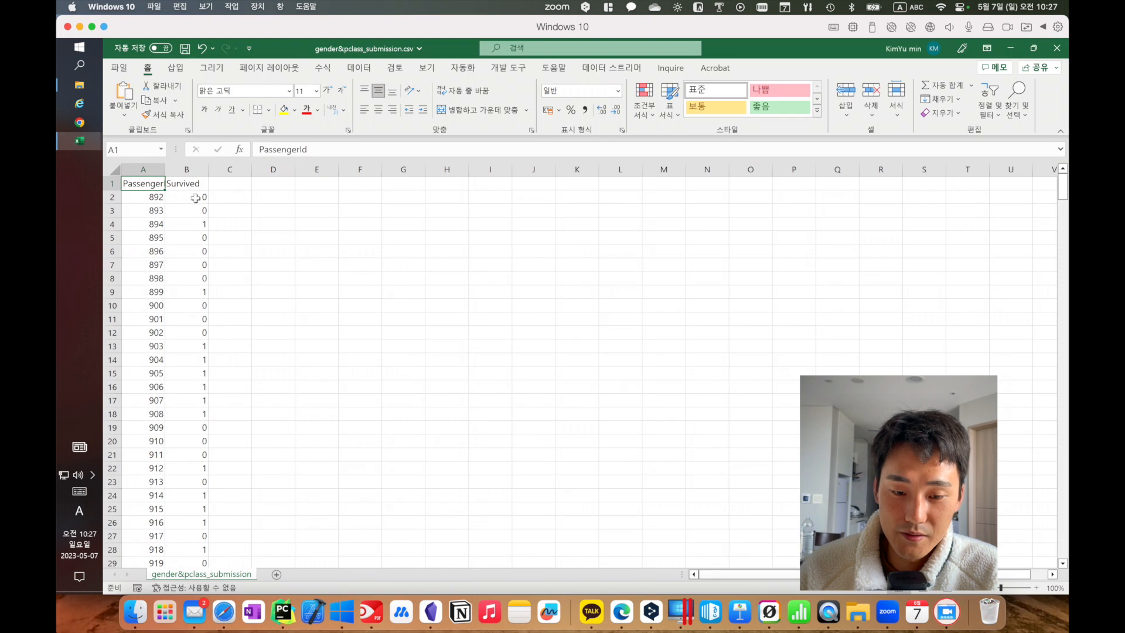
right_click(196, 198)
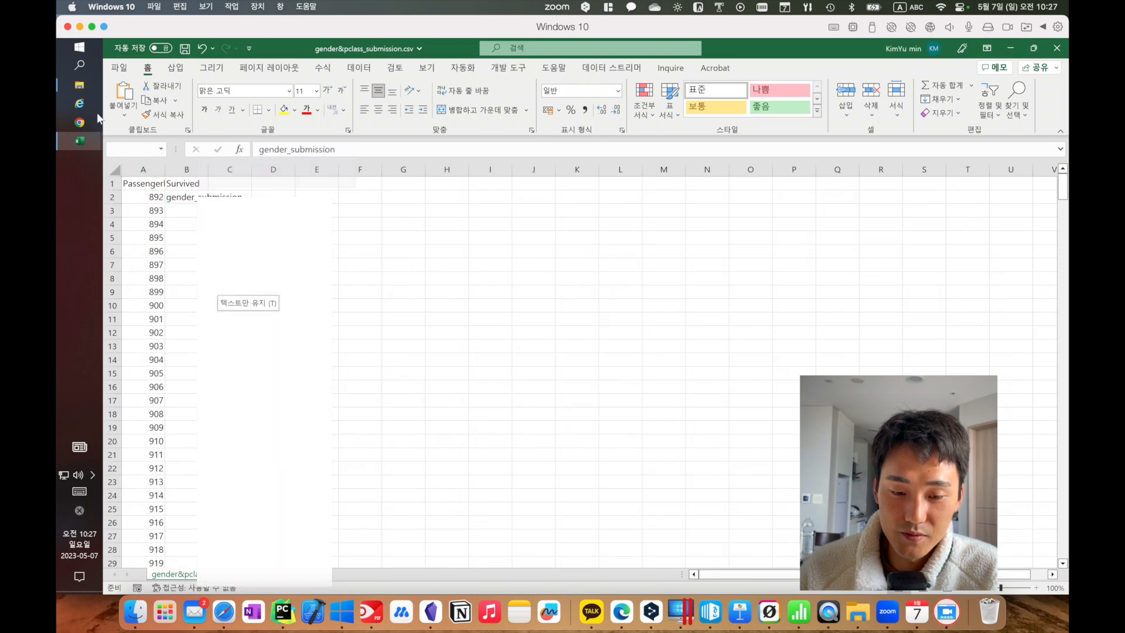
left_click(86, 141)
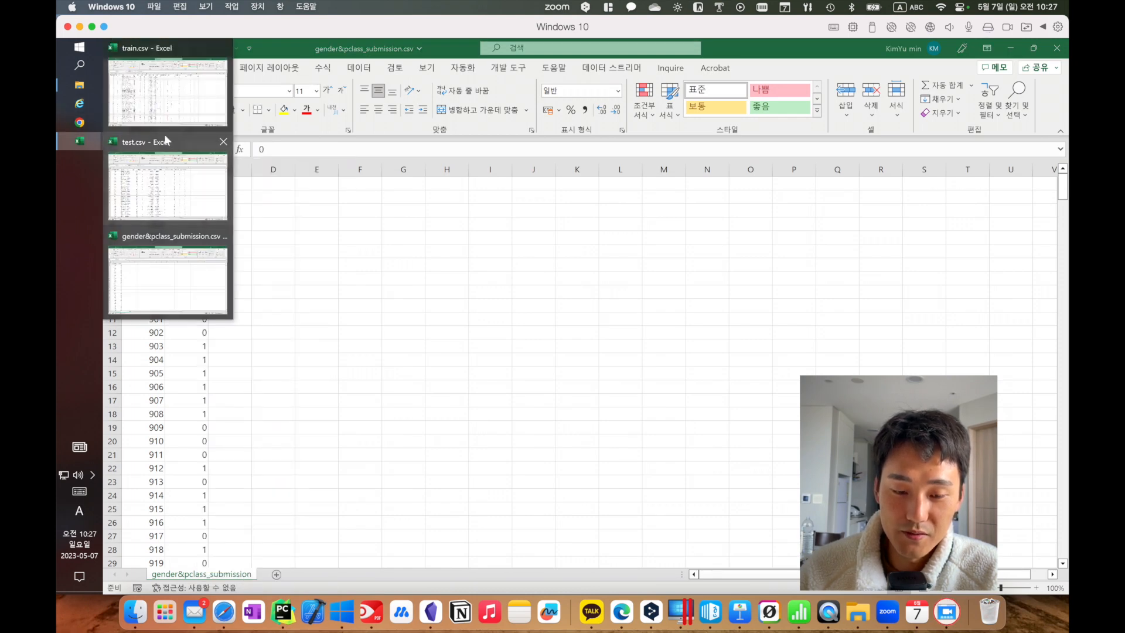
left_click(169, 93)
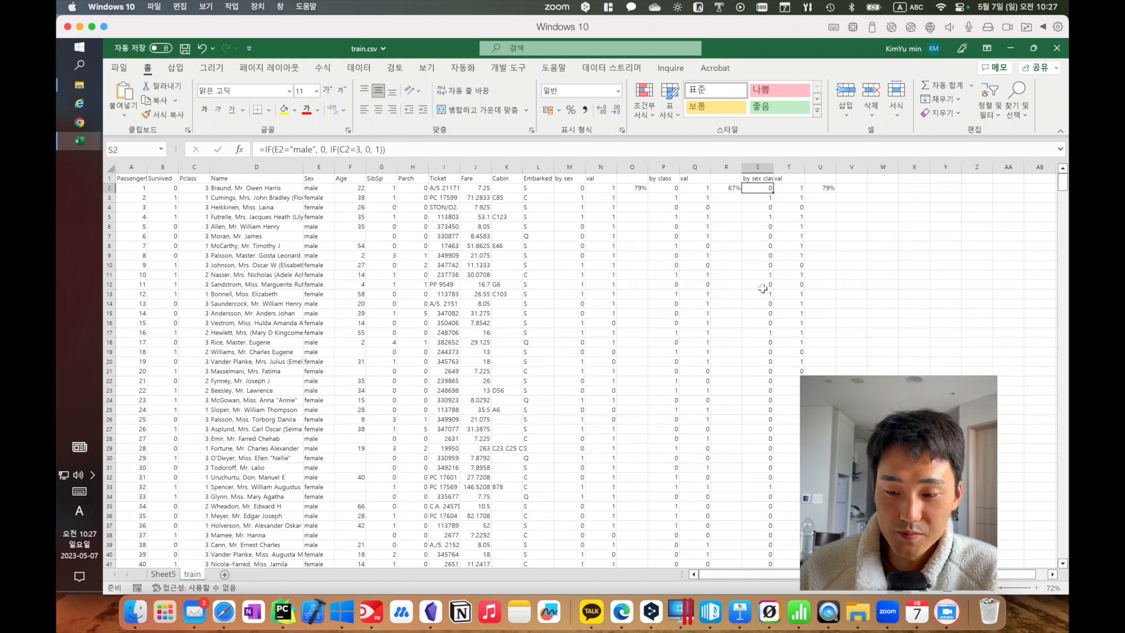
scroll(762, 288, "down", 20)
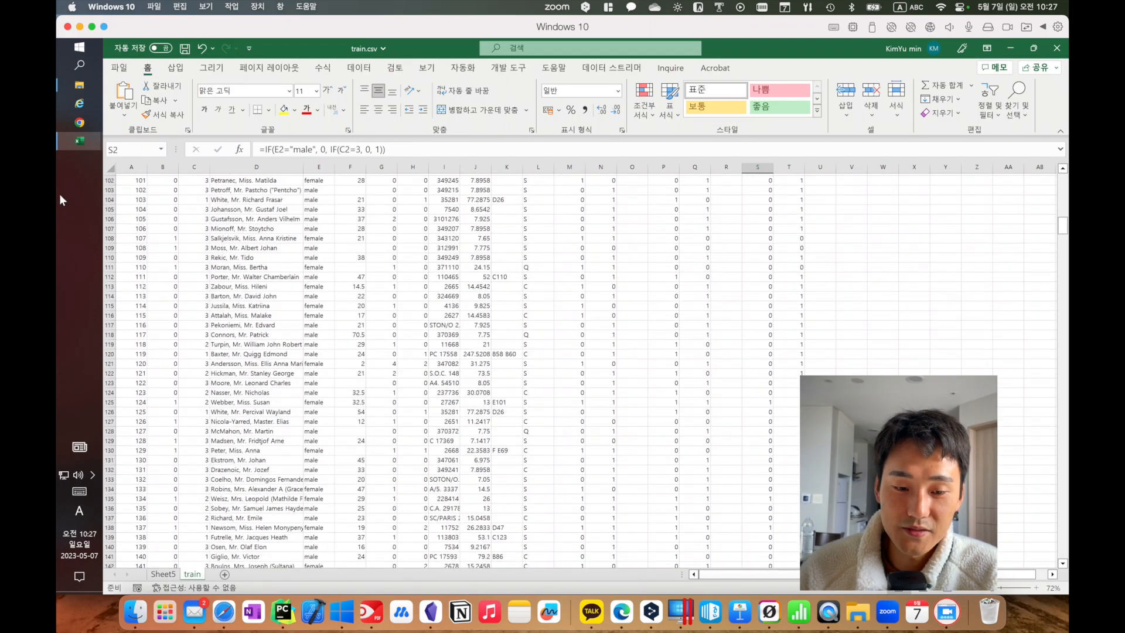
- Switch to the test.csv workbook and copy the predictions in the by sex class column, starting at N2
mouse_move(78, 142)
left_click(168, 193)
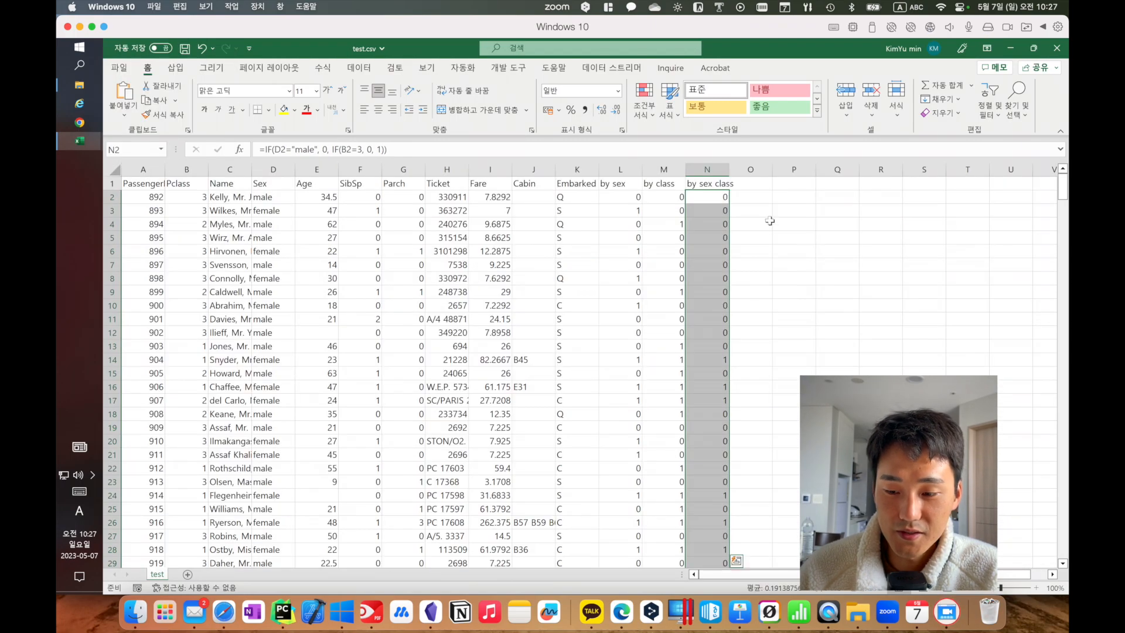
right_click(717, 223)
left_click(754, 253)
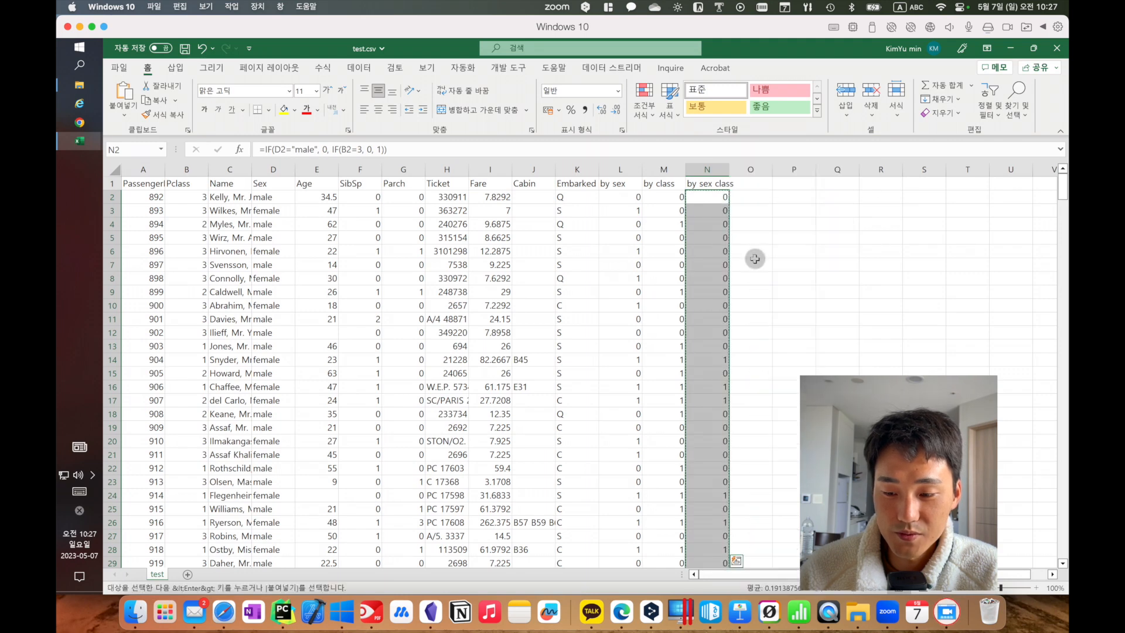
- Paste the copied predictions as values into gender&pclass_submission.csv from B2 down the Survived column, and save the file
mouse_move(97, 149)
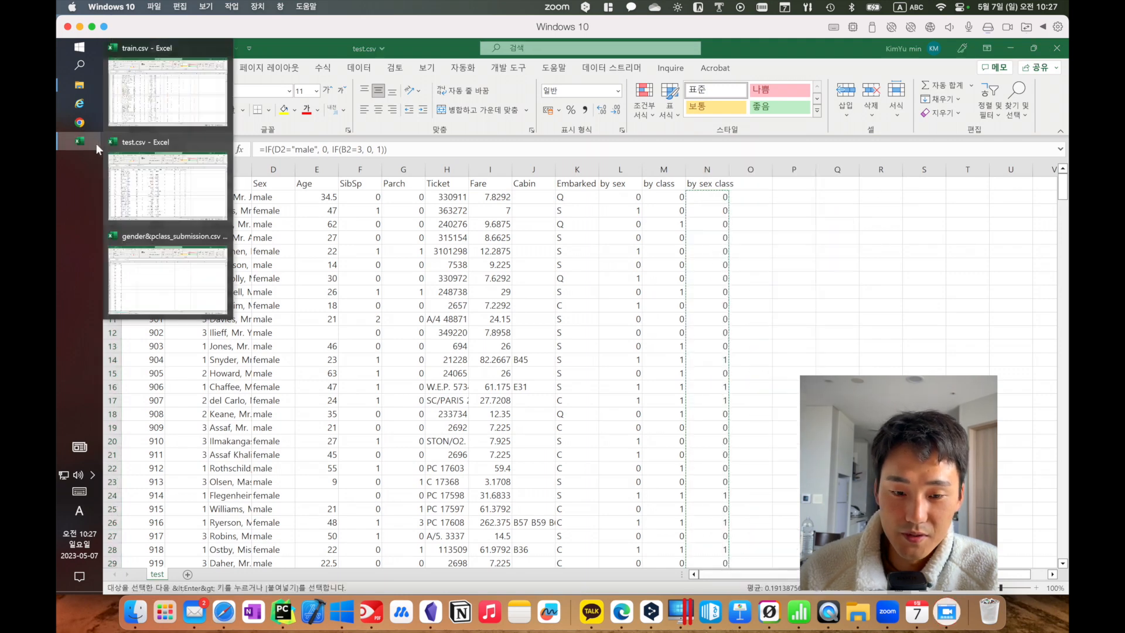
left_click(178, 281)
left_click(355, 263)
left_click(204, 200)
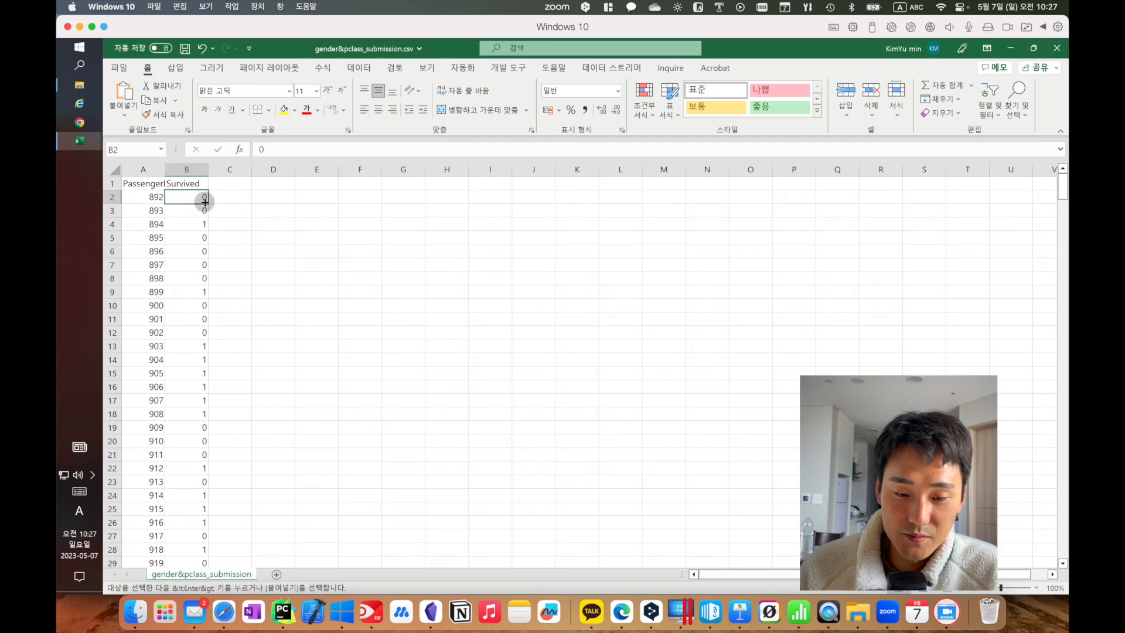
right_click(197, 203)
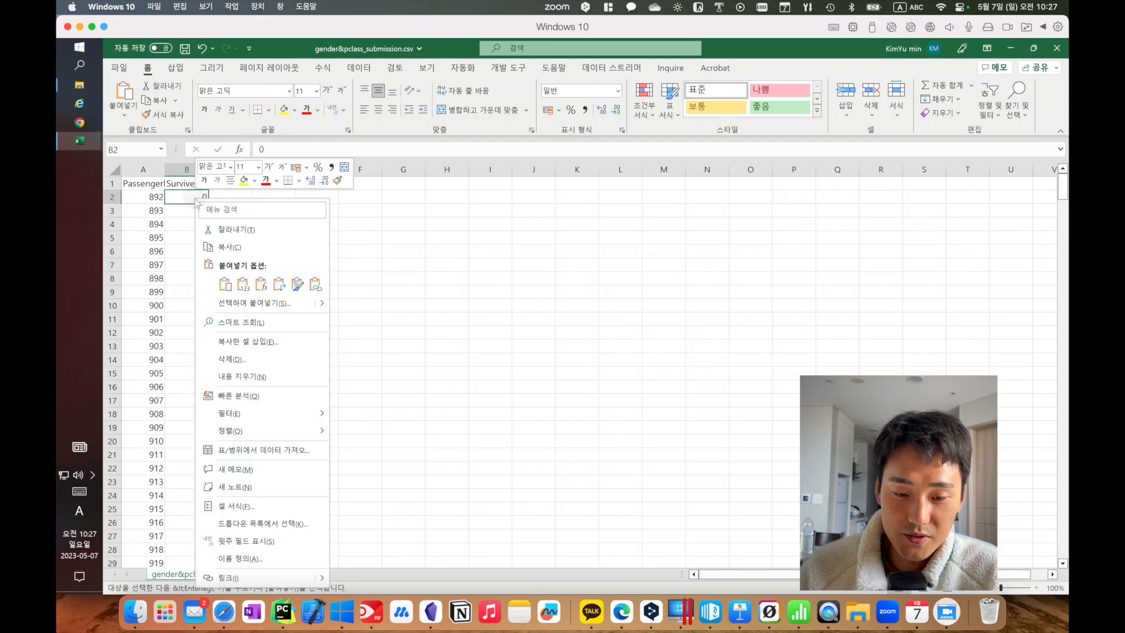
left_click(243, 284)
left_click(229, 224)
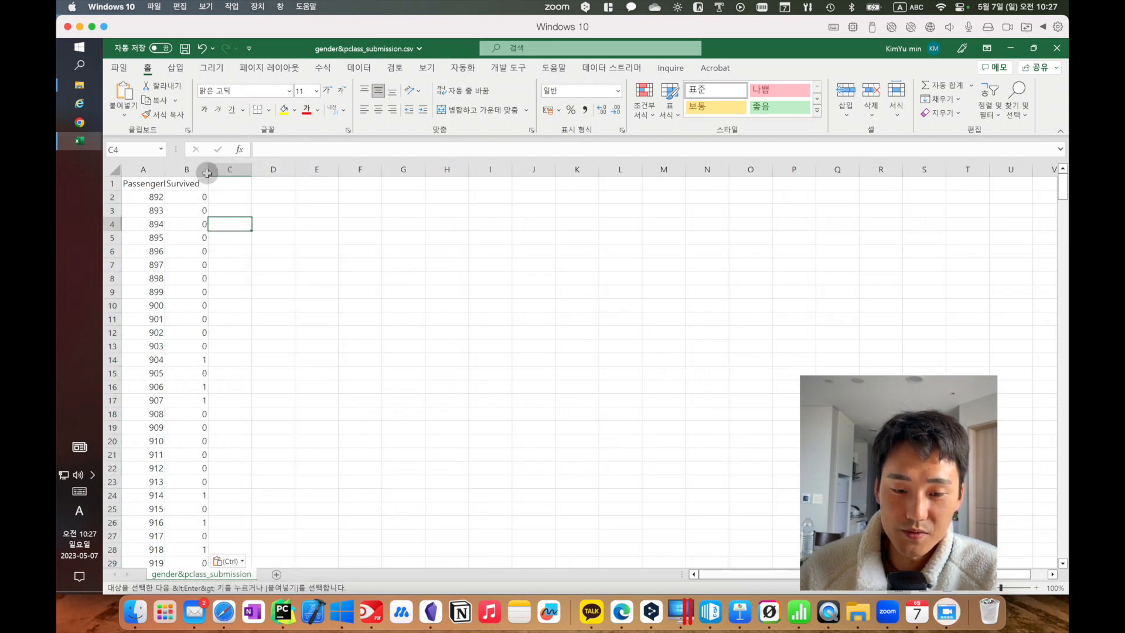
left_click(183, 51)
- Switch to Kaggle in Safari and upload gender&pclass_submission.csv as a new Titanic competition submission
left_click(225, 620)
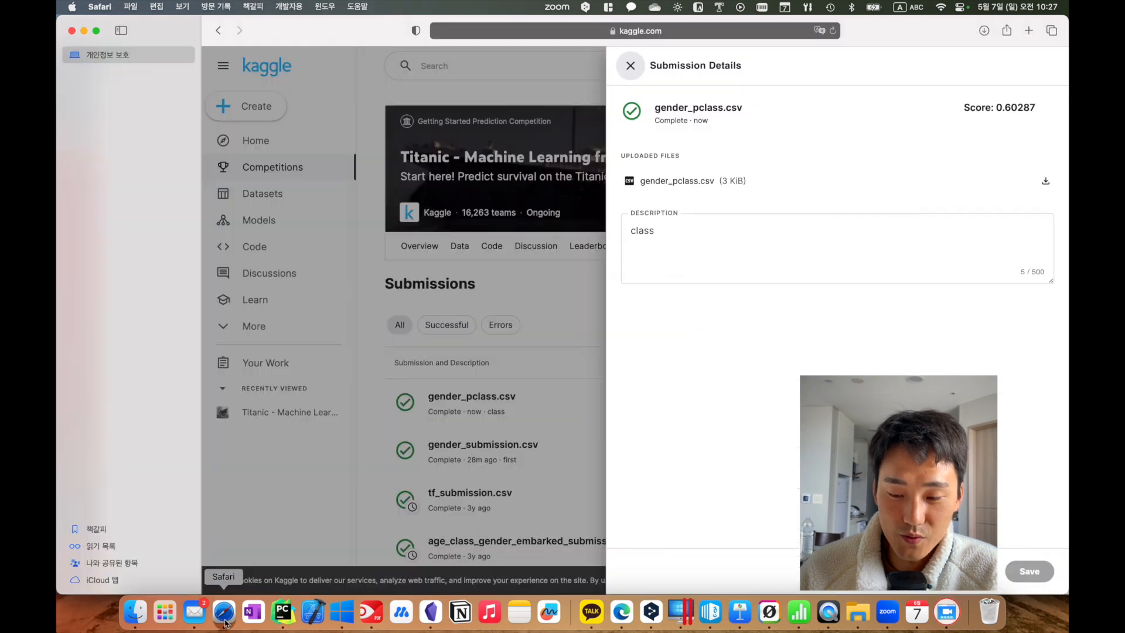
left_click(575, 317)
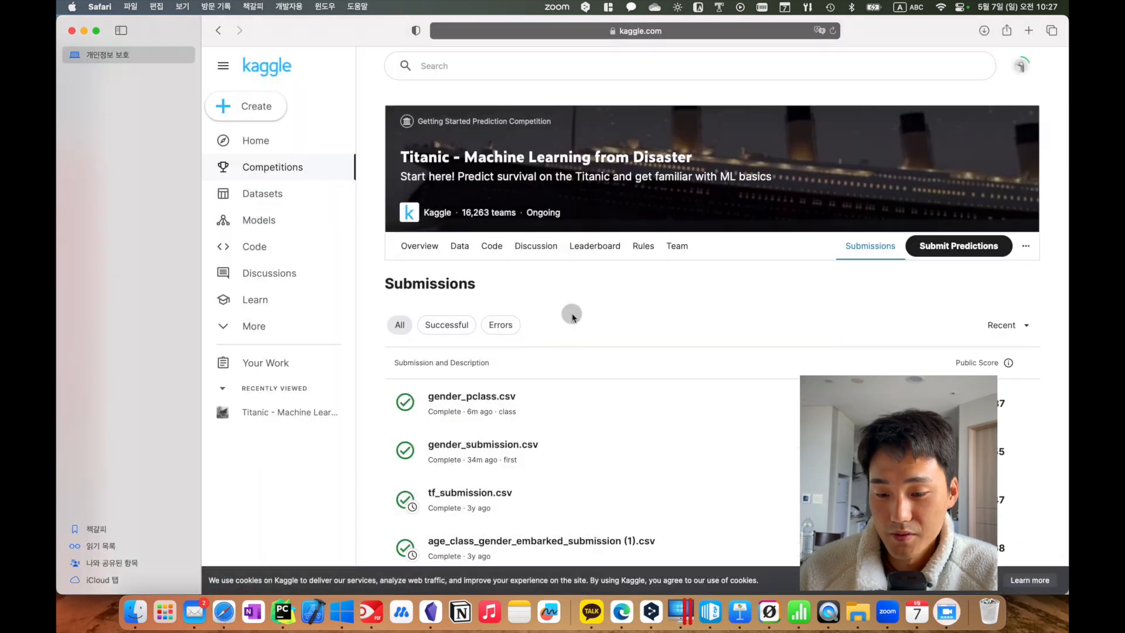
left_click(972, 254)
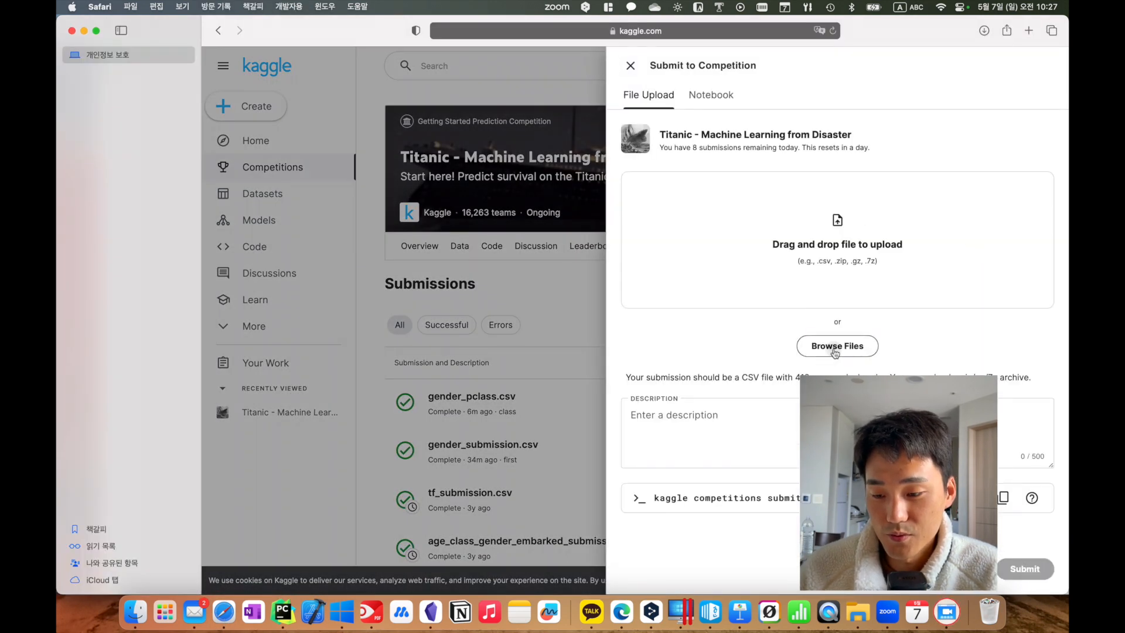
left_click(829, 346)
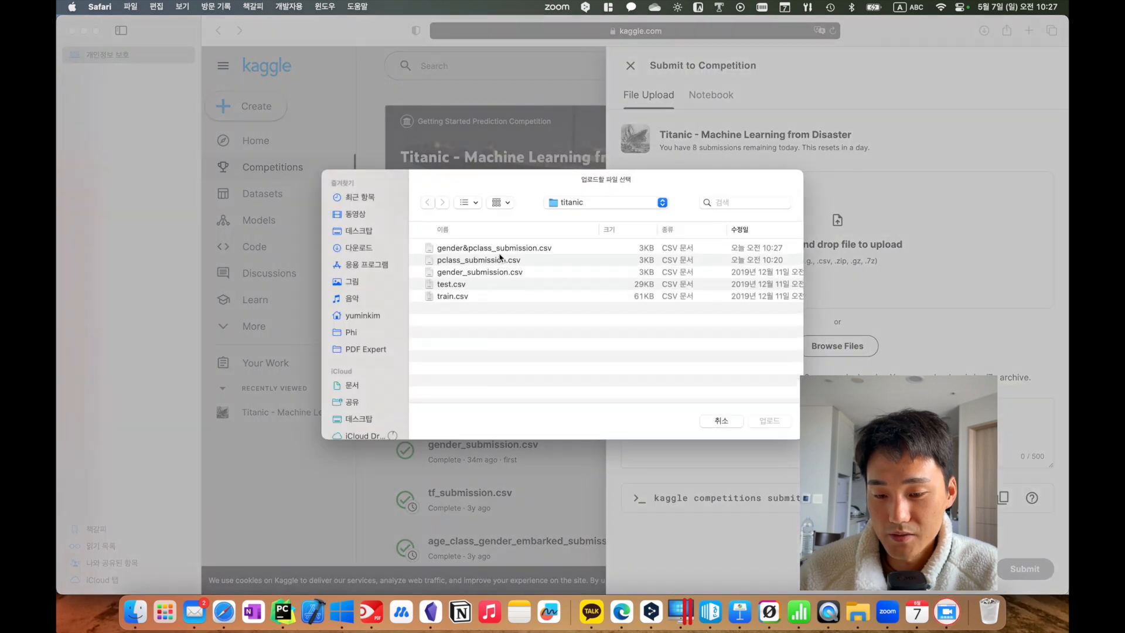
double_click(500, 252)
- Submit the uploaded predictions with the description 3 and open the new submission's details to check its score
left_click(703, 284)
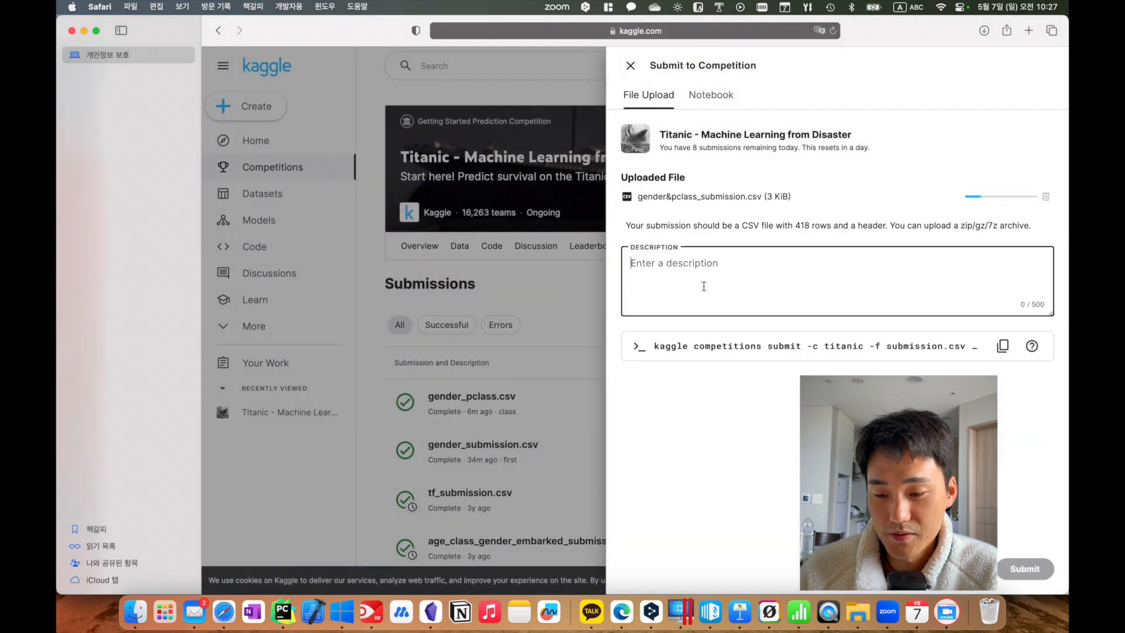
type("s")
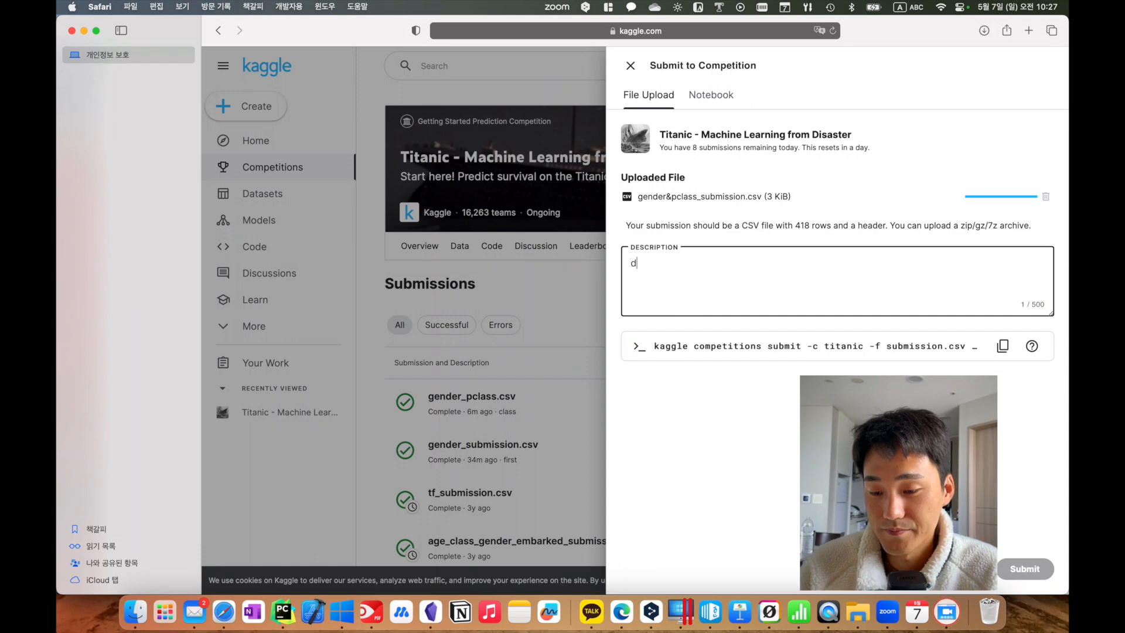
key("BackSpace")
type("2")
key("BackSpace")
type("3")
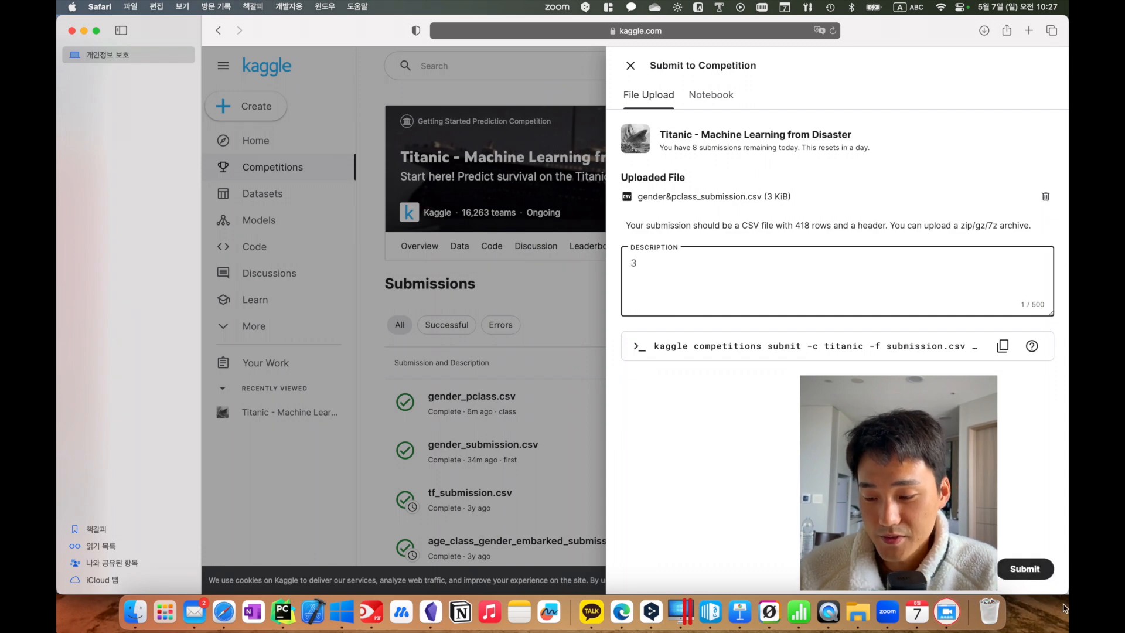
left_click(1034, 577)
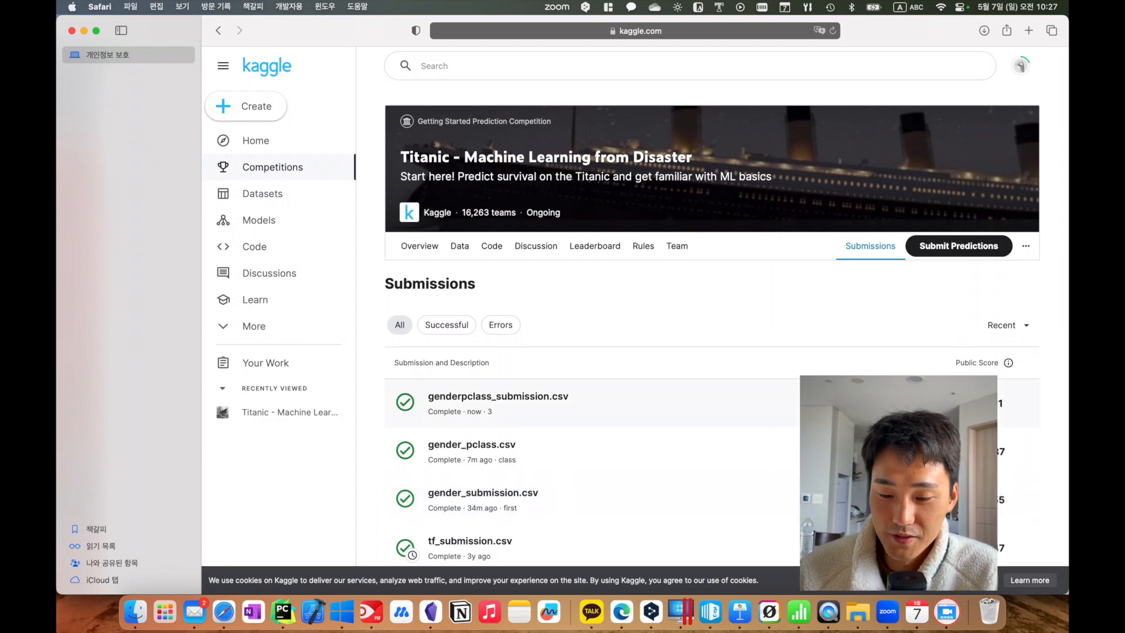
left_click(914, 403)
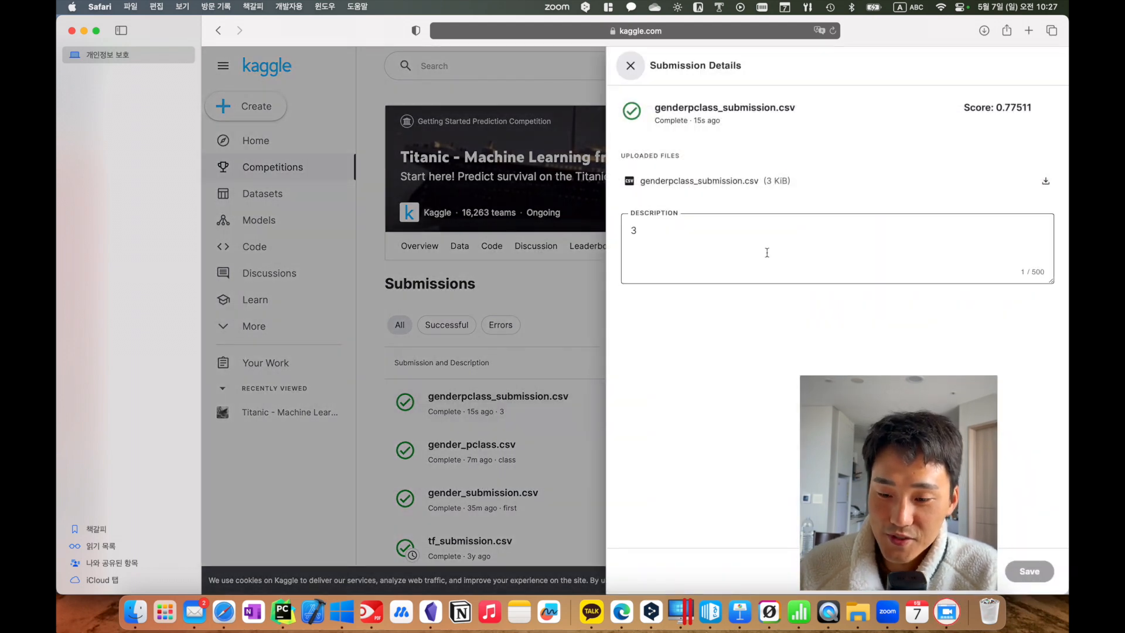